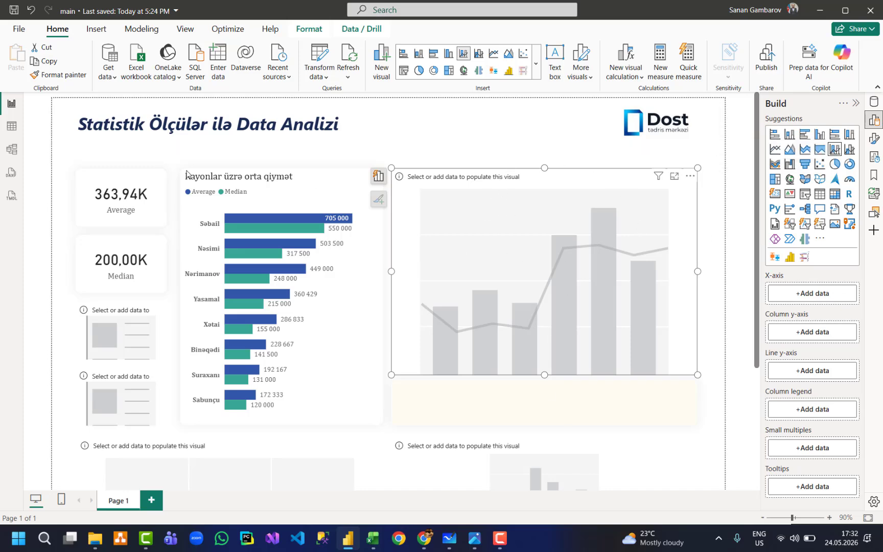
Examine the boxplot sample image as the reference for the empty combo chart in the Power BI report.
key("alt+Tab")
key("alt+Tab")
key("alt+Tab")
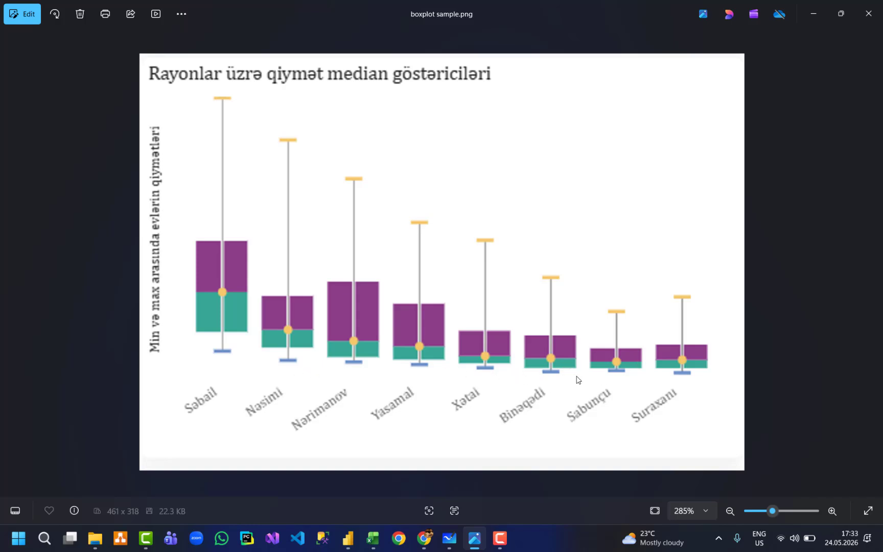
key("alt+Tab")
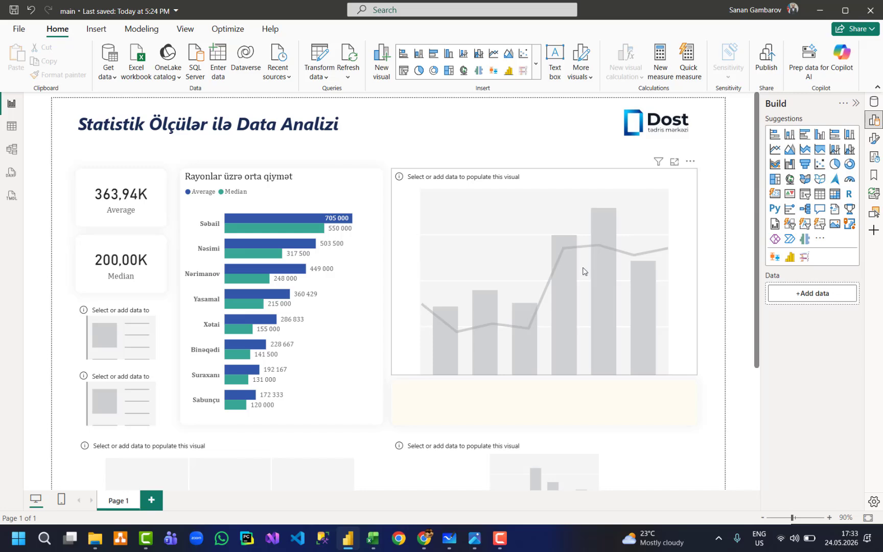
key("alt+Tab")
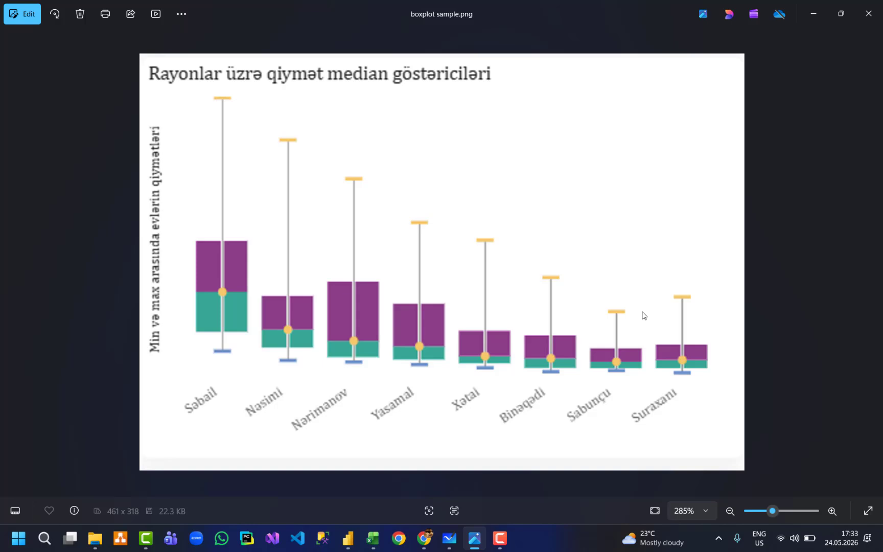
scroll(600, 291, "down", 5)
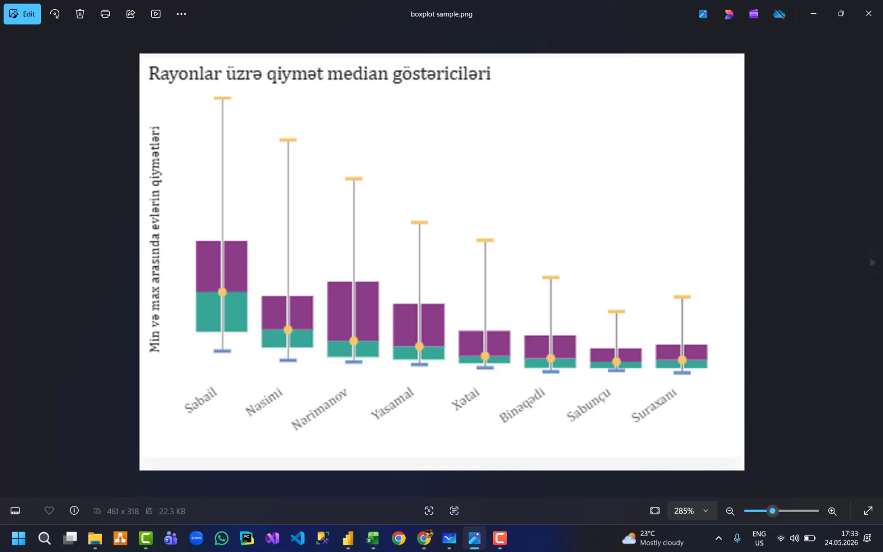
left_click(813, 14)
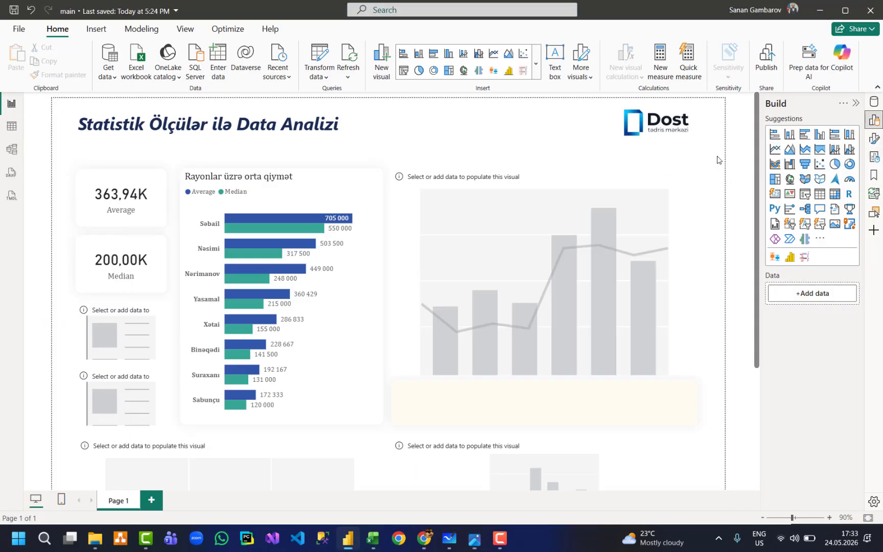
Switch to Microsoft Whiteboard and draw a horizontal number line with five ticks labelled 0, 1, 2, 3 and 4.
left_click(449, 538)
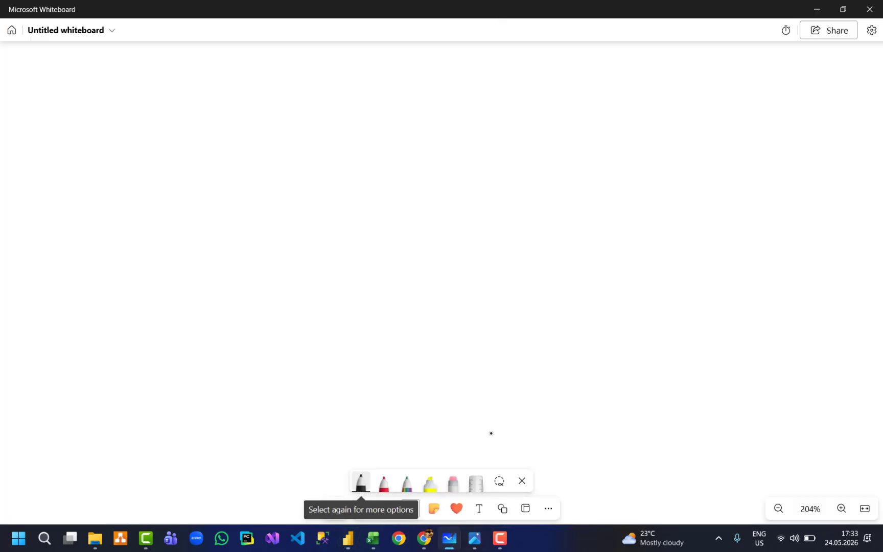
scroll(517, 336, "down", 2)
mouse_move(167, 82)
left_mouse_down()
mouse_move(169, 107)
mouse_move(697, 89)
mouse_move(704, 110)
left_mouse_up()
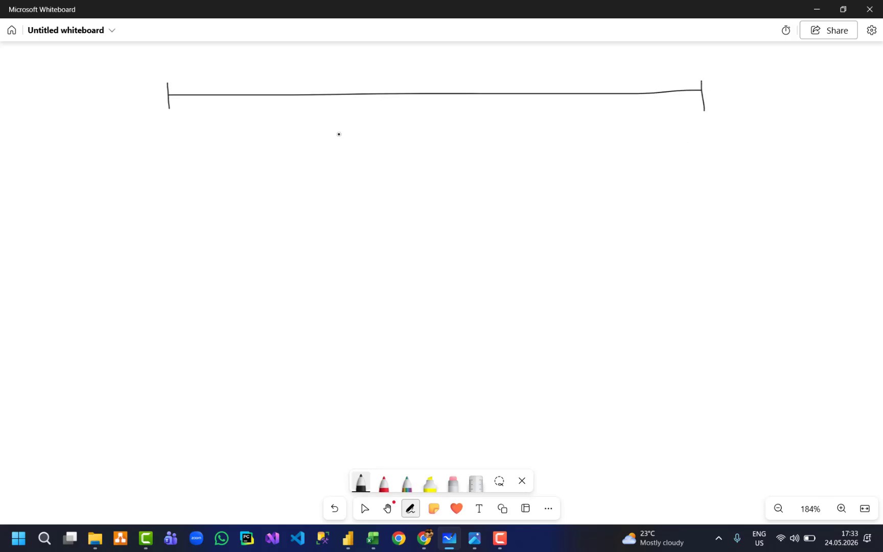
mouse_move(151, 121)
left_mouse_down()
mouse_move(163, 131)
mouse_move(158, 121)
left_mouse_up()
left_click_drag(272, 84, 278, 130)
mouse_move(420, 82)
left_mouse_down()
mouse_move(434, 136)
mouse_move(448, 145)
left_mouse_up()
mouse_move(563, 79)
left_mouse_down()
mouse_move(567, 150)
mouse_move(576, 148)
mouse_move(556, 155)
left_mouse_up()
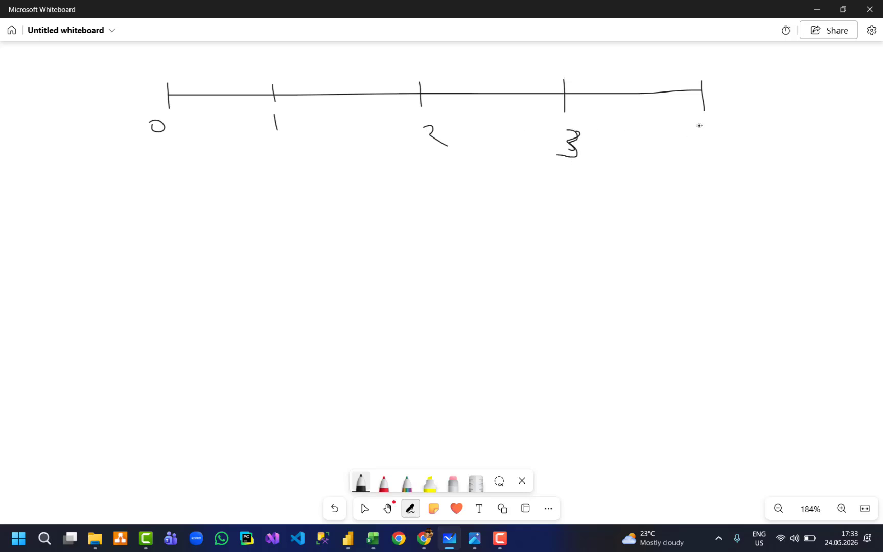
mouse_move(699, 125)
left_mouse_down()
mouse_move(712, 128)
mouse_move(711, 159)
left_mouse_up()
Handwrite the expression "perc.(50%) =" below the start of the number line.
left_click_drag(148, 187, 190, 200)
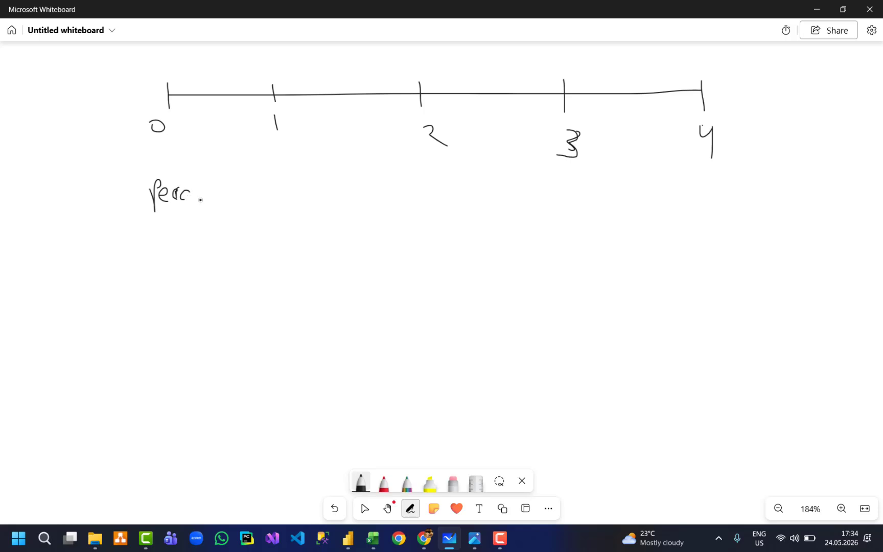
left_click(195, 200)
mouse_move(206, 179)
left_mouse_down()
mouse_move(204, 201)
mouse_move(239, 190)
mouse_move(255, 205)
left_mouse_up()
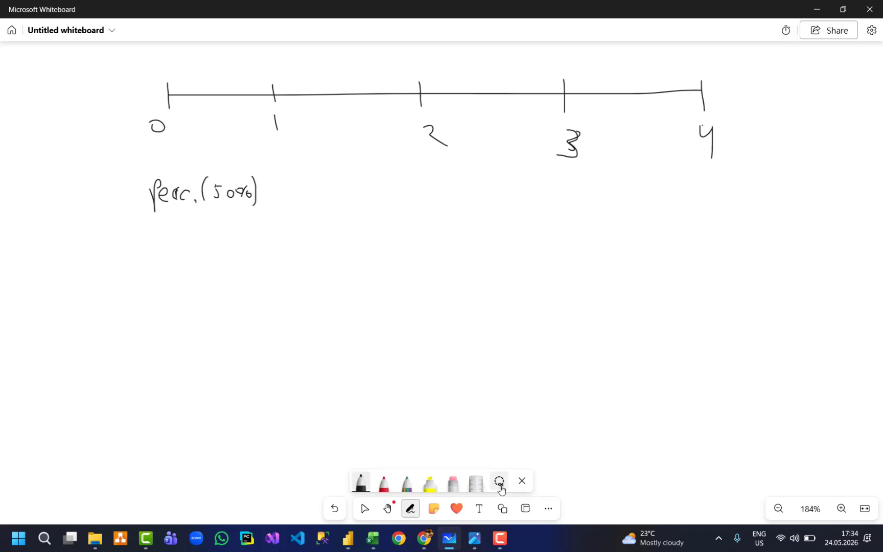
left_click_drag(265, 187, 277, 194)
Write the percentages 0%, 25%, 50%, 75% and 100% above the five ticks of the number line.
mouse_move(159, 59)
left_mouse_down()
mouse_move(154, 65)
mouse_move(182, 65)
left_mouse_up()
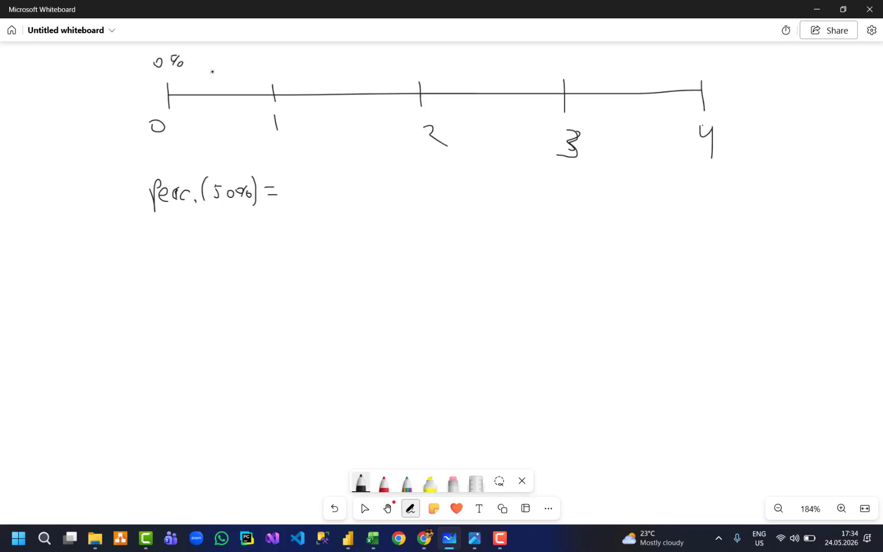
left_click_drag(260, 66, 276, 72)
mouse_move(278, 63)
left_mouse_down()
mouse_move(280, 72)
mouse_move(293, 59)
mouse_move(280, 64)
mouse_move(292, 71)
mouse_move(285, 71)
left_mouse_up()
left_click(270, 71)
mouse_move(405, 62)
left_mouse_down()
mouse_move(406, 72)
mouse_move(428, 59)
mouse_move(431, 71)
mouse_move(440, 70)
left_mouse_up()
left_click_drag(551, 59, 554, 72)
mouse_move(552, 65)
left_mouse_down()
mouse_move(578, 64)
mouse_move(589, 74)
left_mouse_up()
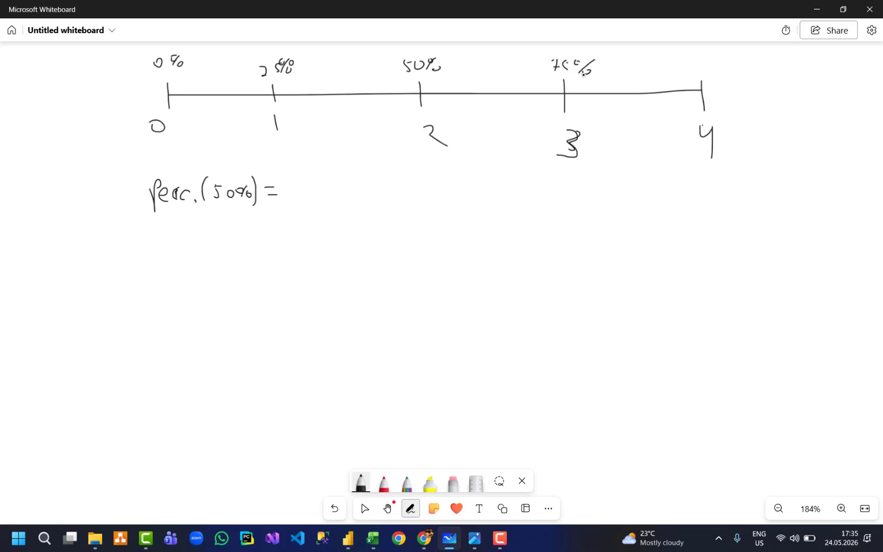
left_click_drag(684, 57, 686, 71)
left_click_drag(697, 61, 716, 59)
mouse_move(565, 62)
left_mouse_down()
mouse_move(565, 75)
mouse_move(571, 59)
left_mouse_up()
mouse_move(727, 59)
left_mouse_down()
mouse_move(721, 81)
mouse_move(731, 71)
left_mouse_up()
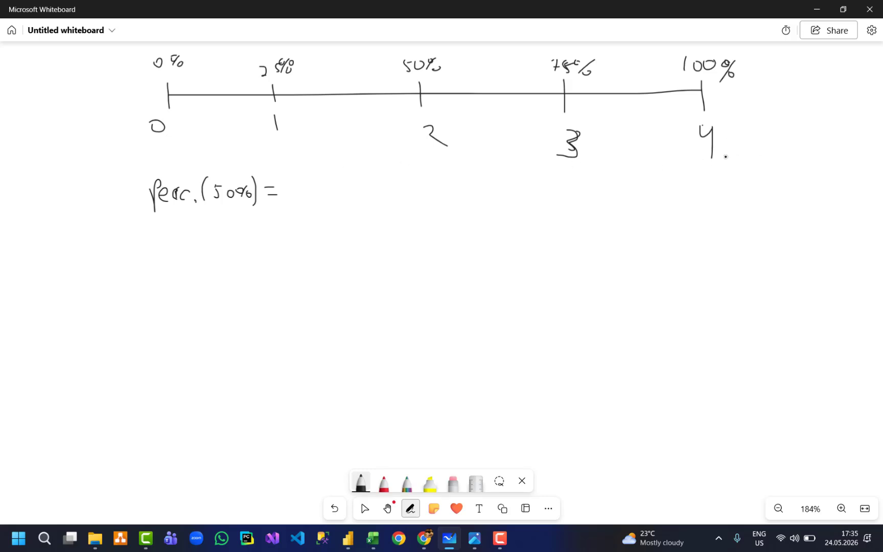
left_click_drag(222, 106, 223, 111)
left_click_drag(348, 104, 349, 109)
left_click_drag(486, 102, 486, 109)
left_click_drag(630, 100, 631, 108)
key("ctrl+z")
key("ctrl+z")
key("ctrl+z")
Complete the 50% percentile expression with 2 and write "perc (75%) = 3" beneath it.
left_click_drag(289, 179, 302, 193)
mouse_move(148, 221)
left_mouse_down()
mouse_move(199, 239)
mouse_move(247, 221)
mouse_move(241, 235)
mouse_move(259, 238)
mouse_move(275, 221)
mouse_move(276, 233)
mouse_move(292, 221)
left_mouse_up()
left_click(187, 232)
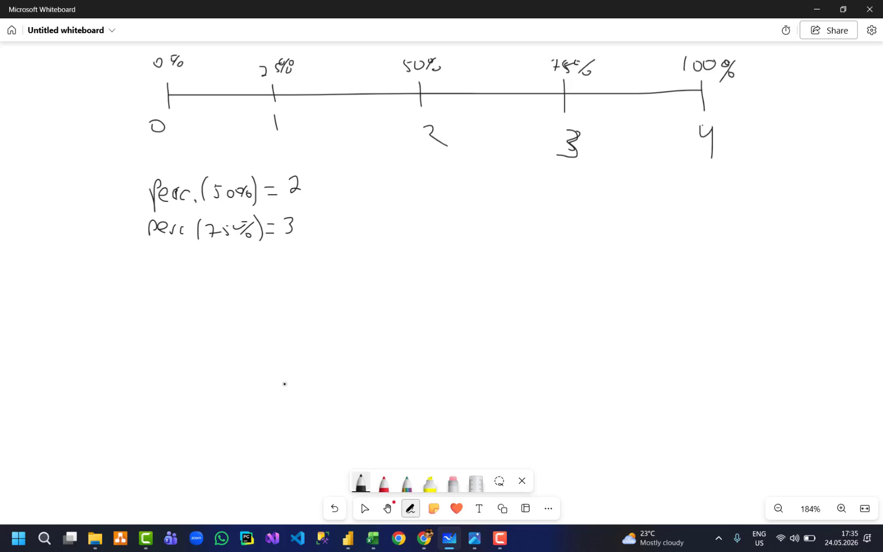
Draw a square bracket before the two percentile expressions and an implication arrow after them.
mouse_move(159, 170)
left_mouse_down()
mouse_move(126, 220)
mouse_move(145, 250)
left_mouse_up()
left_click_drag(310, 204, 319, 203)
left_click_drag(308, 210, 327, 215)
Mark the range 0 to 2 with a red bracket and the range 0 to 3 with a rainbow bracket under the line.
left_click(384, 483)
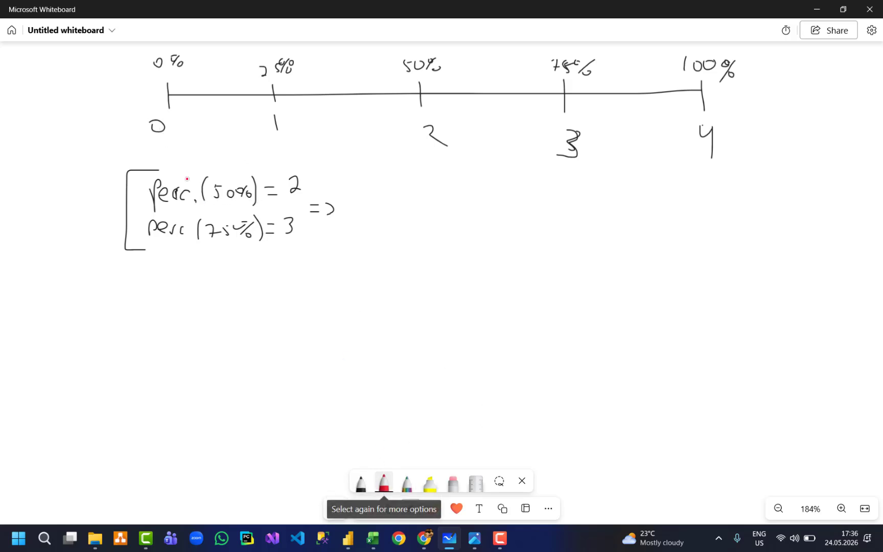
mouse_move(139, 122)
left_mouse_down()
mouse_move(185, 145)
mouse_move(450, 145)
mouse_move(455, 133)
left_mouse_up()
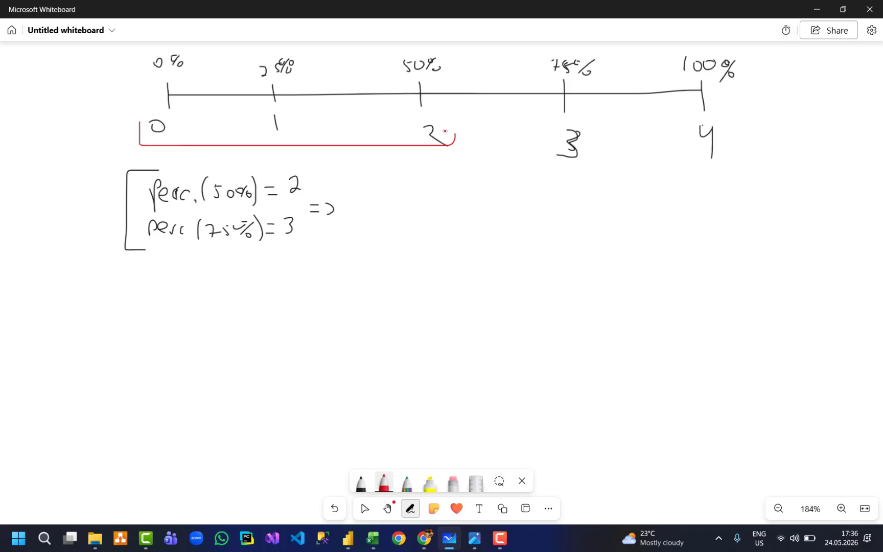
left_click(407, 483)
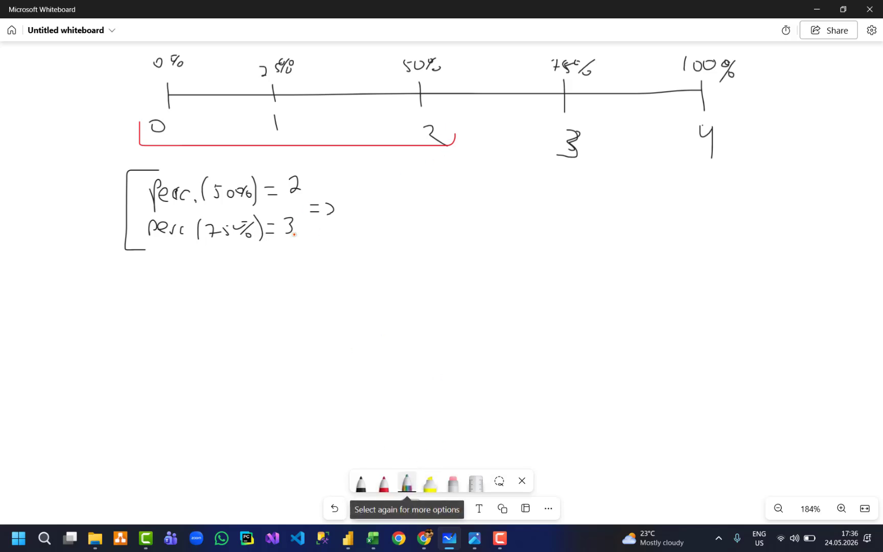
mouse_move(132, 137)
left_mouse_down()
mouse_move(137, 163)
mouse_move(302, 163)
mouse_move(575, 163)
mouse_move(591, 137)
left_mouse_up()
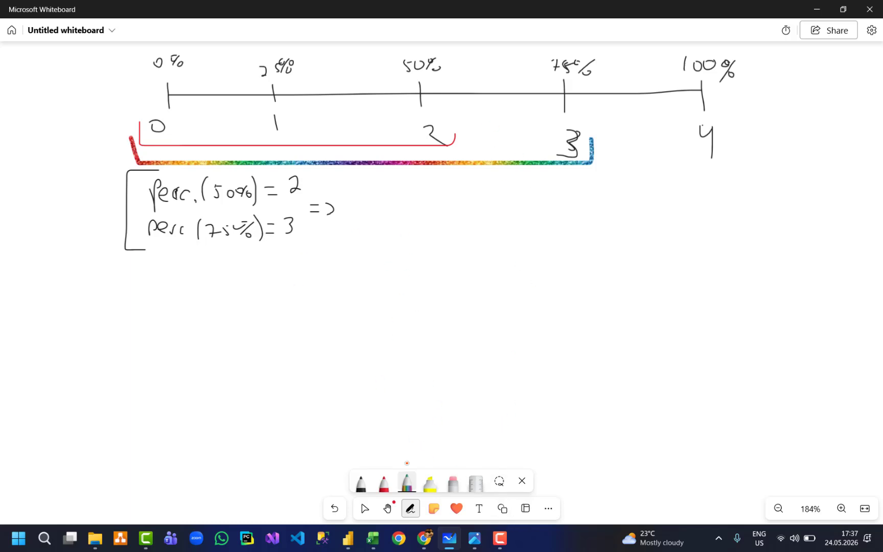
Write the headings "inc" and "Exc" in black below the percentile expressions, separated by a vertical line.
left_click(364, 483)
scroll(426, 382, "down", 3)
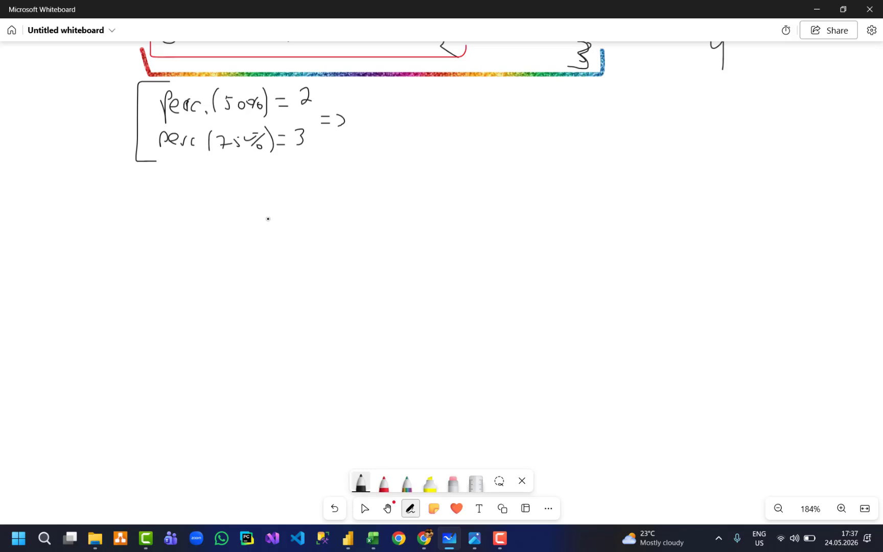
mouse_move(255, 206)
left_mouse_down()
mouse_move(259, 224)
mouse_move(294, 228)
left_mouse_up()
left_click_drag(259, 190, 259, 193)
left_click_drag(400, 186, 398, 247)
mouse_move(469, 194)
left_mouse_down()
mouse_move(469, 230)
mouse_move(479, 195)
left_mouse_up()
mouse_move(470, 213)
left_mouse_down()
mouse_move(479, 229)
mouse_move(508, 224)
mouse_move(495, 218)
mouse_move(528, 230)
left_mouse_up()
Add small ticks just inside the 0% and 100% ends of the number line.
scroll(513, 266, "up", 3)
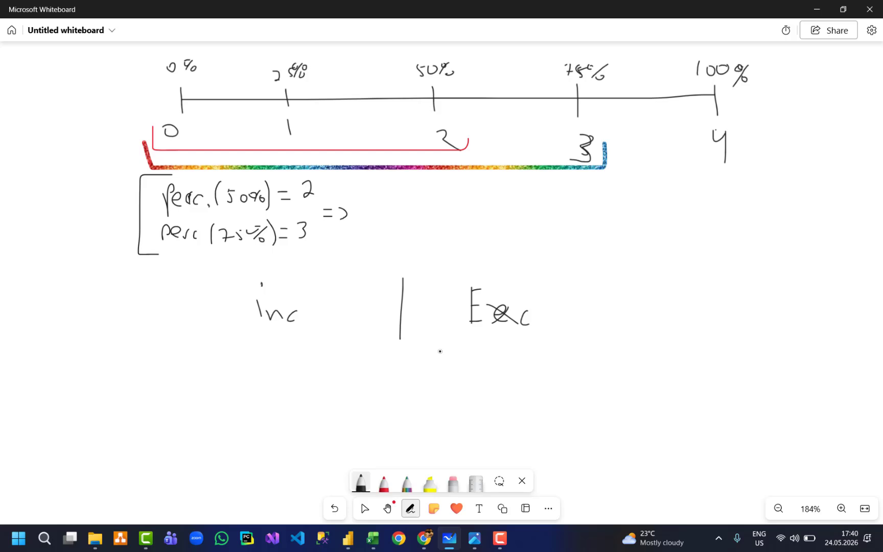
scroll(510, 295, "down", 2)
scroll(467, 341, "up", 3)
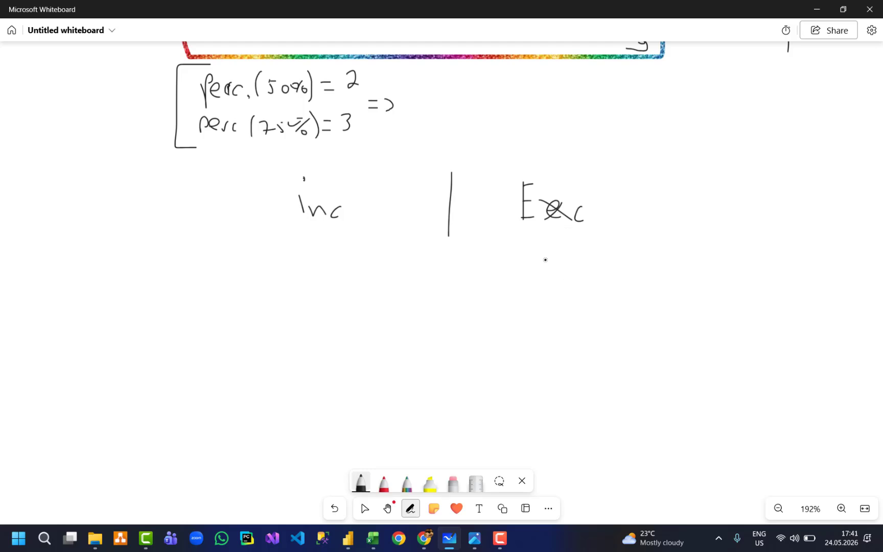
scroll(546, 258, "up", 1)
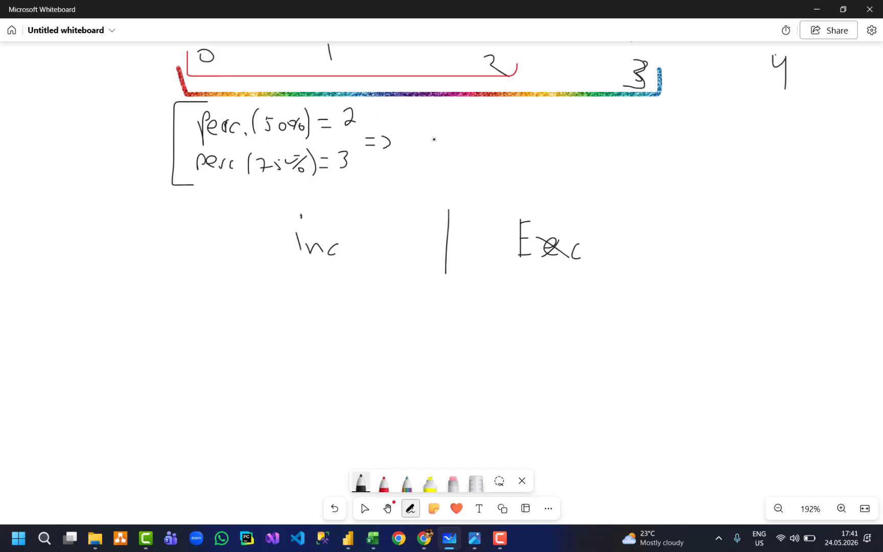
scroll(434, 139, "up", 3)
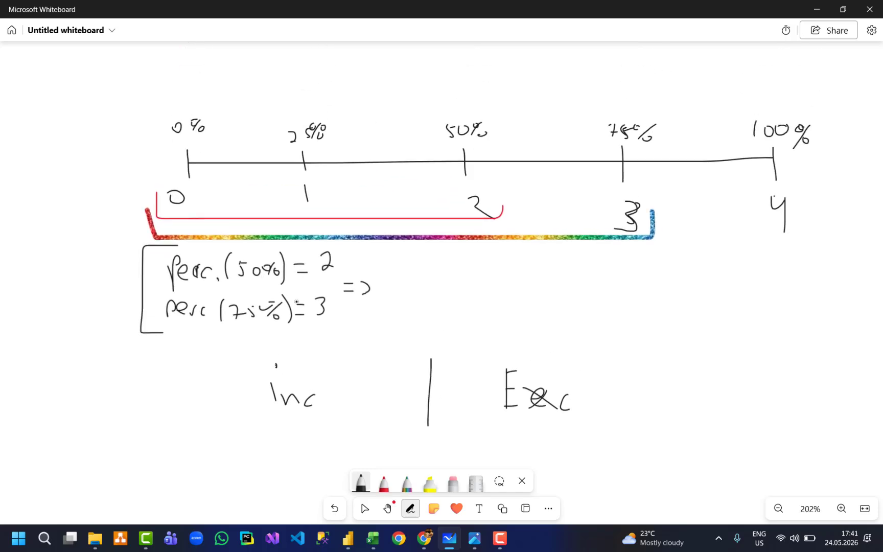
scroll(465, 317, "down", 2)
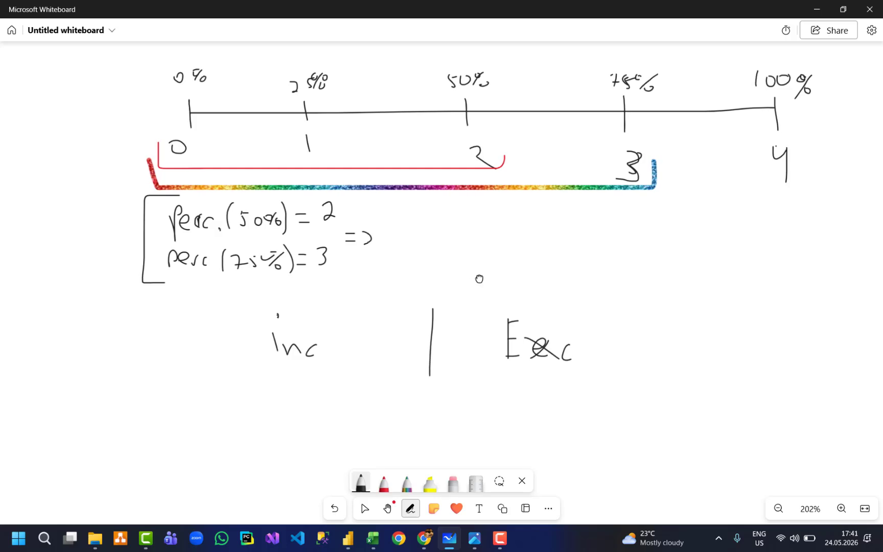
scroll(412, 296, "down", 1)
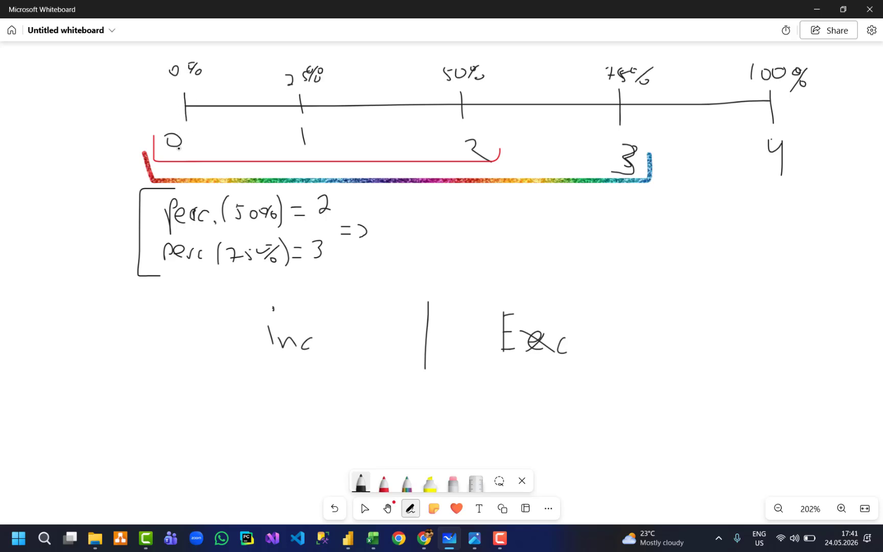
left_click_drag(203, 101, 203, 110)
left_click_drag(754, 96, 754, 102)
left_click_drag(754, 97, 753, 108)
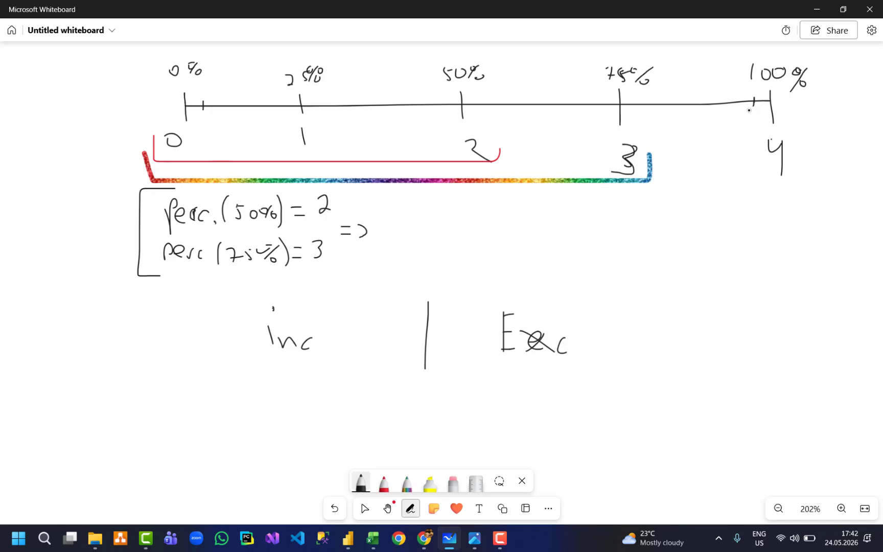
left_click_drag(415, 418, 446, 369)
scroll(327, 175, "up", 1)
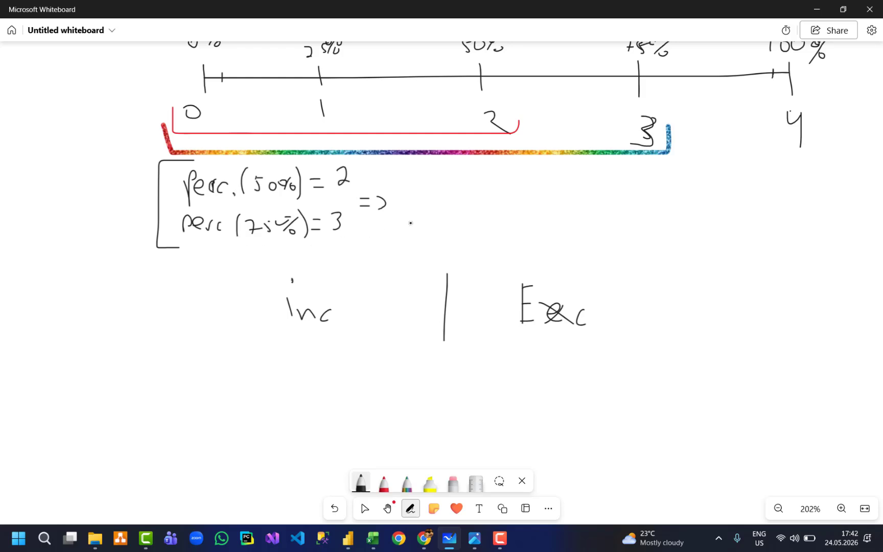
scroll(410, 223, "up", 1)
right_click(412, 240)
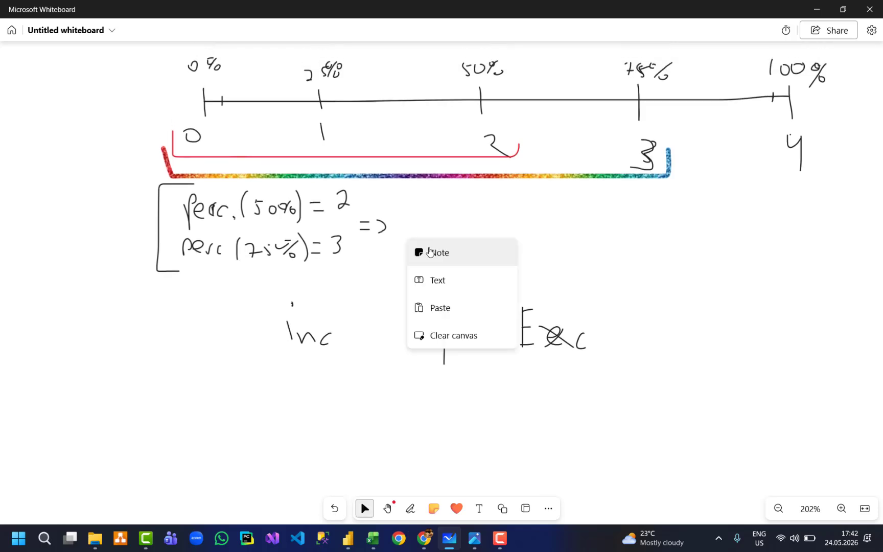
left_click(423, 195)
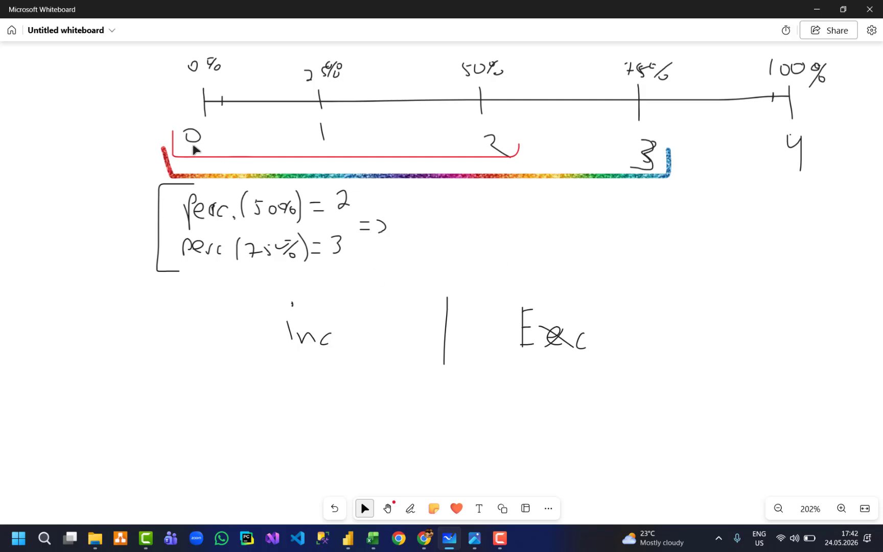
Write the inclusive percentile formula (n-1)·K+1 with the black pen under the "inc" heading.
mouse_move(350, 507)
left_click(410, 508)
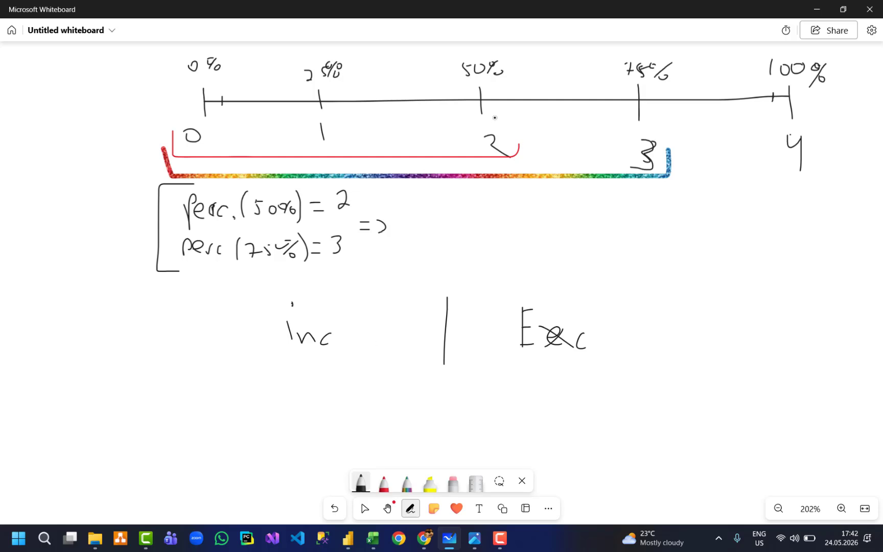
scroll(302, 345, "down", 3)
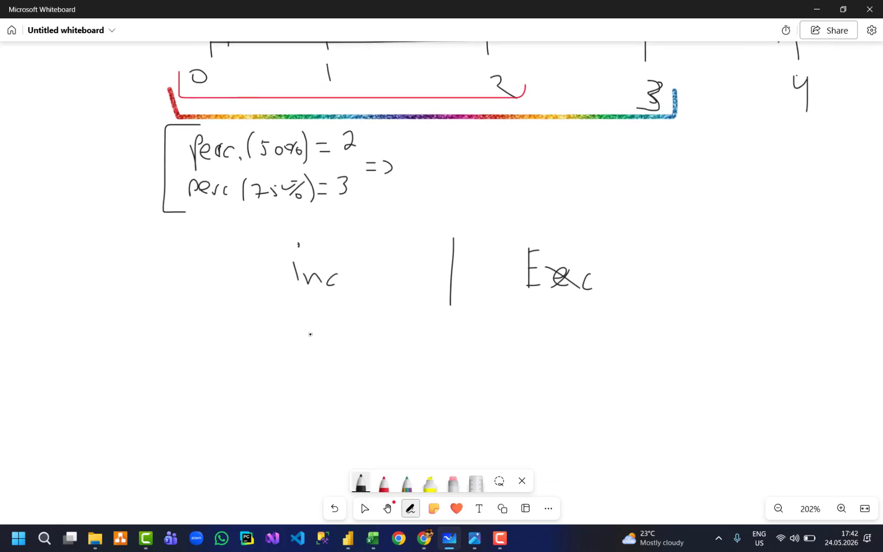
mouse_move(248, 332)
left_mouse_down()
mouse_move(247, 364)
mouse_move(293, 354)
mouse_move(310, 369)
mouse_move(278, 366)
left_mouse_up()
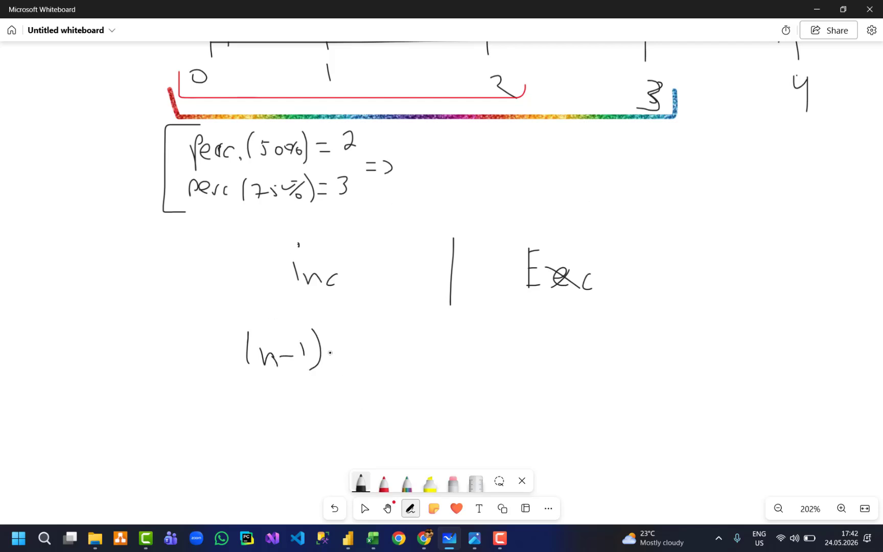
left_click_drag(340, 345, 342, 364)
mouse_move(353, 341)
left_mouse_down()
mouse_move(345, 352)
mouse_move(356, 365)
left_mouse_up()
left_click_drag(356, 353, 380, 360)
Write the exclusive percentile formula (n+1)·K under the "Exc" heading.
left_click_drag(532, 321, 535, 345)
left_click_drag(542, 326, 546, 342)
mouse_move(567, 338)
left_mouse_down()
mouse_move(581, 337)
mouse_move(574, 343)
left_mouse_up()
mouse_move(588, 323)
left_mouse_down()
mouse_move(589, 341)
mouse_move(599, 323)
mouse_move(597, 341)
mouse_move(618, 343)
left_mouse_up()
left_click_drag(628, 321, 629, 342)
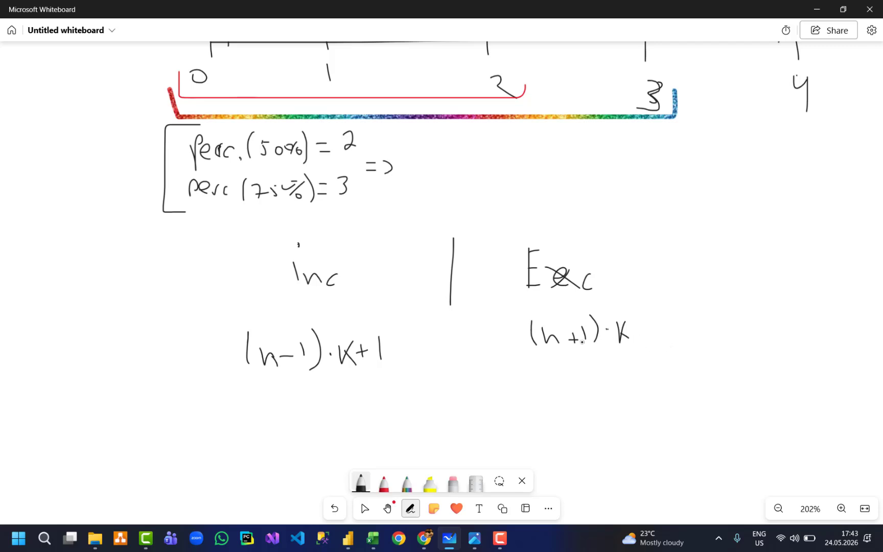
Minimize the whiteboard and the Power BI report to get to the project folder on the desktop.
scroll(627, 270, "up", 2)
scroll(626, 269, "right", 1)
scroll(584, 424, "down", 1)
scroll(583, 424, "left", 1)
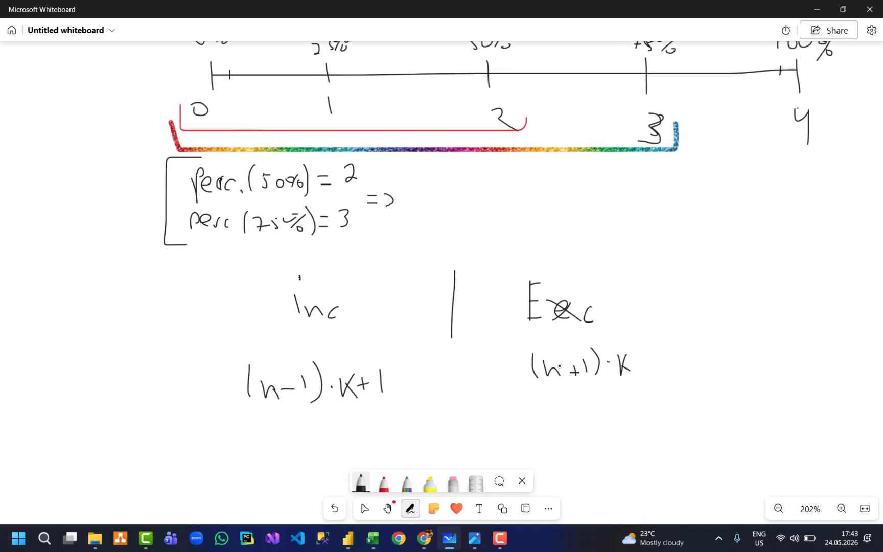
left_click(816, 10)
left_click(818, 9)
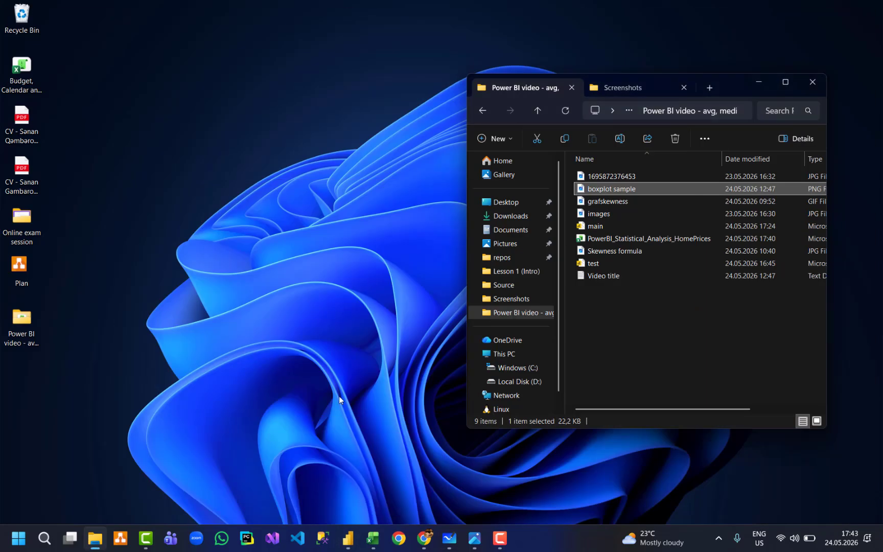
Switch to the PowerBI_Statistical_Analysis_HomePrices workbook in Excel, open Sheet4 and narrow column A.
left_click(379, 534)
left_click(227, 503)
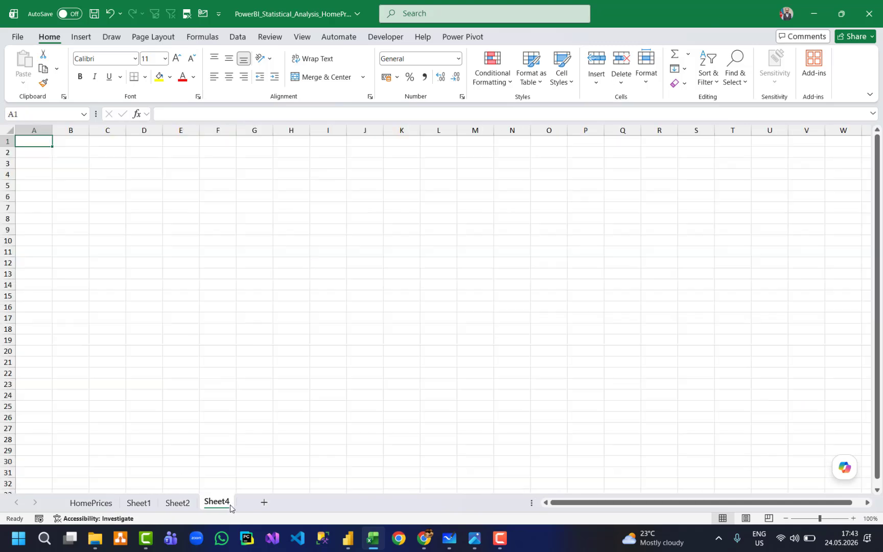
scroll(184, 290, "up", 6, "ctrl")
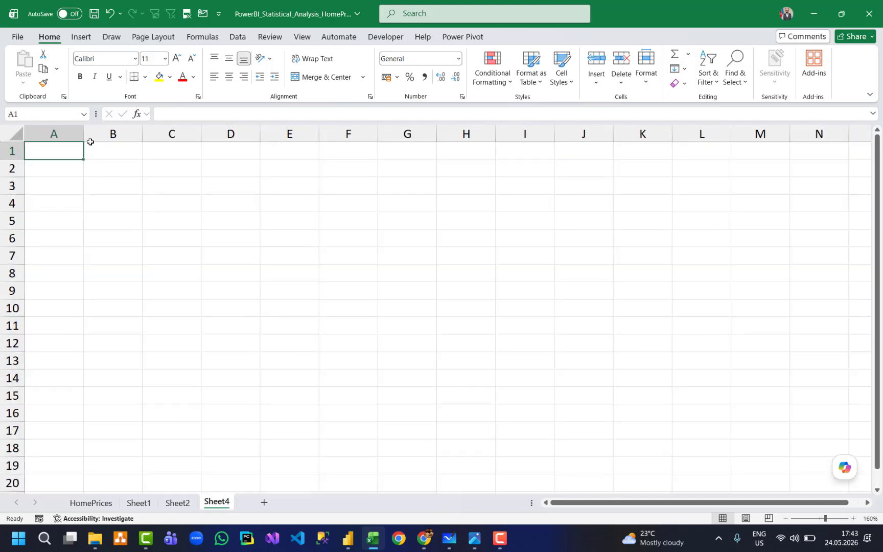
left_click_drag(84, 135, 56, 136)
Enter the sample values 10, 20, 30, 40, 50, 60 and 70 down column A, starting in A2.
left_click(49, 167)
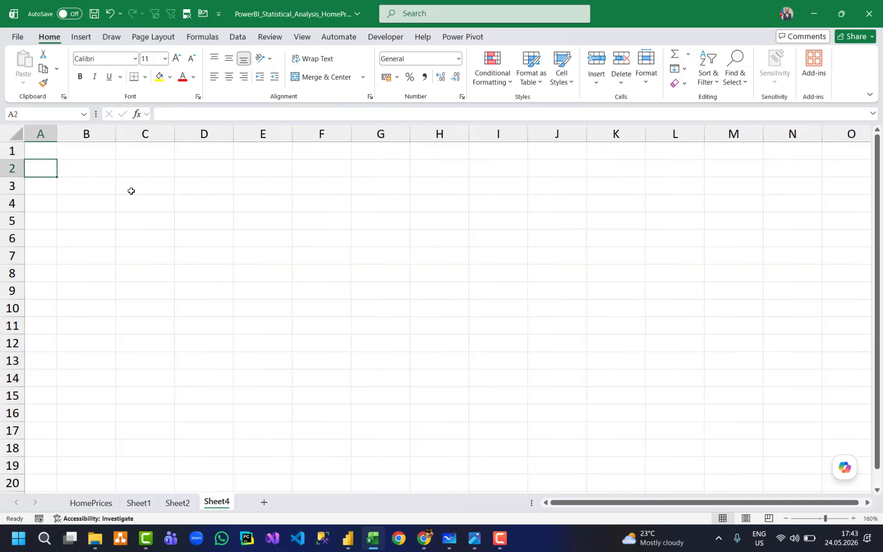
type("10")
key("Return")
type("20")
key("Return")
type("30")
key("Return")
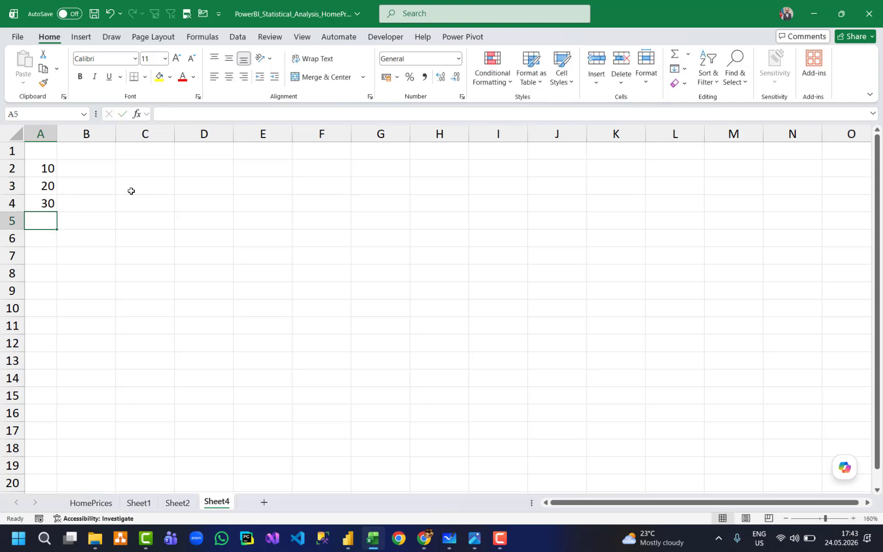
type("40")
key("Return")
type("50")
key("Return")
type("60")
key("Return")
type("70")
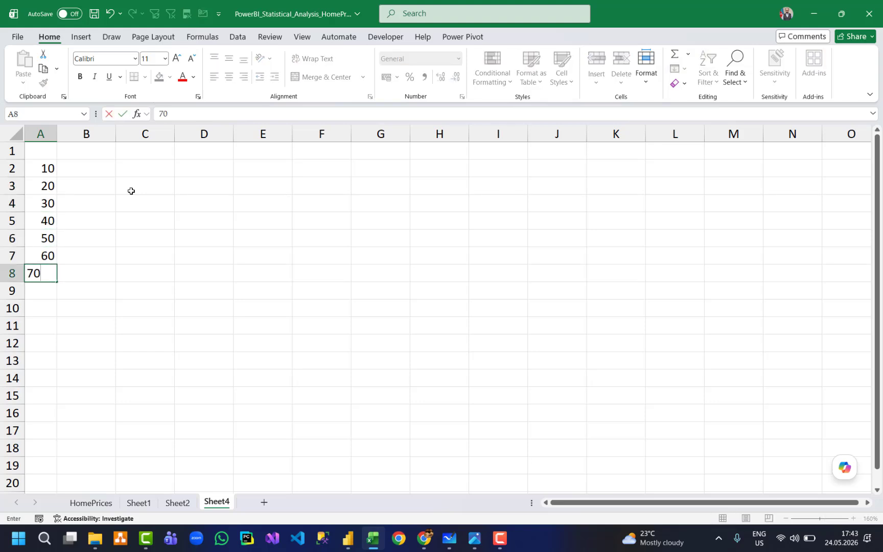
key("Return")
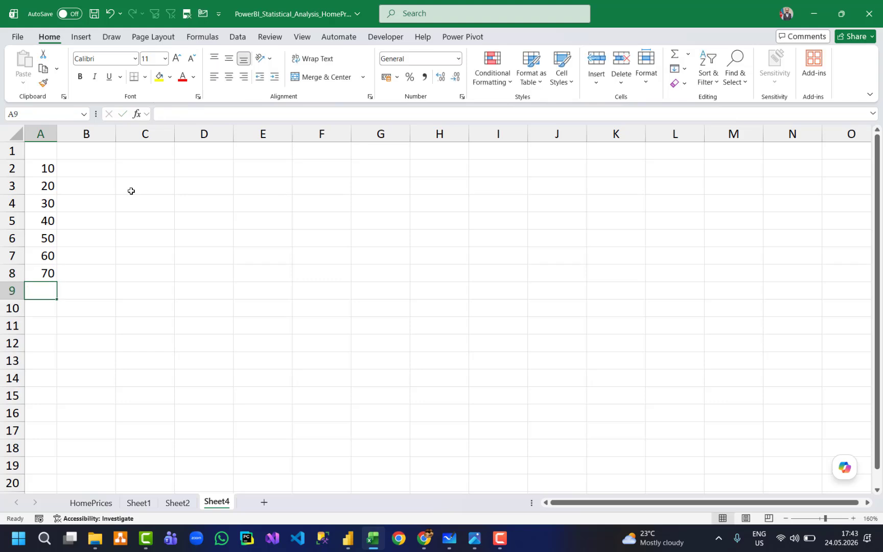
Insert an empty row above the first sample value, at row 2.
left_click(197, 188)
left_click(164, 173)
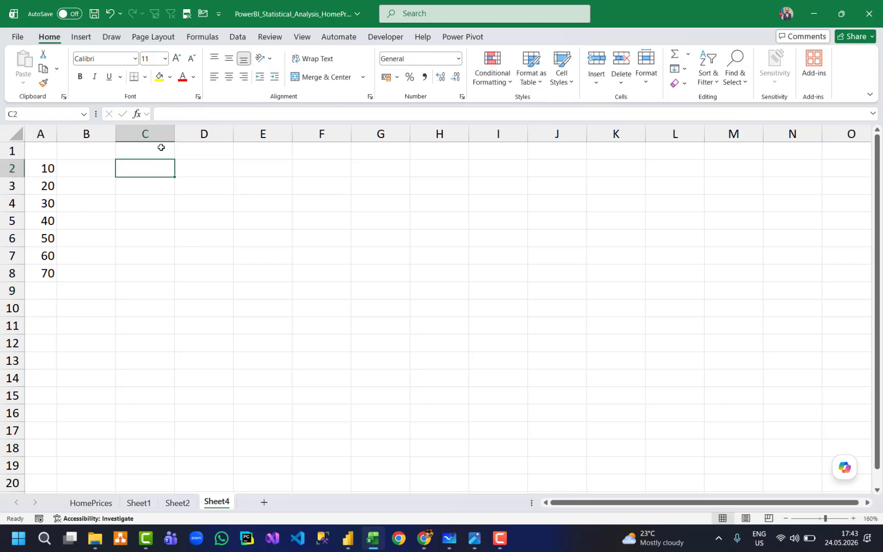
left_click(162, 149)
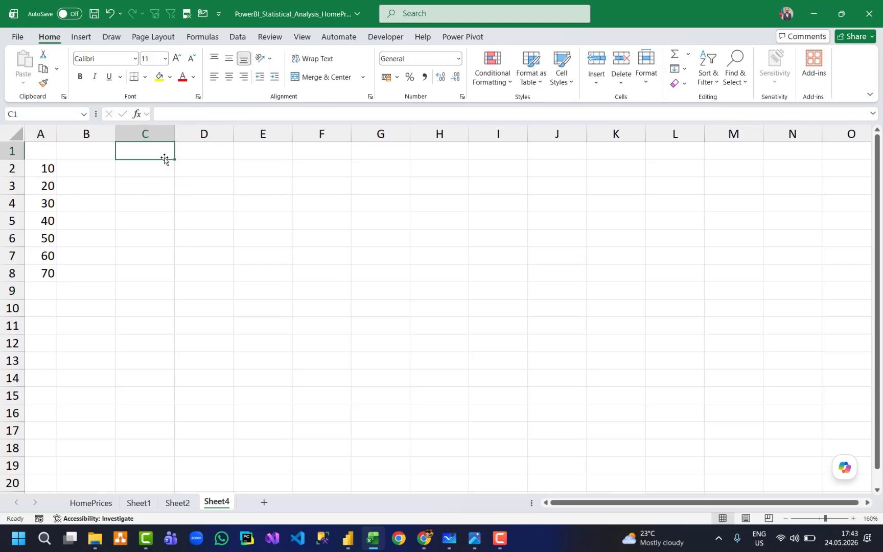
left_click(8, 168)
key("ctrl+shift+plus")
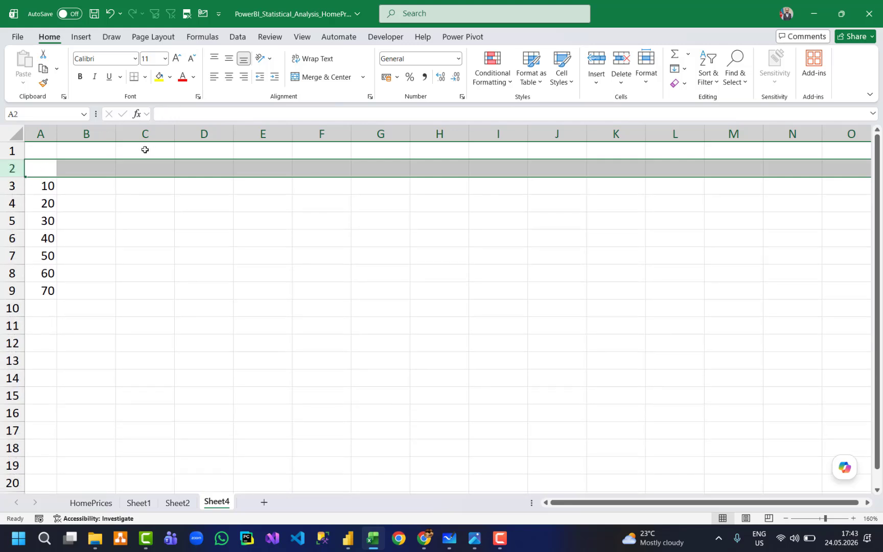
Enter the heading "Position formulas" in C1.
left_click(144, 148)
type("Poiso")
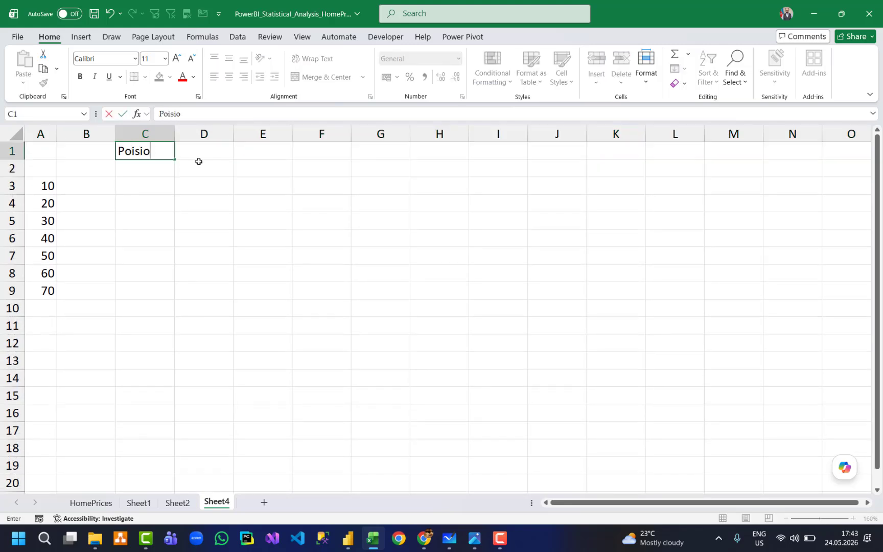
key("BackSpace")
key("BackSpace")
key("BackSpace")
type("sition formua")
key("BackSpace")
type("las")
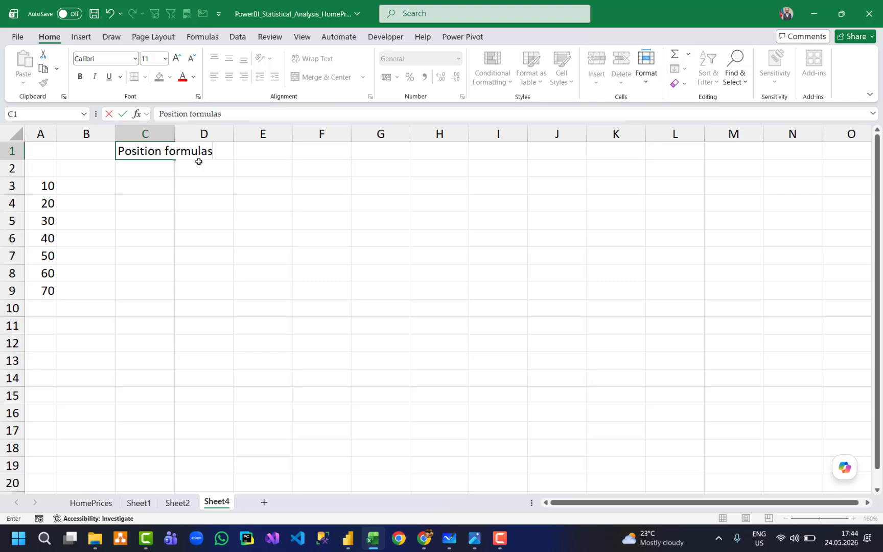
key("Tab")
Write the inclusive position formula (n-1)*k+1 as text in E1.
left_click(272, 150)
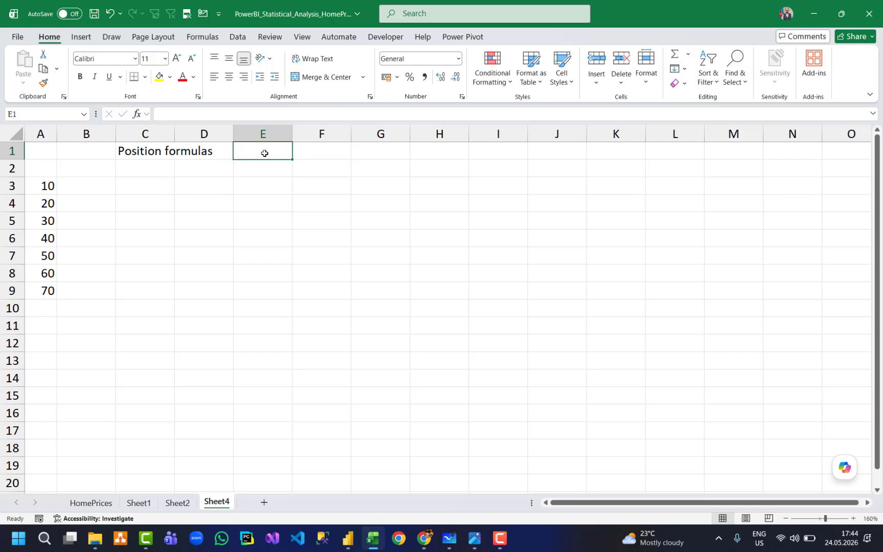
type("(n-1")
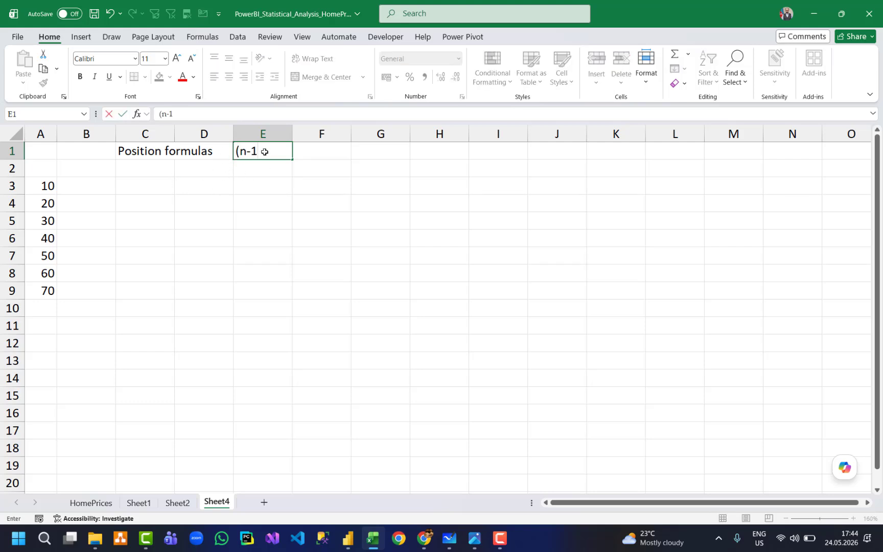
type(")*k+1")
key("Tab")
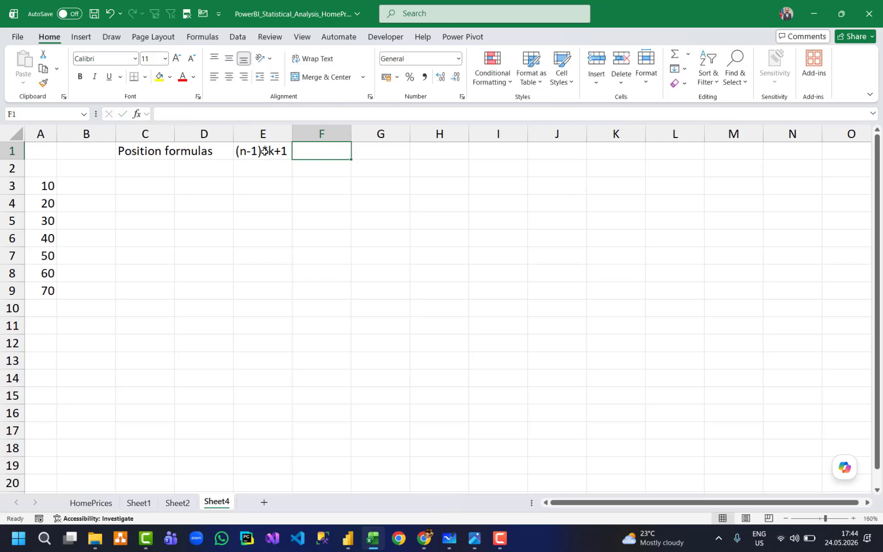
Write the exclusive position formula (n+1)*k as text in G1.
key("Tab")
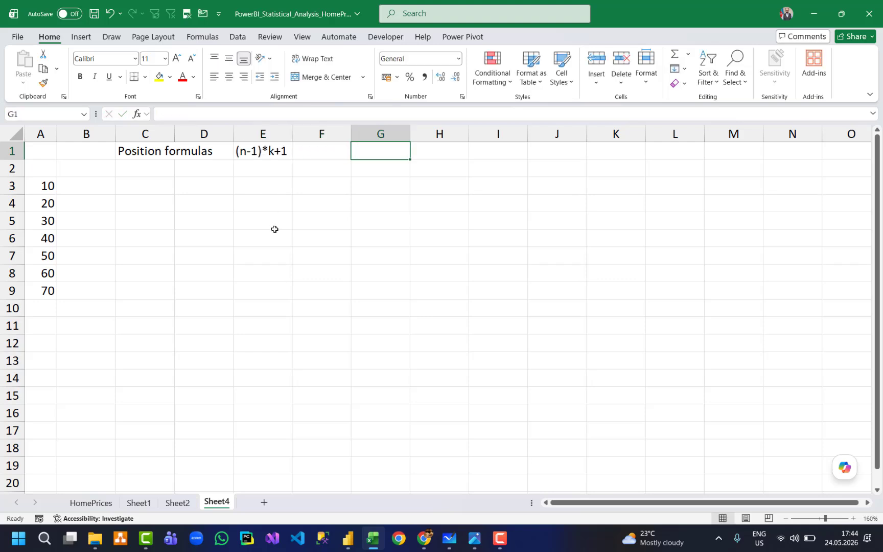
type("(n)")
key("BackSpace")
type("+")
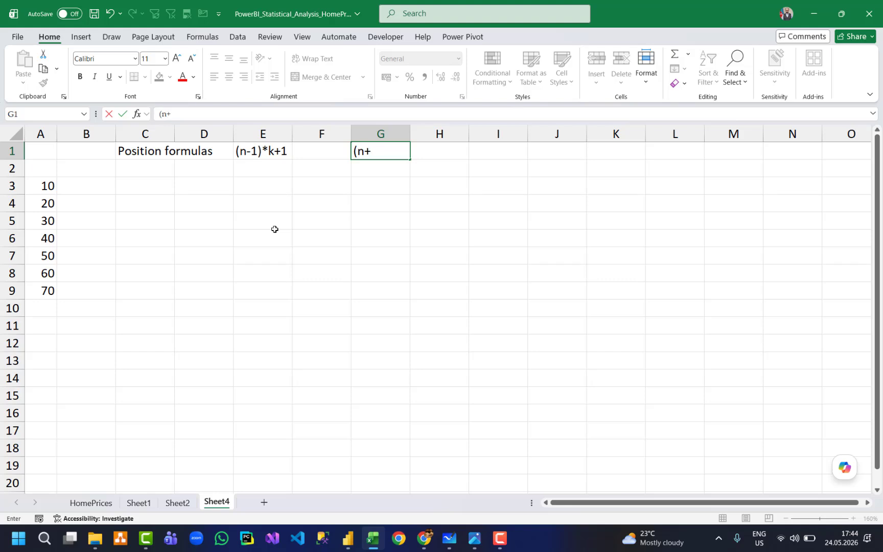
type("1)*k")
key("Return")
key("Down")
key("Down")
key("Left")
key("Left")
key("Left")
key("Down")
key("Up")
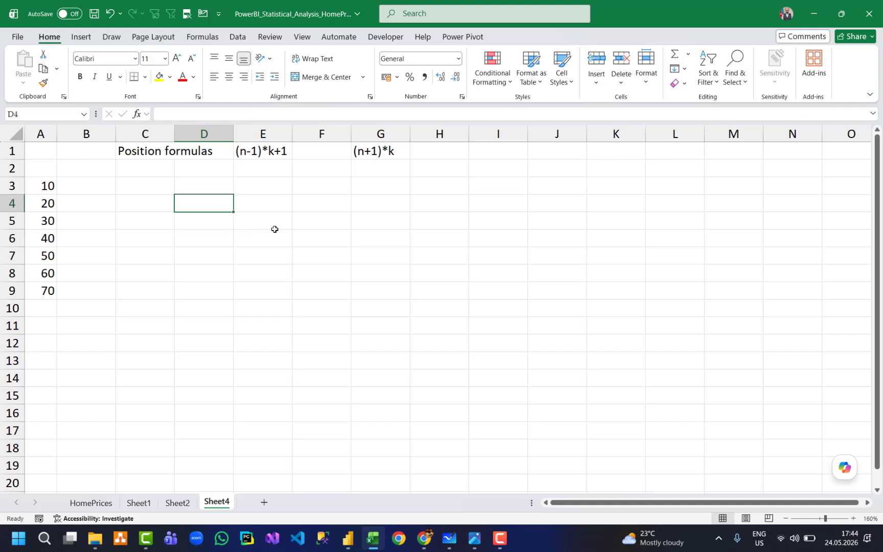
key("Up")
key("Down")
key("Left")
key("Right")
key("Right")
key("Left")
Switch to Microsoft Whiteboard, review the percentile number line with both formulas, and return to the worksheet.
key("alt+Tab")
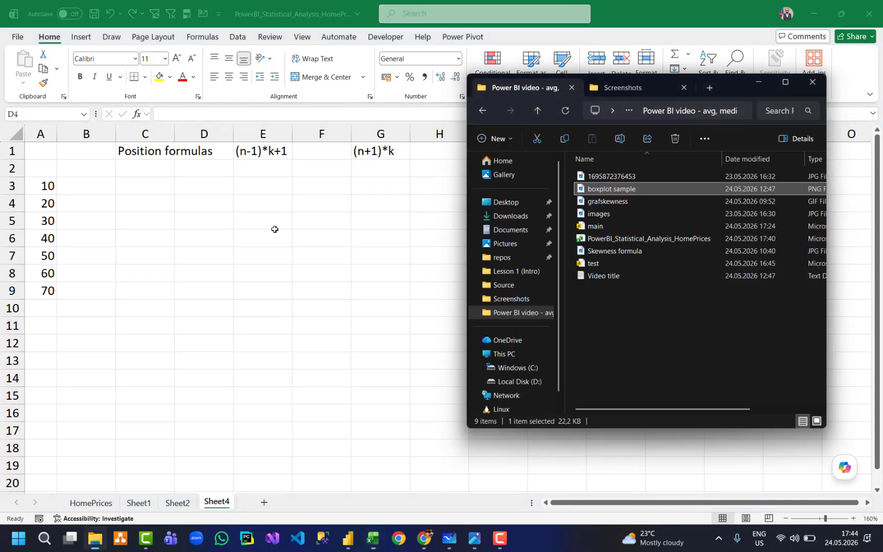
key("alt+Tab")
key("alt+Tab")
key("Tab")
left_click(560, 221)
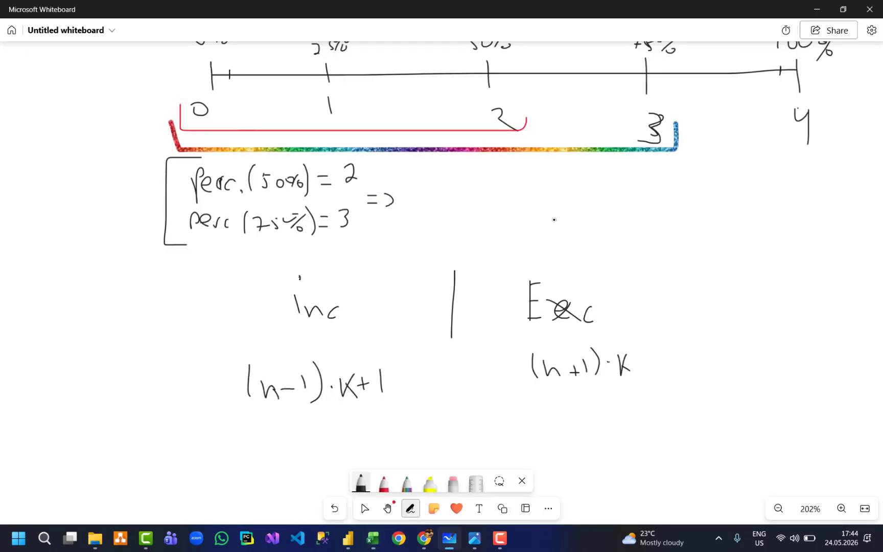
scroll(562, 207, "up", 1)
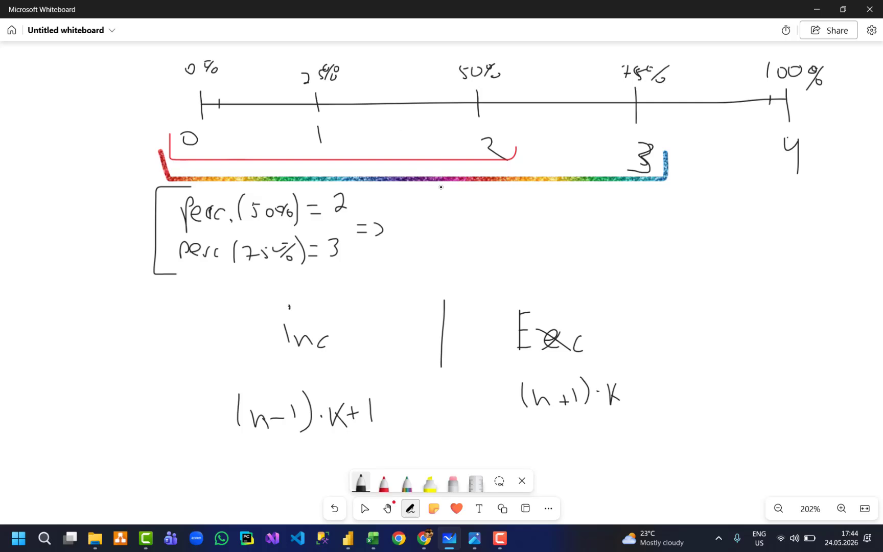
left_click(817, 9)
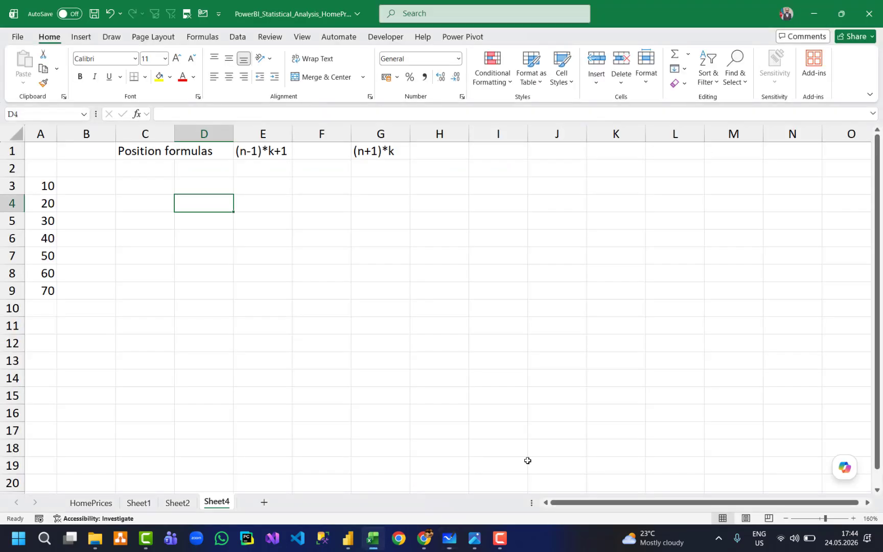
Switch to the Photos app and examine the boxes and whiskers in the boxplot sample image.
left_click(481, 540)
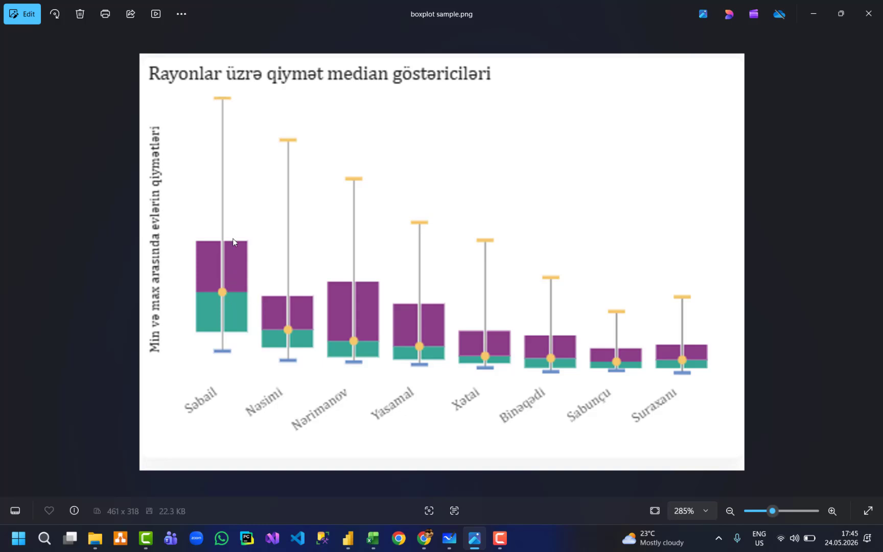
scroll(235, 307, "down", 1)
scroll(237, 346, "up", 1)
left_click(814, 14)
Switch to Microsoft Whiteboard and circle the 25%, 50% and 75% labels above the number line with the red pen.
left_click(449, 539)
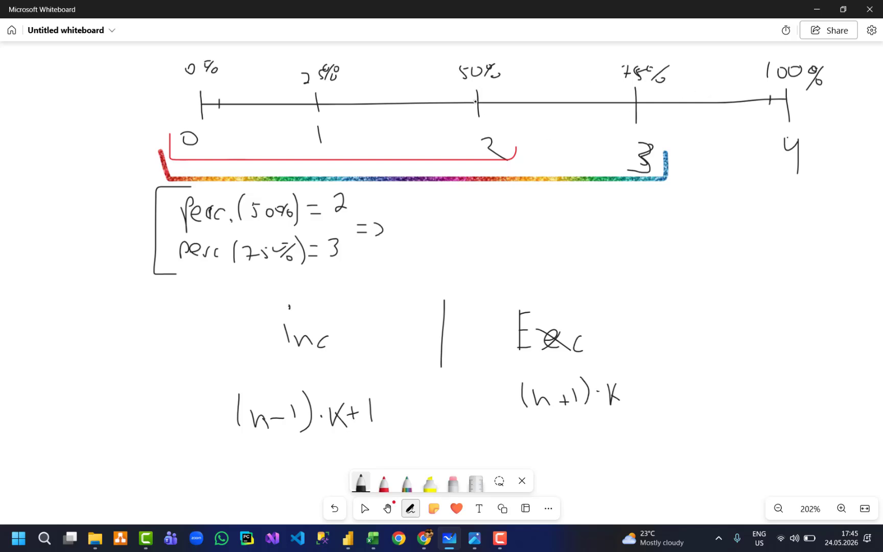
left_click(384, 483)
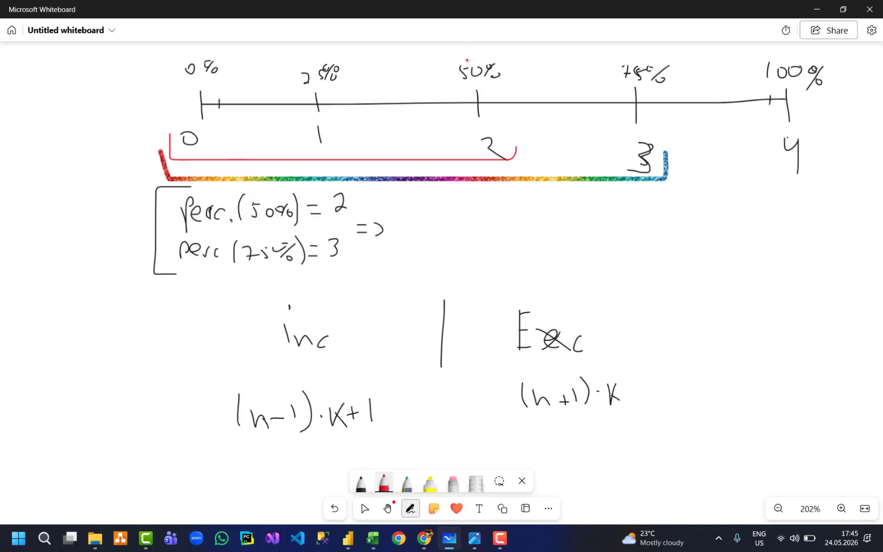
mouse_move(481, 58)
left_mouse_down()
mouse_move(455, 71)
mouse_move(493, 72)
left_mouse_up()
mouse_move(322, 57)
left_mouse_down()
mouse_move(315, 105)
mouse_move(323, 51)
left_mouse_up()
mouse_move(646, 55)
left_mouse_down()
mouse_move(614, 64)
mouse_move(648, 55)
left_mouse_up()
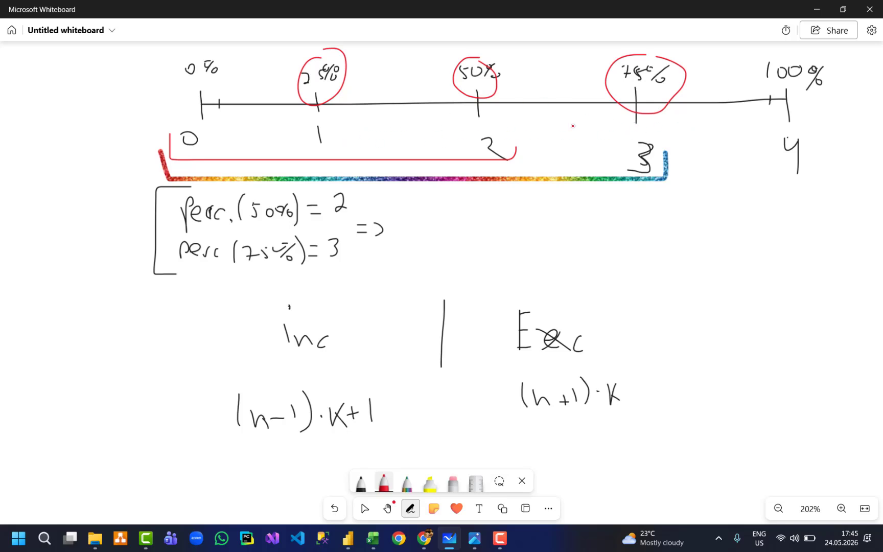
Return to the Excel worksheet and enter the percentiles 25%, 50% and 75% in C4 to C6.
left_click(816, 10)
left_click(166, 253)
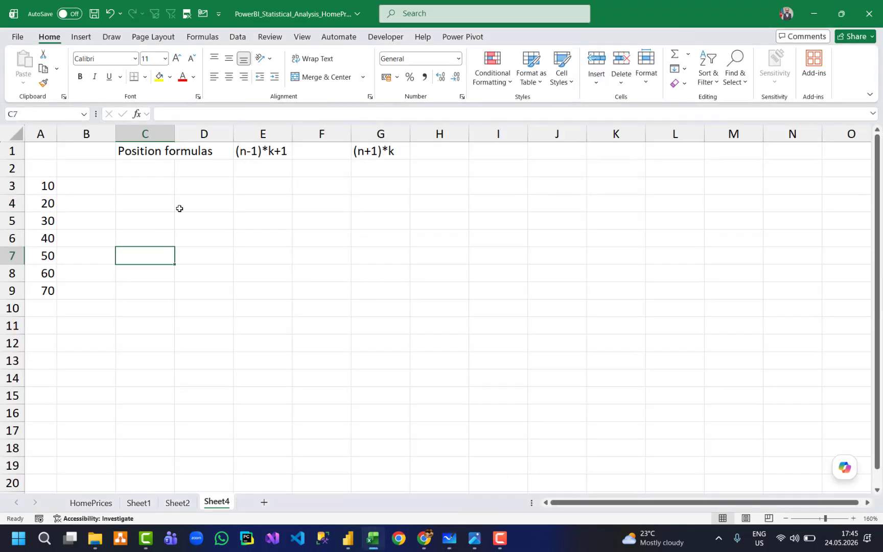
left_click(182, 206)
key("Left")
type("25")
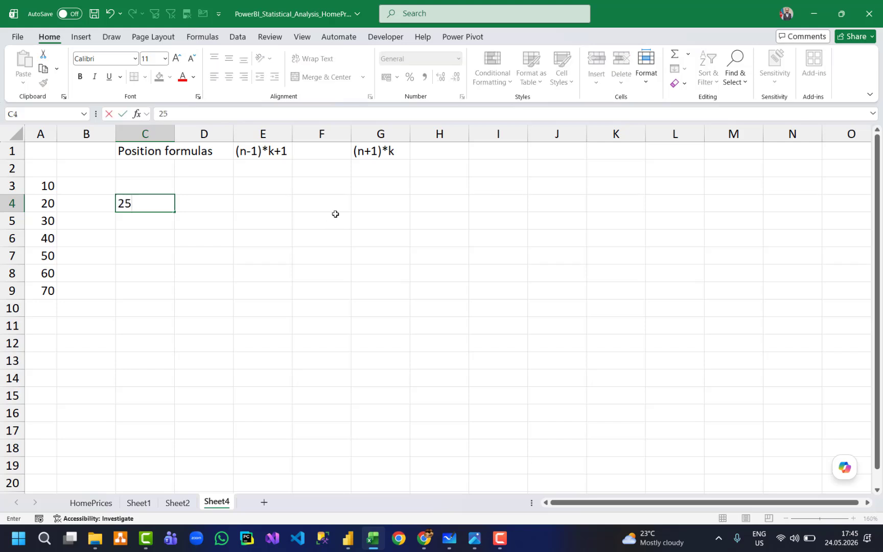
type("%")
key("Return")
type("50%")
key("Return")
type("7")
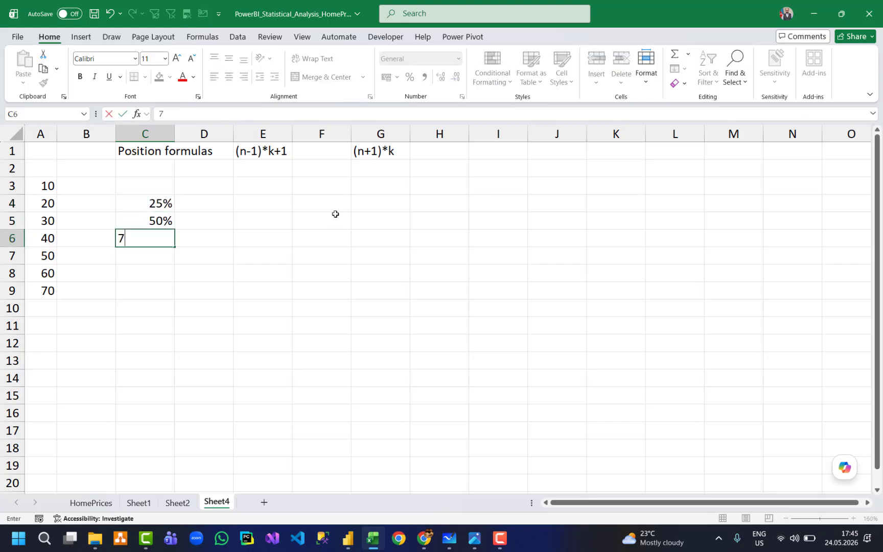
type("5%")
key("Return")
Fill the percentile cells C4:C6 with yellow.
left_click(263, 188)
key("Left")
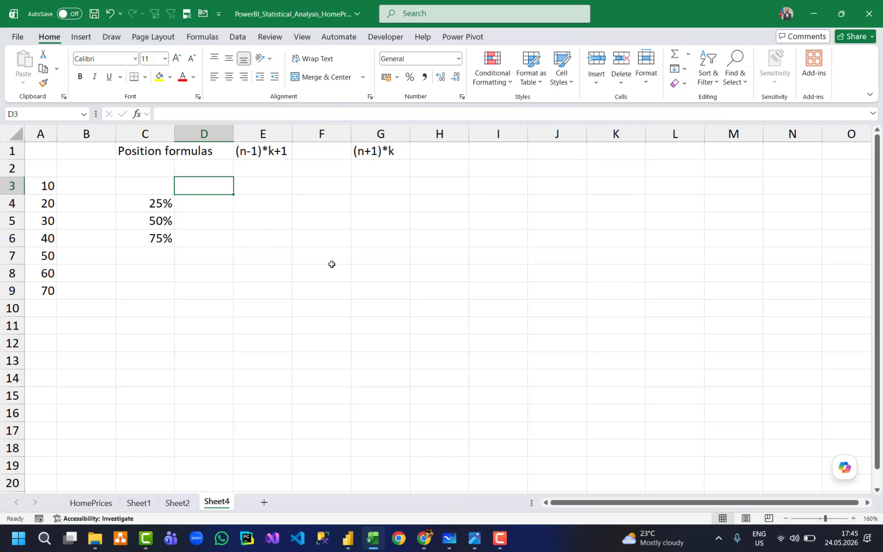
left_click_drag(163, 200, 171, 236)
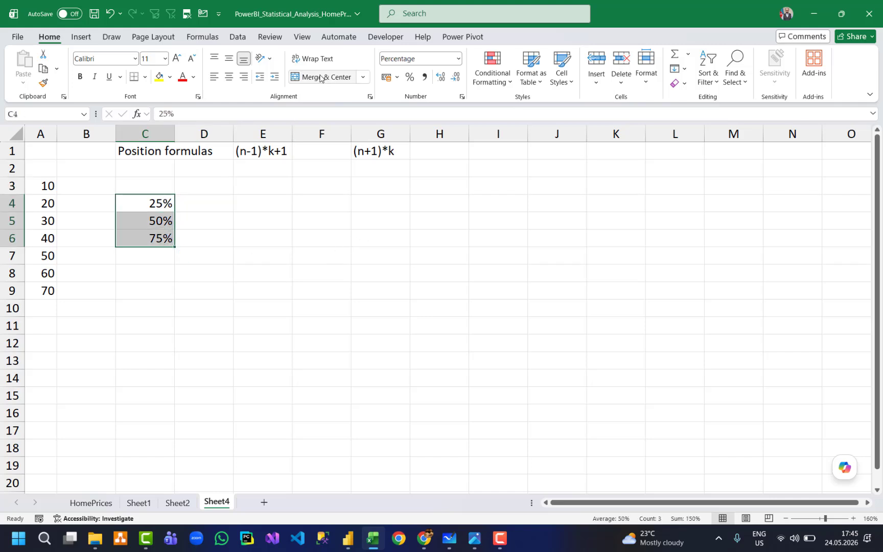
left_click(161, 76)
left_click(257, 286)
key("Up")
key("Up")
key("Up")
key("Up")
key("Up")
key("Left")
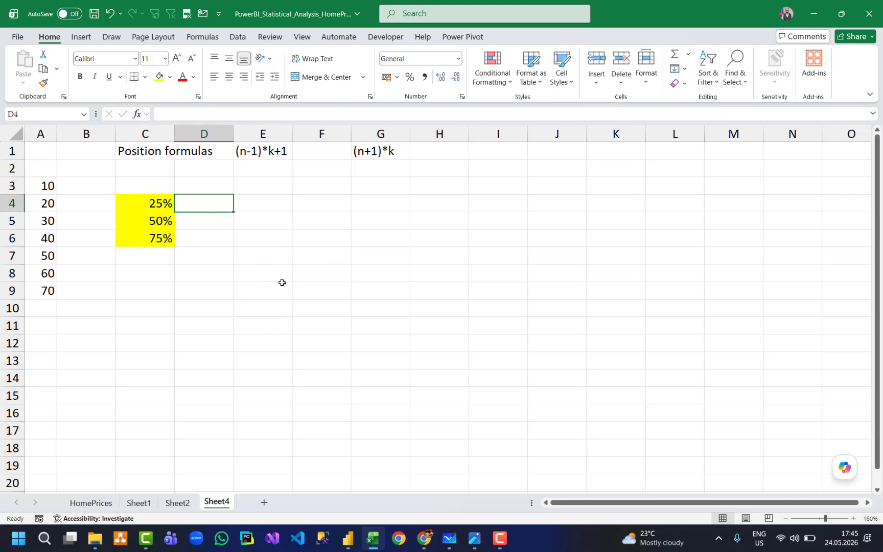
left_click(261, 185)
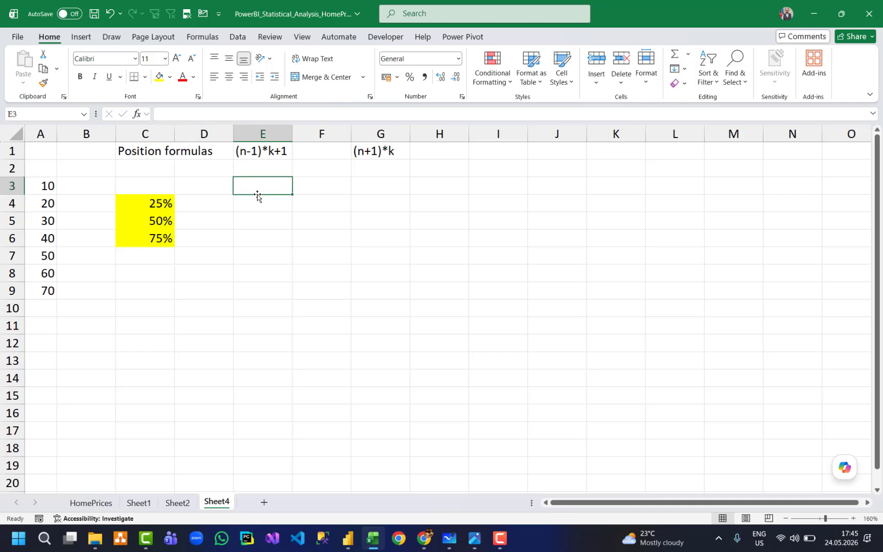
left_click(254, 197)
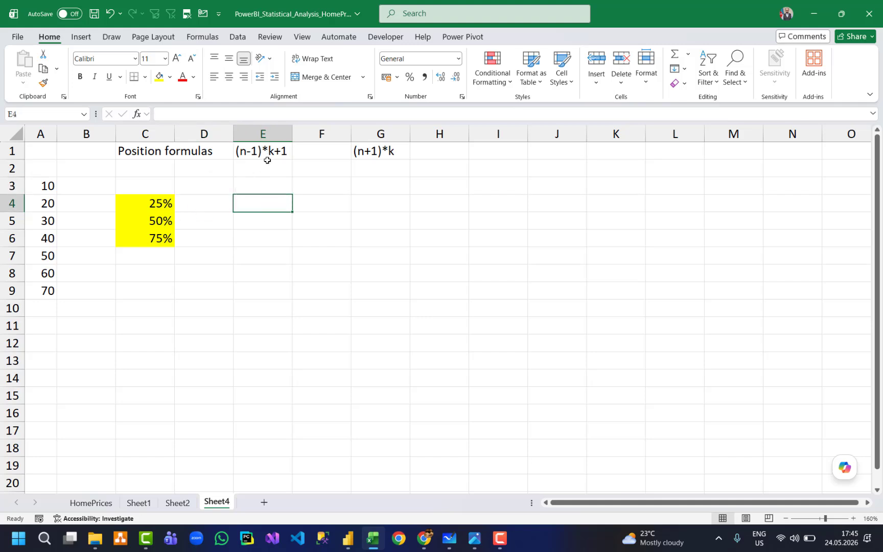
Add the column heading "INC" in D3 and make it bold.
left_click(207, 183)
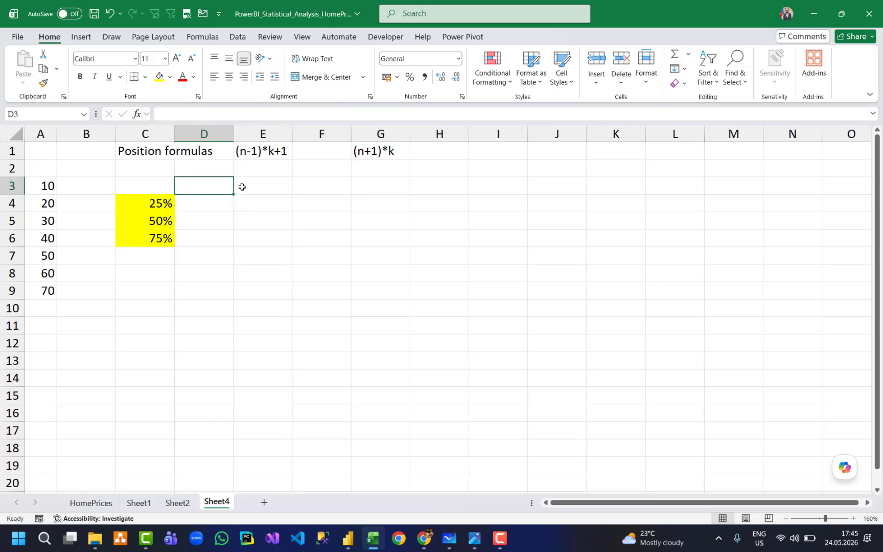
type("INC")
key("Right")
key("Left")
key("ctrl+b")
key("Right")
key("Down")
key("Left")
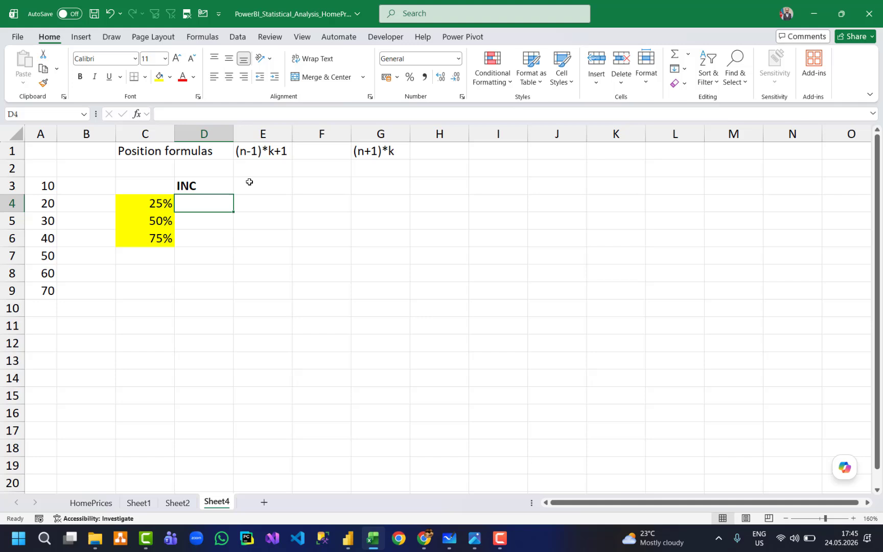
Enter the inclusive position formula =(7-1)*C4+1 for the 25% percentile in D4.
left_click(274, 156)
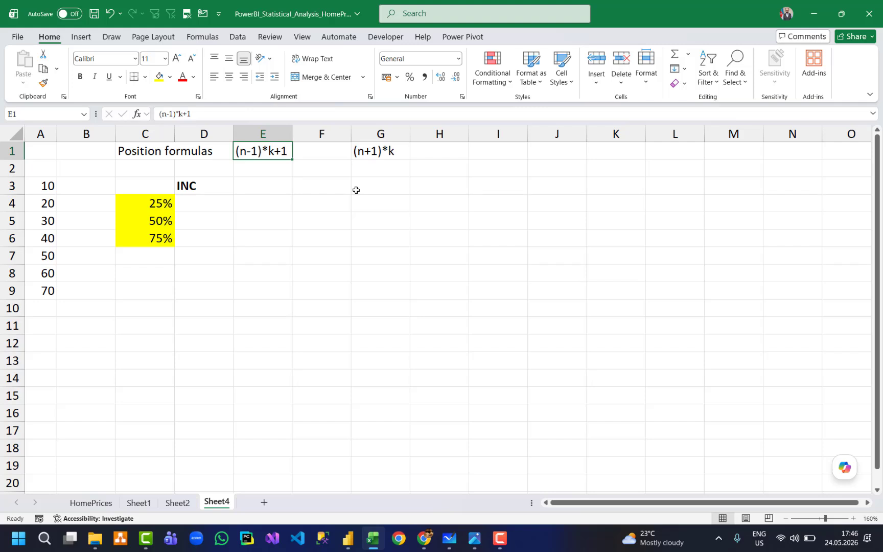
left_click(185, 205)
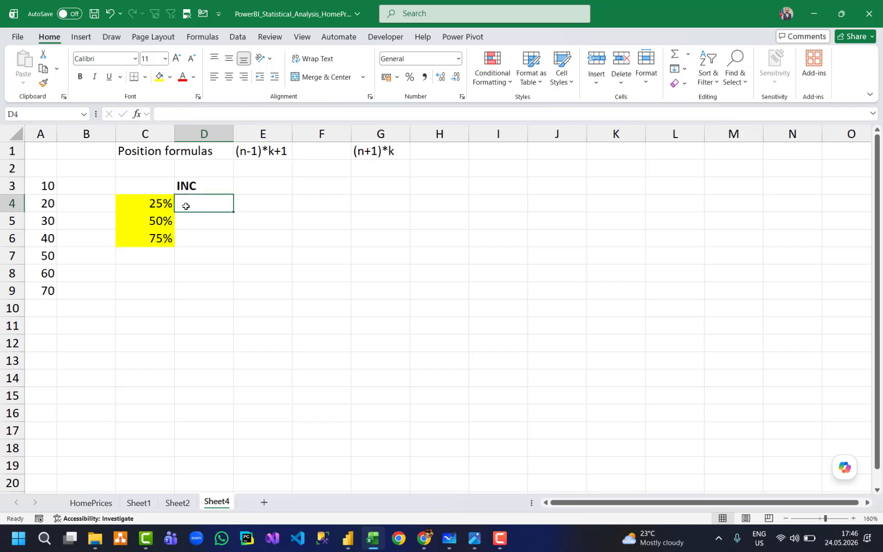
type("=(")
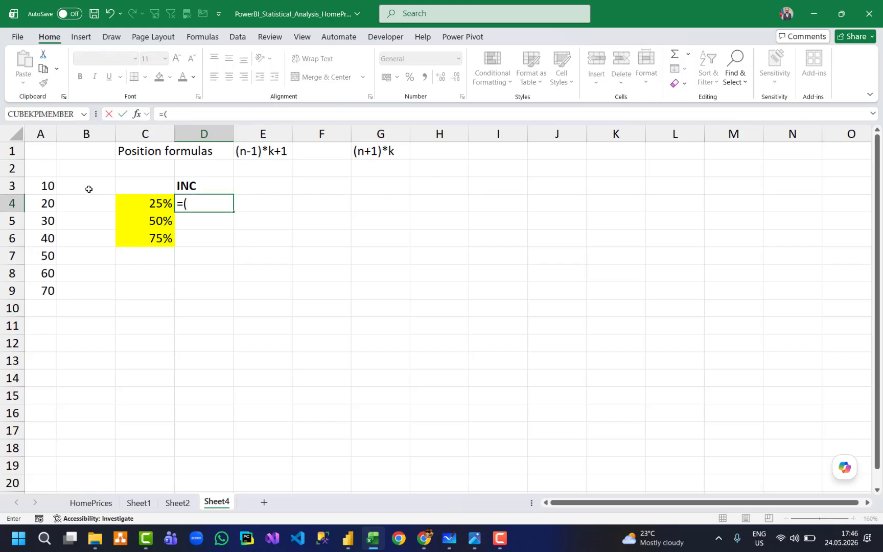
type("7-1)*")
left_click(152, 207)
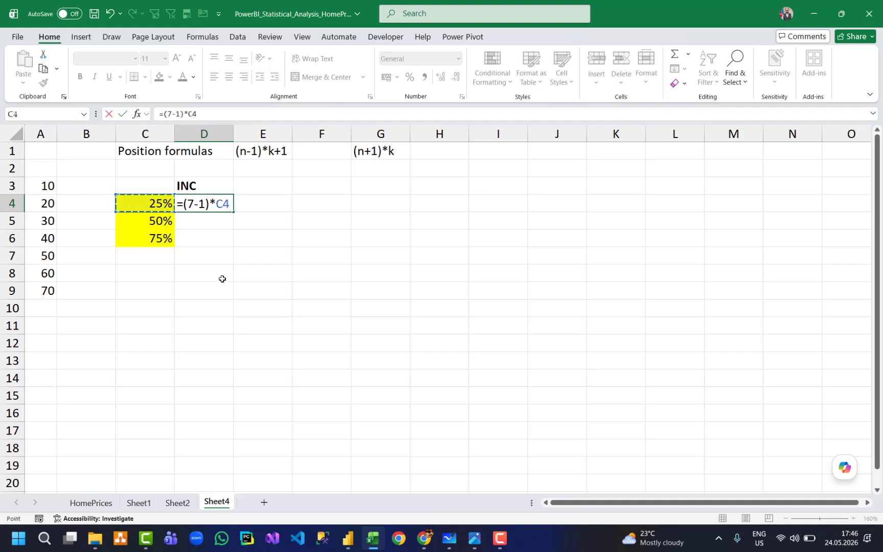
type("+1")
key("Return")
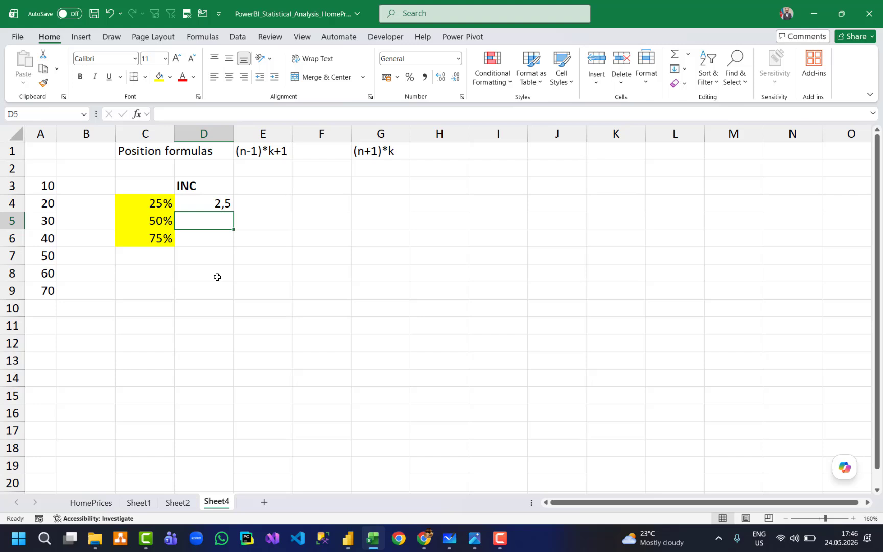
Copy the position formula from D4 down to D6 for the 50% and 75% percentiles.
left_click(207, 207)
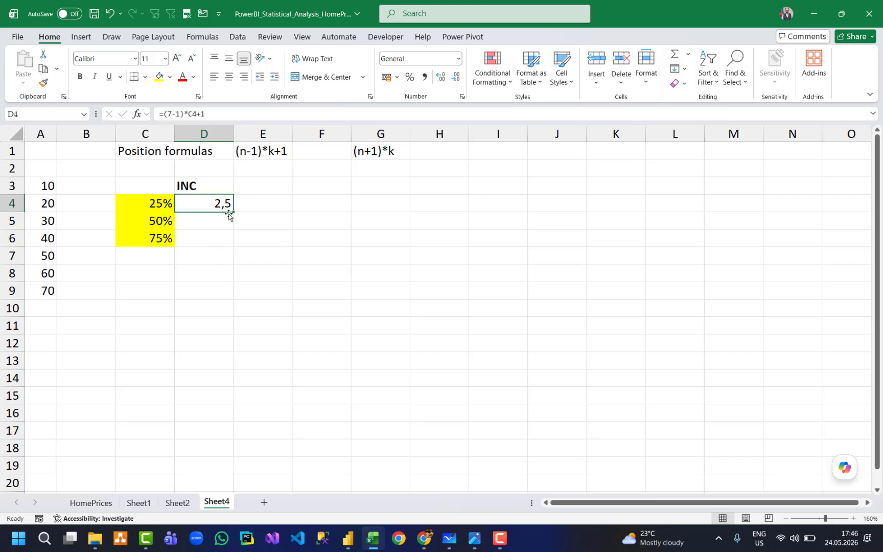
left_click_drag(233, 211, 227, 255)
left_click(225, 276)
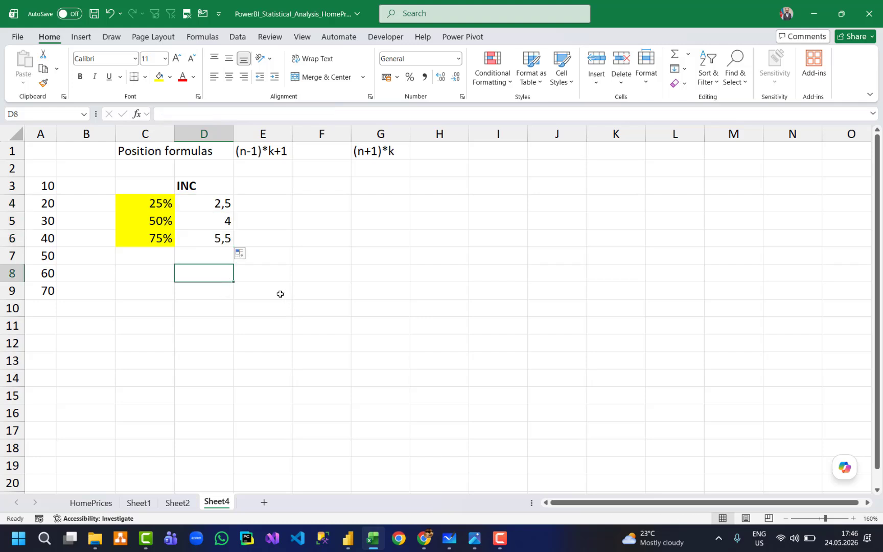
Examine the calculated positions in D4 to D6 and the data value in A6 that matches the 50% position.
left_click(222, 217)
left_click(223, 237)
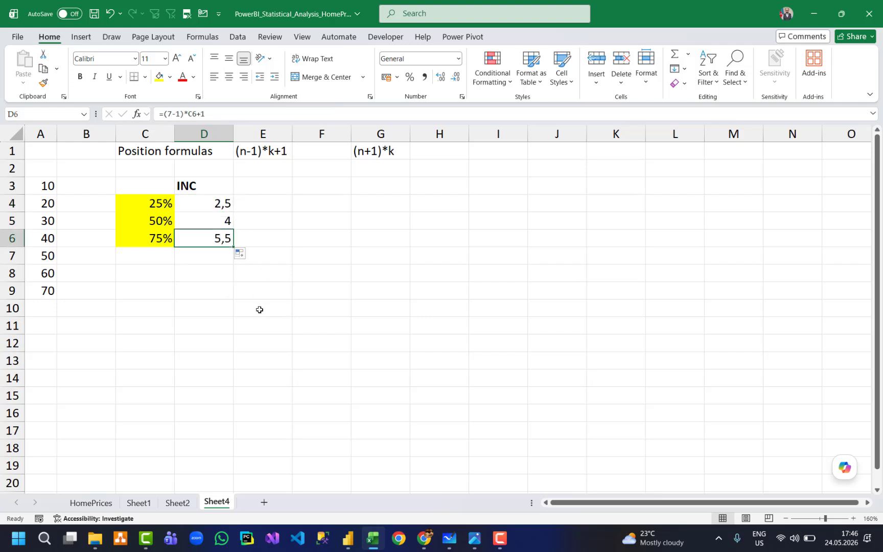
left_click(224, 221)
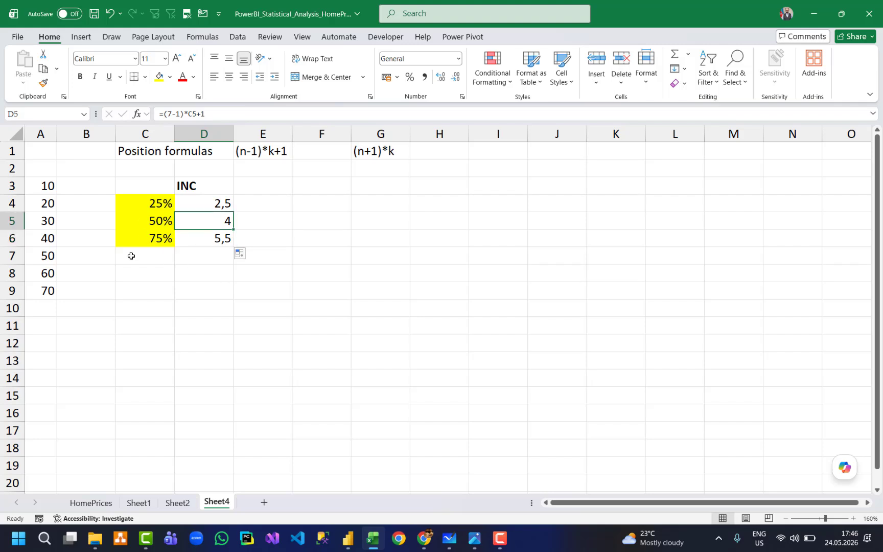
left_click(26, 238)
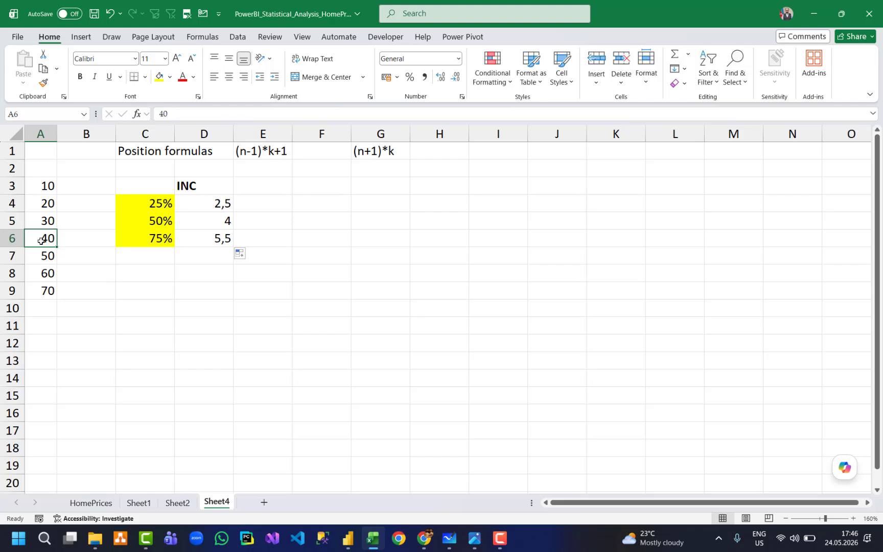
left_click(218, 200)
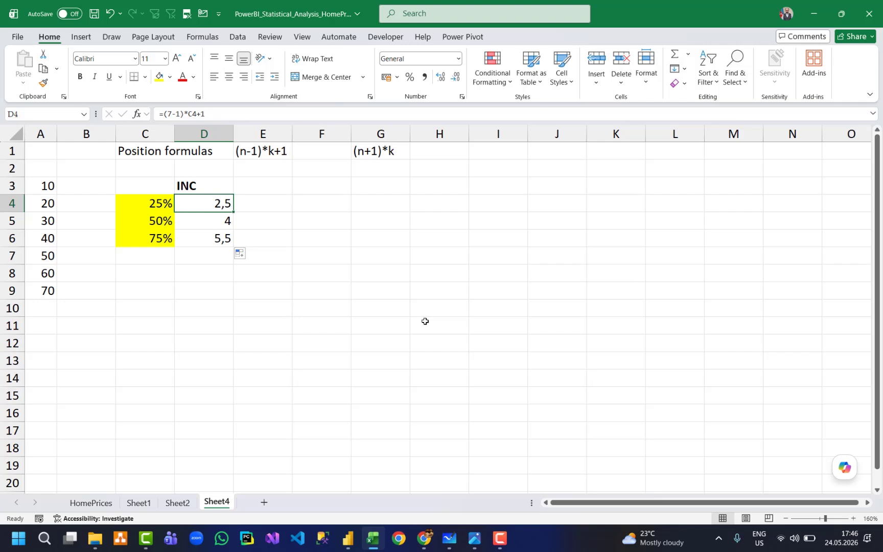
Enter the neighbouring positions 2 and 3 in C10 and C11 below the percentile table.
left_click(280, 213)
left_click(173, 312)
type("2")
key("Return")
type("3")
key("Return")
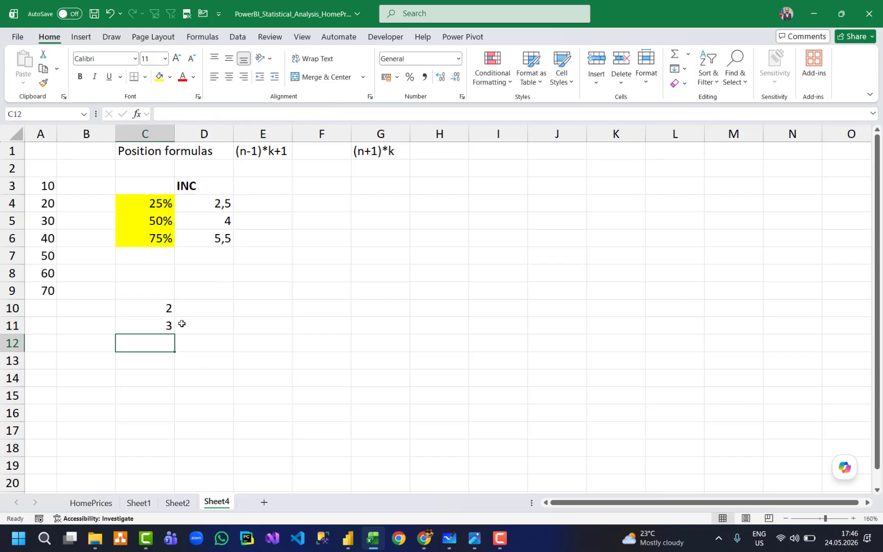
Review the n=6 median example on Sheet2, including its two middle values in J5:J6 and J10:J11.
left_click(175, 504)
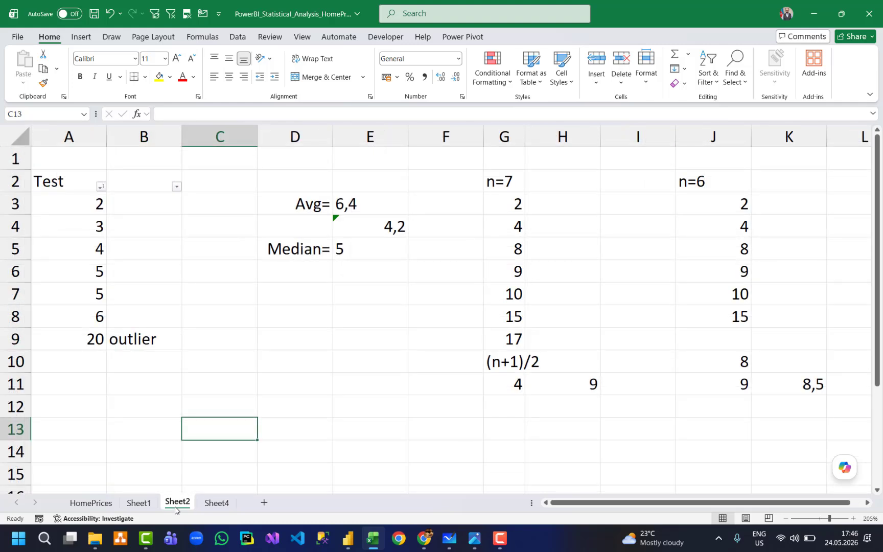
left_click(721, 362)
left_click(728, 388)
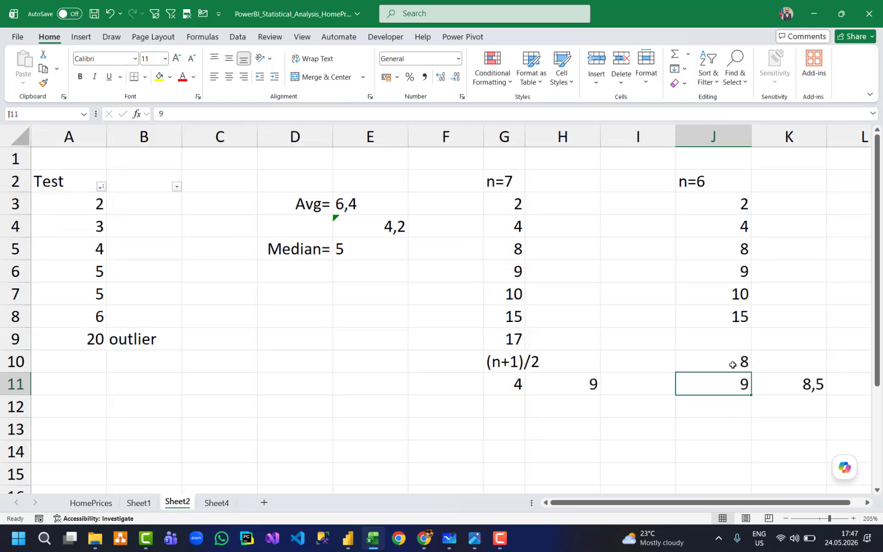
left_click(734, 360)
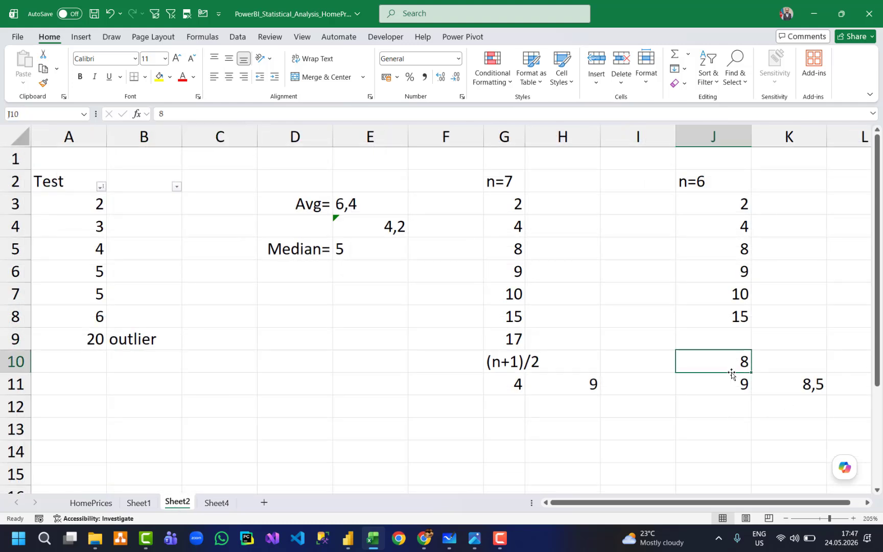
left_click(691, 179)
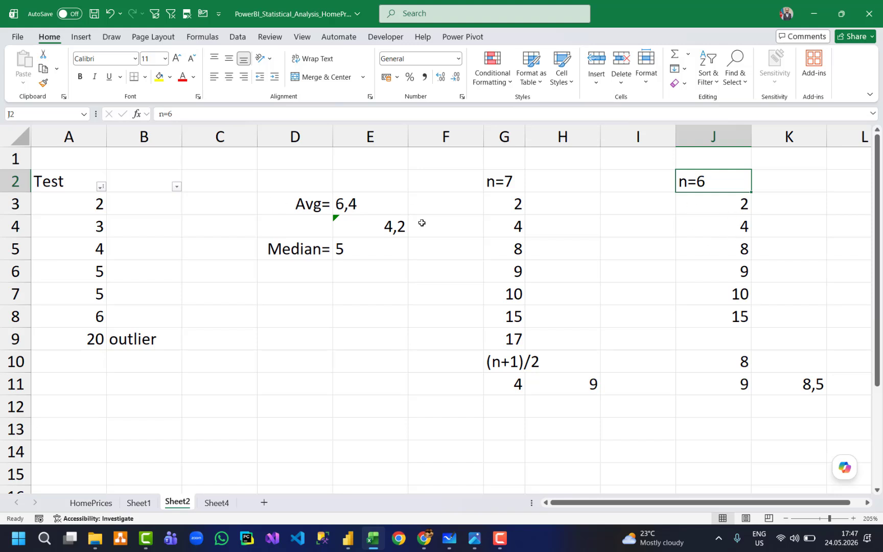
left_click_drag(722, 252, 722, 272)
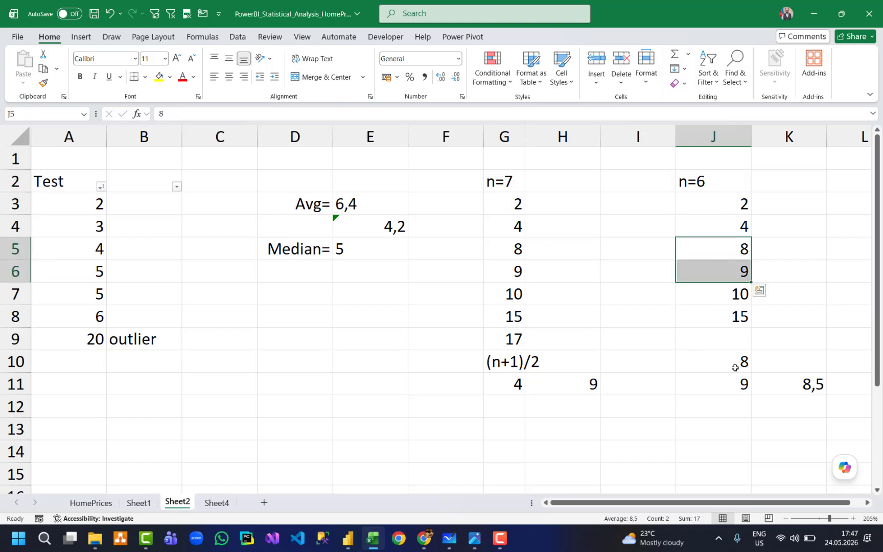
Return to Sheet4 and compare positions 2 and 3 with the data values in A4:A5 and the 25% position.
left_click(216, 505)
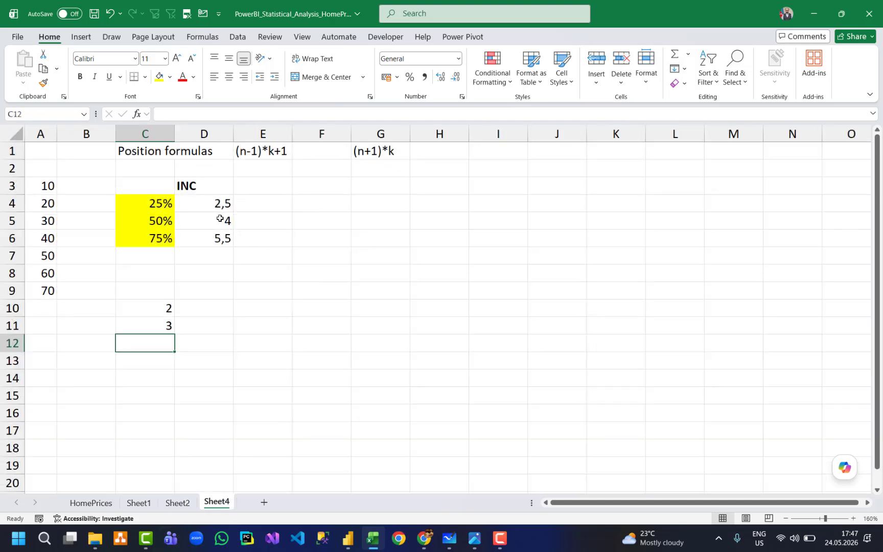
left_click(158, 311)
left_click(154, 326)
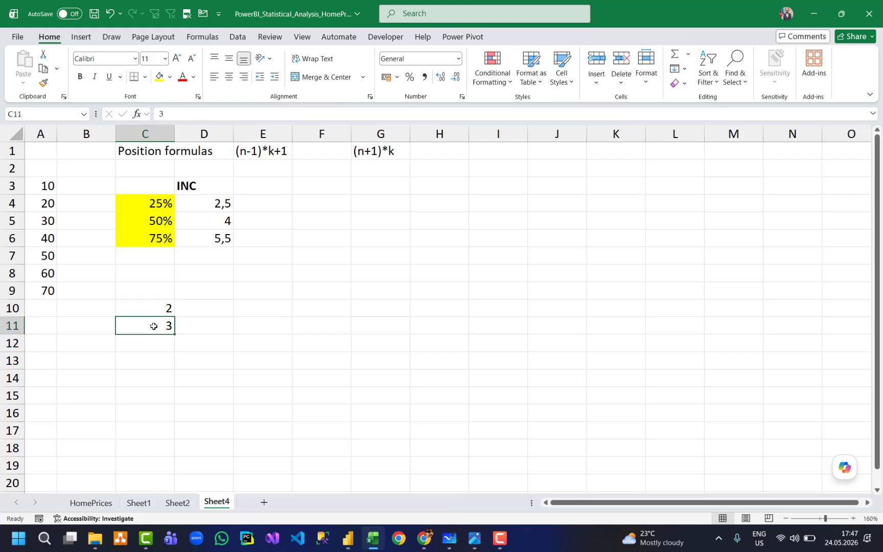
left_click_drag(42, 204, 45, 221)
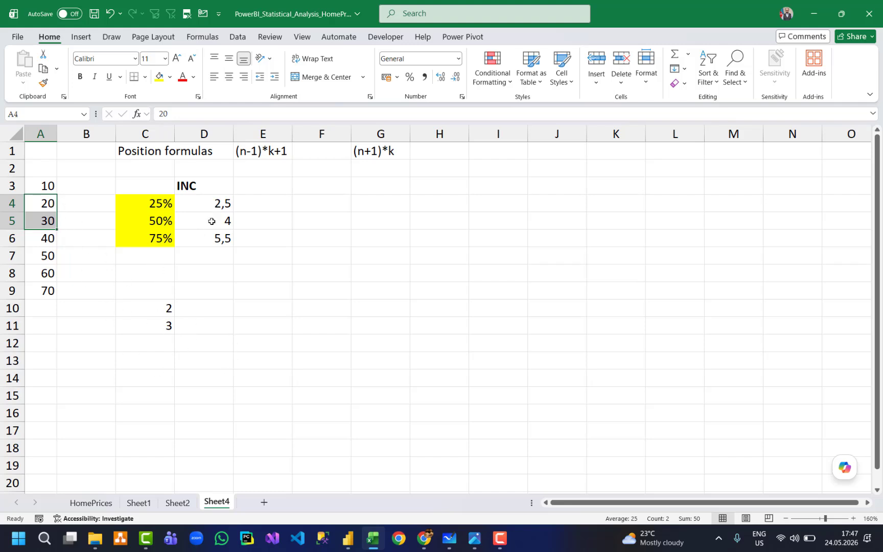
left_click(165, 307)
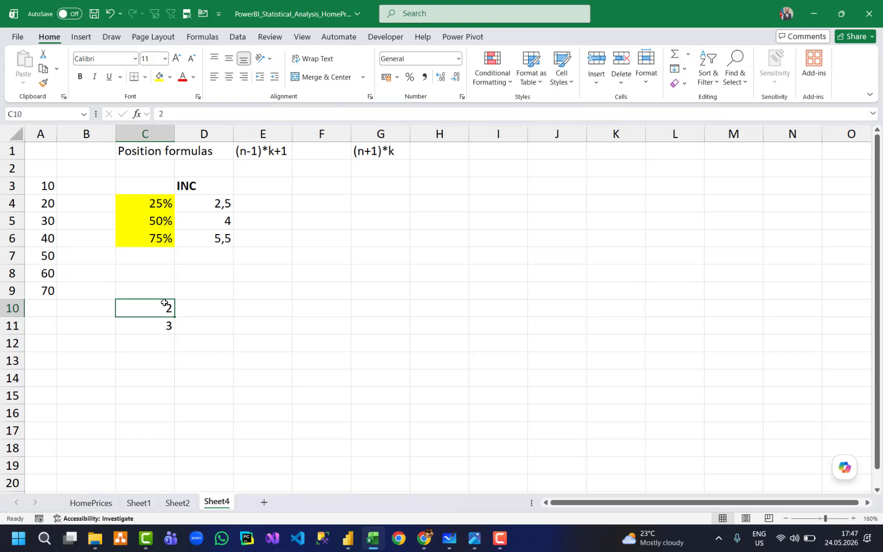
left_click(213, 208)
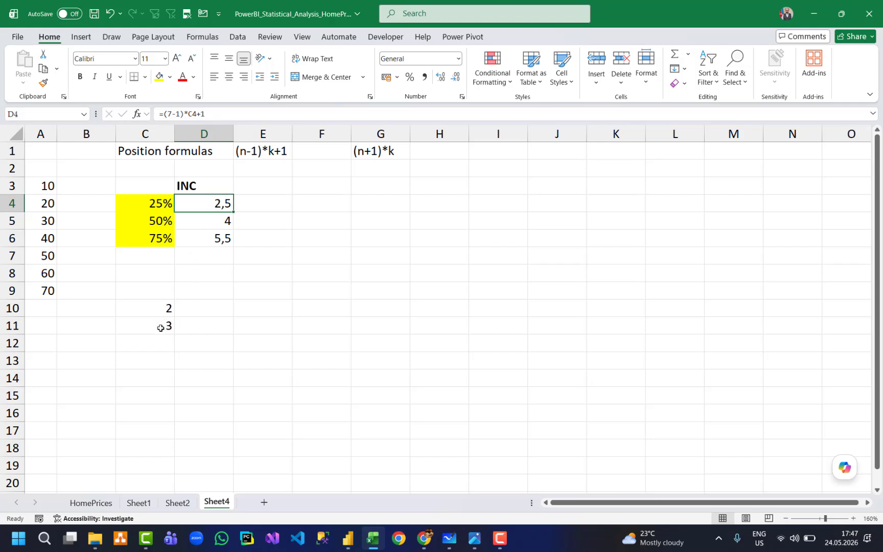
Try 2 and 2,45 as example positions in D4, and undo both entries to restore the formula.
double_click(229, 205)
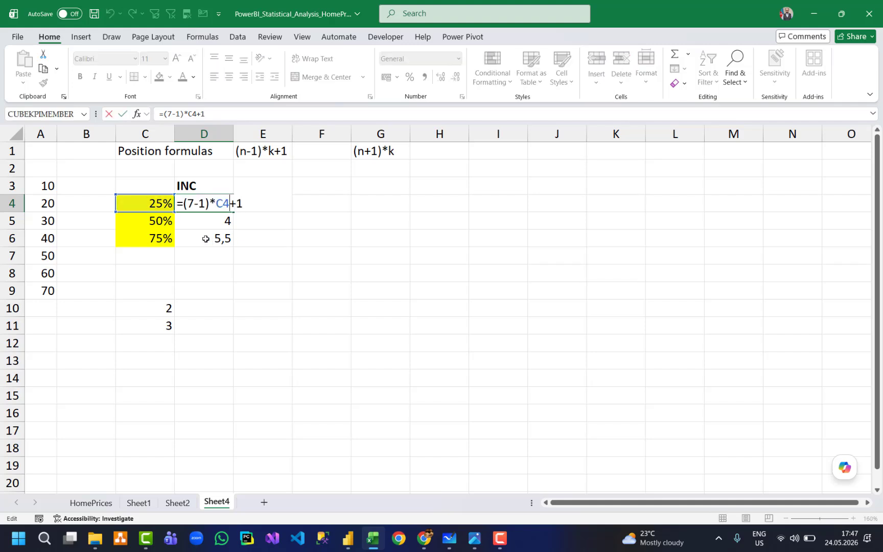
key("Escape")
type("2")
key("Return")
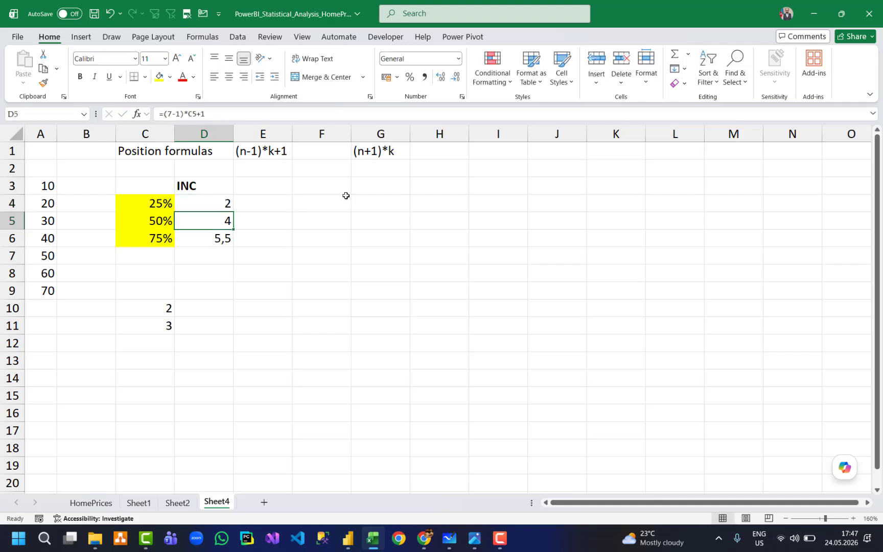
type("4,5")
key("Escape")
left_click(208, 204)
key("F2")
type(",45")
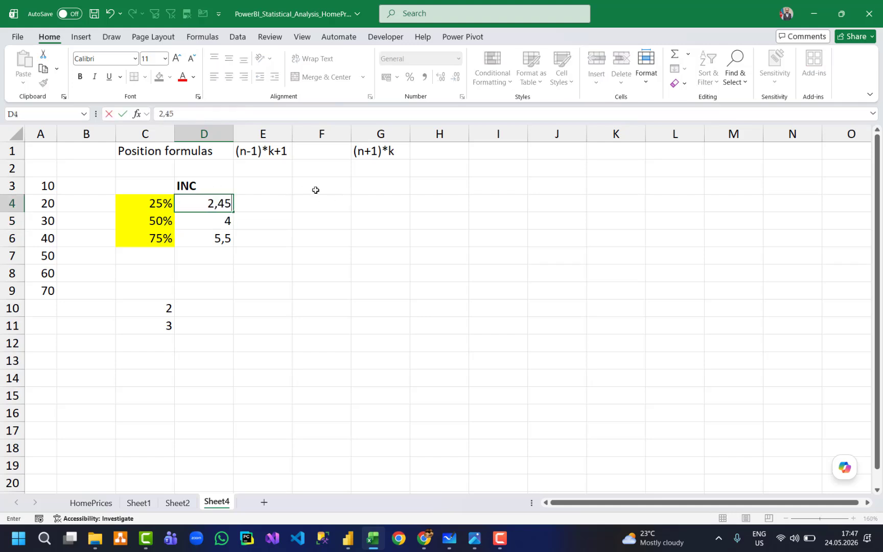
key("Return")
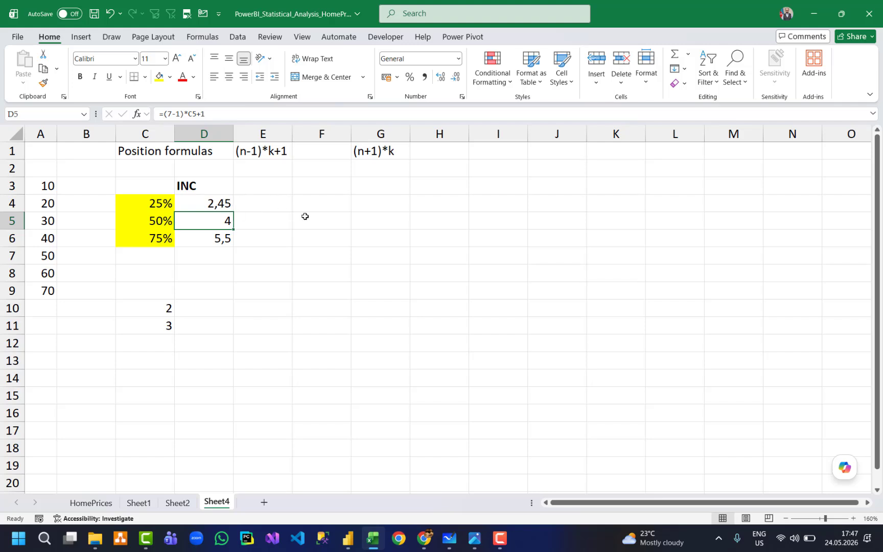
key("ctrl+z")
key("ctrl+z")
Examine positions 2 and 3 in C10:C11 and their corresponding data values in A4 and A5.
left_click(199, 339)
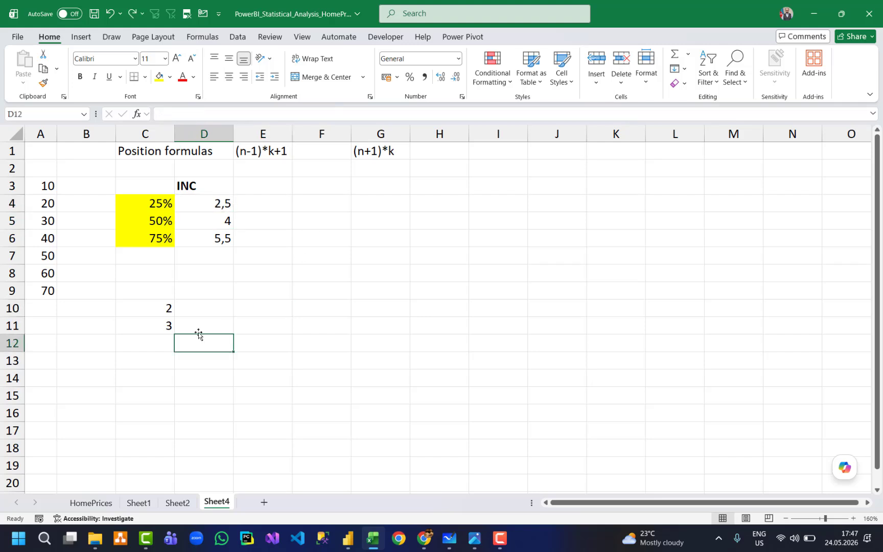
left_click_drag(156, 315, 153, 325)
left_click(168, 361)
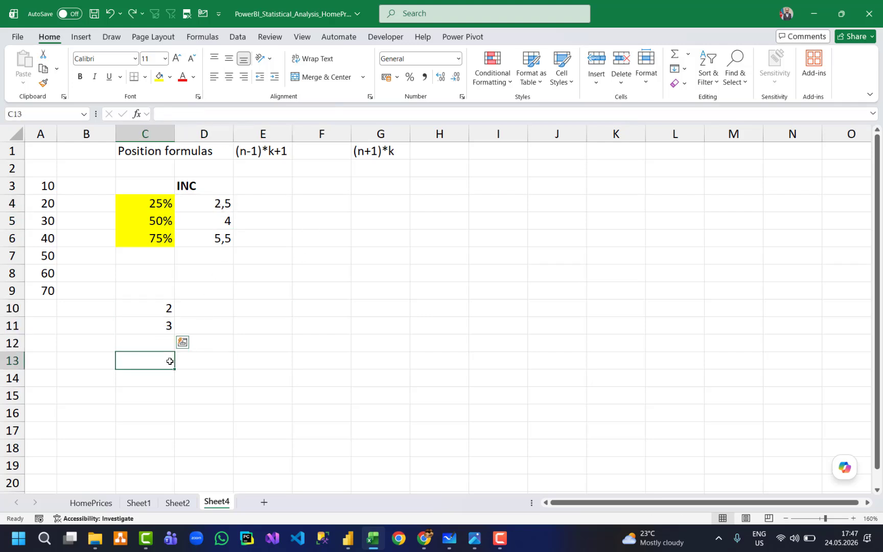
left_click(49, 204)
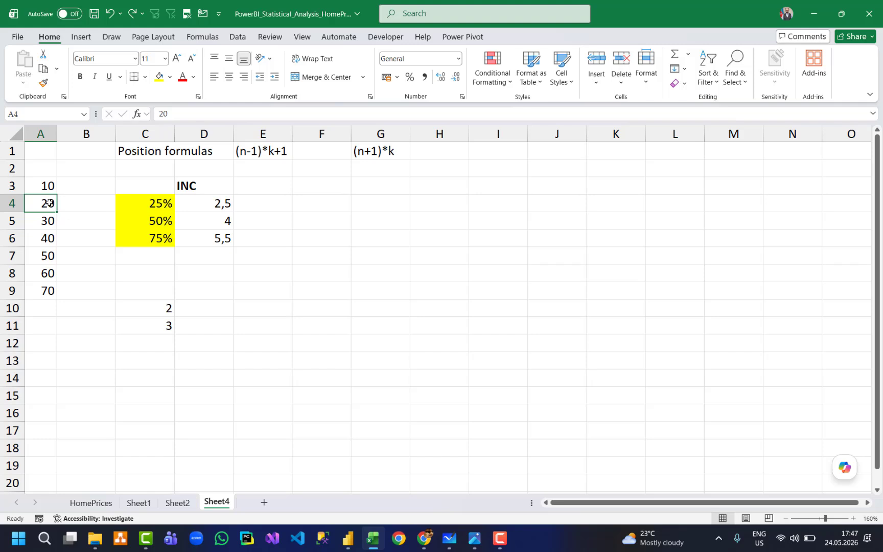
left_click(50, 227)
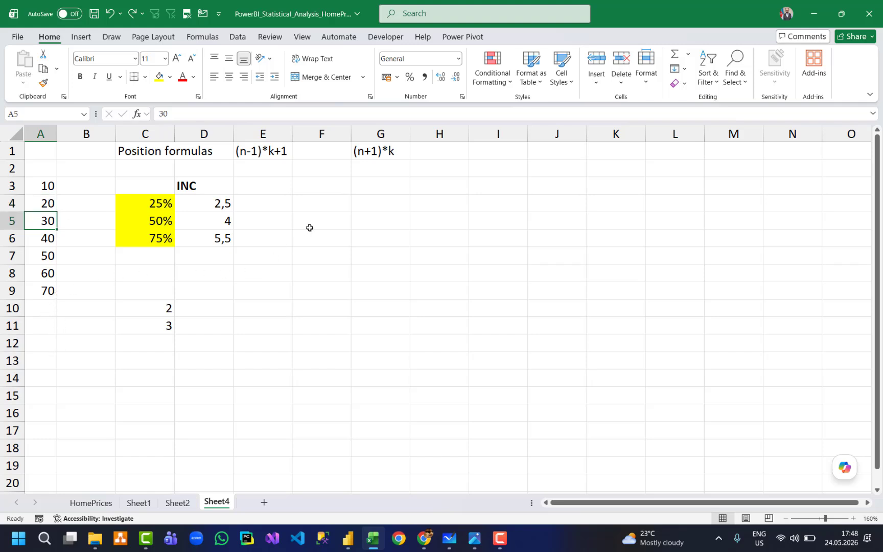
left_click(262, 205)
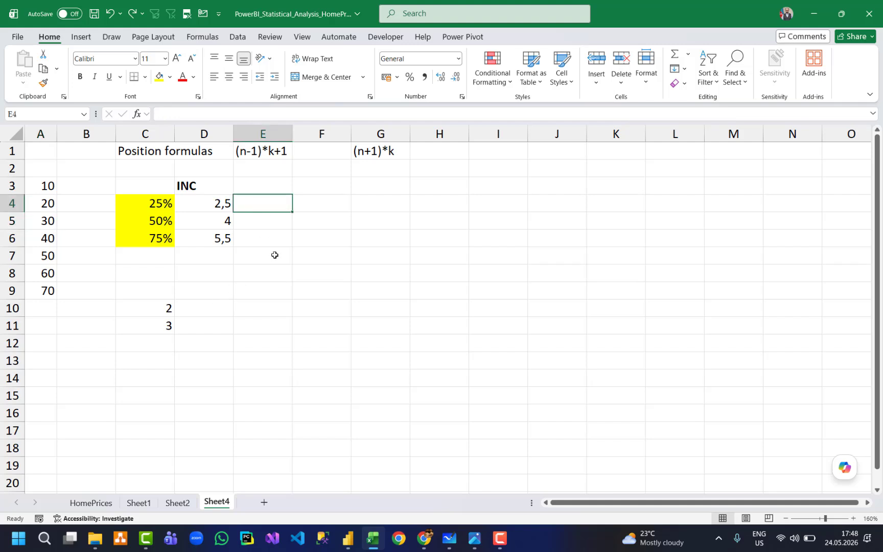
left_click(270, 192)
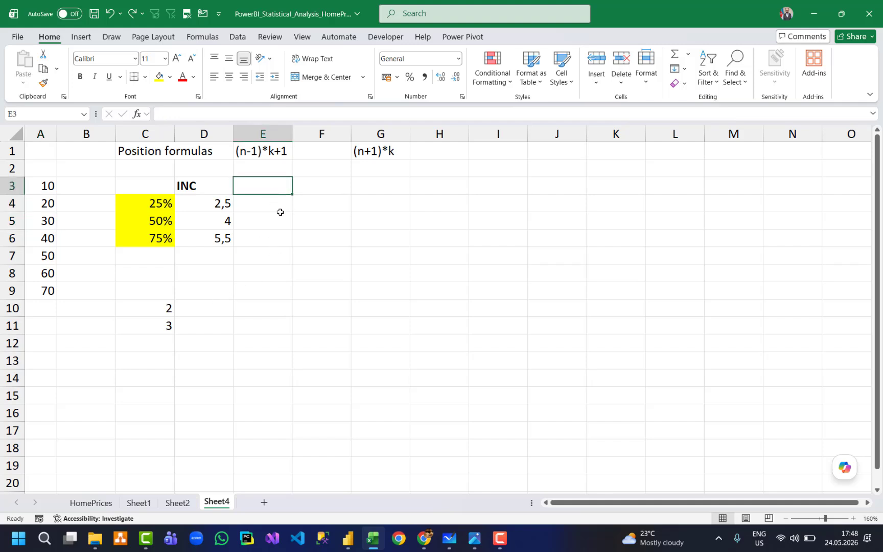
left_click(280, 211)
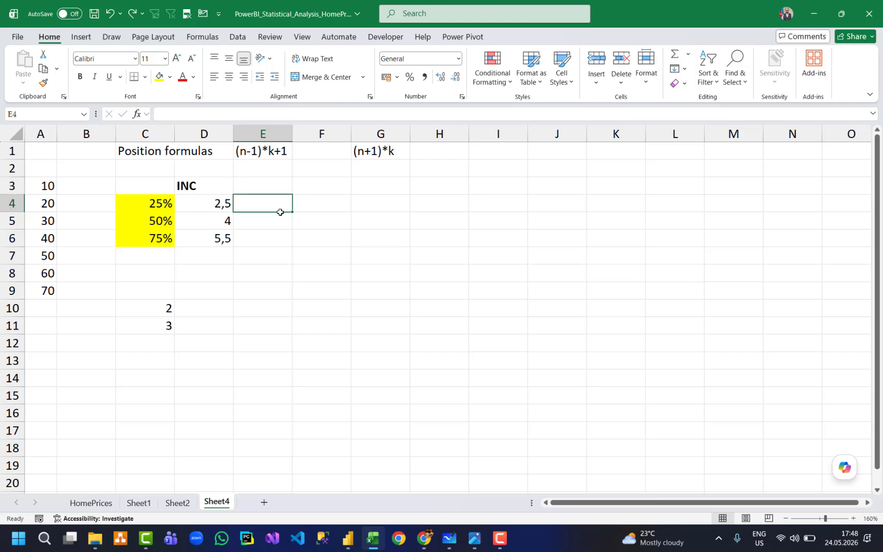
key("Up")
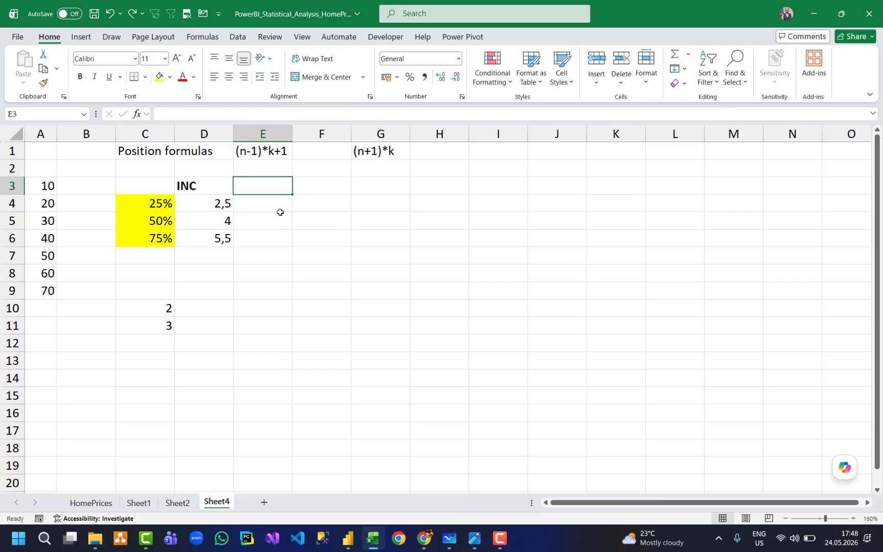
Calculate the 25% value in E4 by interpolating between the second and third data values with =A4+(A5-A4)*0,5.
left_click(280, 212)
type("=")
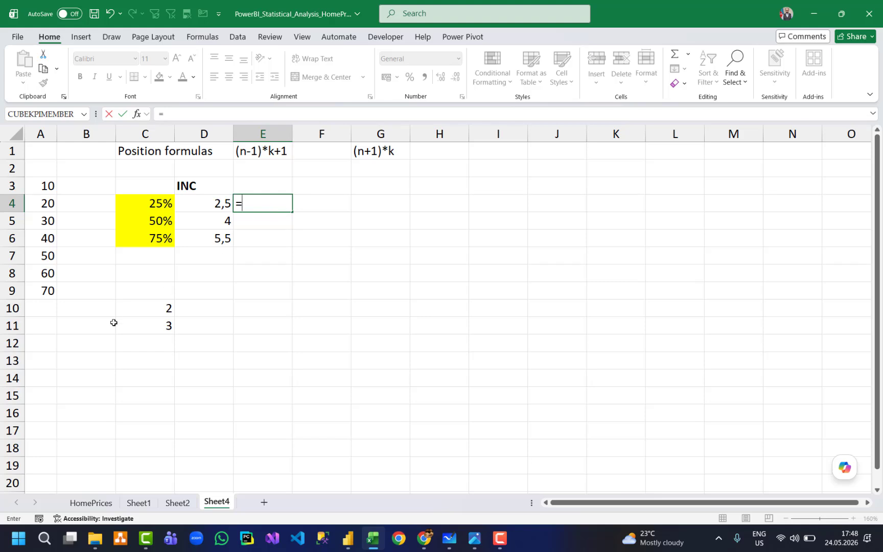
left_click(41, 204)
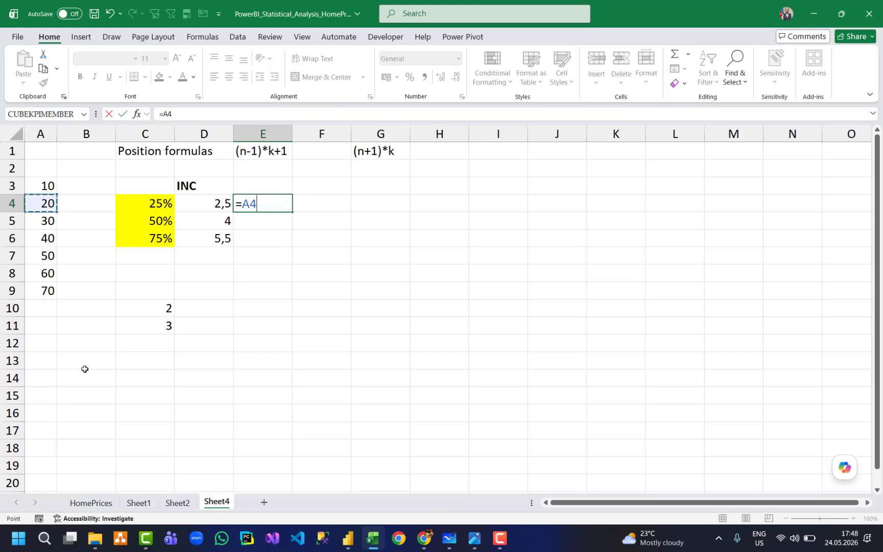
type("+(")
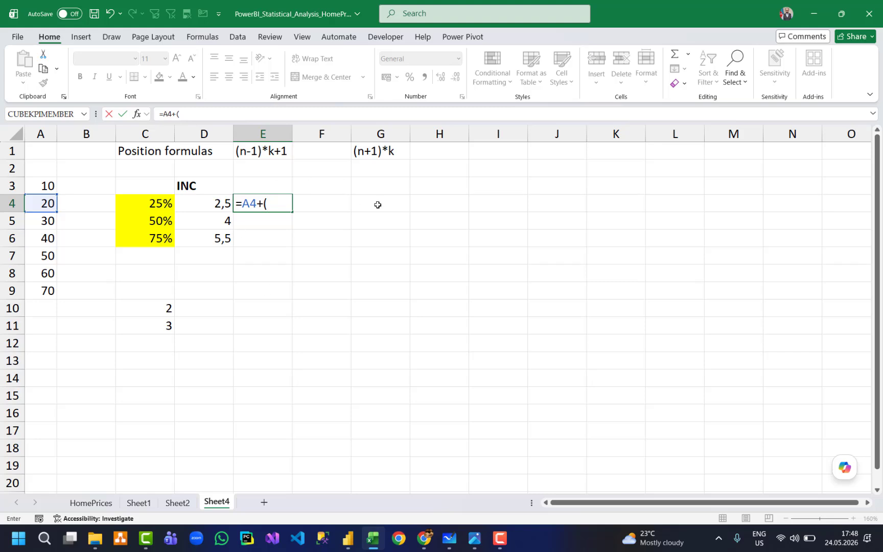
left_click(35, 221)
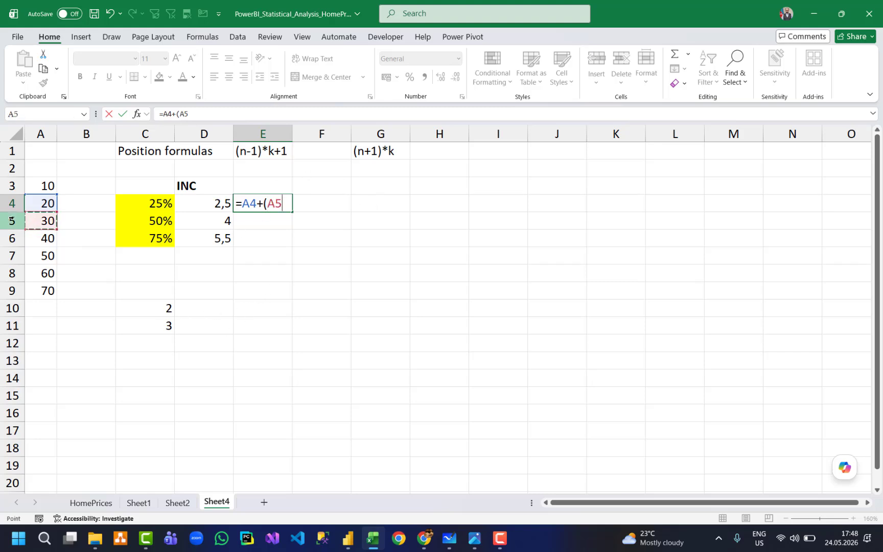
type("-")
left_click(43, 203)
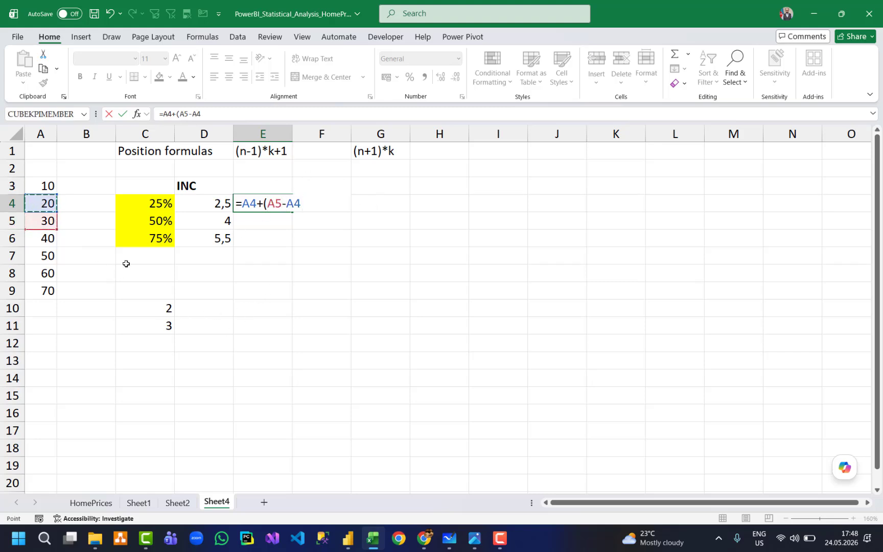
type(")*")
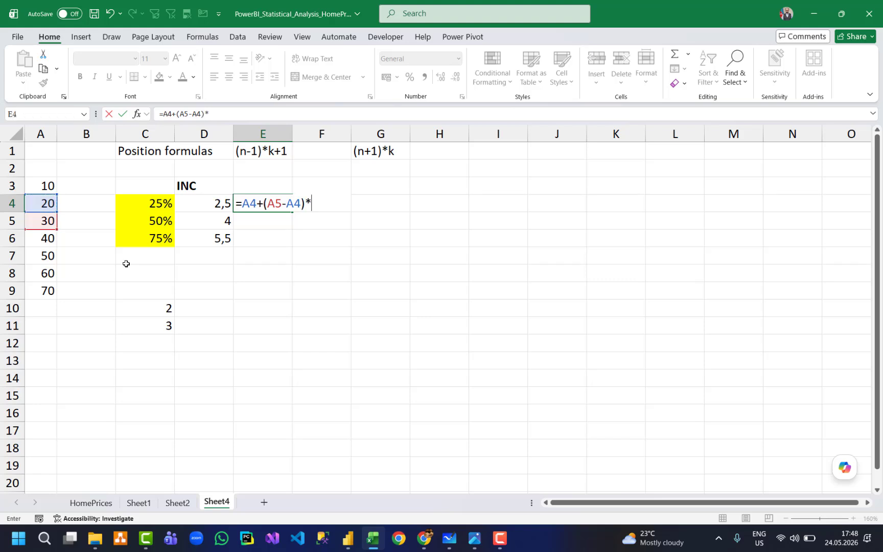
type("0,5")
key("Return")
left_click(277, 200)
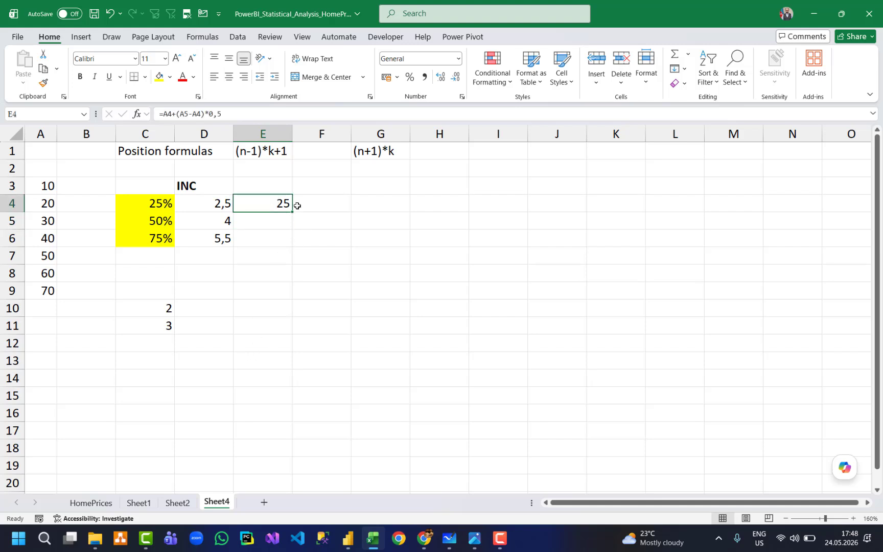
mouse_move(292, 211)
left_mouse_down()
mouse_move(294, 240)
mouse_move(292, 212)
left_mouse_up()
Enter 40 in E5 as the value for the 50% position.
left_click(208, 213)
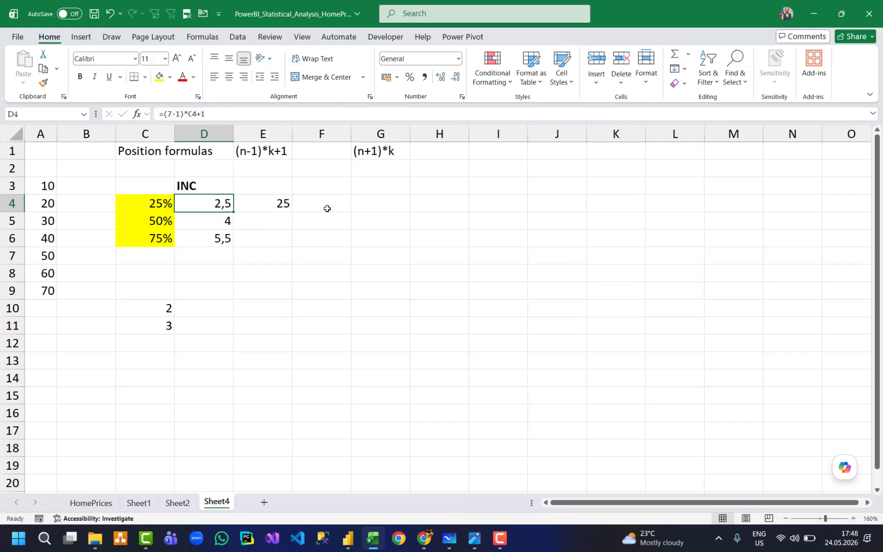
left_click(259, 219)
type("=")
key("Escape")
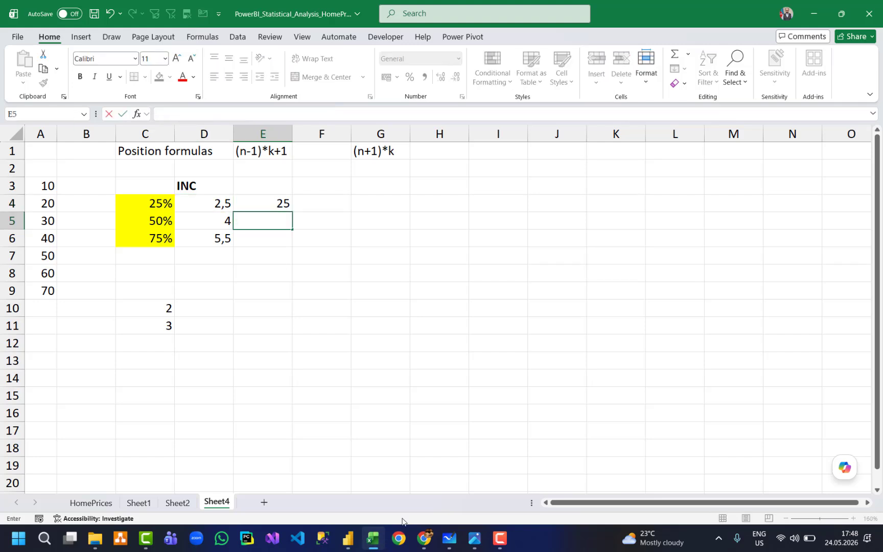
type("40")
key("Return")
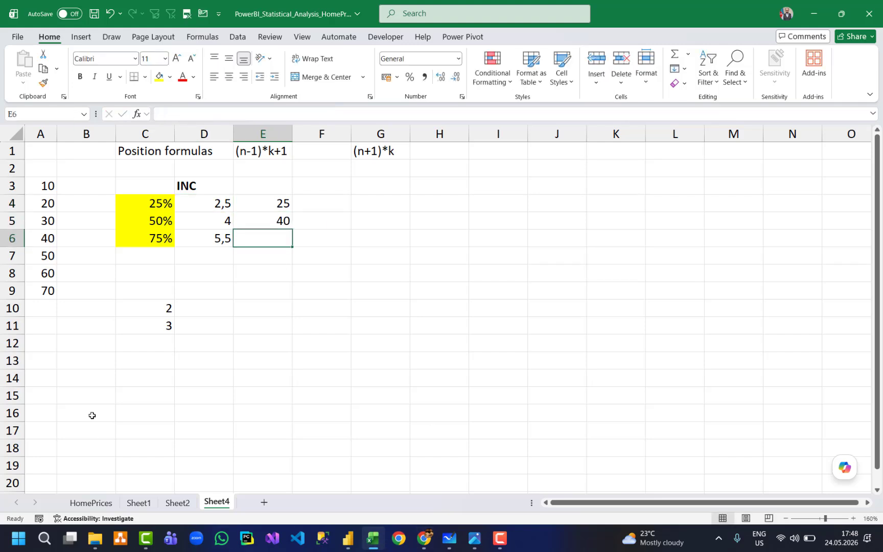
Copy the E4 formula to E6 and re-point its references so it reads =A7+(A8-A7)*0,5 for the 75% value.
left_click(279, 205)
key("ctrl+c")
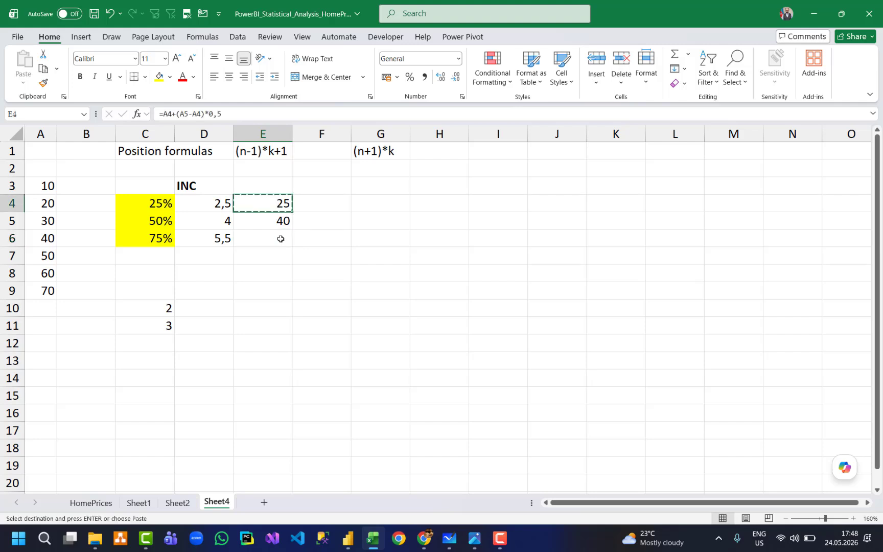
left_click(282, 239)
key("ctrl+v")
key("F2")
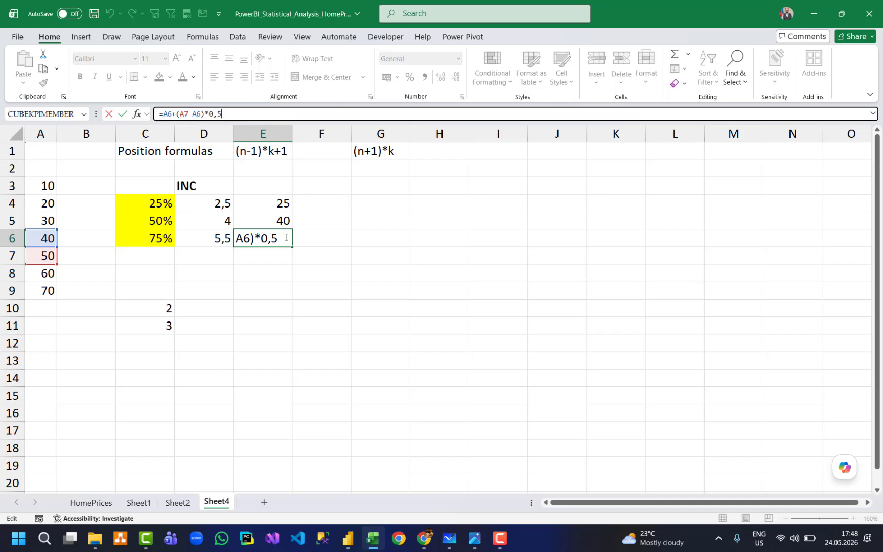
key("Escape")
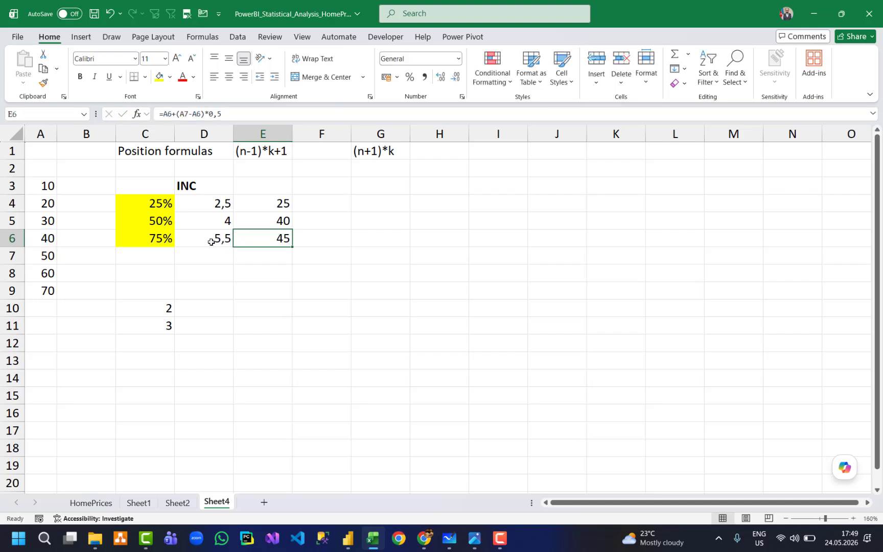
key("F2")
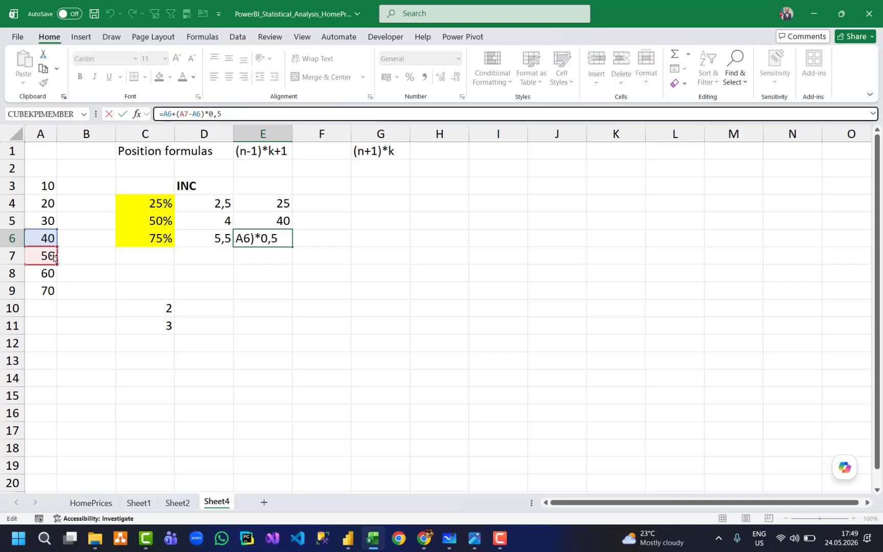
left_click_drag(53, 257, 53, 275)
left_click_drag(48, 241, 43, 255)
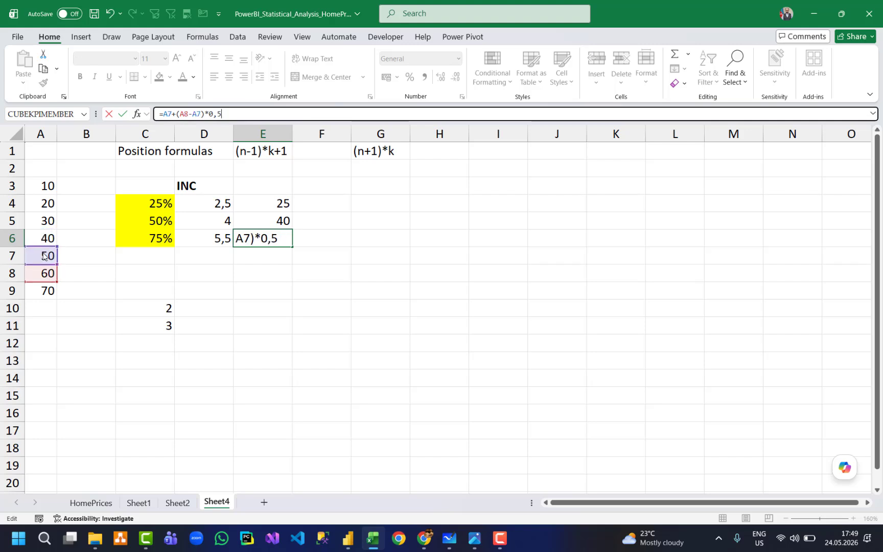
key("Return")
left_click(276, 239)
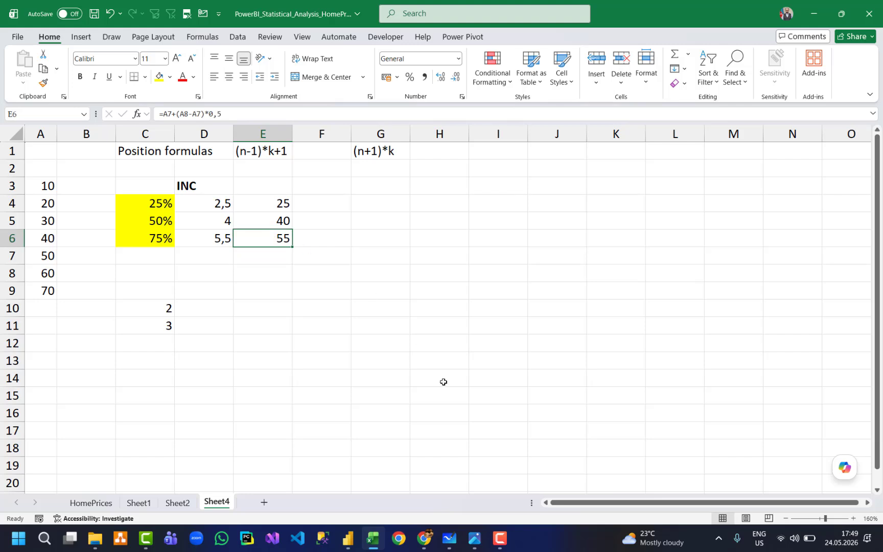
Clear the helper positions 2 and 3 from C10:C11.
left_click_drag(185, 289, 189, 336)
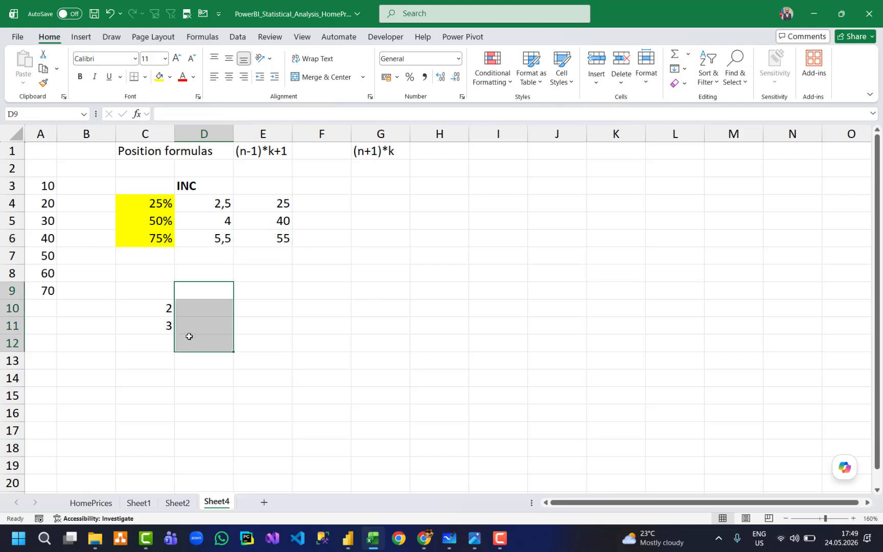
key("shift+Left")
key("Delete")
key("Right")
Compare the inclusive positions in D4:D6 with the calculated values in E4:E6 and the source data in column A.
left_click(229, 206)
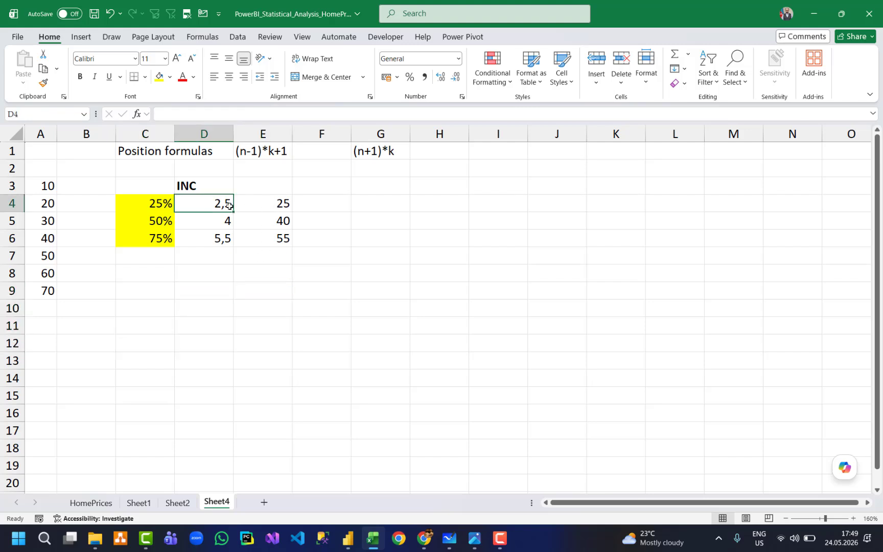
left_click(281, 203)
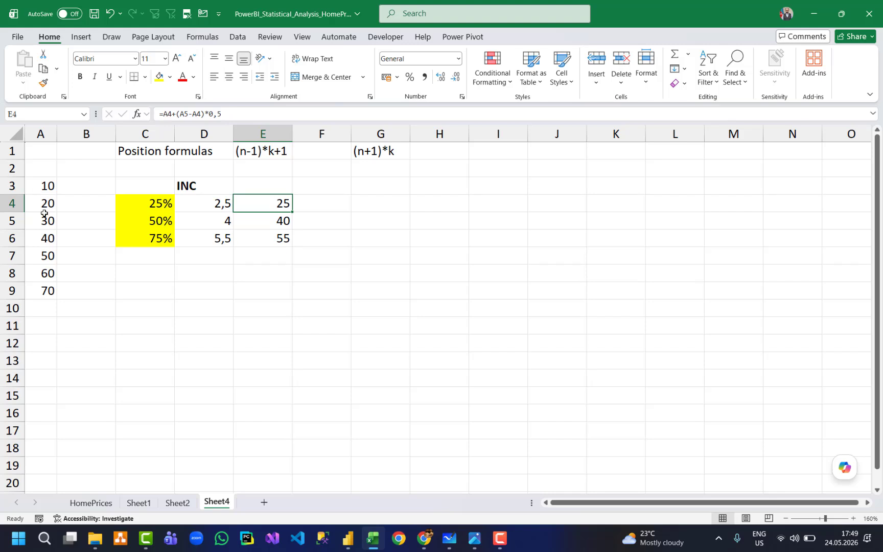
left_click(213, 220)
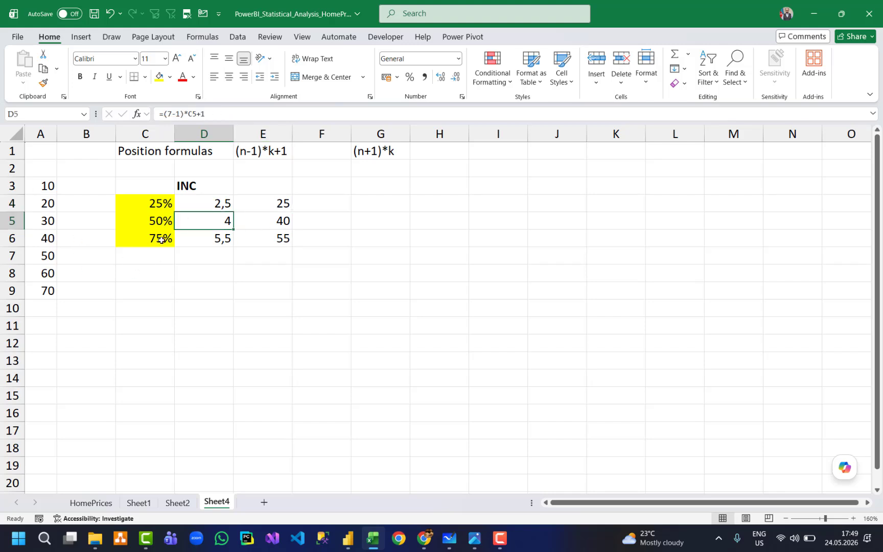
left_click(12, 238)
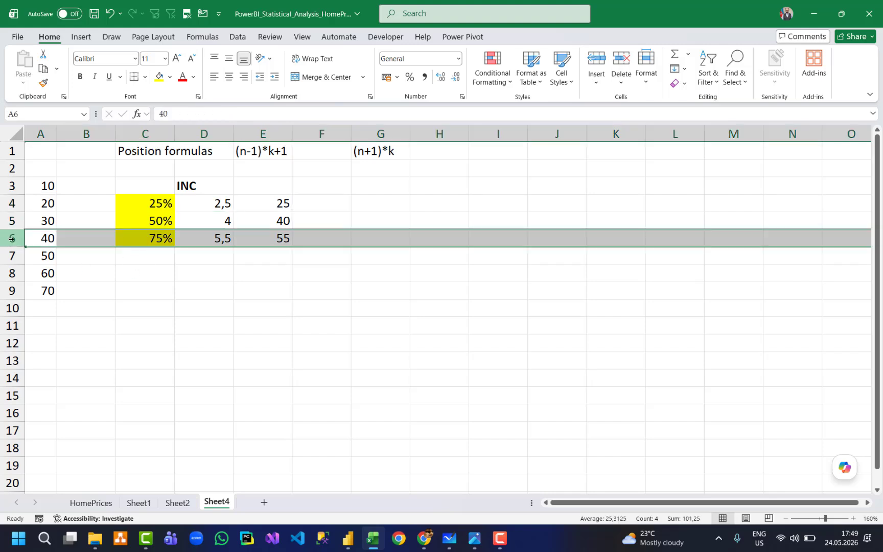
left_click(271, 221)
left_click(213, 205)
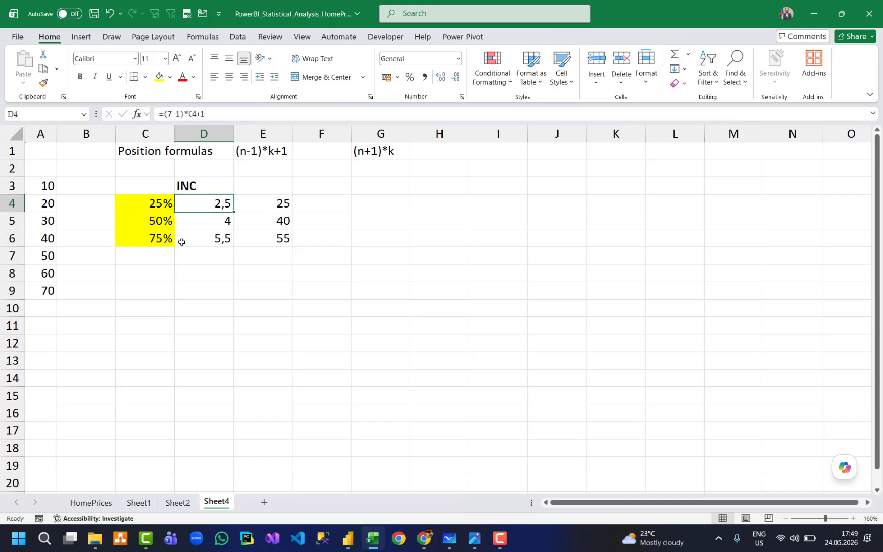
left_click(43, 221)
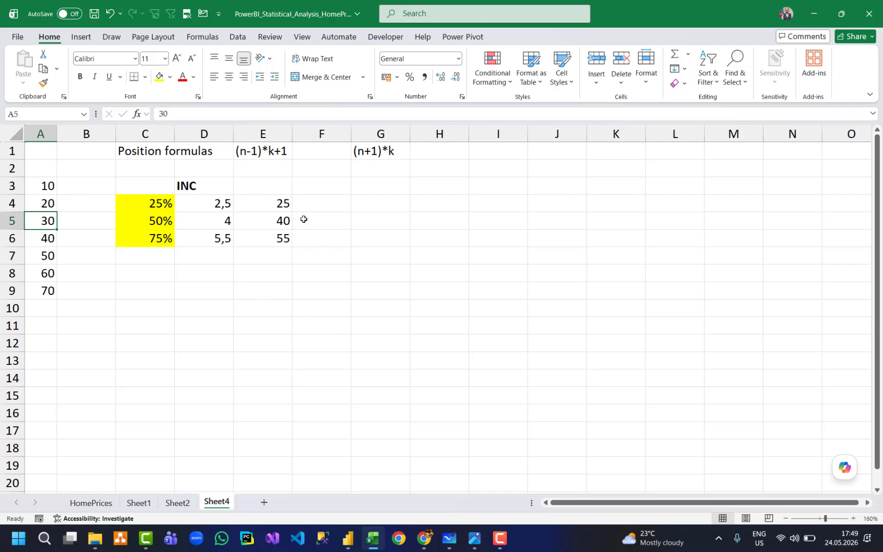
left_click(270, 204)
left_click(317, 290)
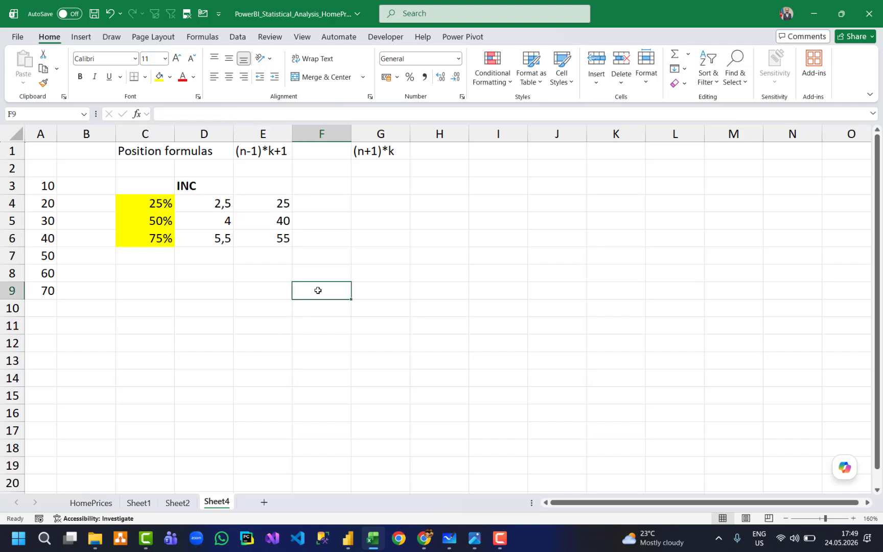
Enter =PERCENTILE.INC($A$3:$A$9;C4) in F4 to check the manually calculated 25% value.
left_click(326, 199)
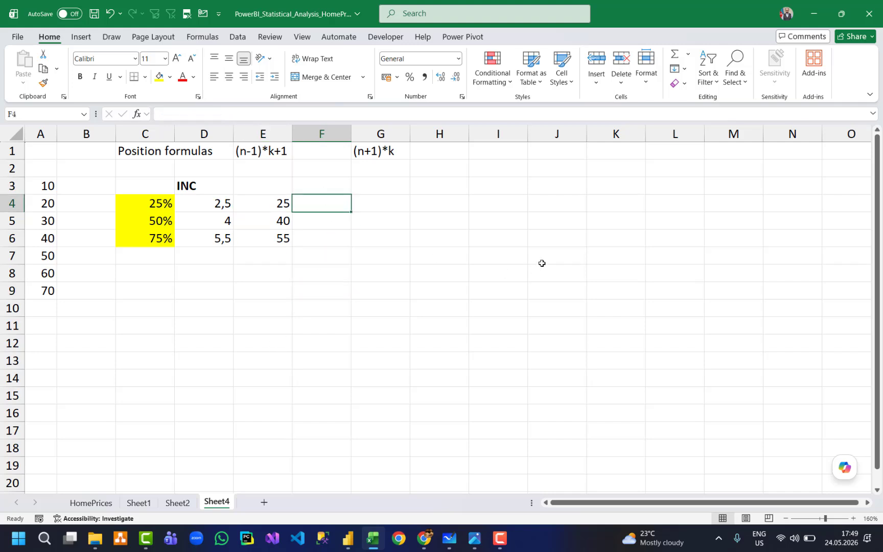
type("=perc")
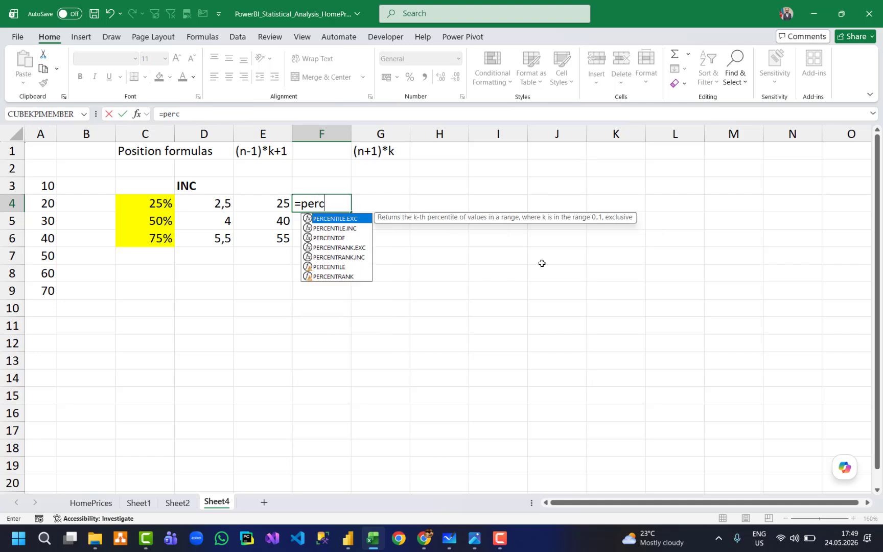
key("Down")
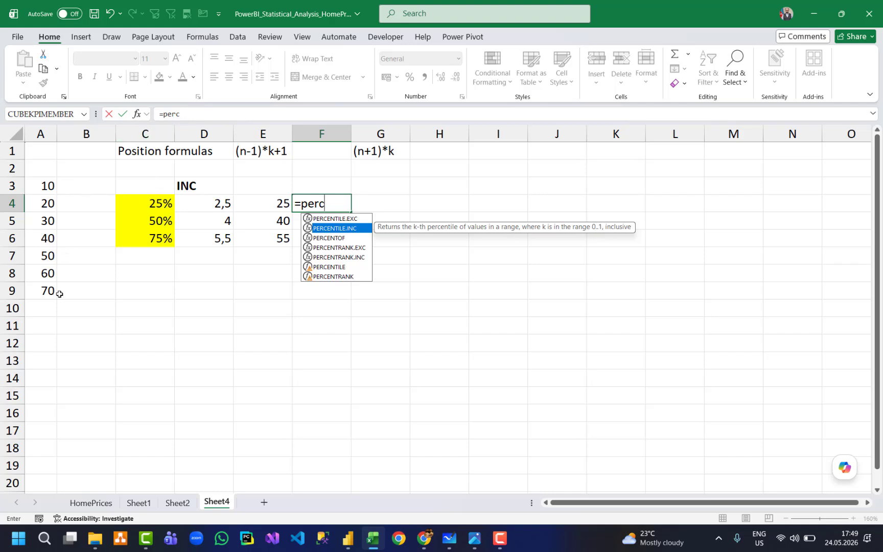
key("Tab")
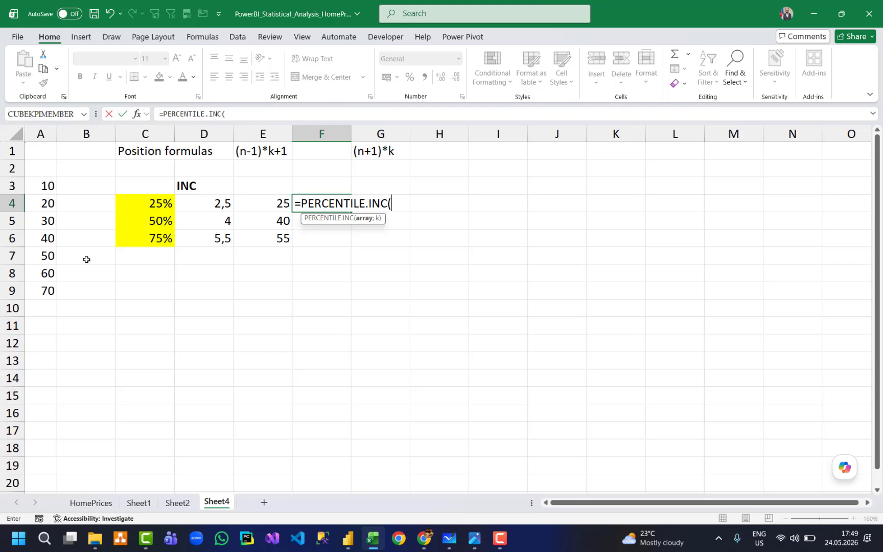
left_click_drag(47, 184, 49, 287)
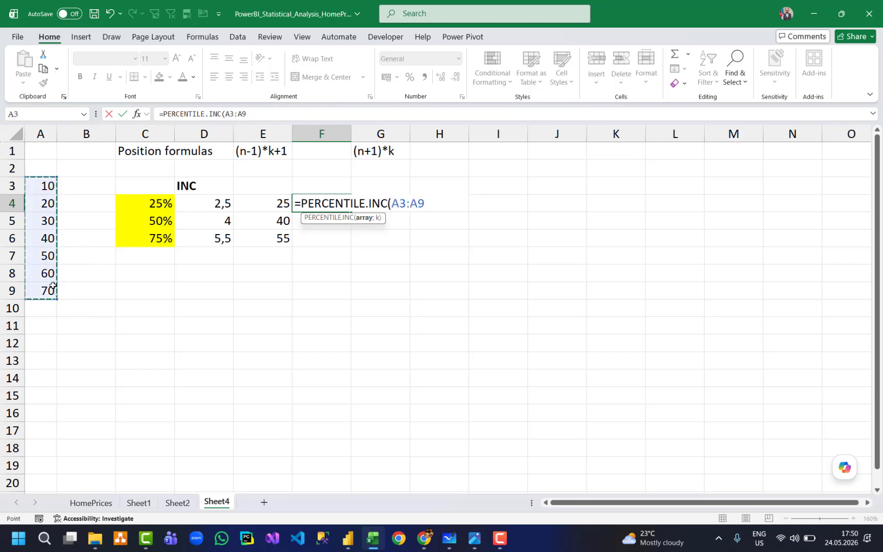
key("F4")
type(";")
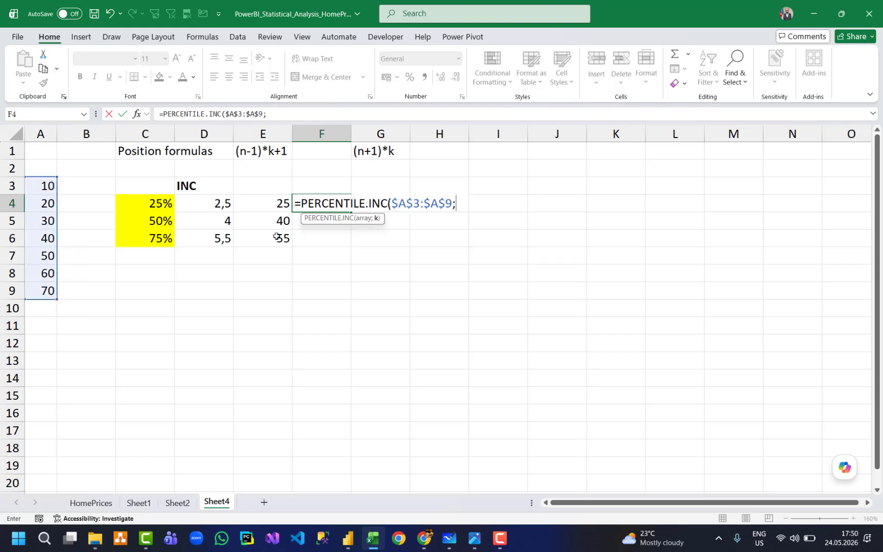
left_click(158, 203)
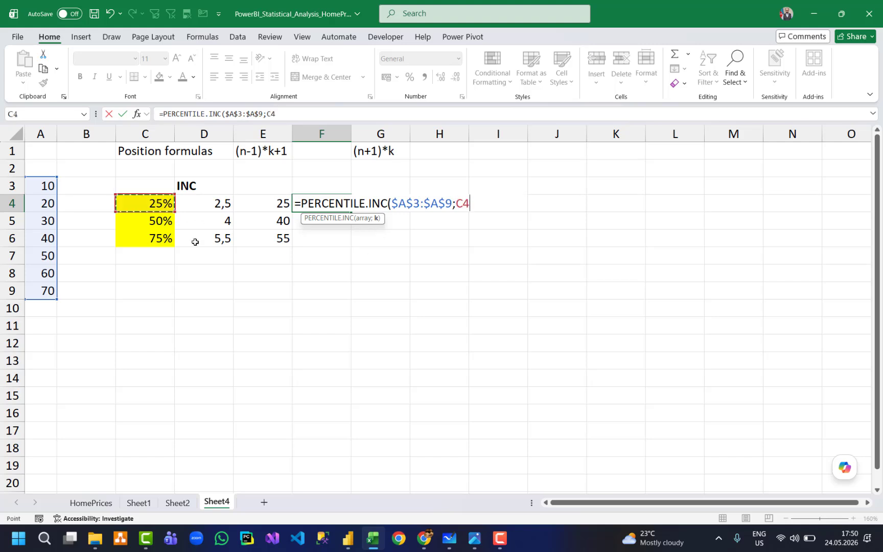
key("Return")
Fill the PERCENTILE.INC formula from F4 down to F6 for the 50% and 75% rows.
left_click(323, 200)
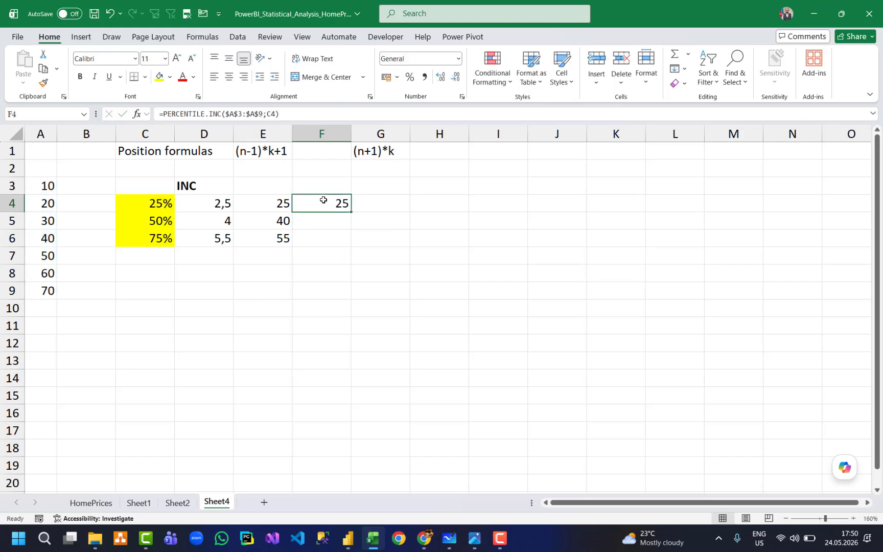
left_click_drag(350, 211, 343, 241)
left_click(335, 223)
left_click(336, 237)
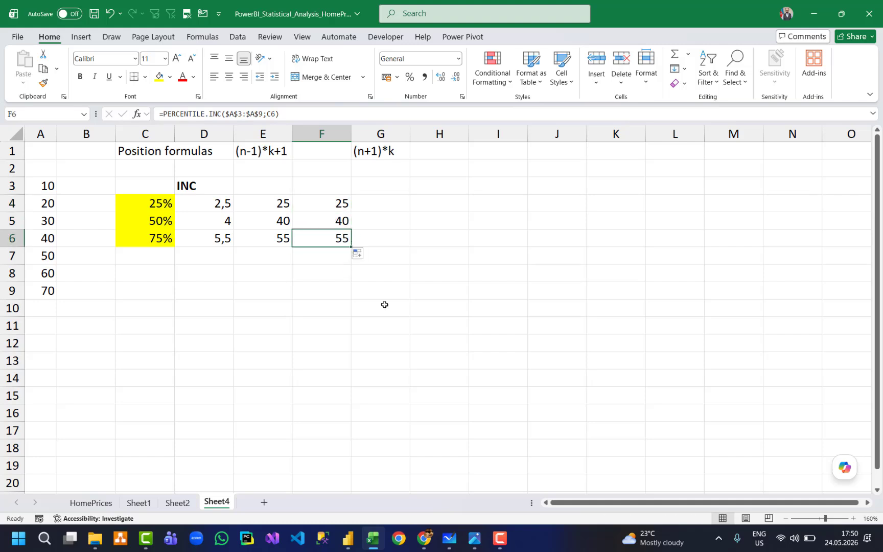
Merge and centre the INC heading across D3:F3 and give it a yellow fill.
left_click_drag(229, 187, 327, 186)
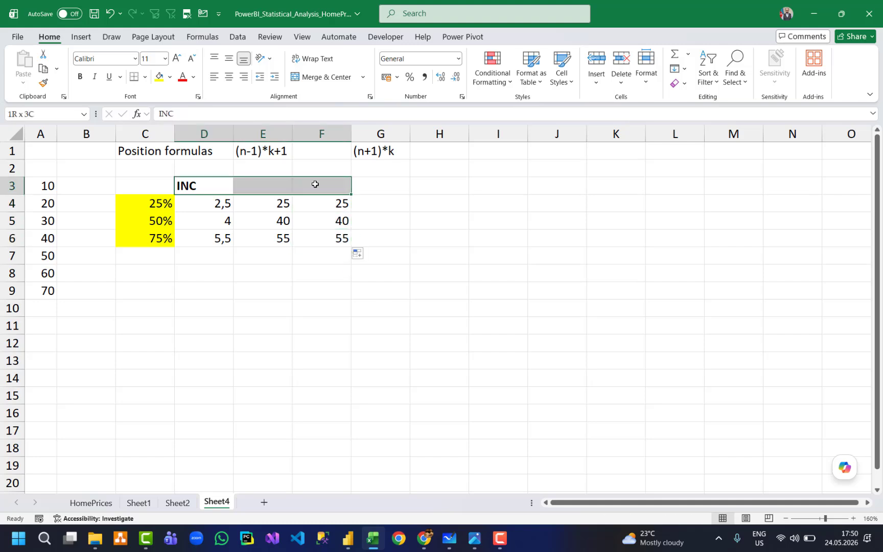
left_click(321, 77)
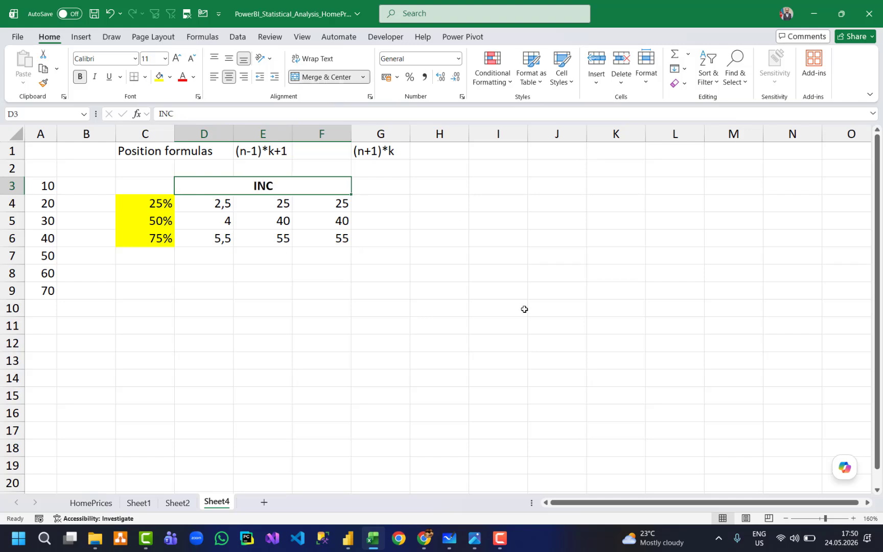
left_click(160, 76)
Copy the merged INC heading to G3:I3 and change its text to EXC.
left_click(400, 202)
left_click(387, 187)
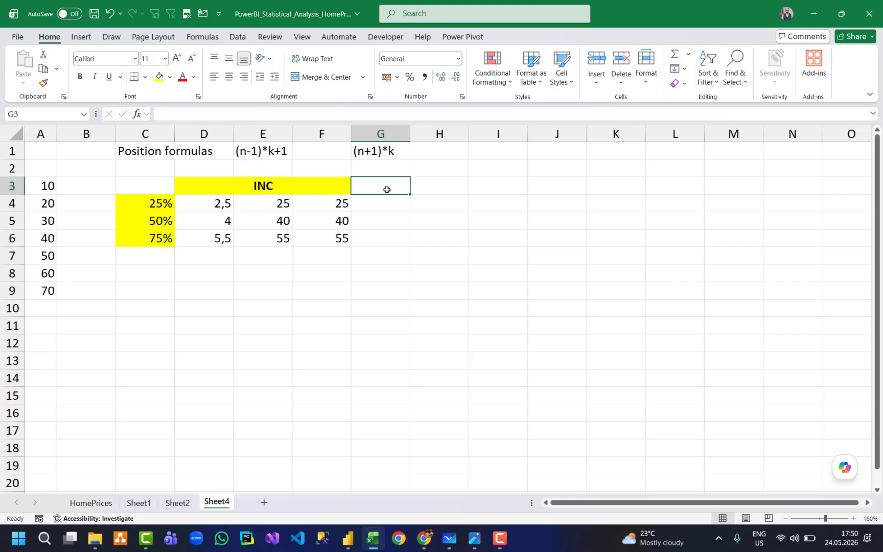
left_click(314, 188)
key("ctrl+c")
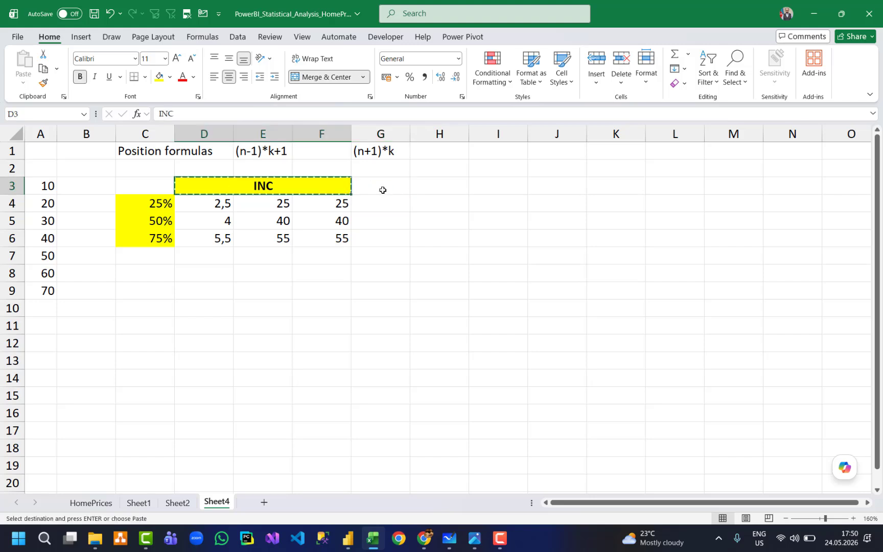
left_click(380, 185)
key("ctrl+v")
type("E")
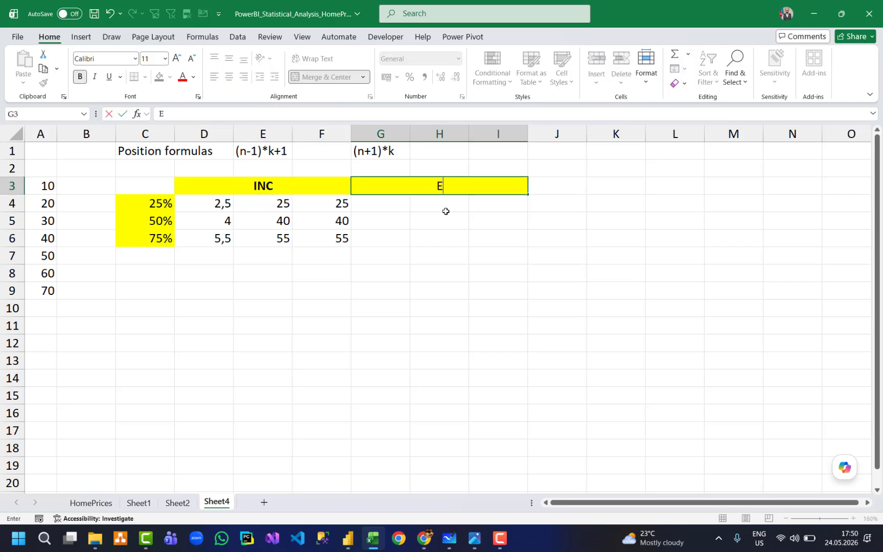
type("XC")
key("Return")
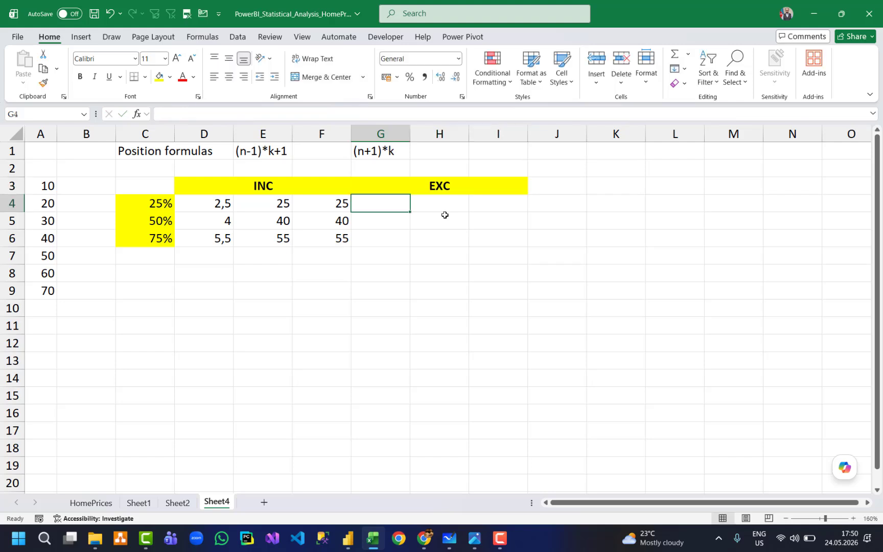
Review the exclusive position formula in G1, the percentile notes in Microsoft Whiteboard and the extent of the source data in column A.
left_click(435, 253)
left_click_drag(380, 184, 394, 239)
left_click(381, 276)
left_click(394, 198)
left_click_drag(402, 181, 402, 229)
left_click(395, 208)
left_click(358, 153)
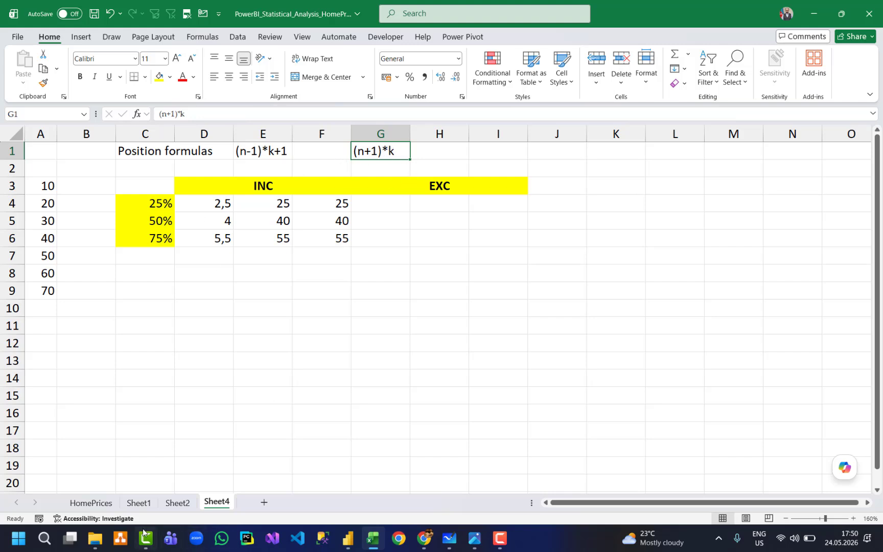
left_click(449, 539)
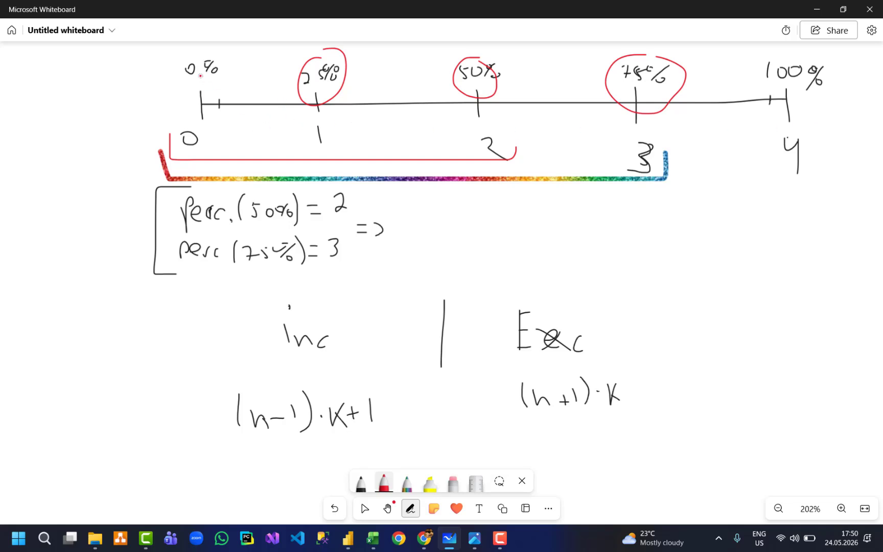
left_click(816, 9)
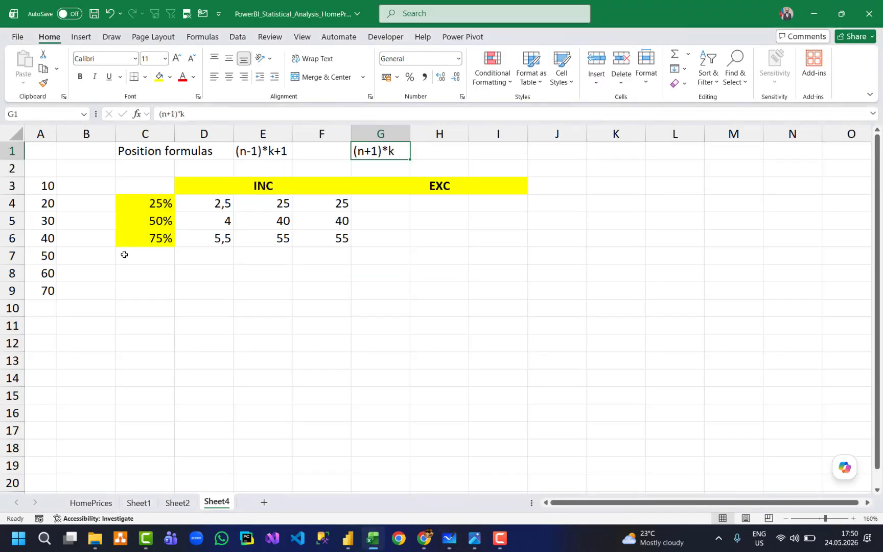
left_click(40, 191)
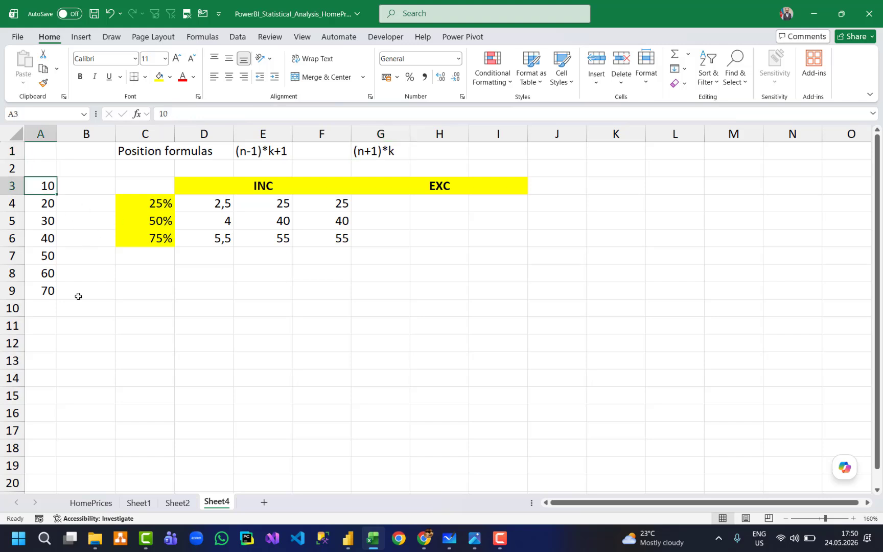
key("ctrl+Down")
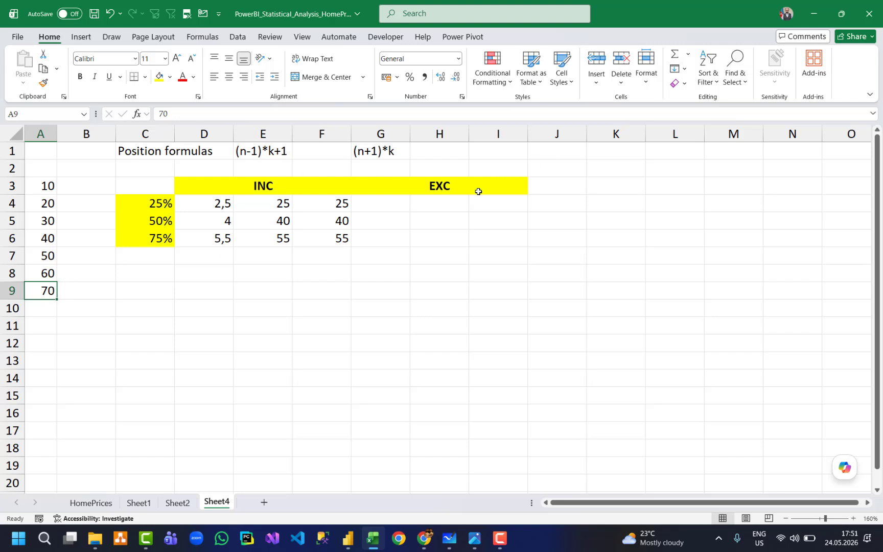
Calculate the exclusive positions by entering =(7+1)*C4 in G4 and filling it down to G6.
left_click(401, 205)
type("=(")
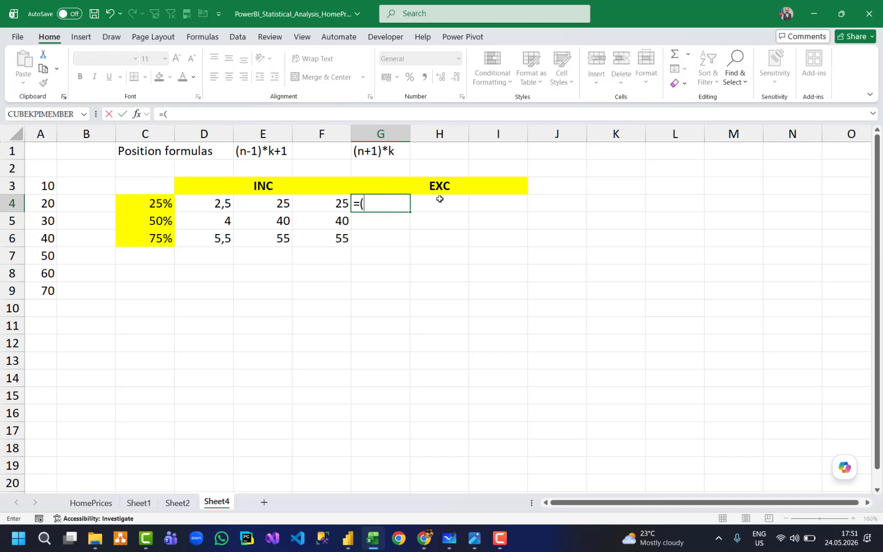
type("7+1)*")
left_click(151, 206)
key("Return")
left_click(210, 204)
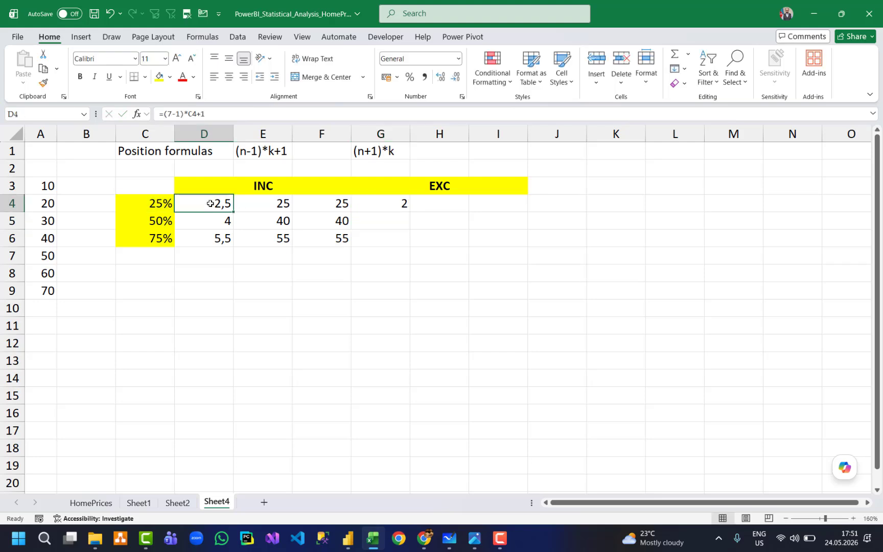
left_click(392, 209)
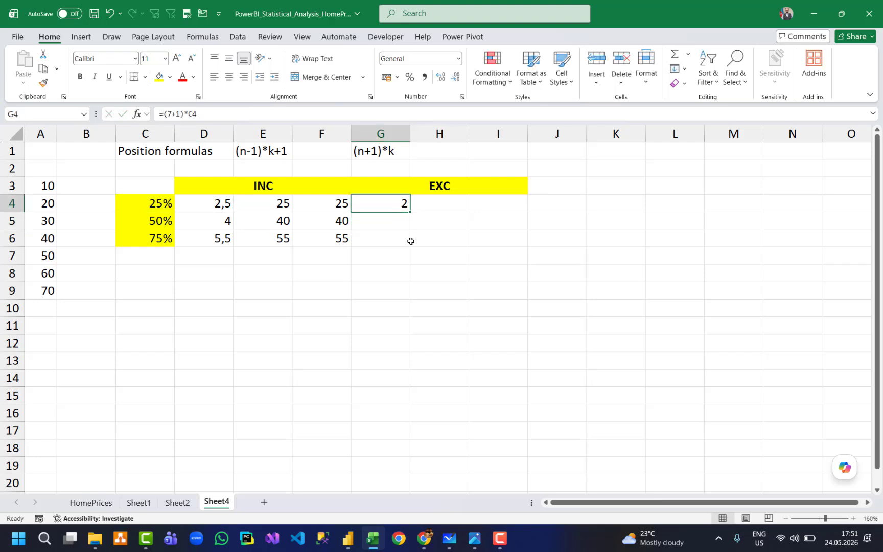
left_click_drag(411, 212, 409, 245)
Examine the exclusive positions in G4:G6 to see whether any of them requires interpolation as in the inclusive method.
left_click(401, 207)
left_click(399, 224)
left_click(404, 239)
left_click(402, 303)
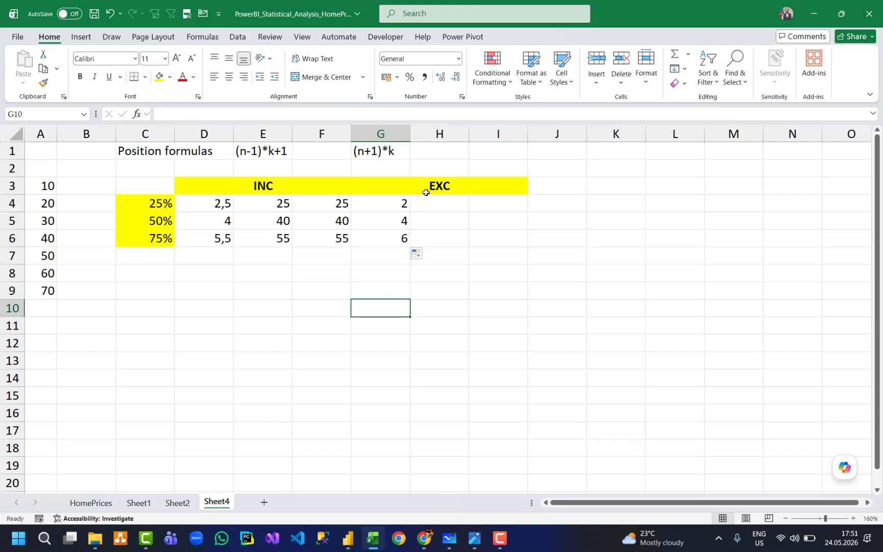
left_click(404, 205)
left_click(397, 243)
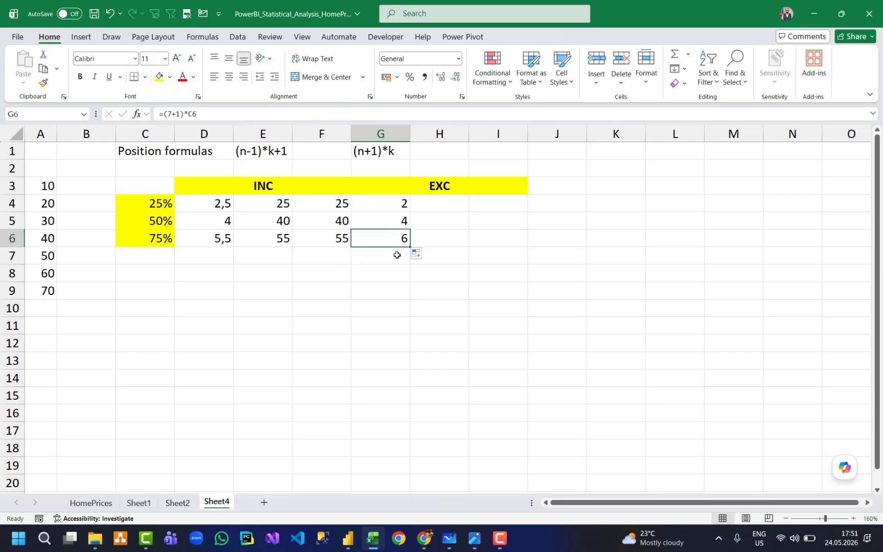
left_click(400, 204)
left_click(398, 221)
left_click(403, 239)
left_click(262, 210)
left_click(436, 203)
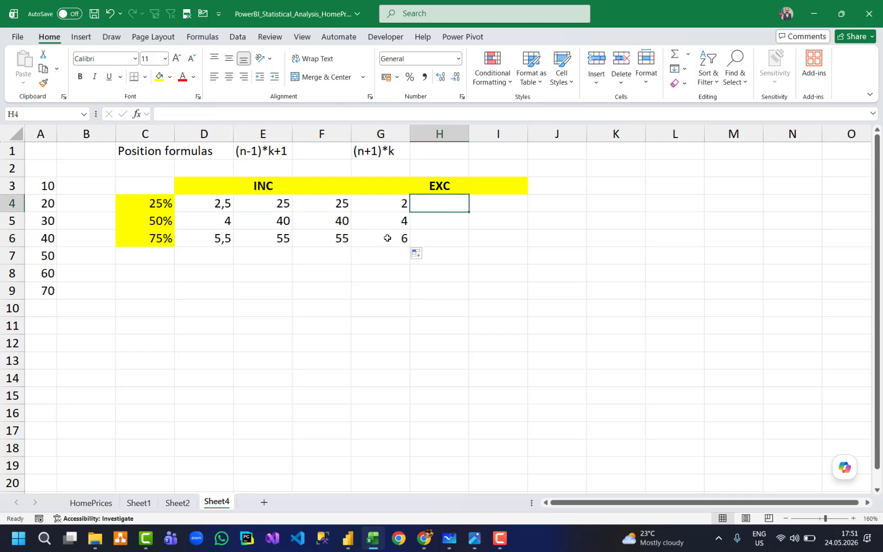
left_click(398, 201)
left_click(397, 235)
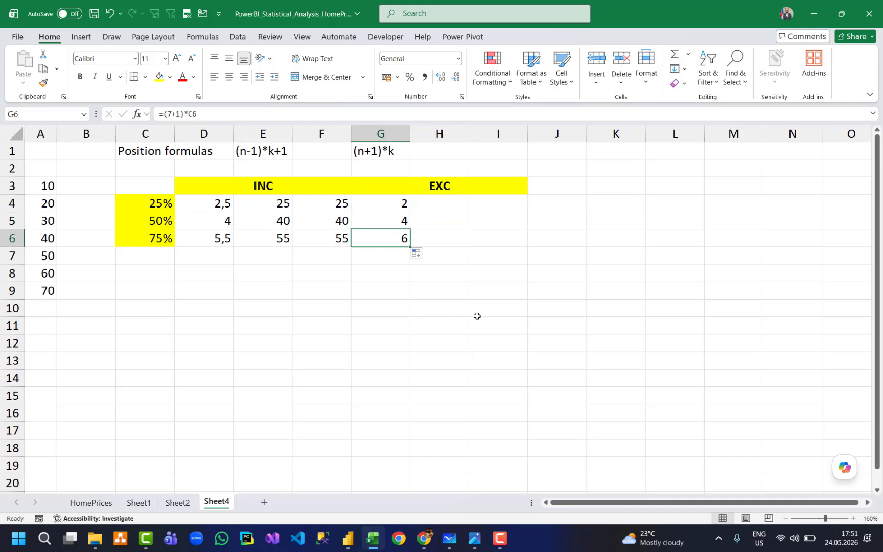
Enter 20, 40 and 60 in H4:H6 as the exclusive percentile values and compare them with the inclusive ones in E4:E6.
left_click(394, 193)
left_click(415, 203)
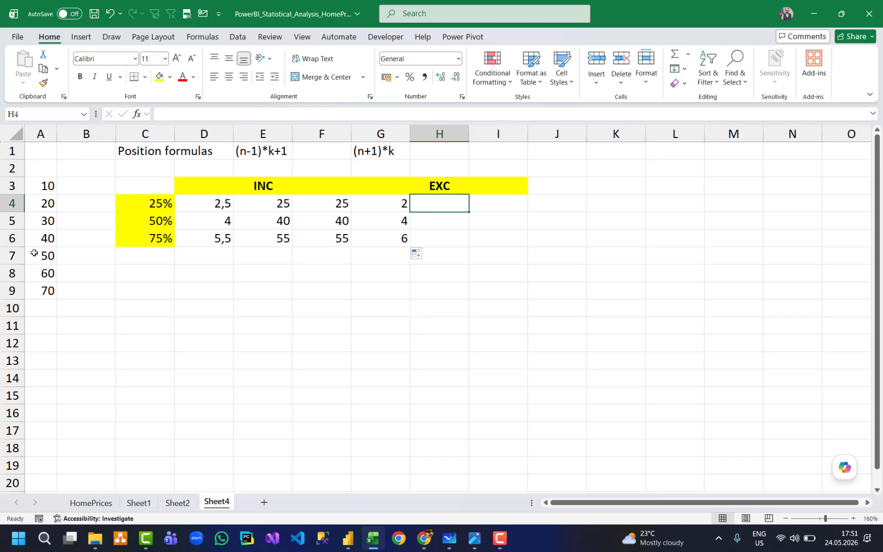
type("20")
key("Return")
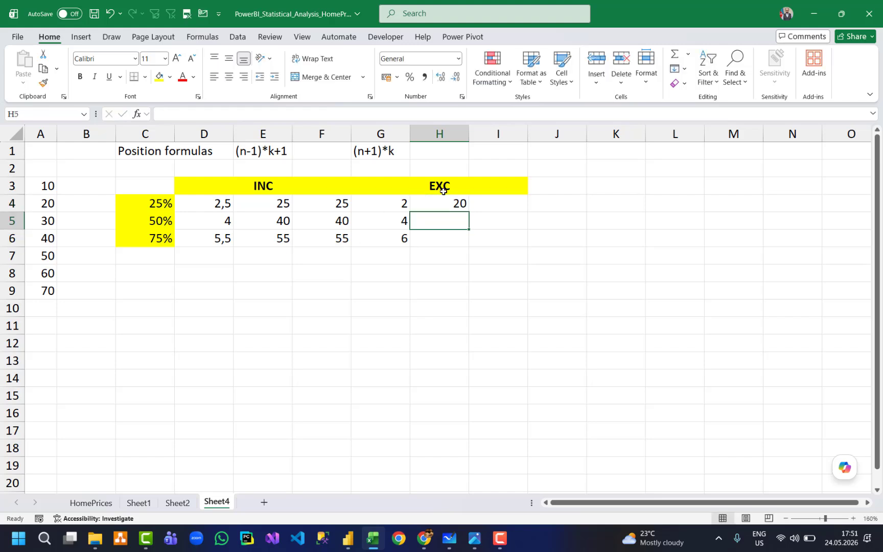
type("40")
key("Return")
type("60")
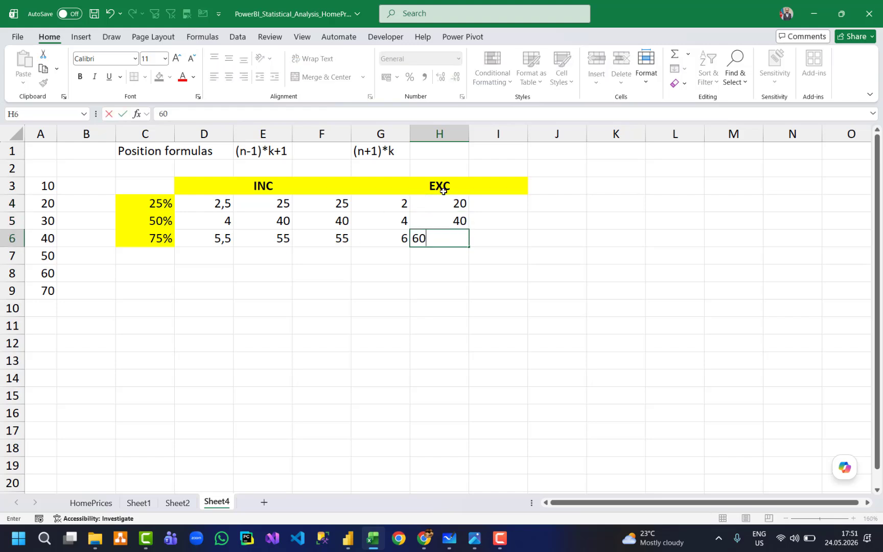
key("Return")
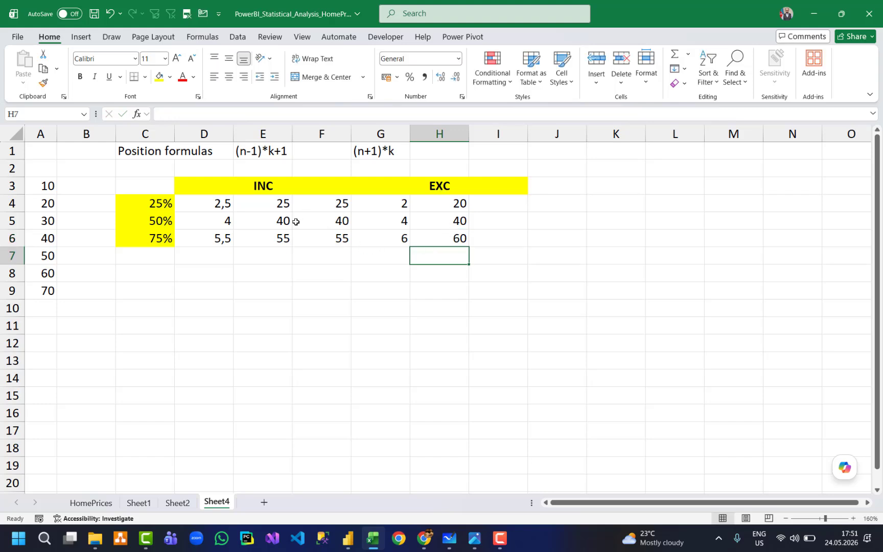
left_click_drag(279, 203, 279, 234)
left_click_drag(455, 203, 453, 234)
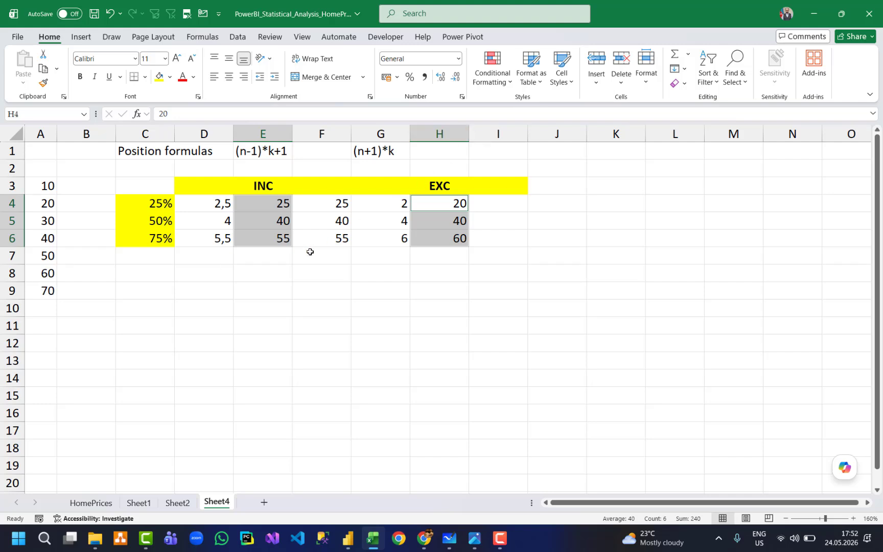
Enter =PERCENTILE.EXC($A$3:$A$9;C4) in I4 and fill it down to I6 to check the manual exclusive values.
key("Right")
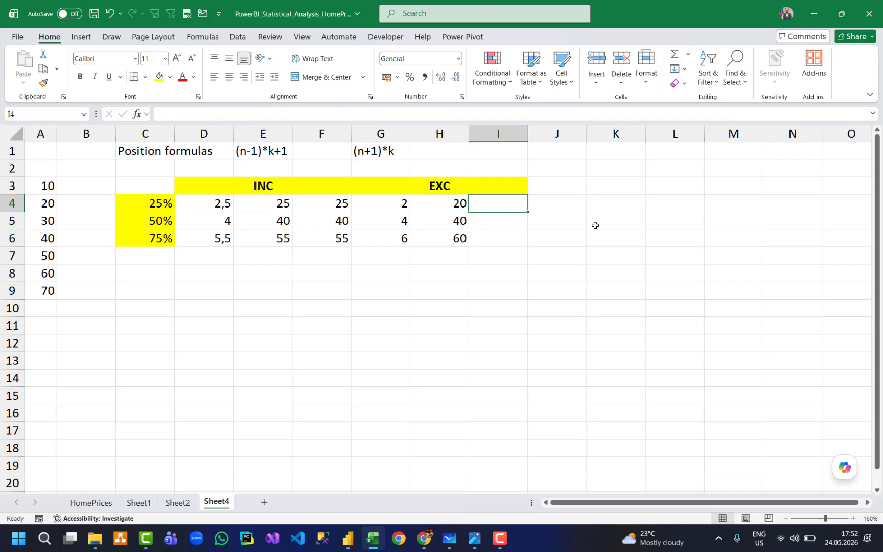
type("=perc")
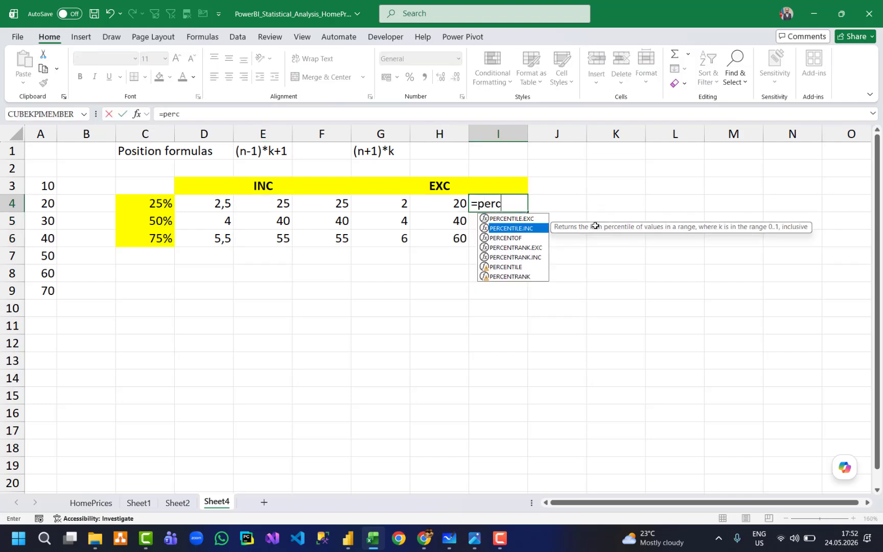
key("Tab")
left_click_drag(51, 188, 39, 290)
key("F4")
type(";")
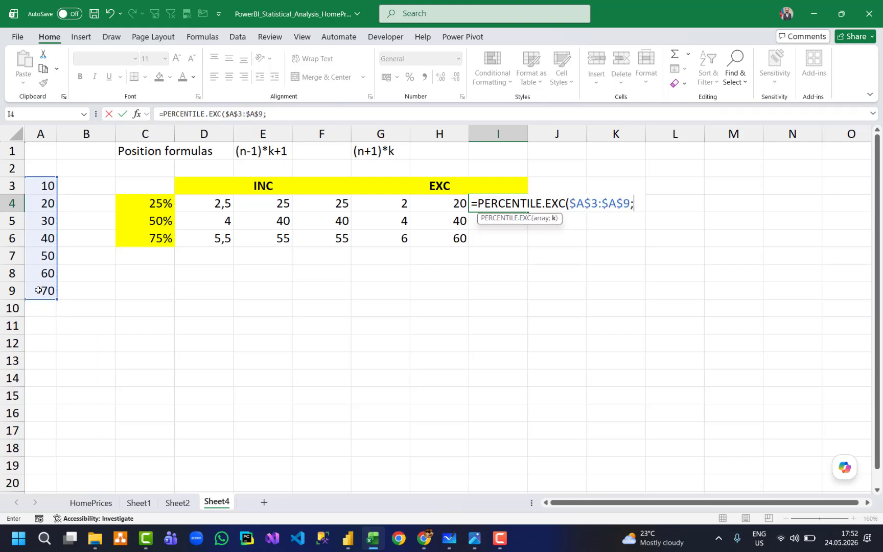
left_click(146, 204)
key("Return")
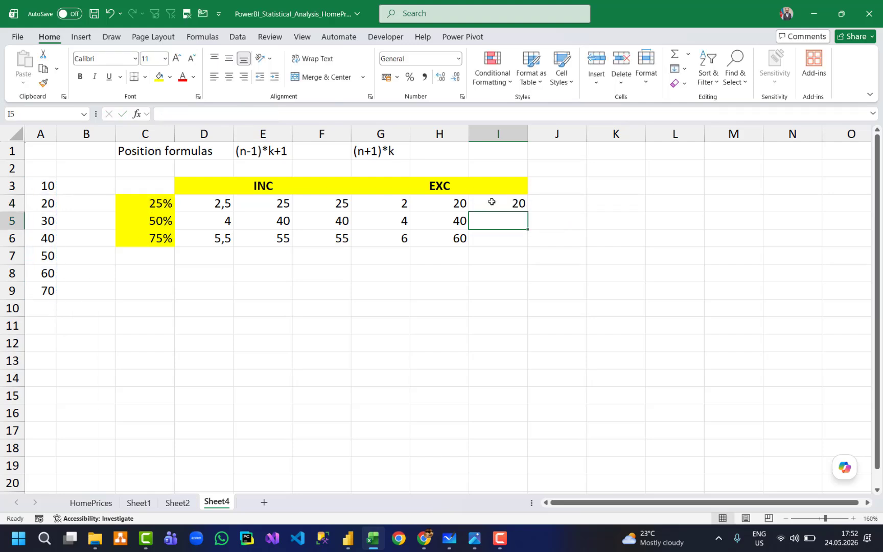
left_click(511, 205)
left_click_drag(527, 211, 518, 243)
left_click(467, 338)
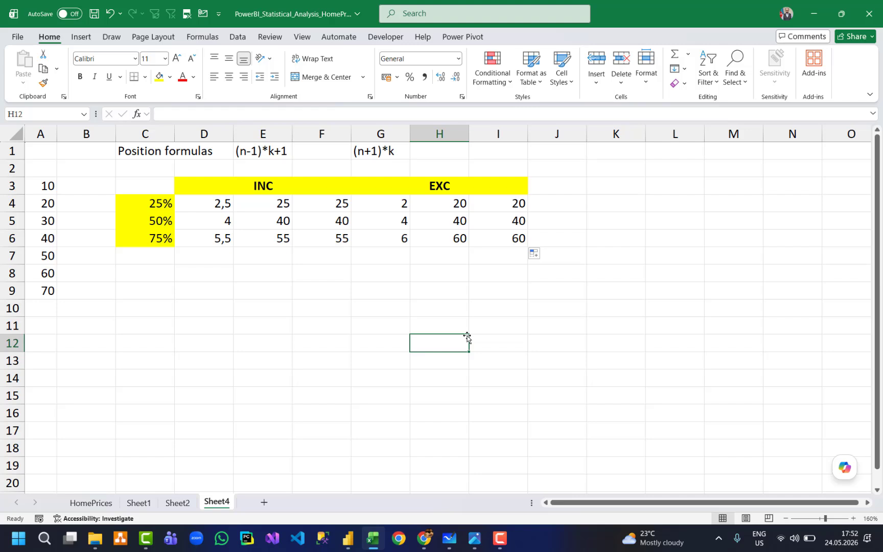
Calculate the median of the source data by entering =MEDIAN(A3:A9) in D9.
left_click(224, 297)
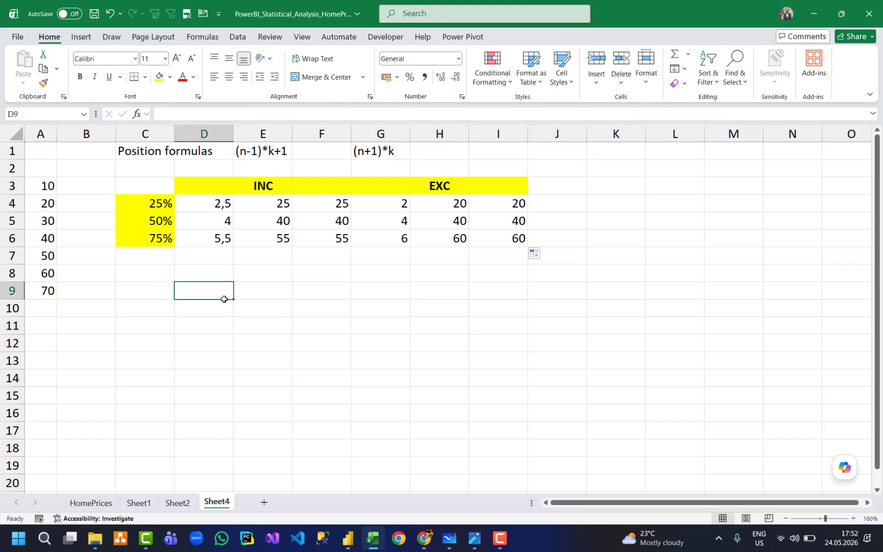
type("=med")
key("Tab")
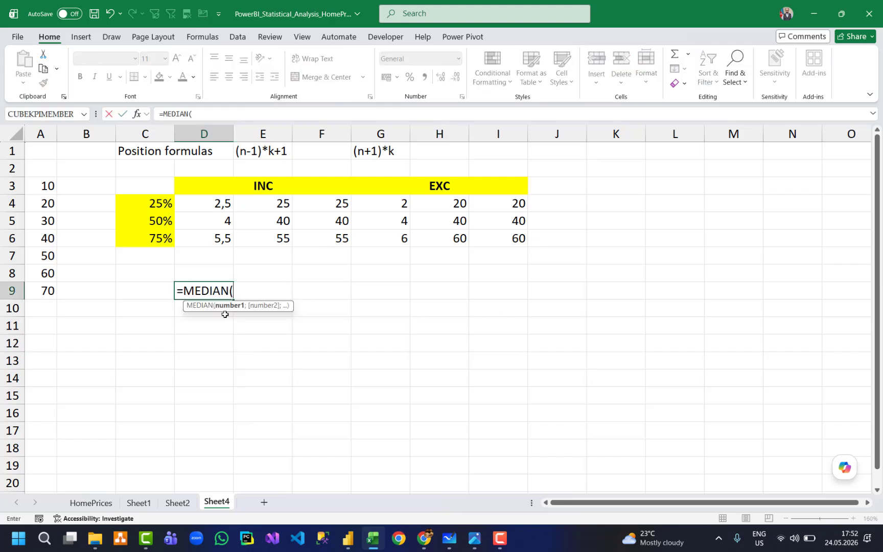
left_click_drag(49, 188, 51, 291)
key("Return")
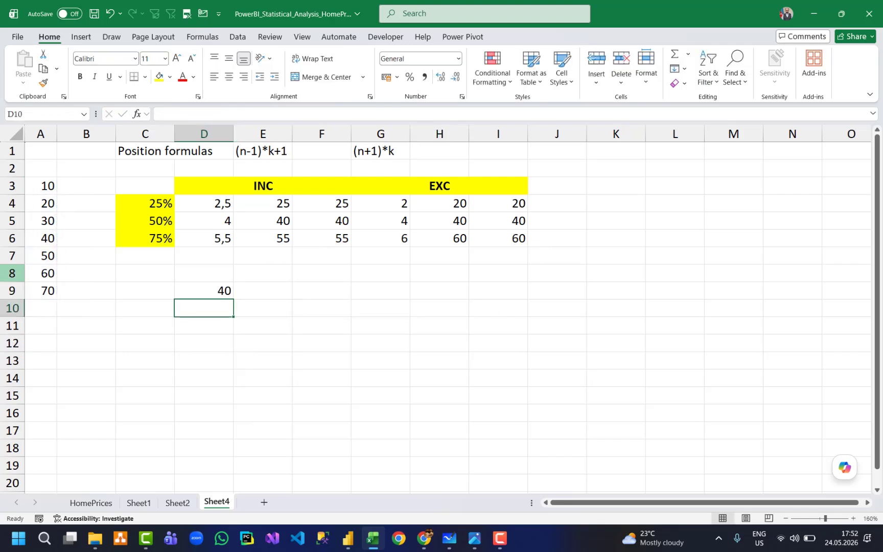
Read the MEDIAN function's description from the formula in D9, keeping the formula as =MEDIAN(A3:A9).
left_click(182, 289)
double_click(221, 291)
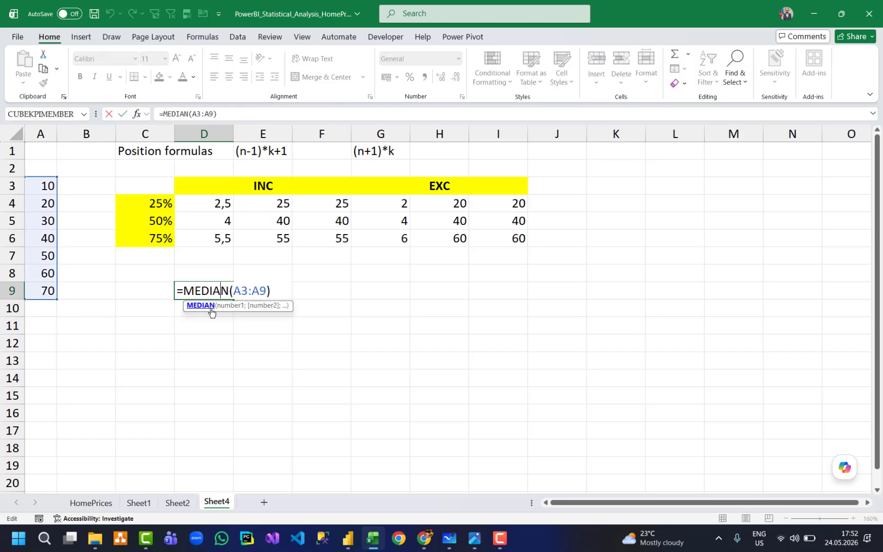
key("Right")
key("Right")
key("BackSpace")
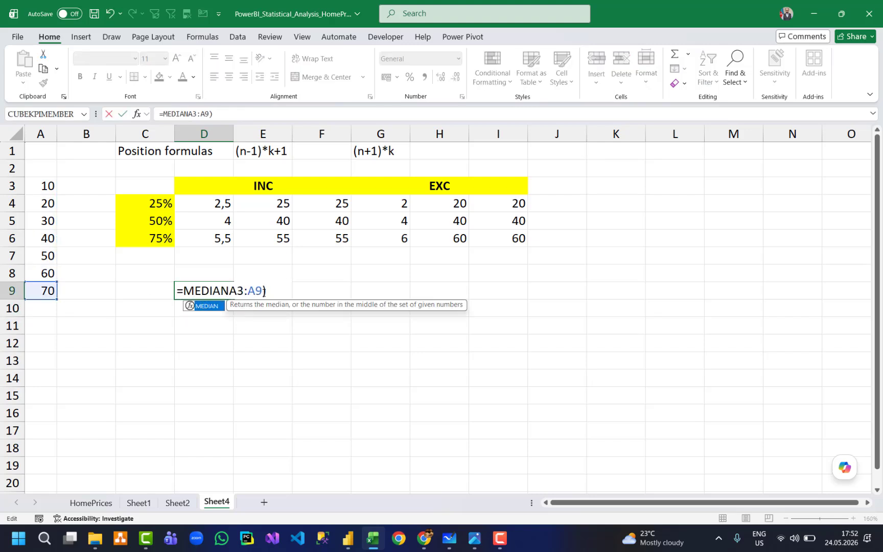
type("(")
key("Return")
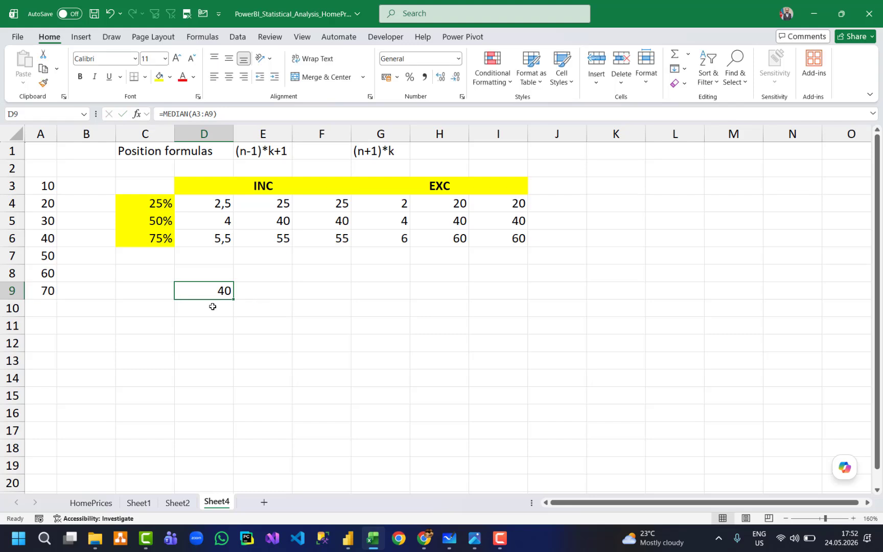
Enter =PERCENTILE.INC(A3:A9;0,5) in D10 to compare the 50th percentile with the median.
type("=per")
key("Down")
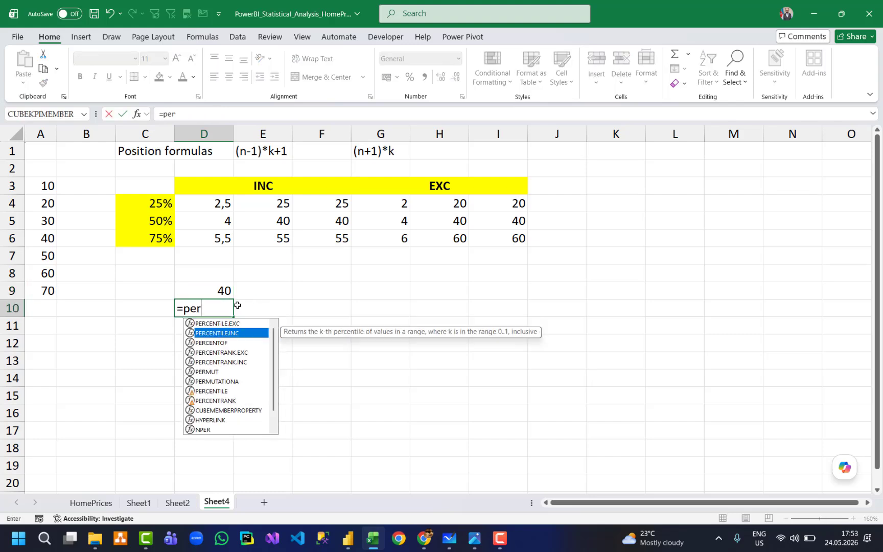
key("Tab")
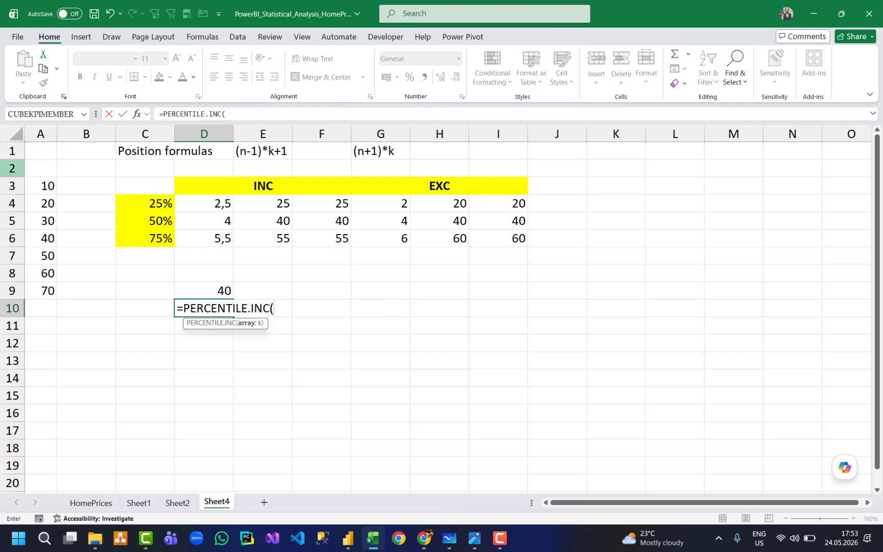
left_click_drag(47, 185, 45, 287)
type(";")
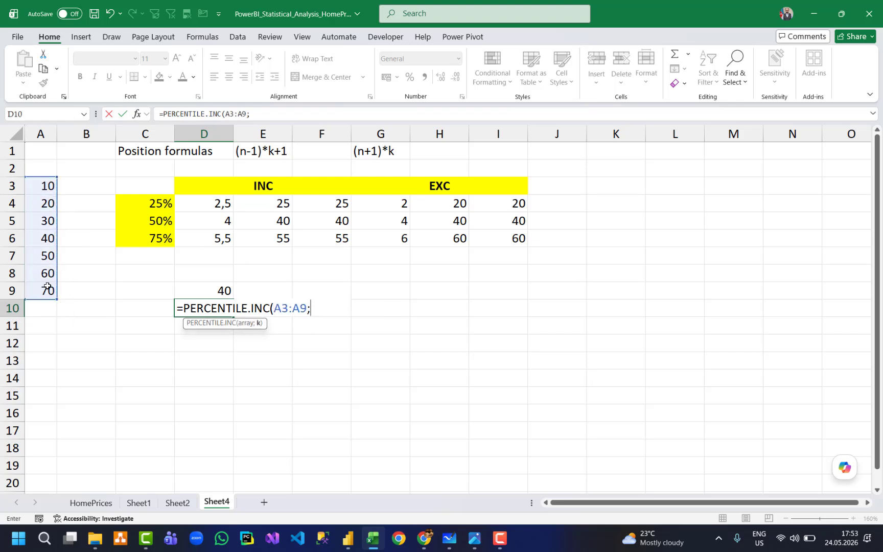
type("0,5")
key("Return")
key("Up")
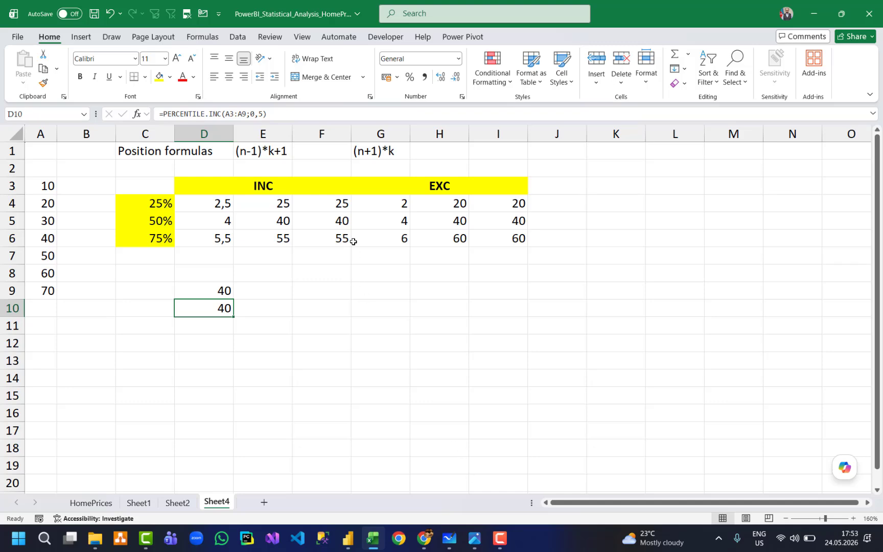
Examine the median markers and boxes in the image boxplot sample.png, and return to the worksheet.
left_click(468, 544)
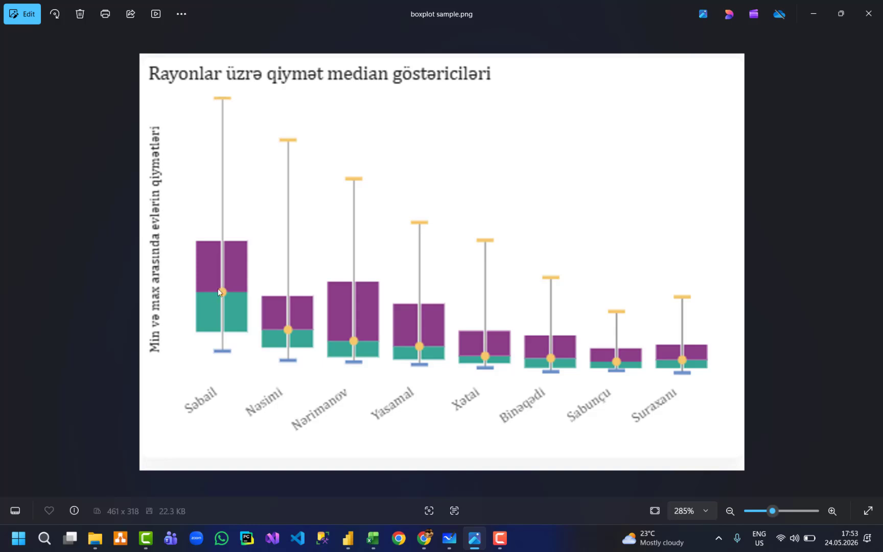
left_click(813, 15)
left_click(439, 412)
Switch to Microsoft Whiteboard and draw a black horizontal number line with end marks and three intermediate ticks on an empty area.
left_click(449, 539)
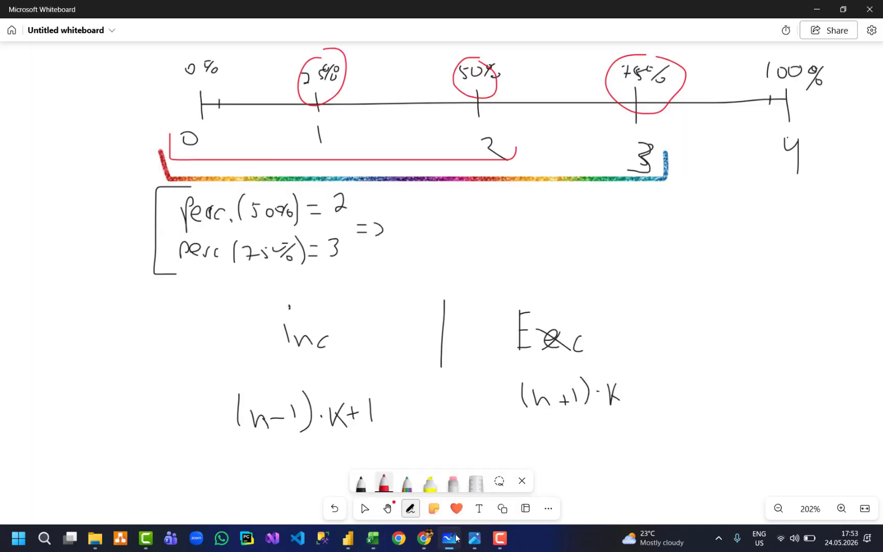
left_click_drag(685, 293, 431, 288)
left_click_drag(696, 248, 257, 266)
left_click(360, 483)
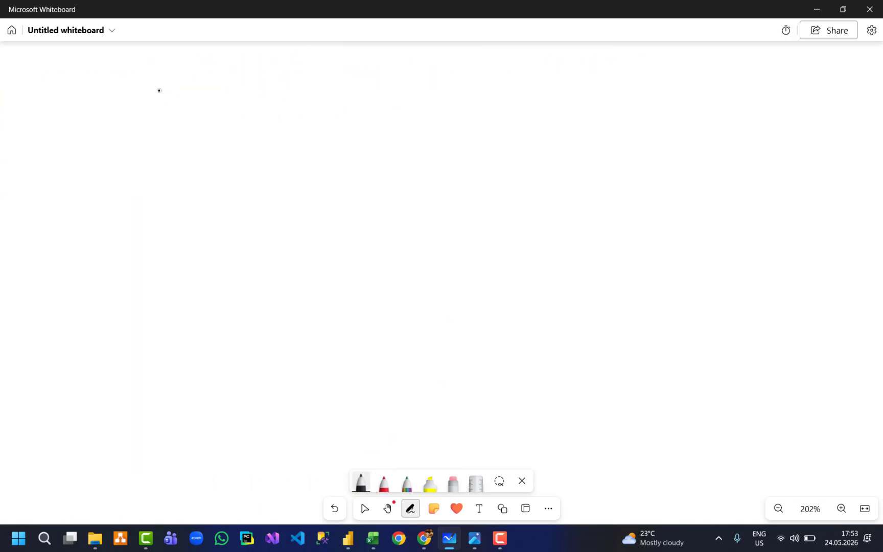
mouse_move(158, 82)
left_mouse_down()
mouse_move(160, 138)
mouse_move(614, 111)
mouse_move(616, 141)
left_mouse_up()
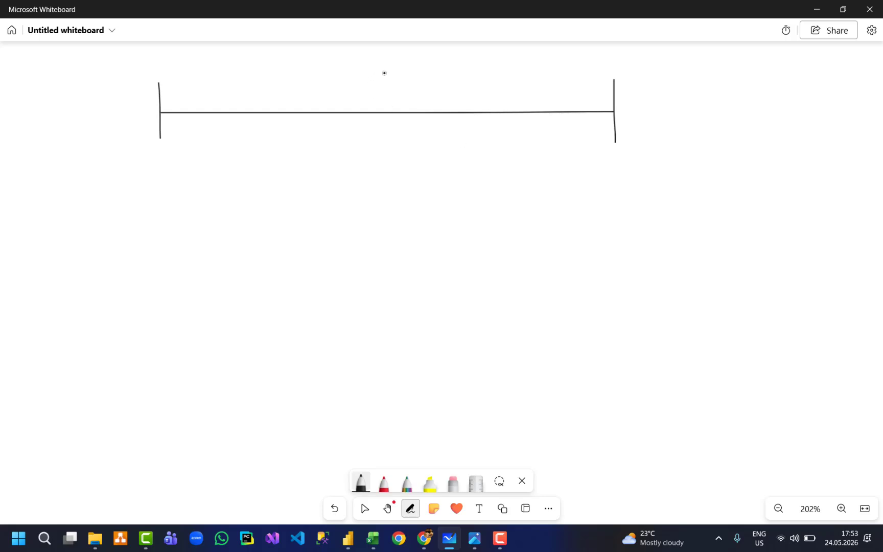
left_click_drag(392, 88, 392, 132)
left_click_drag(265, 97, 274, 132)
left_click_drag(510, 90, 510, 125)
Label the five marks below the number line 0, 1, 2, 3 and 4.
left_click_drag(155, 148, 150, 152)
left_click_drag(263, 142, 263, 156)
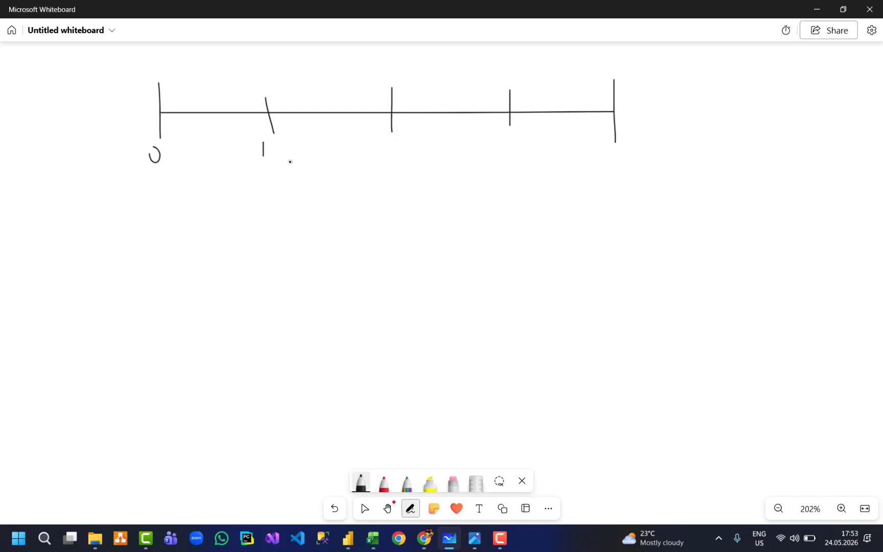
left_click_drag(382, 145, 393, 160)
mouse_move(504, 143)
left_mouse_down()
mouse_move(513, 146)
mouse_move(503, 162)
left_mouse_up()
left_click_drag(614, 152, 626, 173)
Write 50% above the mark at 2 and 75% above the mark at 3.
left_click_drag(372, 60, 371, 75)
mouse_move(372, 58)
left_mouse_down()
mouse_move(410, 56)
mouse_move(412, 69)
mouse_move(422, 66)
left_mouse_up()
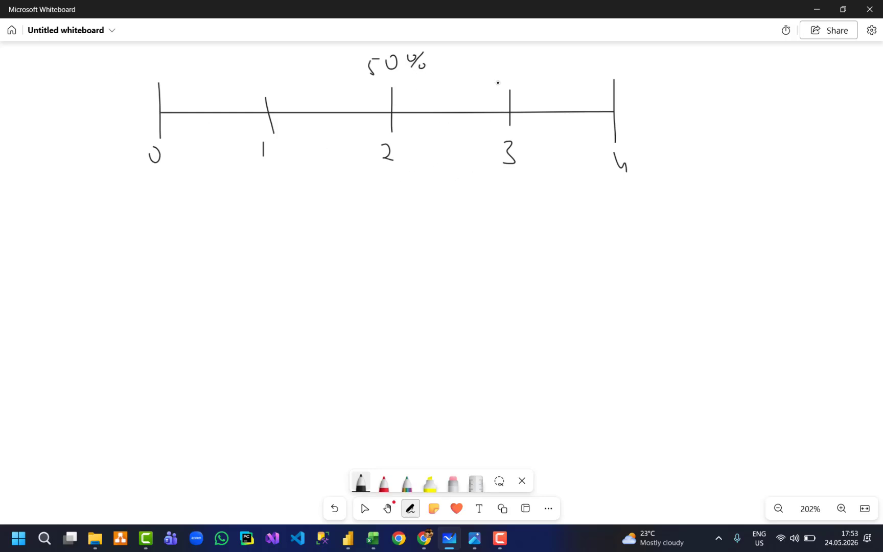
mouse_move(486, 60)
left_mouse_down()
mouse_move(491, 80)
mouse_move(518, 75)
left_mouse_up()
left_click_drag(525, 70, 514, 62)
mouse_move(222, 245)
left_mouse_down()
mouse_move(583, 250)
mouse_move(646, 219)
mouse_move(508, 262)
mouse_move(323, 258)
mouse_move(343, 254)
left_mouse_up()
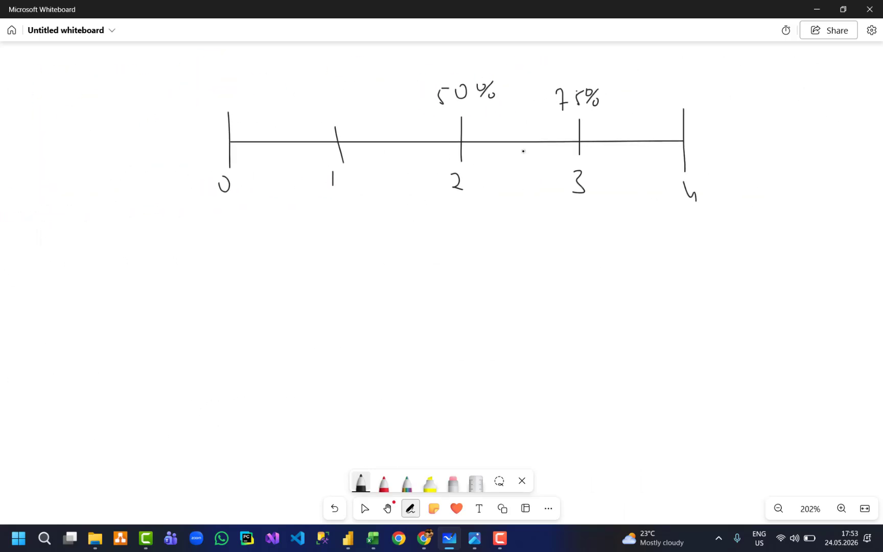
Bracket the ranges 0 to 3 and 0 to 2 in red and highlight the segment between 2 and 3 in yellow.
left_click(384, 483)
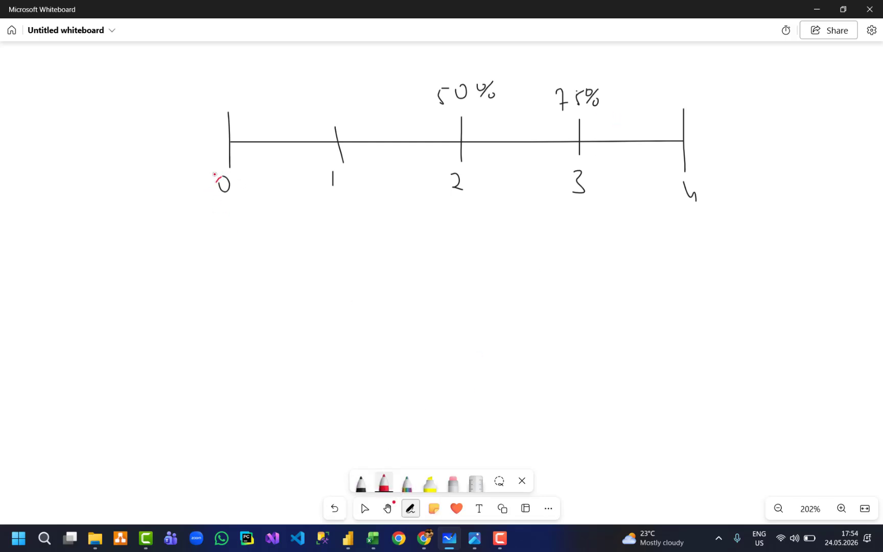
key("ctrl+z")
mouse_move(202, 161)
left_mouse_down()
mouse_move(195, 212)
mouse_move(596, 213)
mouse_move(592, 180)
left_mouse_up()
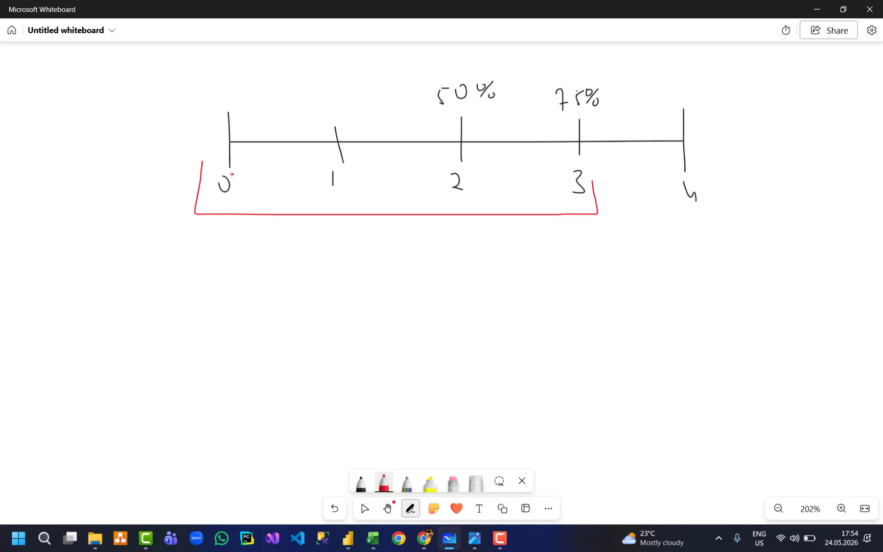
mouse_move(216, 165)
left_mouse_down()
mouse_move(215, 192)
mouse_move(425, 194)
mouse_move(476, 165)
left_mouse_up()
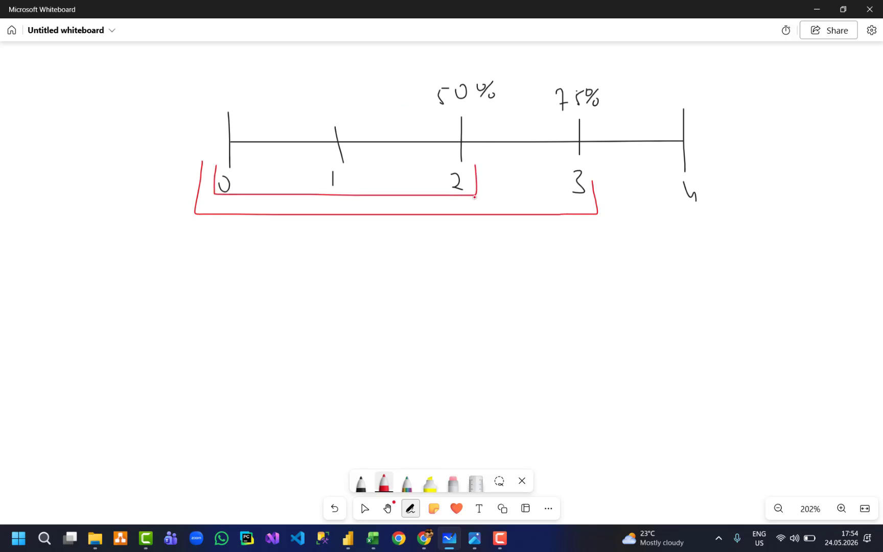
left_click(429, 483)
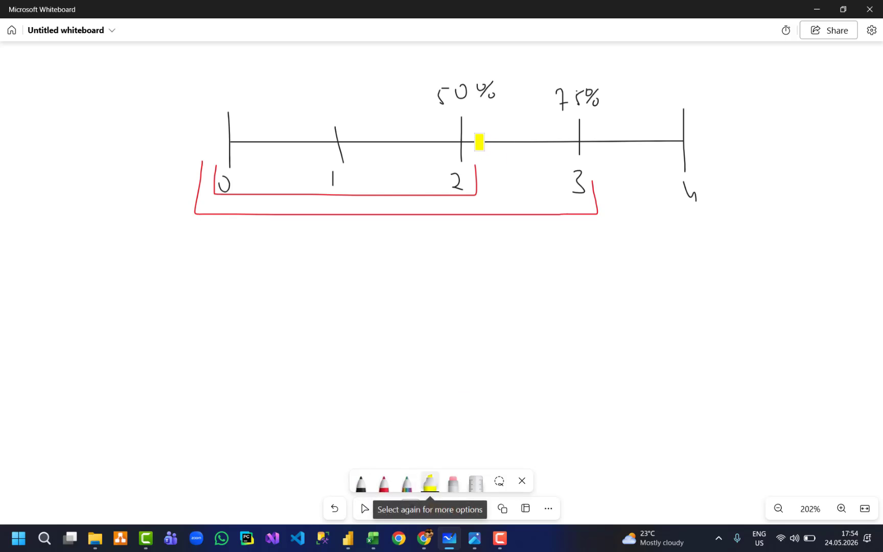
left_click_drag(466, 141, 573, 140)
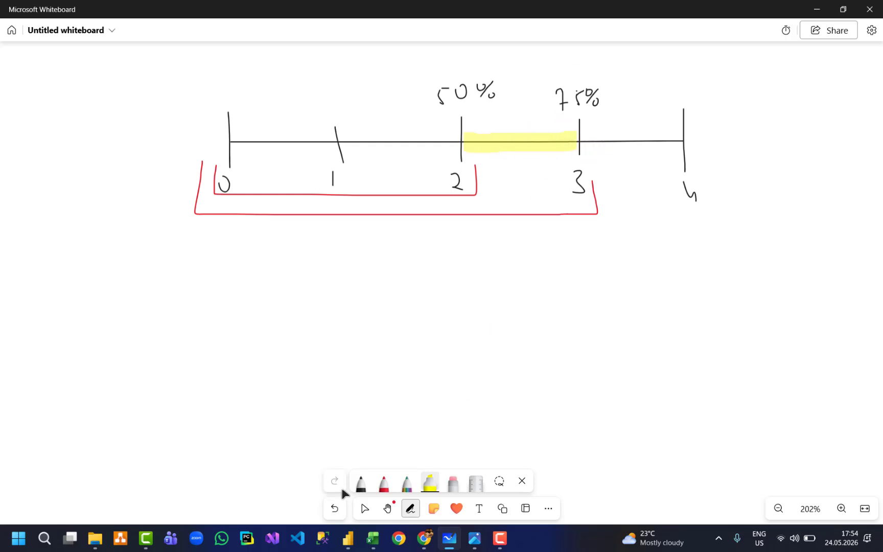
Write perc(75%)-perc(50%)= in black below the number line with an arrow to the highlighted segment between 2 and 3.
left_click(358, 483)
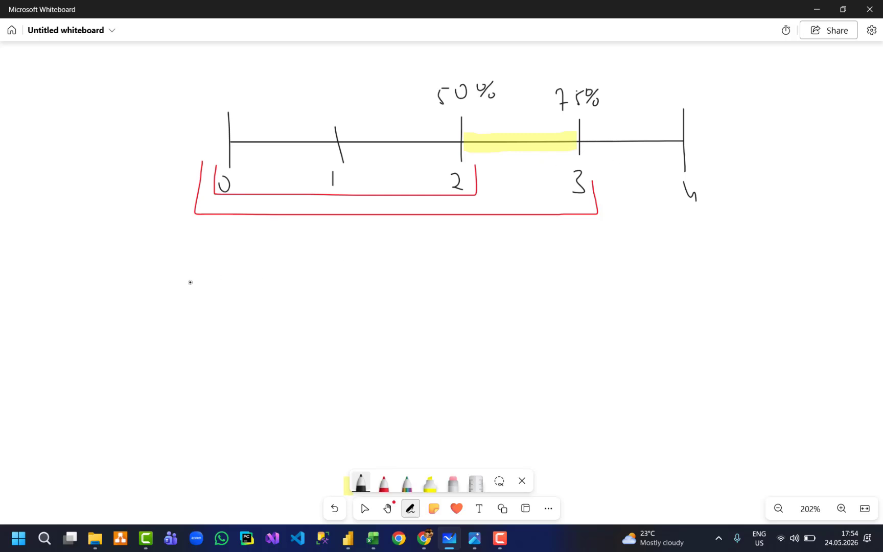
left_click_drag(218, 250, 257, 263)
mouse_move(272, 251)
left_mouse_down()
mouse_move(271, 273)
mouse_move(292, 267)
left_mouse_up()
left_click_drag(296, 257, 300, 266)
mouse_move(305, 254)
left_mouse_down()
mouse_move(297, 267)
mouse_move(304, 259)
left_mouse_up()
mouse_move(309, 260)
left_mouse_down()
mouse_move(346, 263)
mouse_move(349, 254)
left_mouse_up()
mouse_move(361, 252)
left_mouse_down()
mouse_move(366, 262)
mouse_move(370, 251)
left_mouse_up()
mouse_move(377, 252)
left_mouse_down()
mouse_move(382, 266)
mouse_move(406, 254)
mouse_move(421, 265)
left_mouse_up()
mouse_move(426, 261)
left_mouse_down()
mouse_move(433, 267)
mouse_move(448, 254)
mouse_move(448, 261)
mouse_move(518, 165)
mouse_move(510, 163)
mouse_move(529, 172)
left_mouse_up()
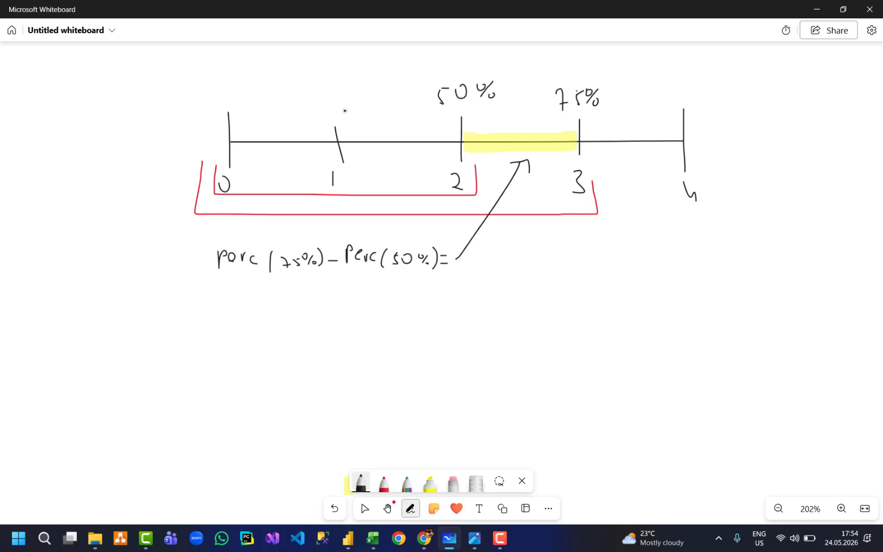
Write 25% above the mark at 1 and highlight the segment between 1 and 2 in yellow.
mouse_move(316, 95)
left_mouse_down()
mouse_move(323, 112)
mouse_move(354, 93)
mouse_move(366, 106)
left_mouse_up()
left_click_drag(372, 97, 378, 101)
left_click(430, 483)
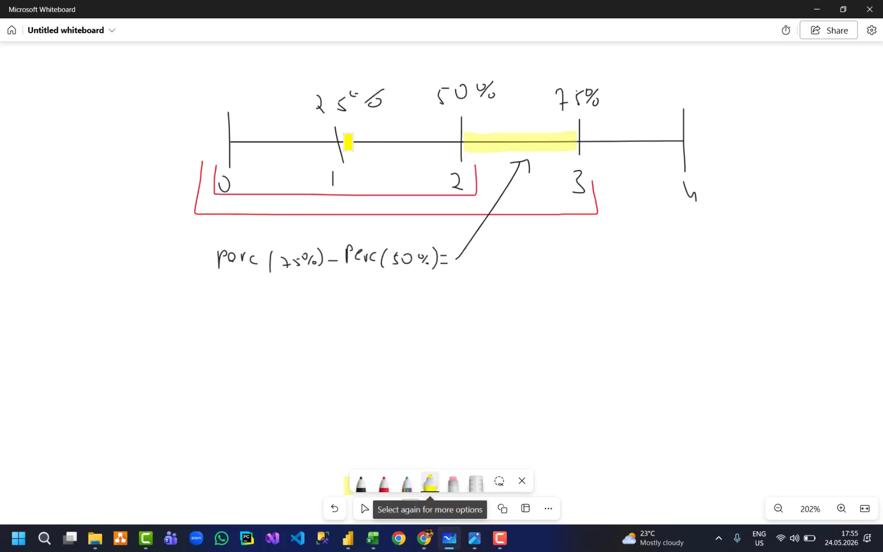
left_click_drag(348, 142, 447, 140)
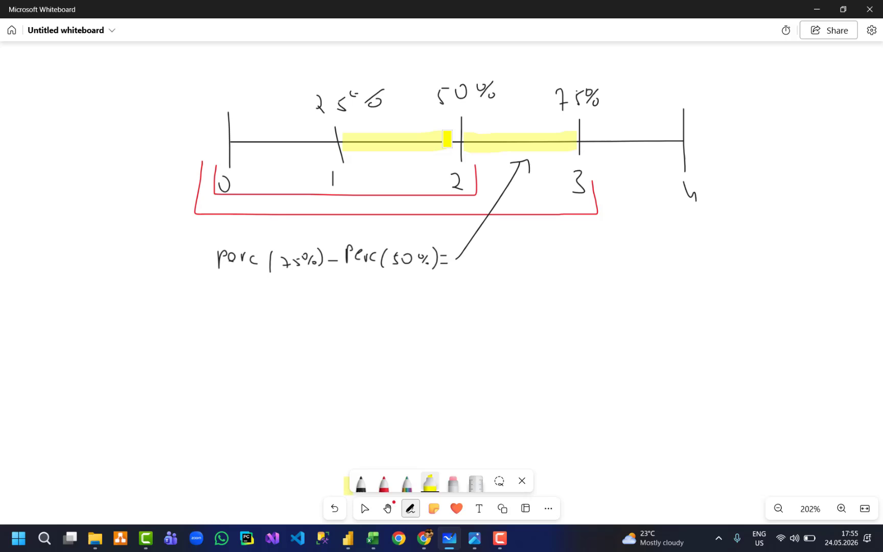
Write perc(50%)-perc(25%)= in black under the first expression with an arrow to the highlighted segment between 1 and 2.
left_click(361, 481)
left_click_drag(213, 281, 213, 302)
mouse_move(214, 280)
left_mouse_down()
mouse_move(233, 294)
mouse_move(240, 287)
left_mouse_up()
mouse_move(249, 289)
left_mouse_down()
mouse_move(269, 299)
mouse_move(295, 290)
mouse_move(300, 299)
left_mouse_up()
mouse_move(304, 280)
left_mouse_down()
mouse_move(305, 300)
mouse_move(319, 292)
mouse_move(327, 300)
left_mouse_up()
left_click_drag(329, 279, 373, 300)
left_click_drag(381, 290, 387, 298)
left_click_drag(393, 289, 400, 286)
mouse_move(405, 290)
left_mouse_down()
mouse_move(434, 305)
mouse_move(476, 274)
mouse_move(397, 162)
mouse_move(409, 163)
left_mouse_up()
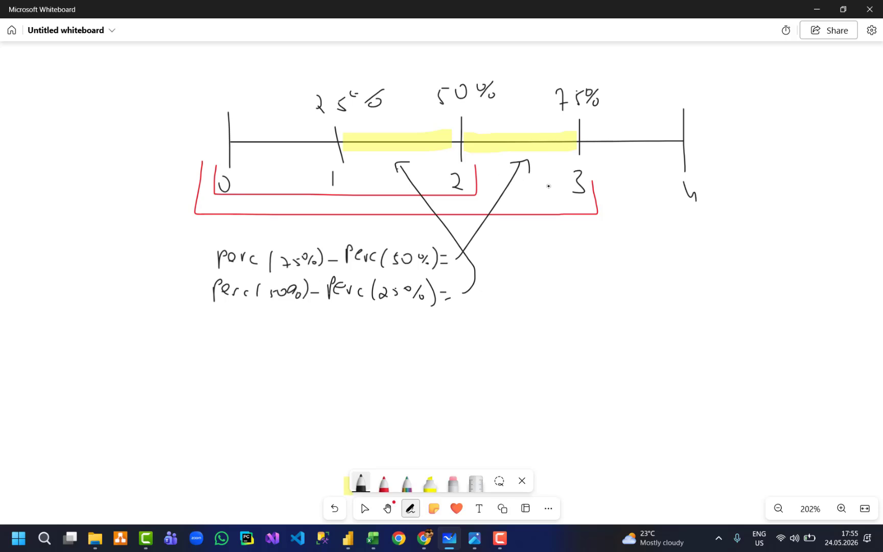
Leave the whiteboard, review how the percentile differences relate to the boxes in boxplot sample.png, and return to Excel.
left_click(817, 10)
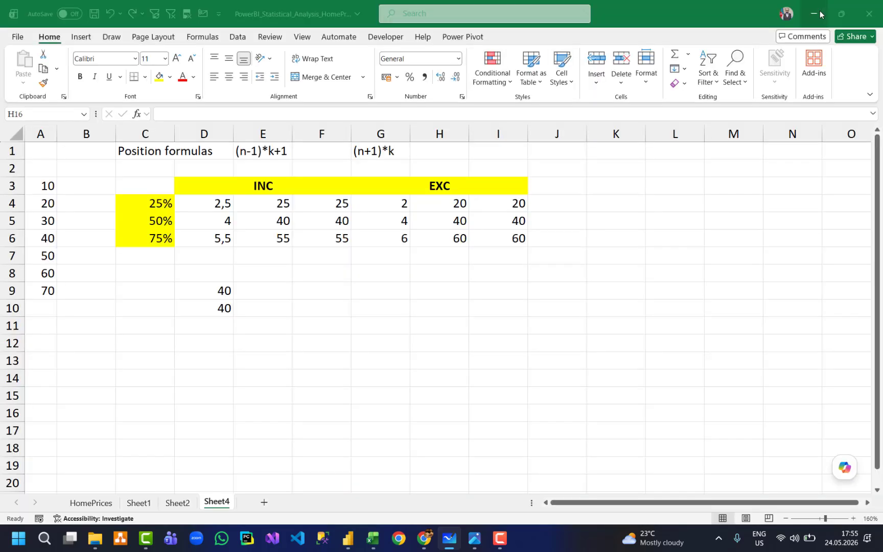
left_click(468, 539)
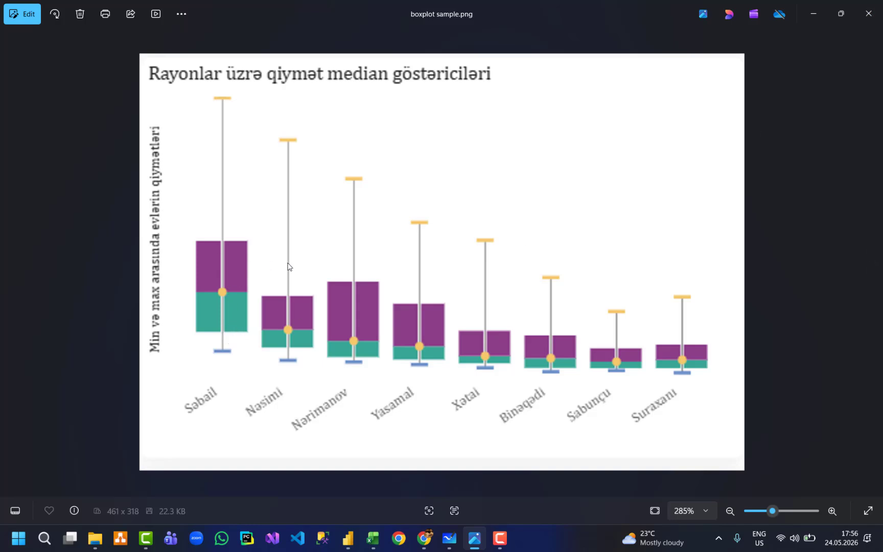
left_click(816, 14)
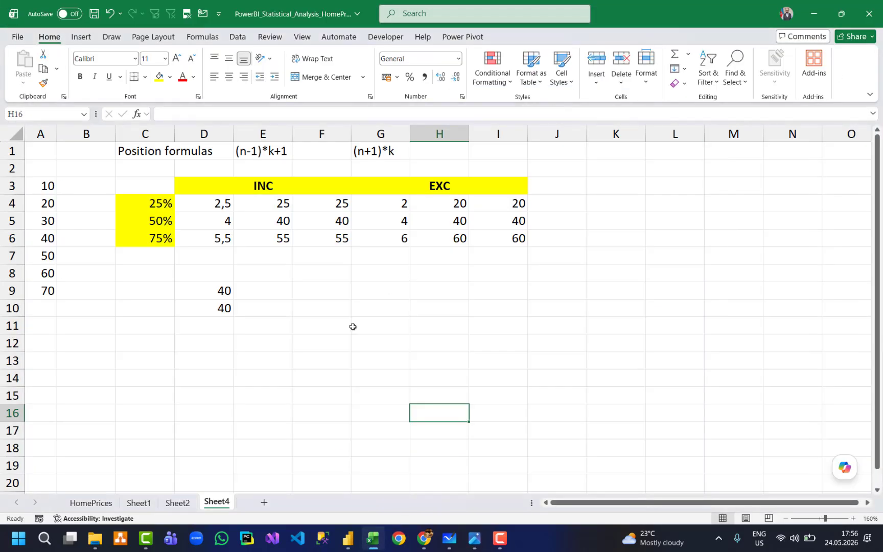
key("Up")
key("Up")
key("Up")
key("Up")
key("Up")
key("Up")
key("Up")
key("Left")
key("Left")
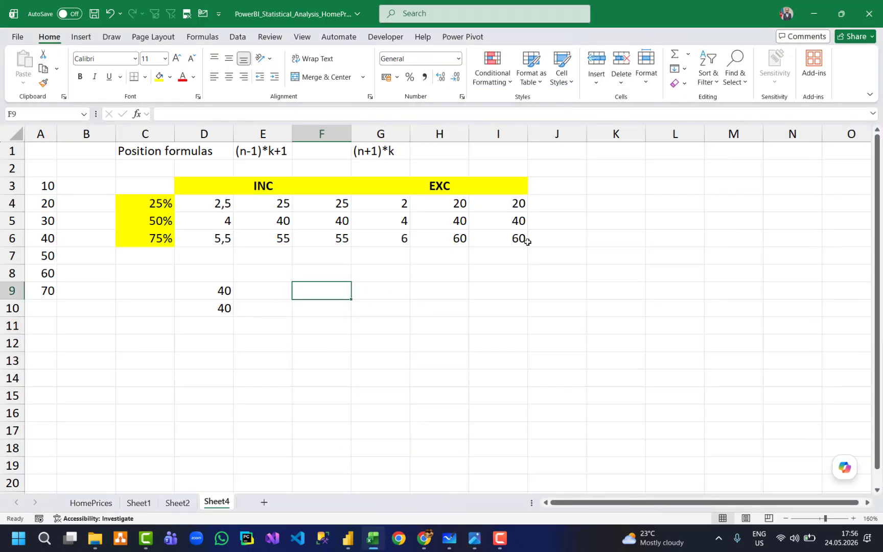
Switch to the Power BI report and show its data tables and fields.
key("alt+Tab")
left_click(705, 209)
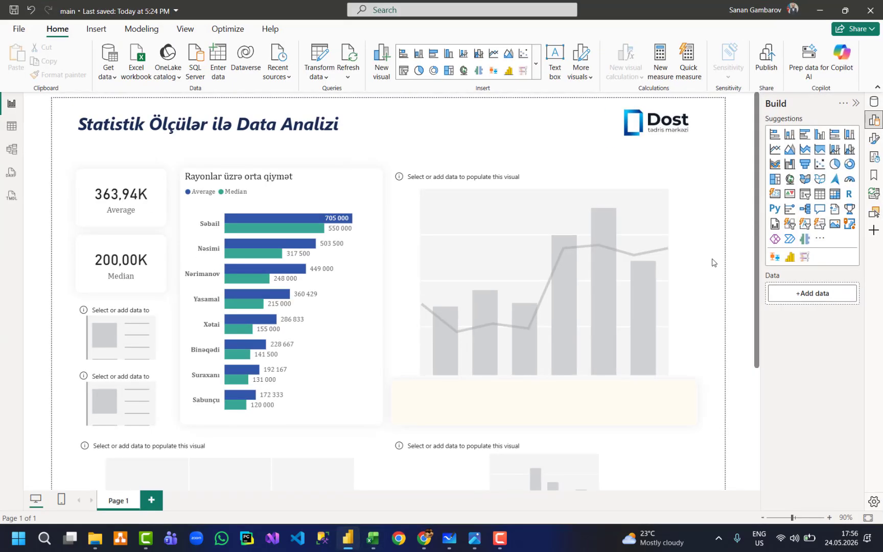
left_click(475, 142)
left_click(875, 101)
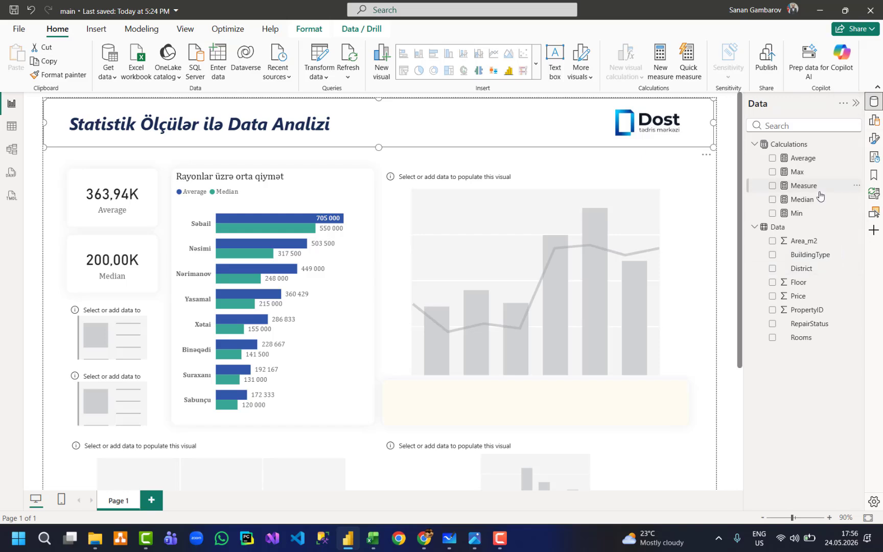
left_click(12, 148)
left_click(11, 102)
left_click(199, 58)
left_click(607, 339)
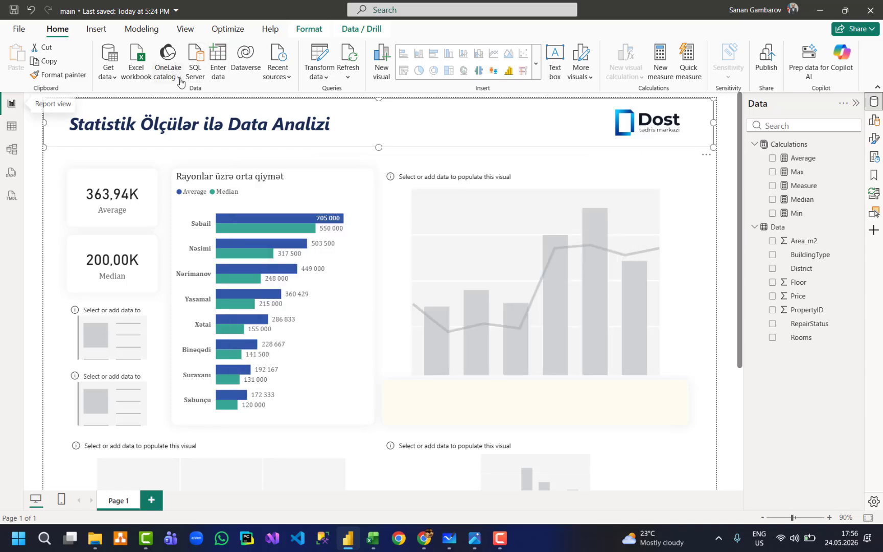
left_click(219, 67)
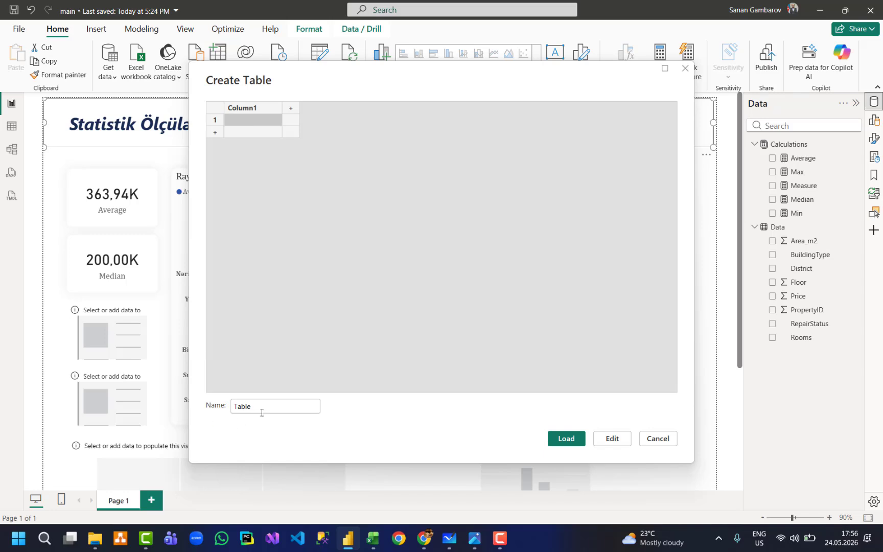
double_click(242, 406)
type("measure")
key("Return")
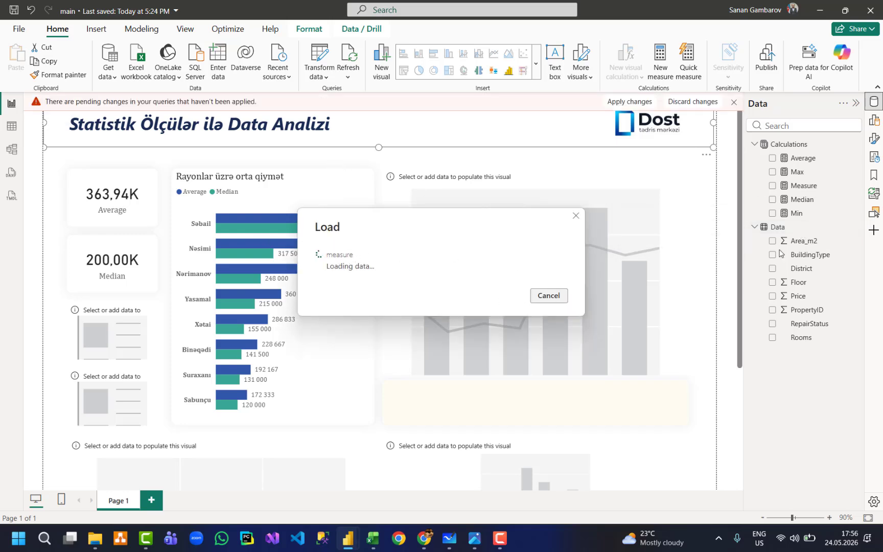
left_click(550, 296)
Create and load a blank table named Percentile calculations, and expand it in the data fields.
left_click(218, 56)
key("Tab")
key("Tab")
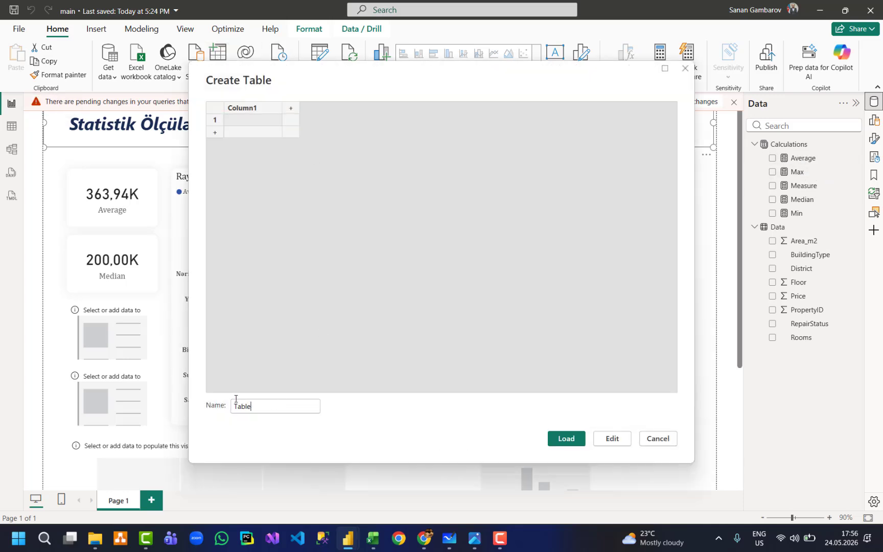
key("BackSpace")
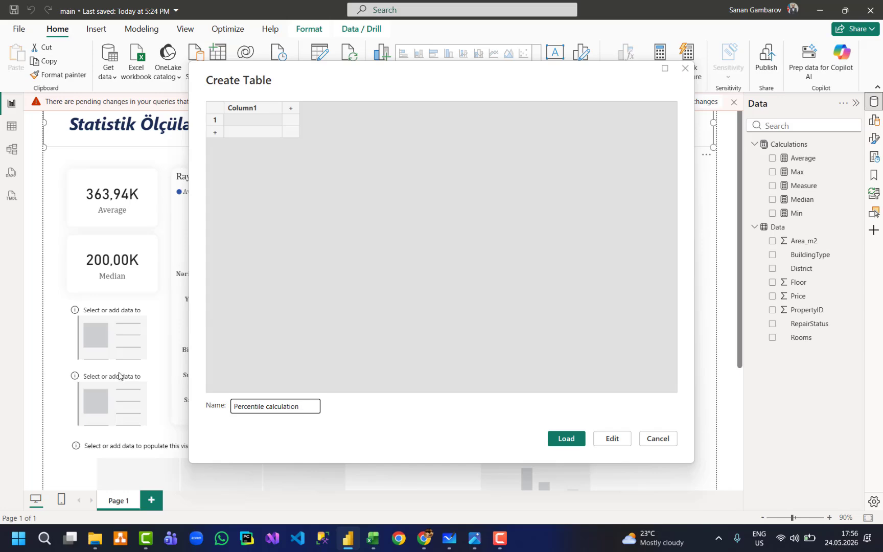
left_click(565, 438)
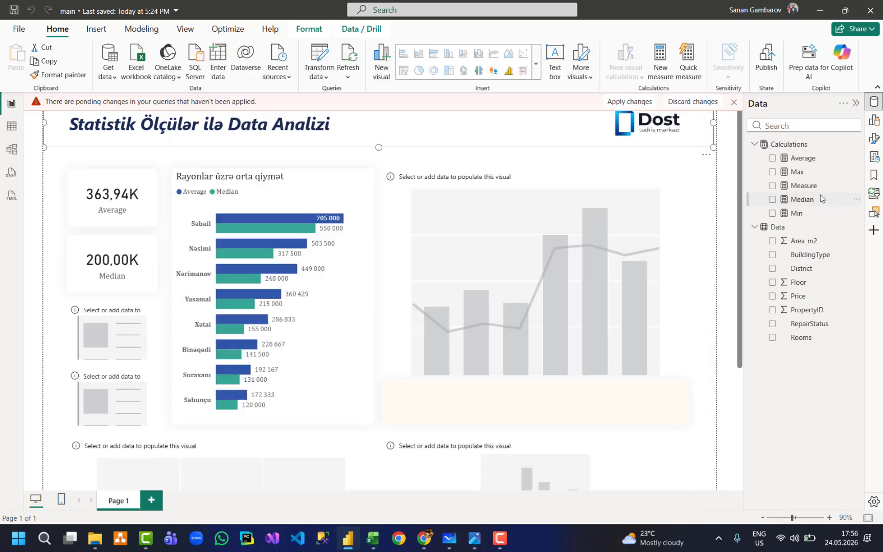
left_click(734, 104)
left_click(755, 352)
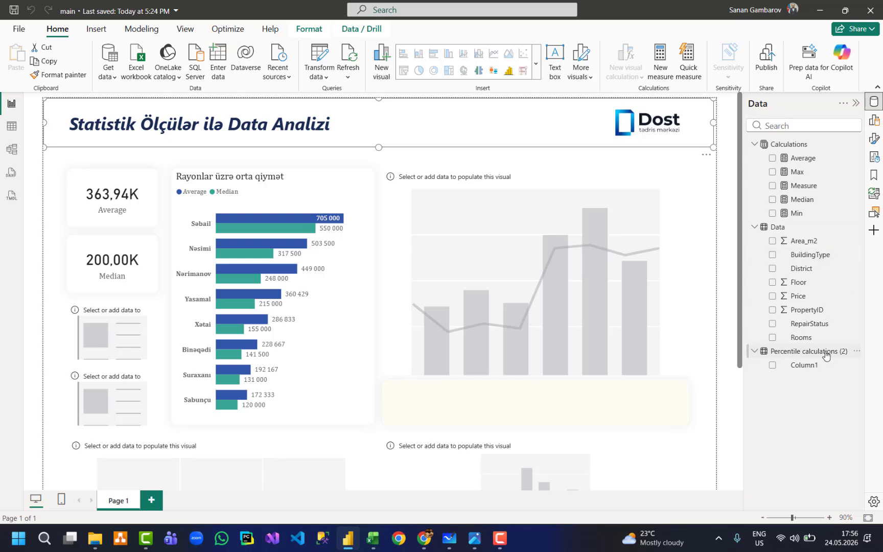
Add a new measure to the Percentile calculations table.
left_click(826, 353)
right_click(826, 352)
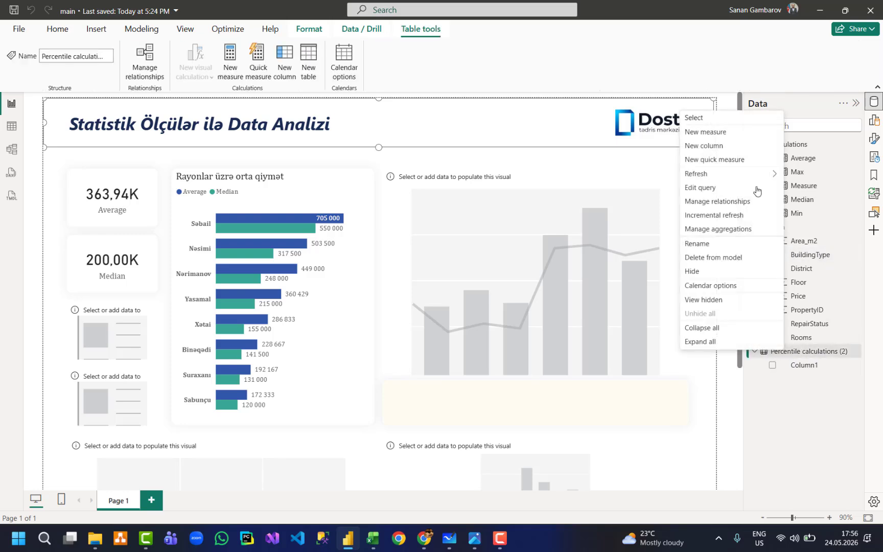
left_click(705, 132)
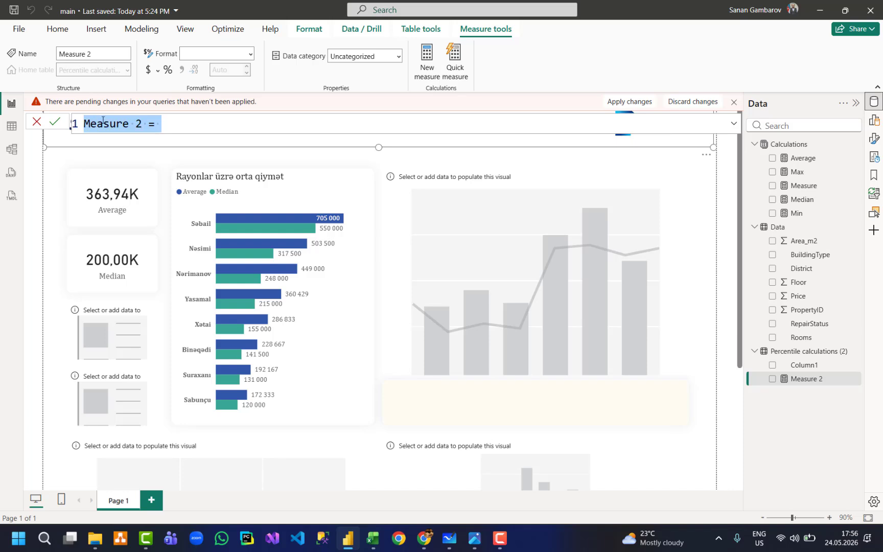
Replace the new measure's default name with ptile 50% in its formula, keeping the equals sign ready for the expression.
left_click_drag(143, 125, 49, 130)
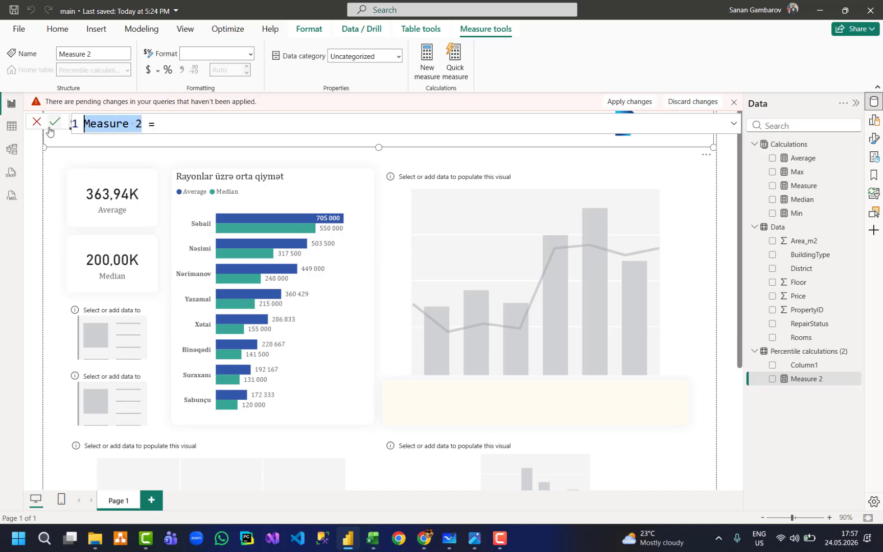
type("pe")
key("BackSpace")
key("BackSpace")
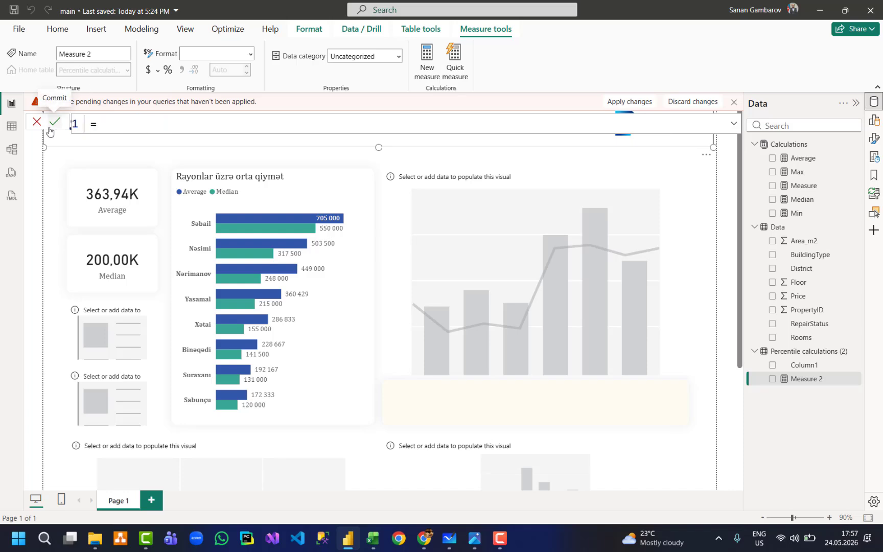
key("Left")
key("Left")
type("per")
key("BackSpace")
key("BackSpace")
type("tile 50%")
key("Right")
key("Right")
key("Right")
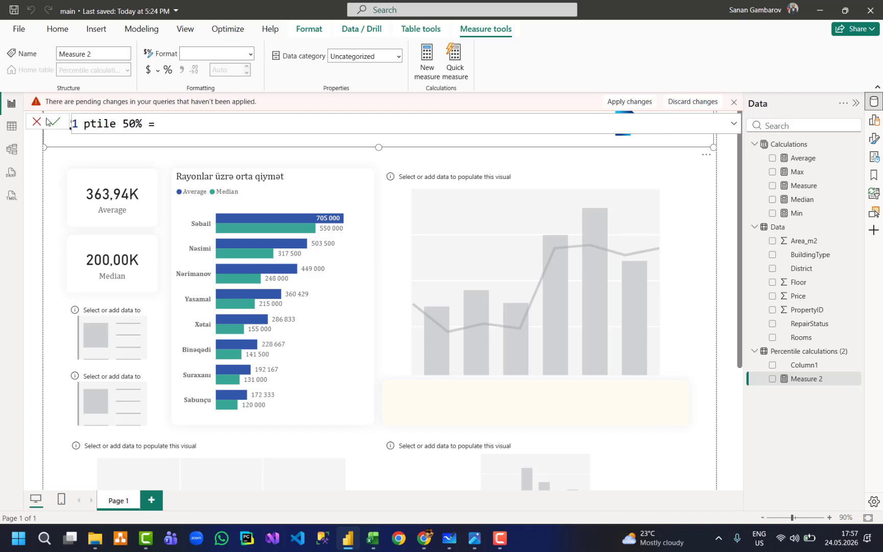
Define the new measure ptile 50% as PERCENTILE.INC(Data[Price], 0.5).
type("per")
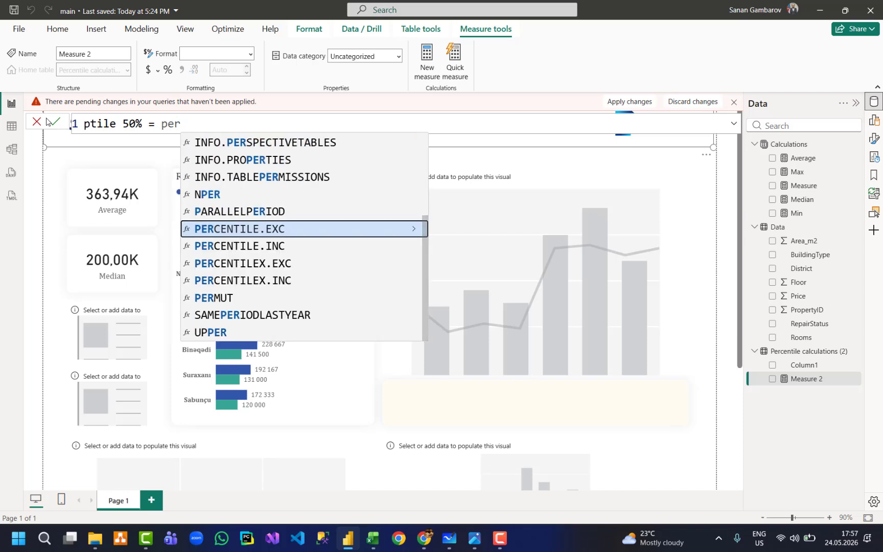
key("Down")
key("Up")
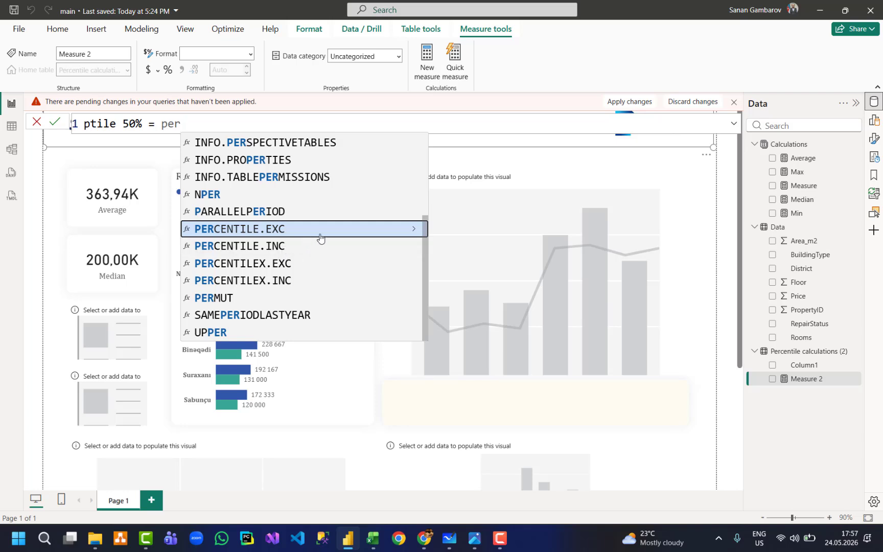
key("Down")
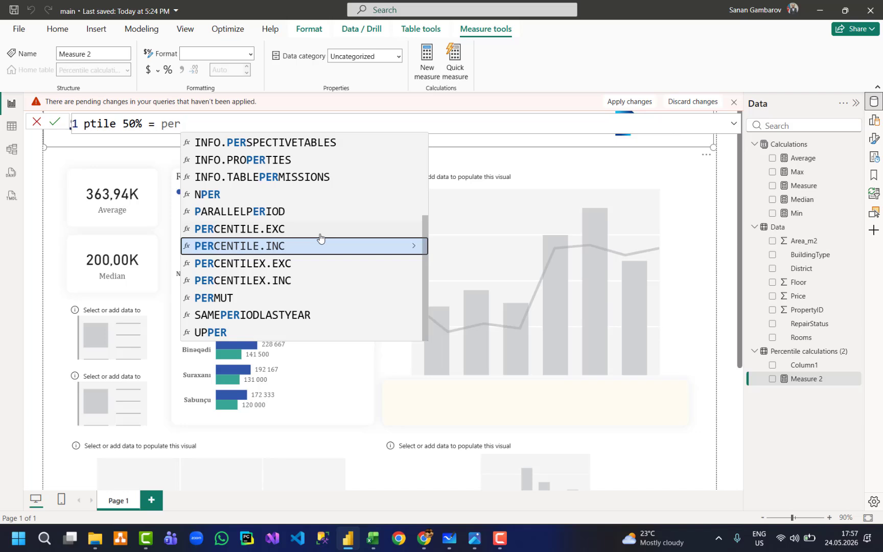
key("Tab")
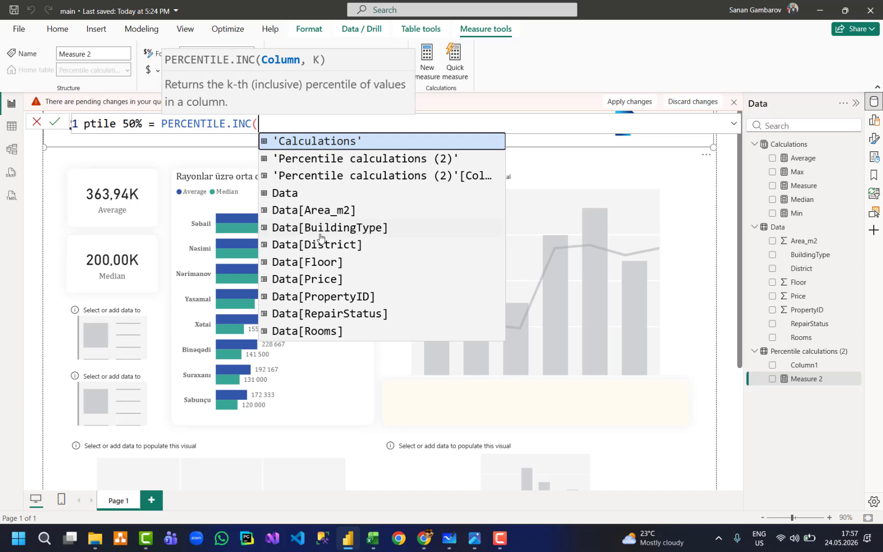
type("pri")
key("Tab")
type(",")
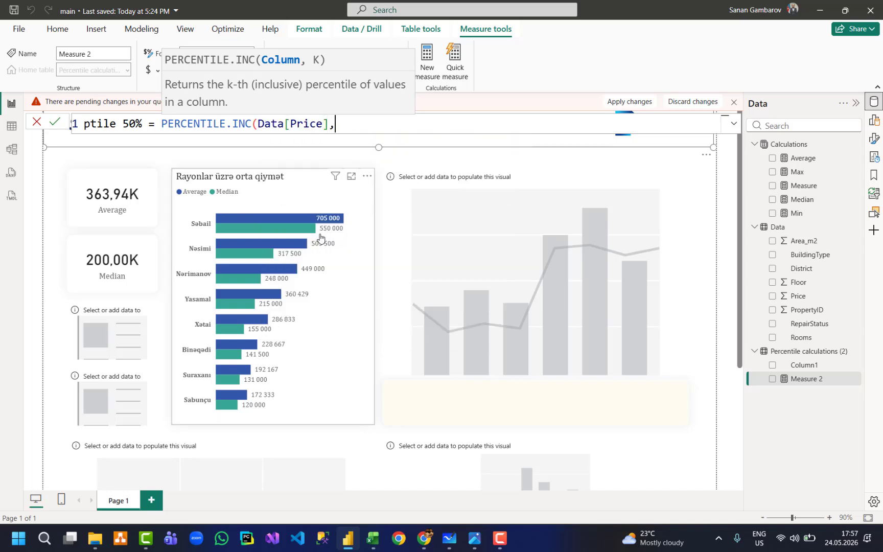
type(" 0.5)")
key("Return")
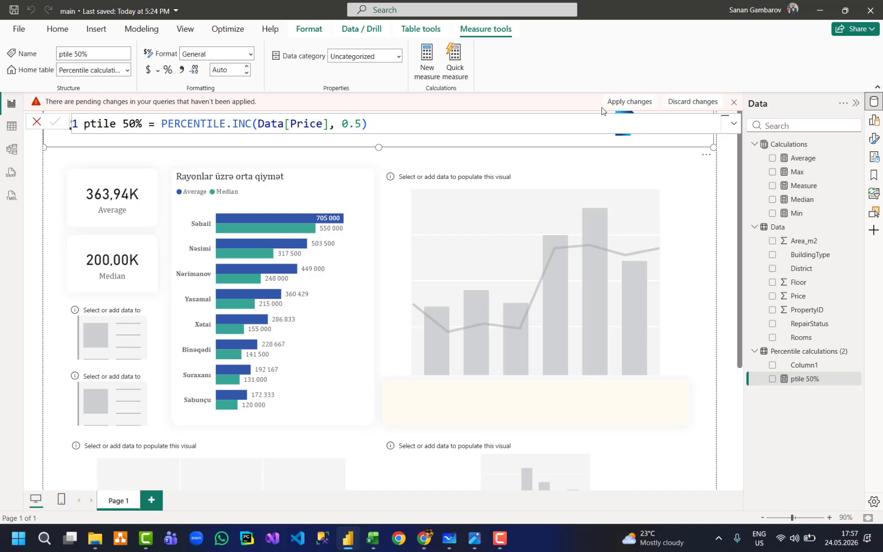
Try to delete Column1 from the Percentile calculations (2) table.
left_click(700, 102)
left_click(492, 302)
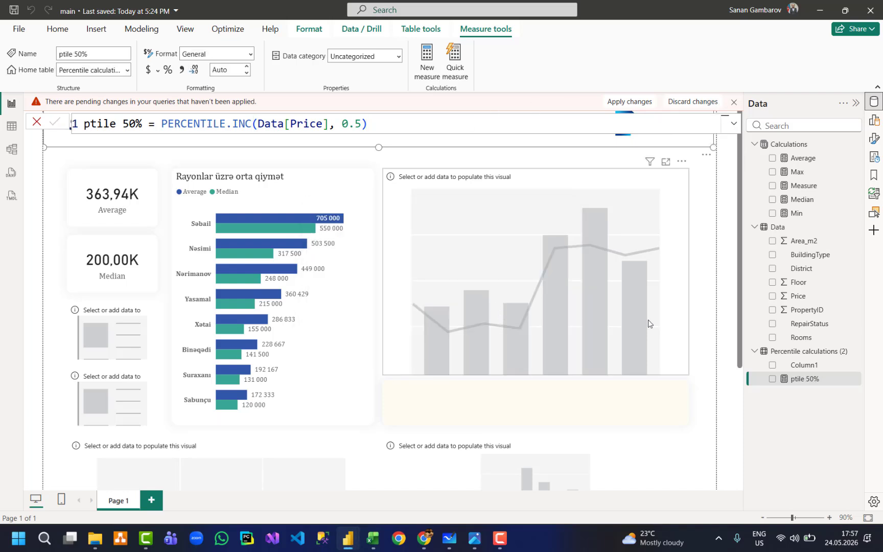
left_click(812, 365)
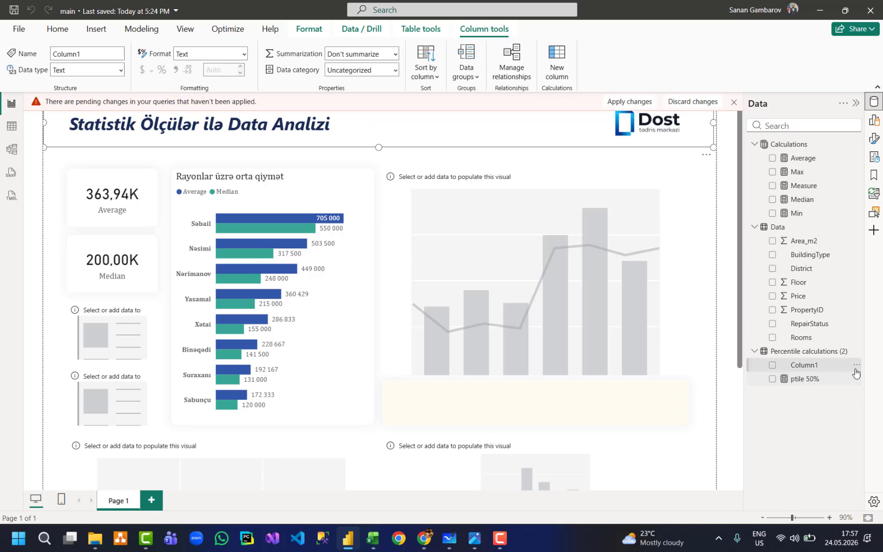
left_click(856, 364)
left_click(795, 243)
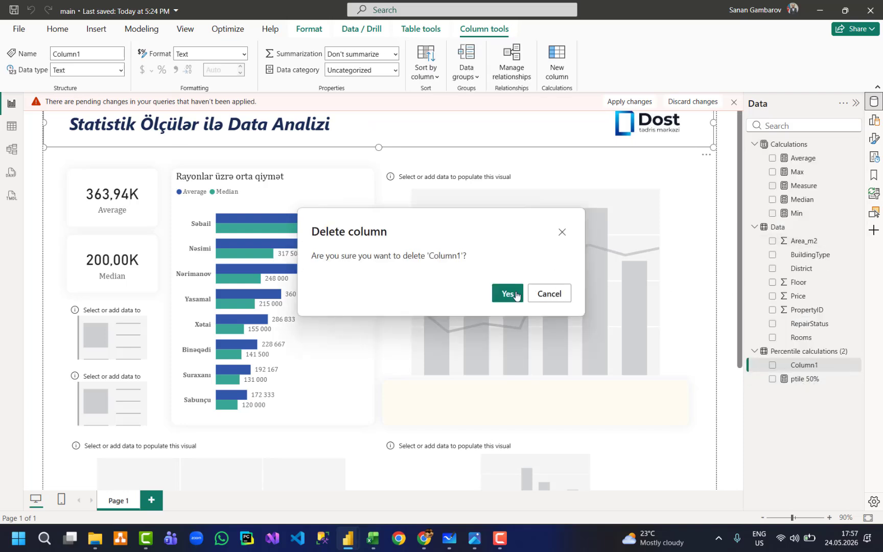
left_click(517, 295)
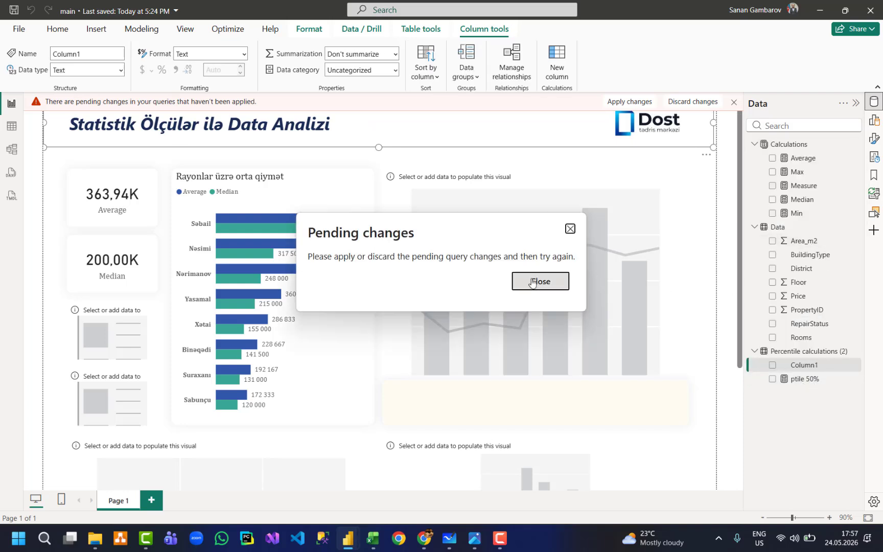
left_click(566, 286)
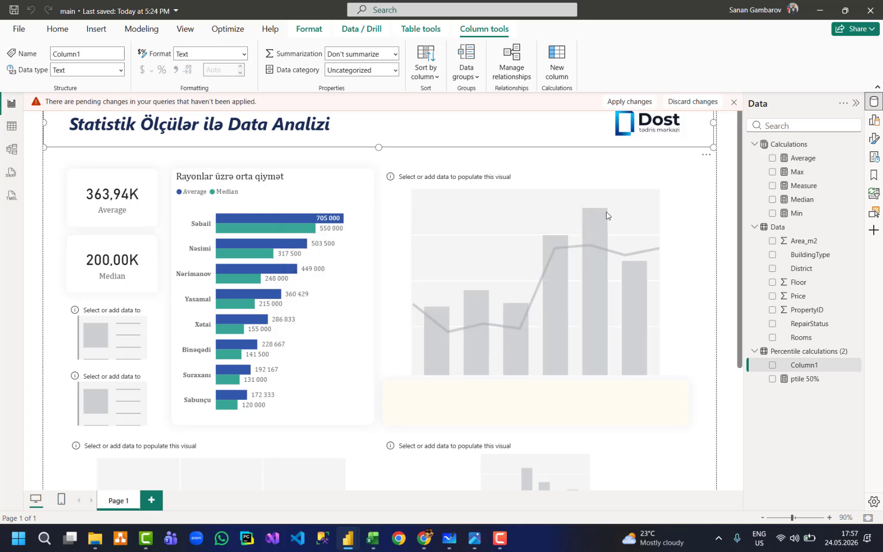
Apply the pending query changes and delete the measure table from the model.
left_click(626, 102)
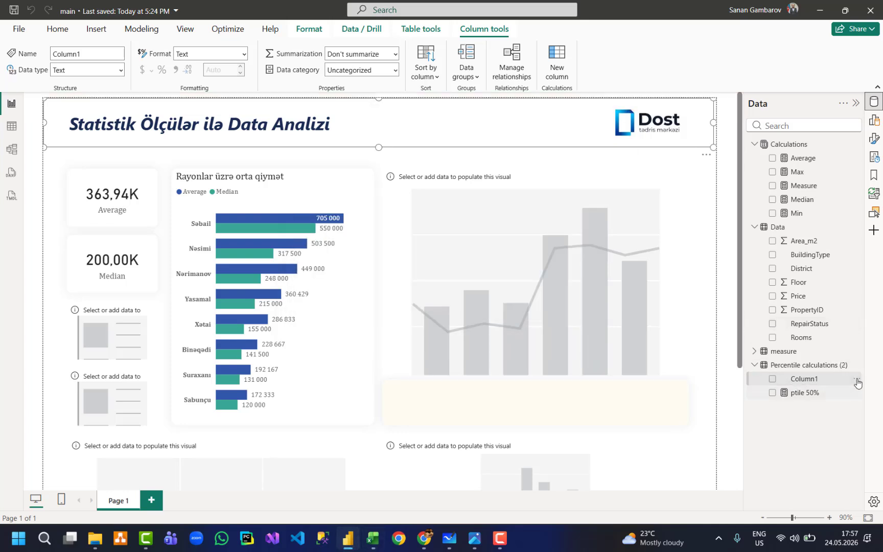
left_click(786, 352)
left_click(857, 351)
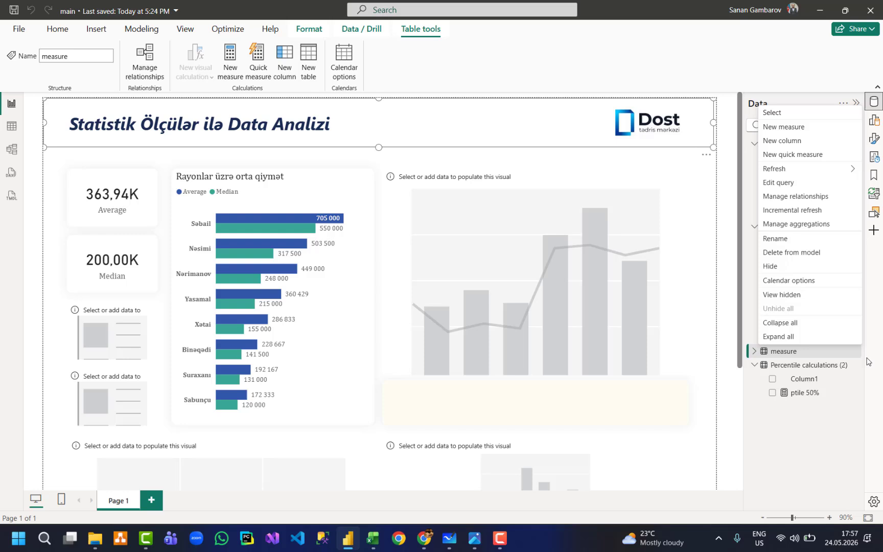
left_click(800, 253)
left_click(507, 293)
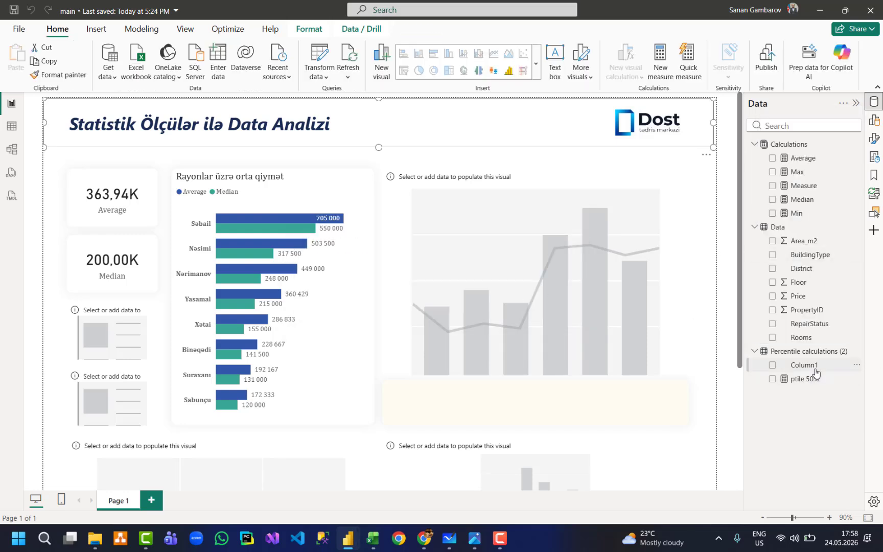
Delete Column1 from the Percentile calculations (2) table.
left_click(812, 365)
left_click(856, 365)
left_click(792, 241)
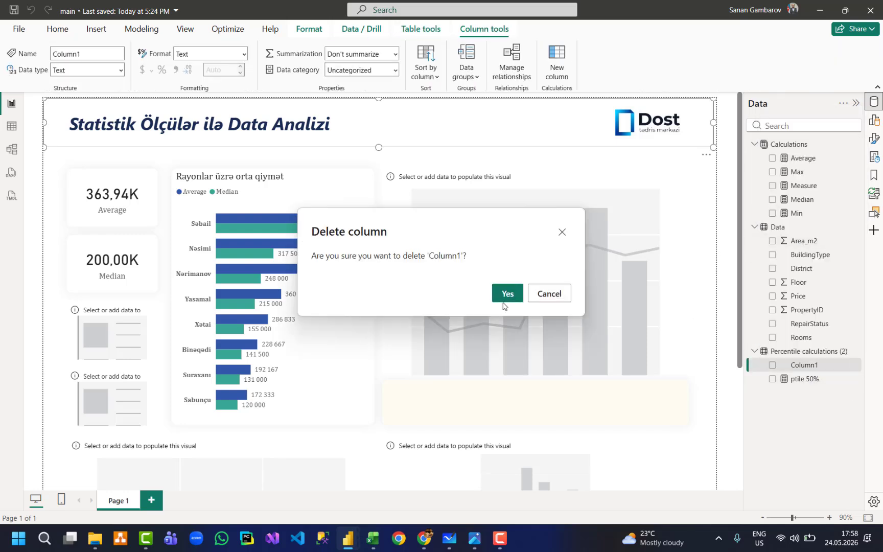
left_click(505, 295)
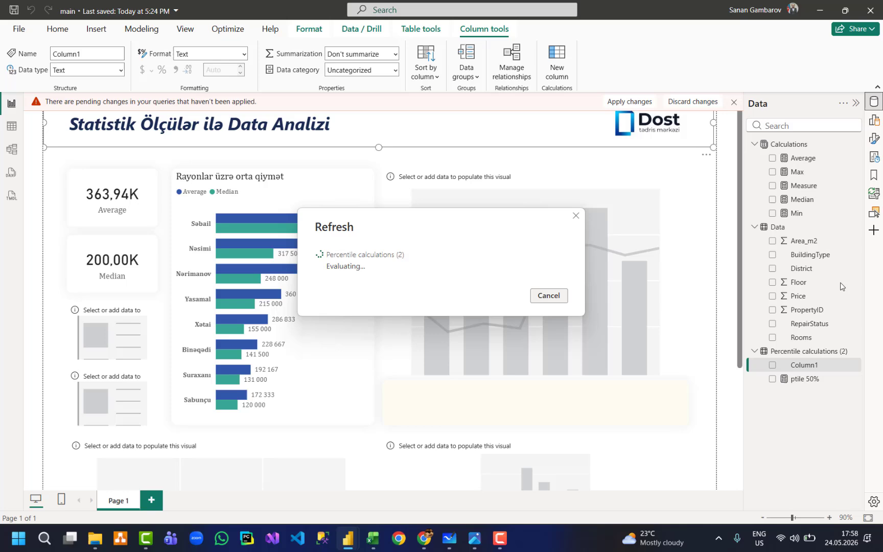
left_click(705, 183)
Show the ptile 50% measure in the empty card below the Median card, and remove it from that card again.
left_click(813, 242)
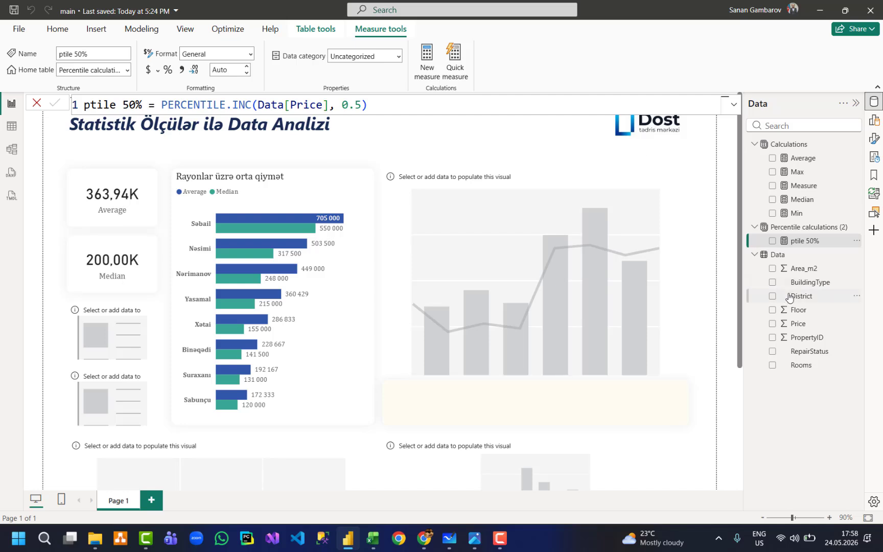
left_click_drag(808, 240, 113, 333)
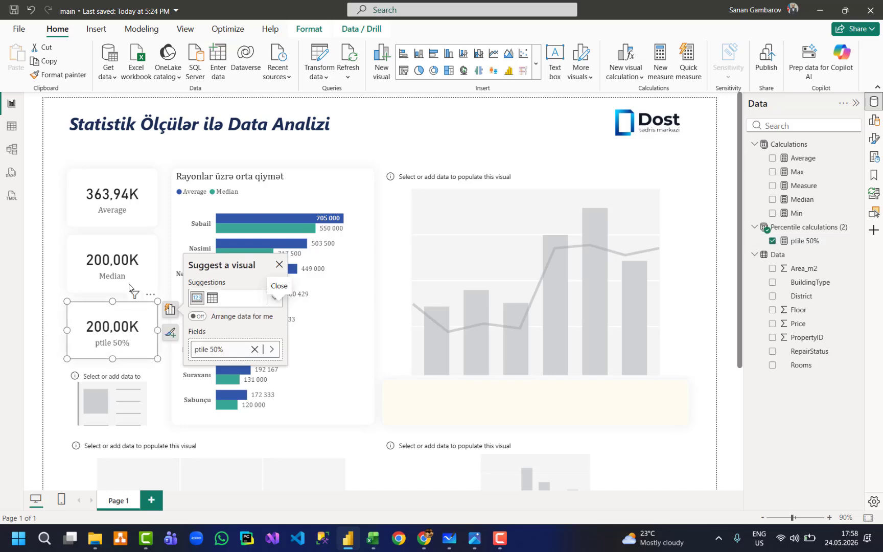
left_click(771, 242)
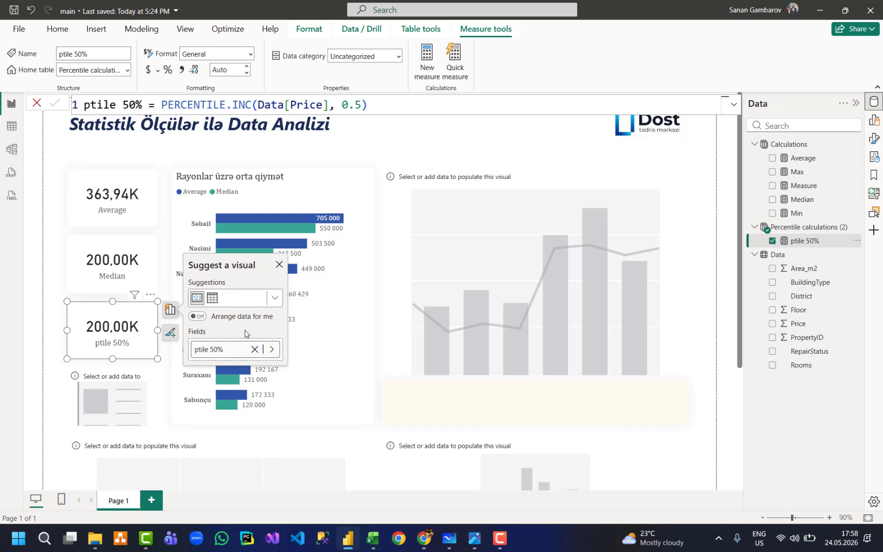
left_click(254, 350)
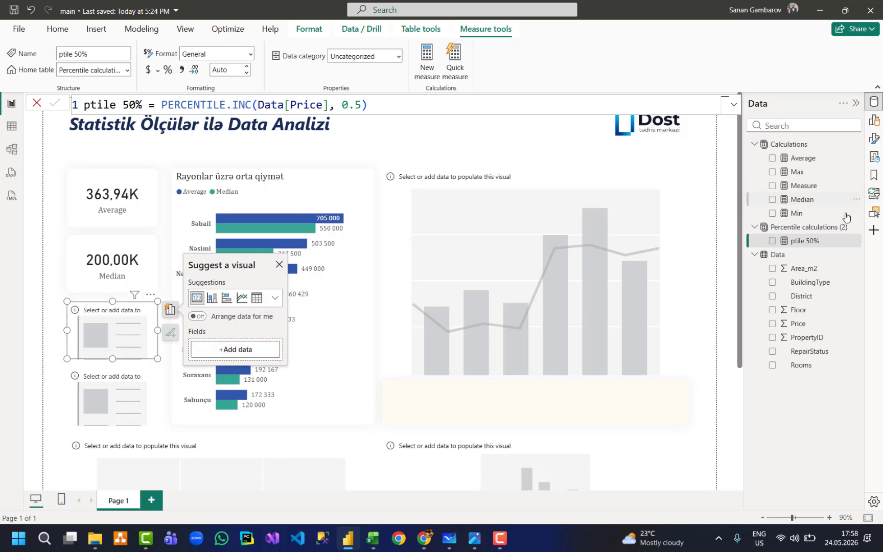
left_click(830, 232)
Switch to Microsoft Whiteboard and underline Perc(50%) in the first handwritten formula with the red pen.
key("alt+Tab")
key("alt+Tab")
key("alt+Tab")
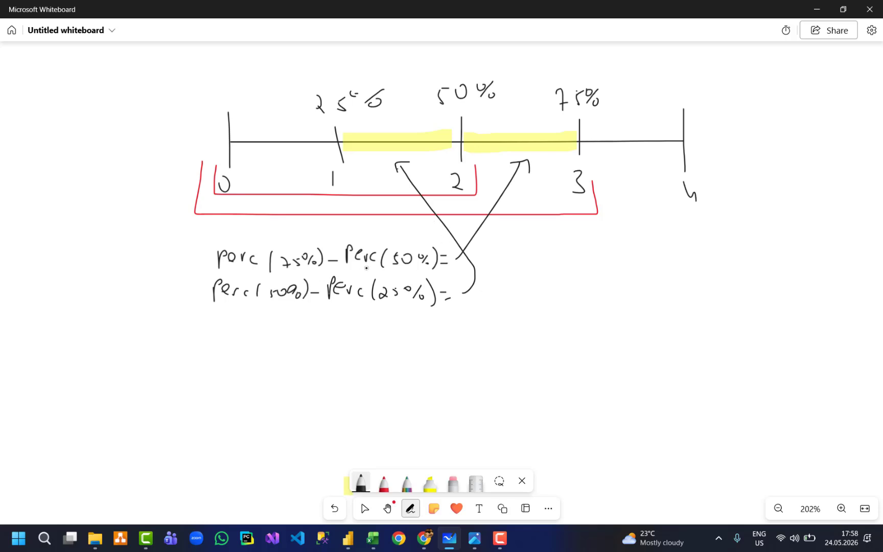
left_click(384, 483)
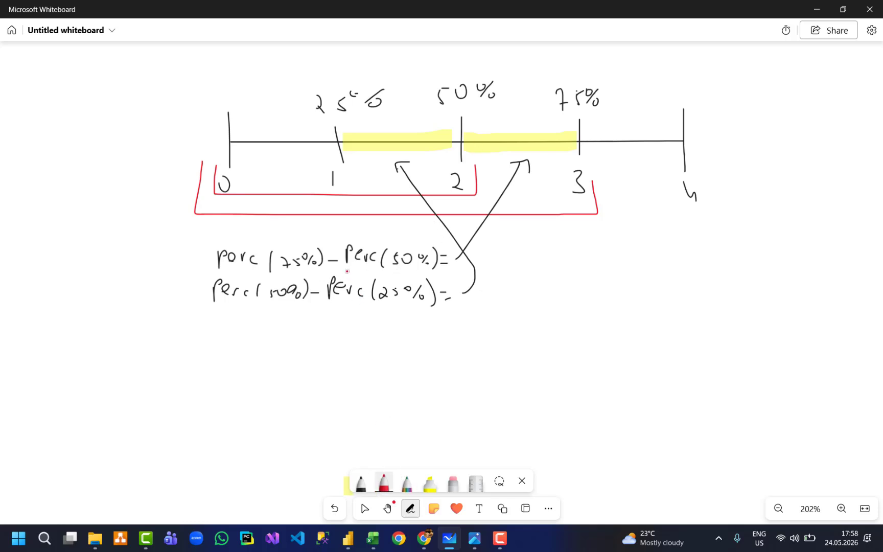
left_click_drag(347, 271, 433, 268)
Switch back to Power BI and create a new measure in Percentile calculations (2) from a copy of the ptile 50% formula.
key("alt+Tab")
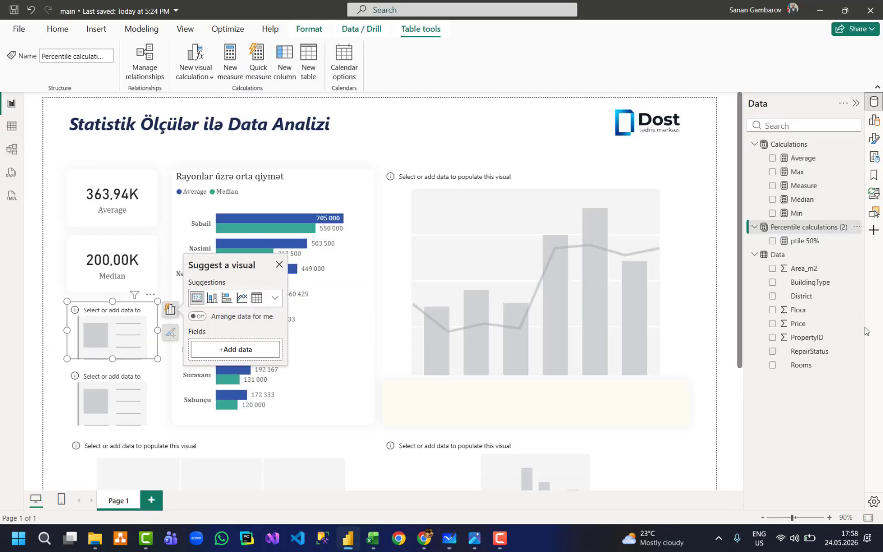
left_click(806, 240)
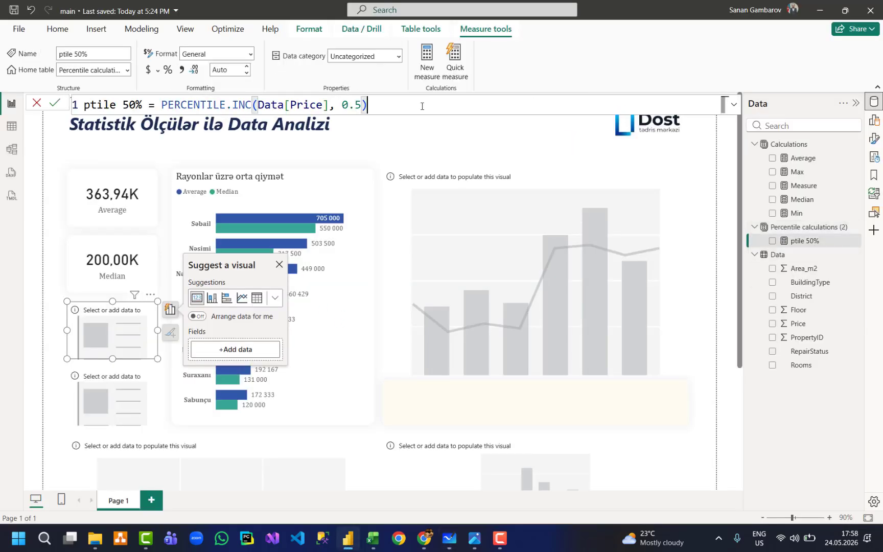
key("ctrl+a")
key("ctrl+c")
right_click(795, 230)
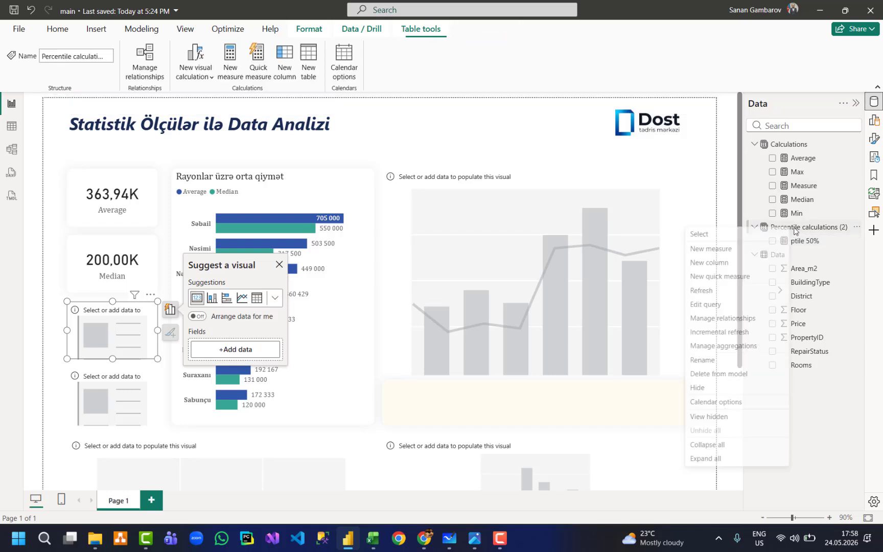
left_click(744, 250)
key("ctrl+v")
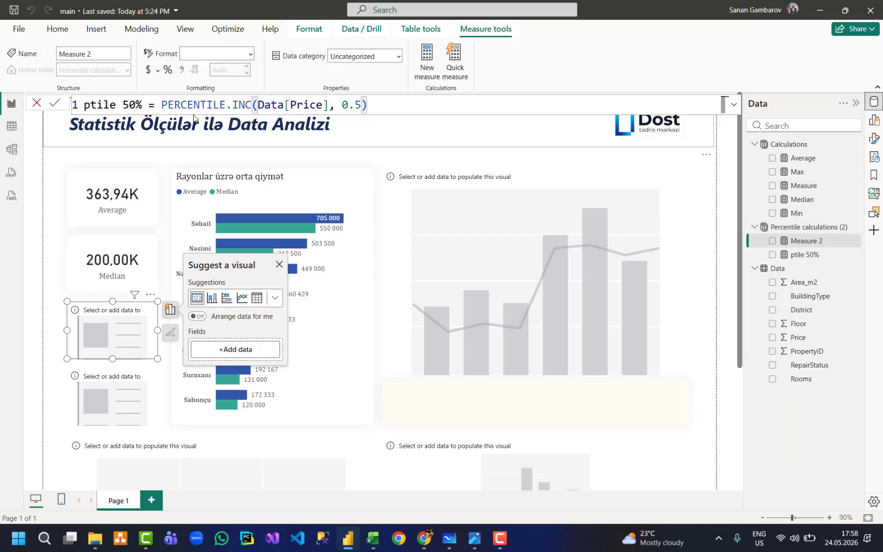
Change the copied formula to ptile 25% = PERCENTILE.INC(Data[Price], 0.25) and commit it.
left_click_drag(135, 105, 121, 109)
type("25")
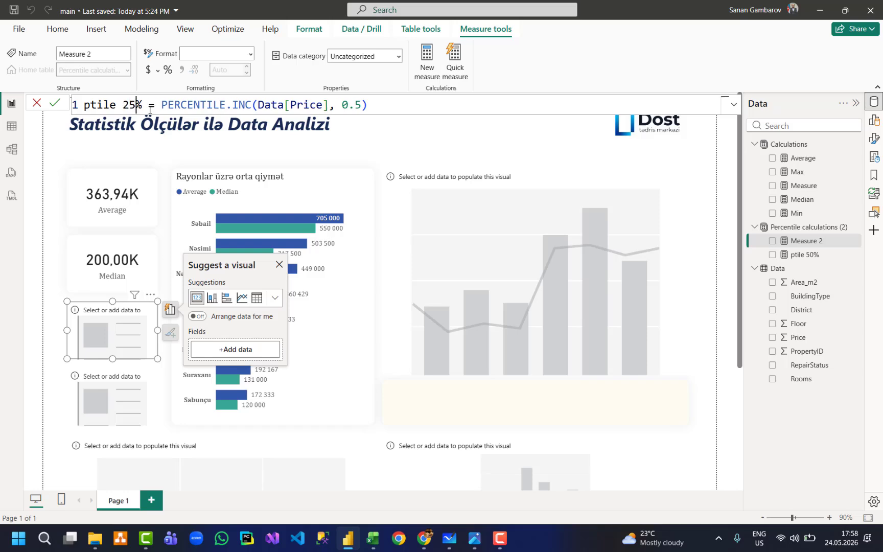
left_click_drag(364, 106, 357, 106)
left_click(357, 106)
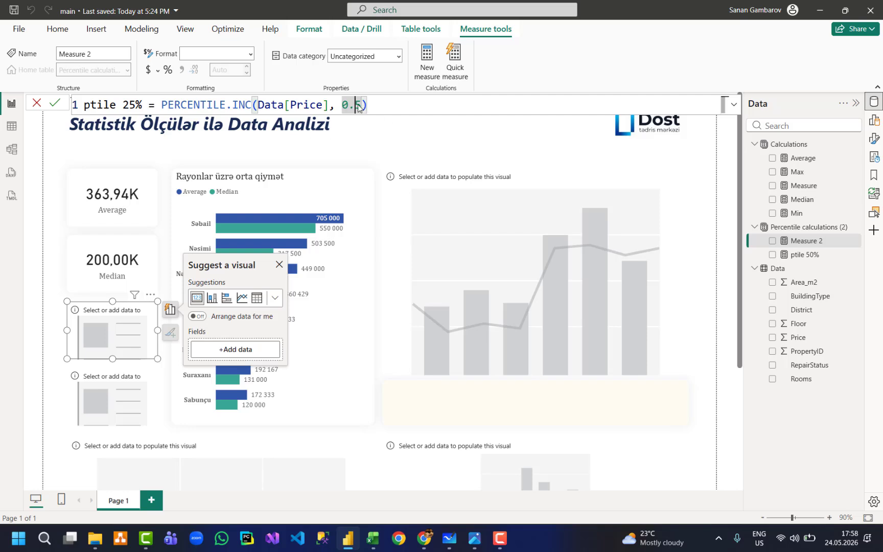
type("2")
key("Right")
type("22")
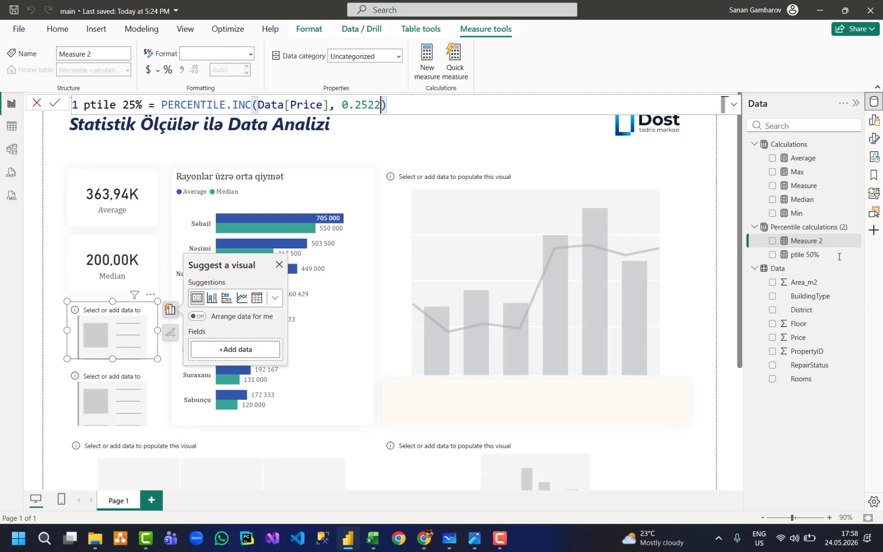
left_click(233, 105)
left_click(369, 106)
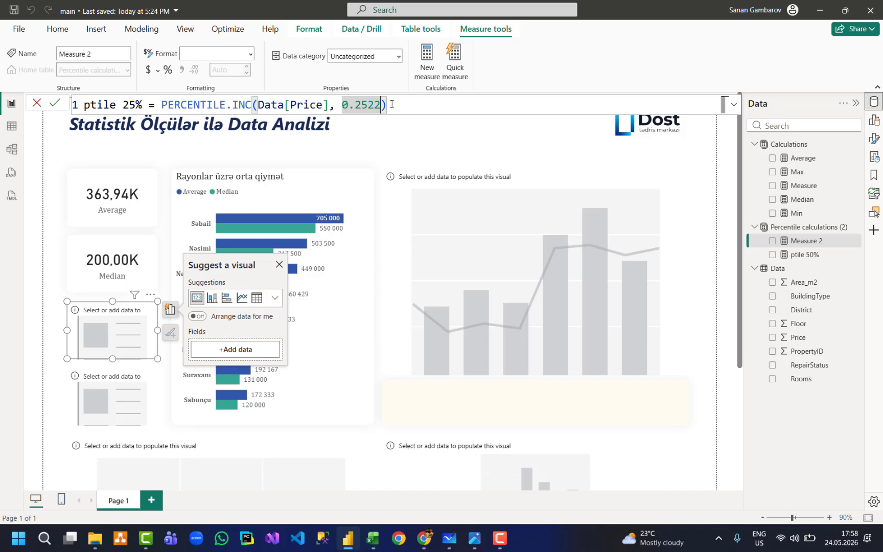
key("Delete")
key("Delete")
key("Return")
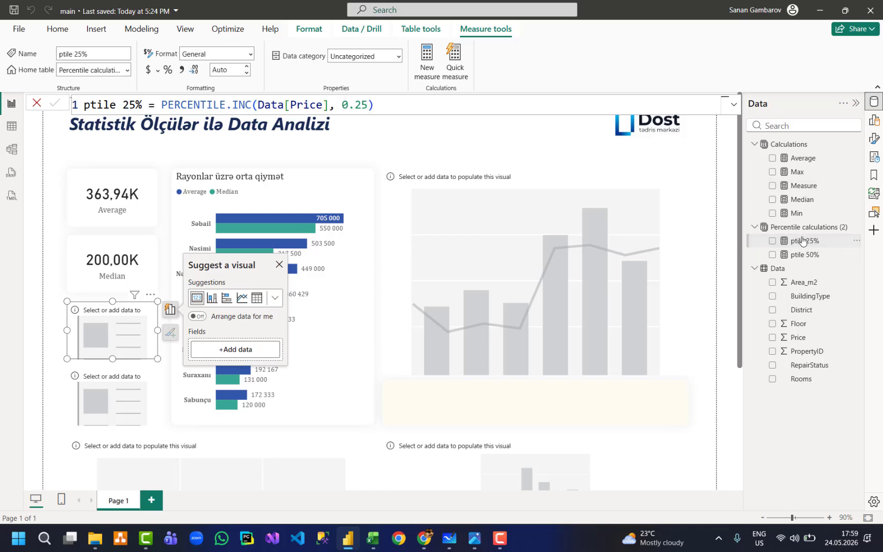
Create another measure in Percentile calculations (2) from the copied formula, as ptile 75% = PERCENTILE.INC(Data[Price], 0.75).
right_click(777, 234)
left_click(705, 248)
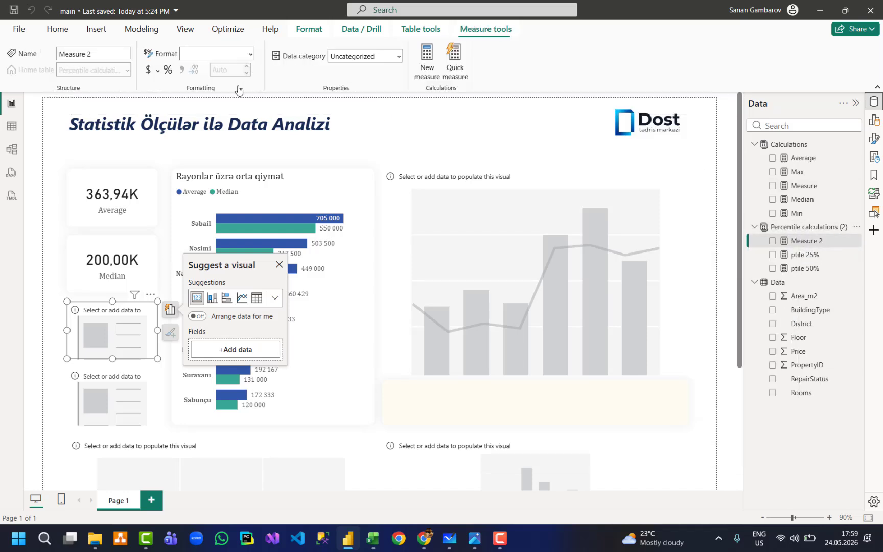
key("ctrl+a")
key("ctrl+v")
left_click_drag(137, 104, 123, 104)
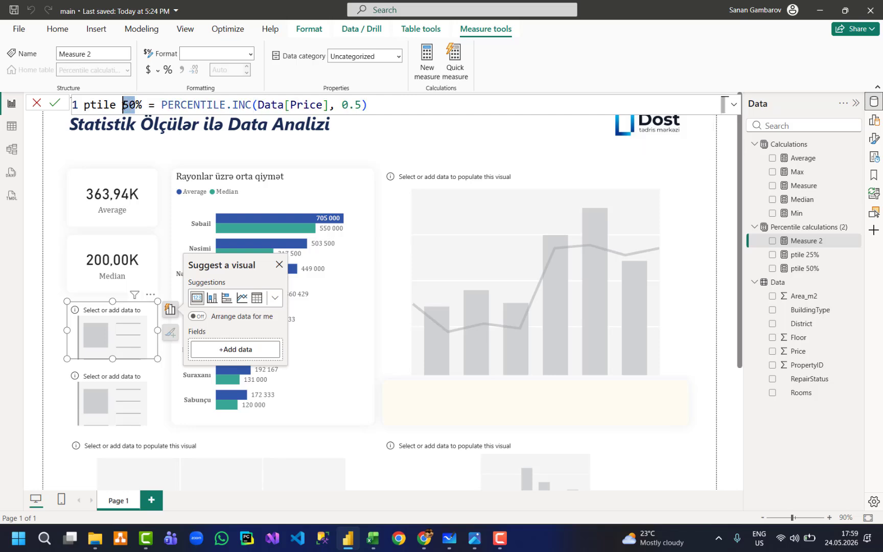
type("75")
left_click(363, 105)
key("BackSpace")
type("75")
key("Return")
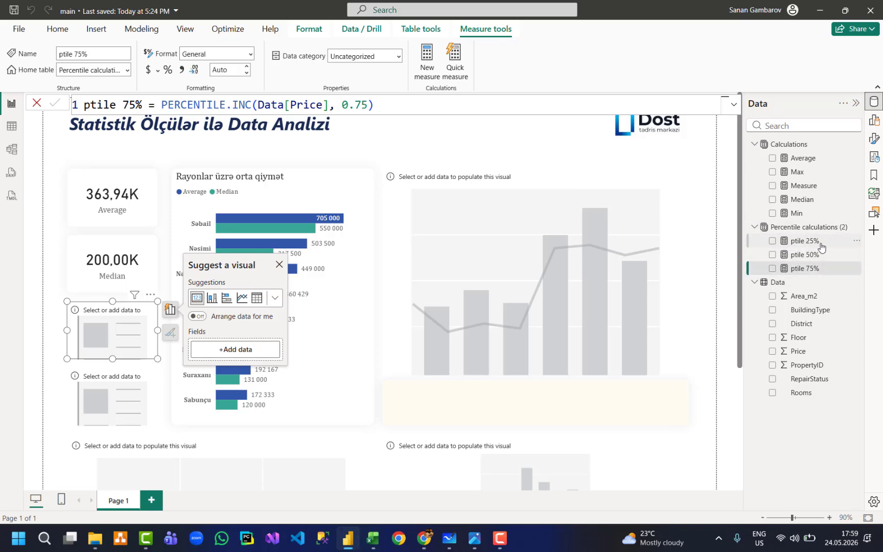
Switch to Microsoft Whiteboard and scribble a mark on each of the number line's four segments with the multicolour pen.
key("alt+Tab")
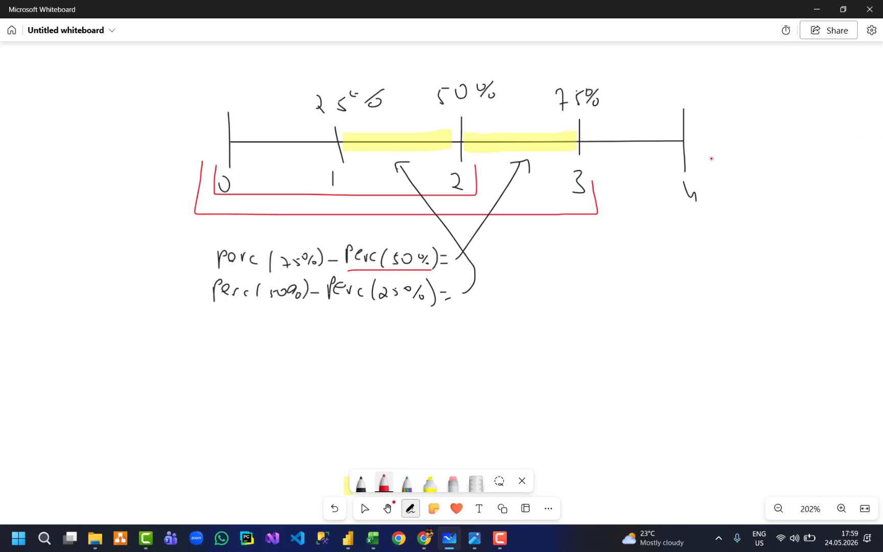
key("alt+Tab")
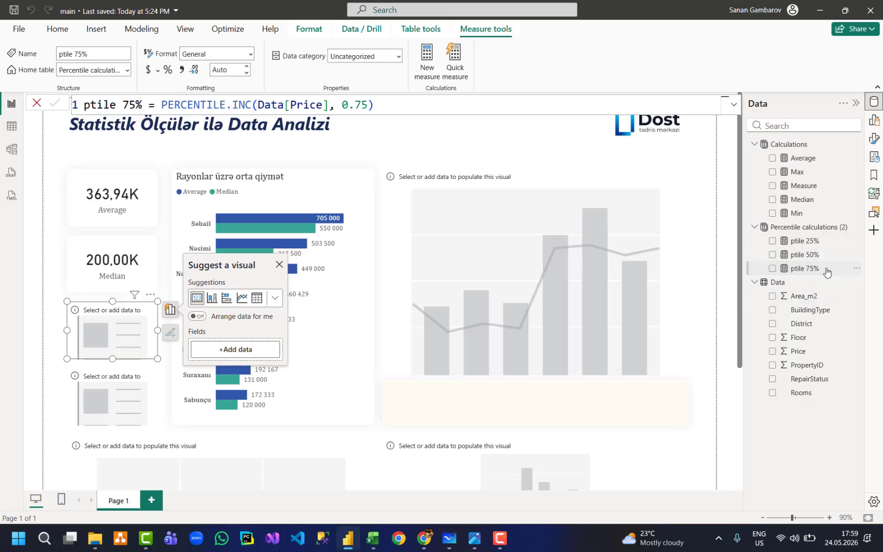
key("alt+Tab")
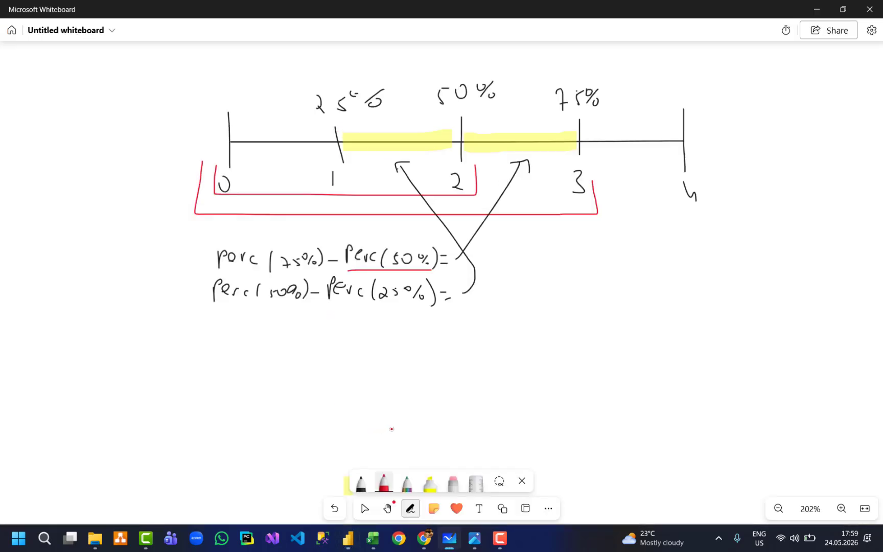
left_click(407, 483)
left_click_drag(284, 143, 299, 144)
left_click_drag(391, 139, 413, 144)
left_click_drag(525, 134, 529, 144)
mouse_move(644, 134)
left_mouse_down()
mouse_move(655, 149)
mouse_move(646, 144)
left_mouse_up()
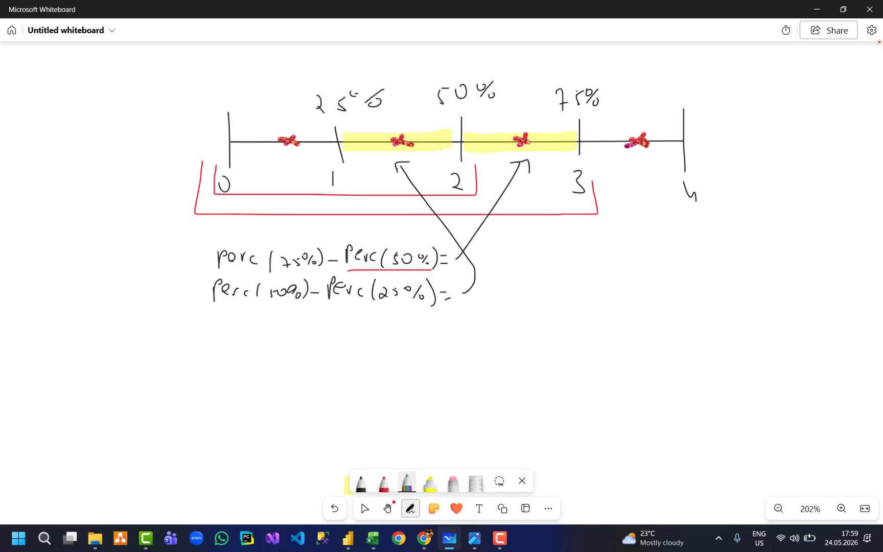
Switch back to Power BI and create a new measure named IQR 25-50 in Percentile calculations (2), leaving blank lines below its name.
key("alt+Tab")
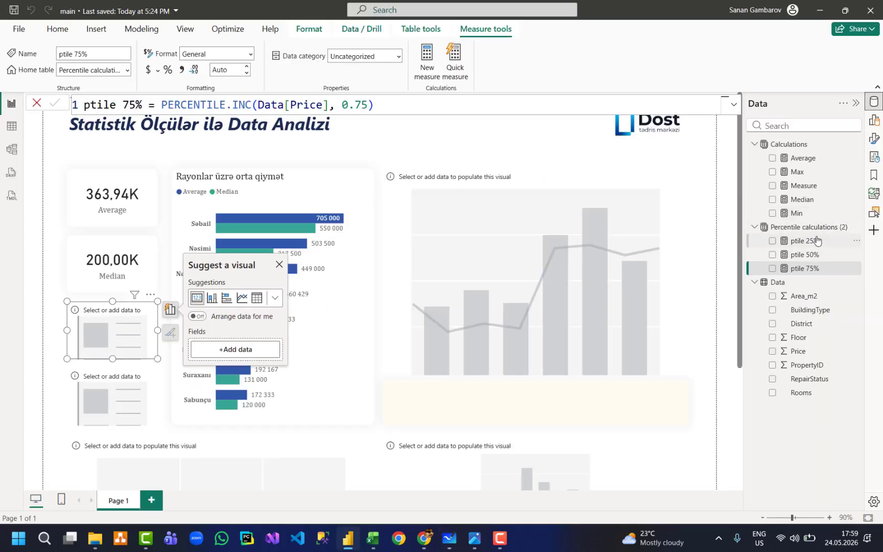
right_click(799, 227)
left_click(744, 248)
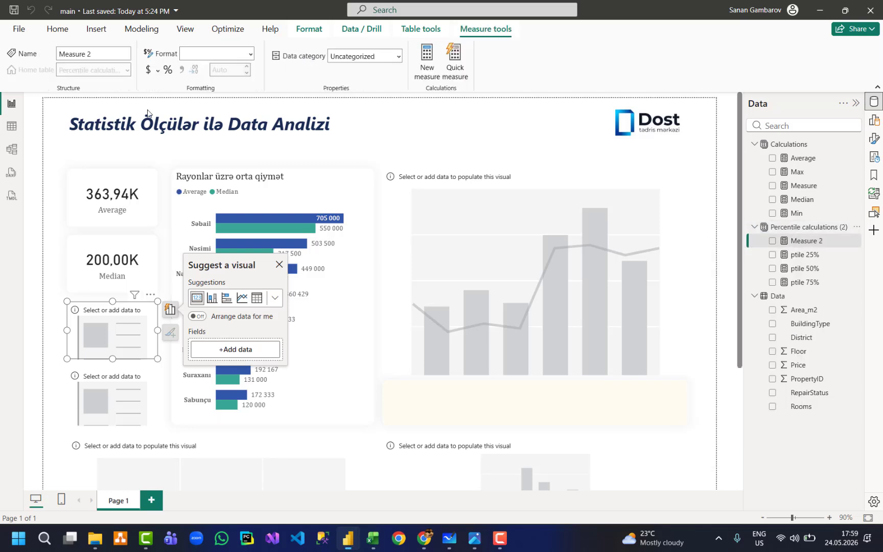
left_click_drag(147, 108, 59, 111)
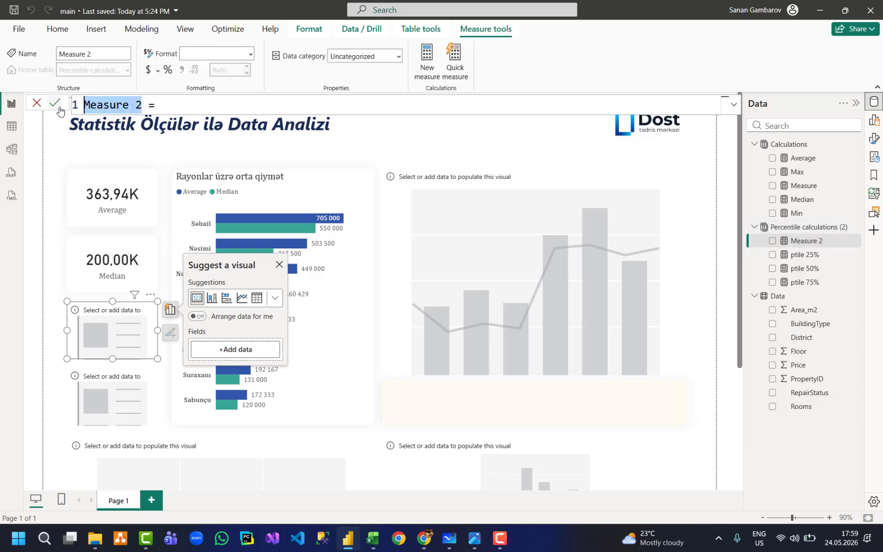
key("BackSpace")
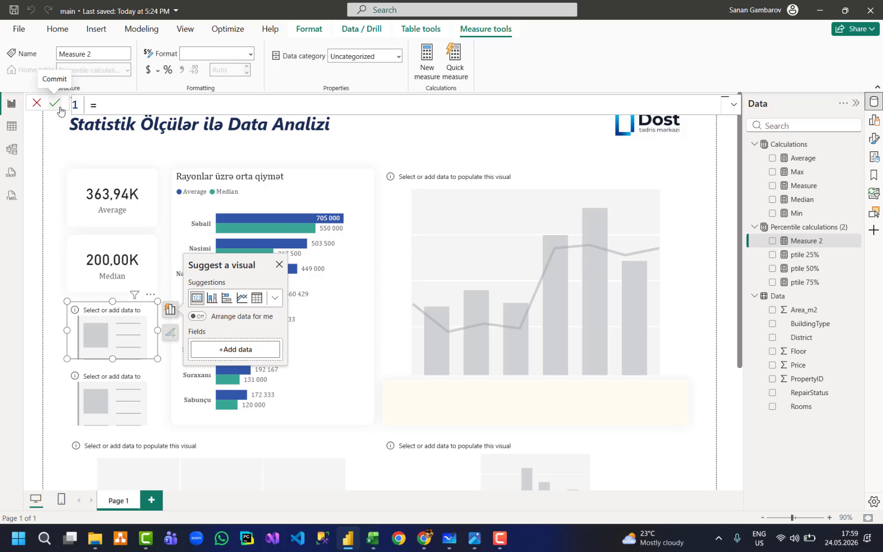
type("IQR 25-50")
key("shift+Return")
key("shift+Return")
key("shift+Return")
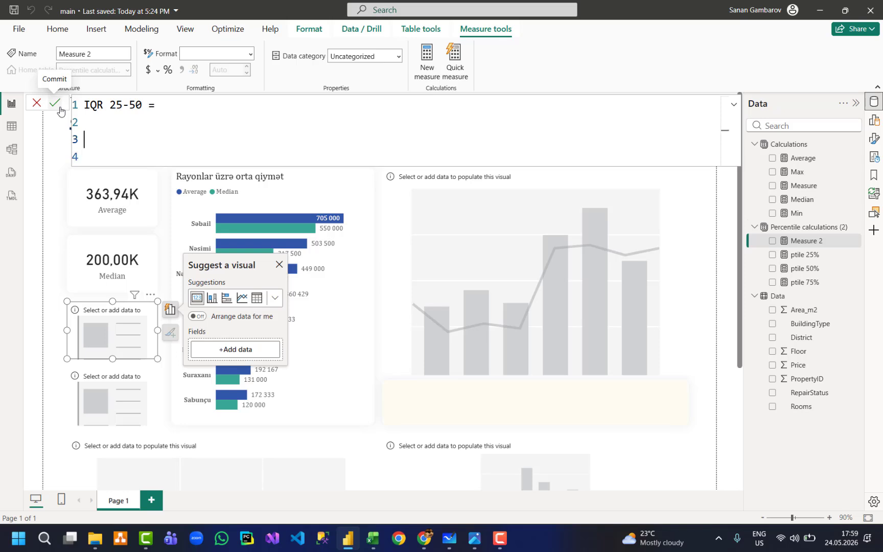
Define IQR 25-50 as [ptile 50%] - [ptile 25%] and commit the measure.
type("pti")
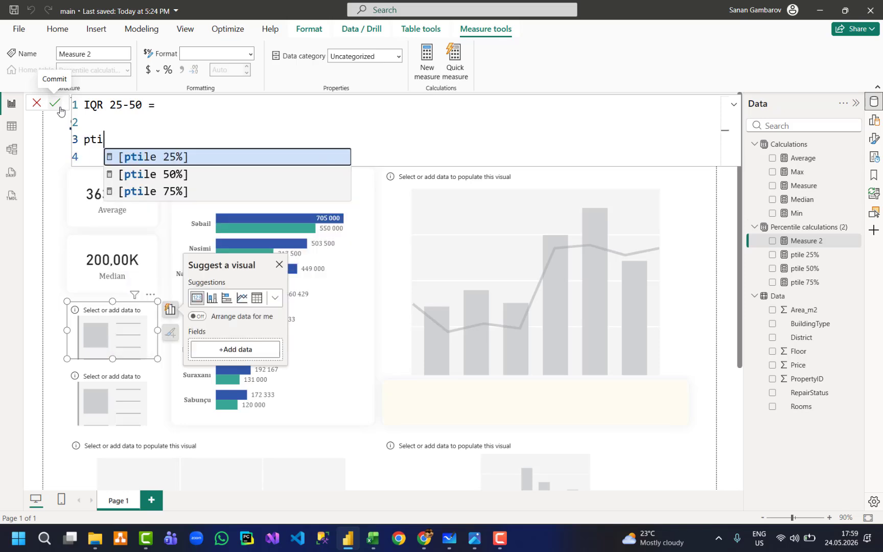
key("Down")
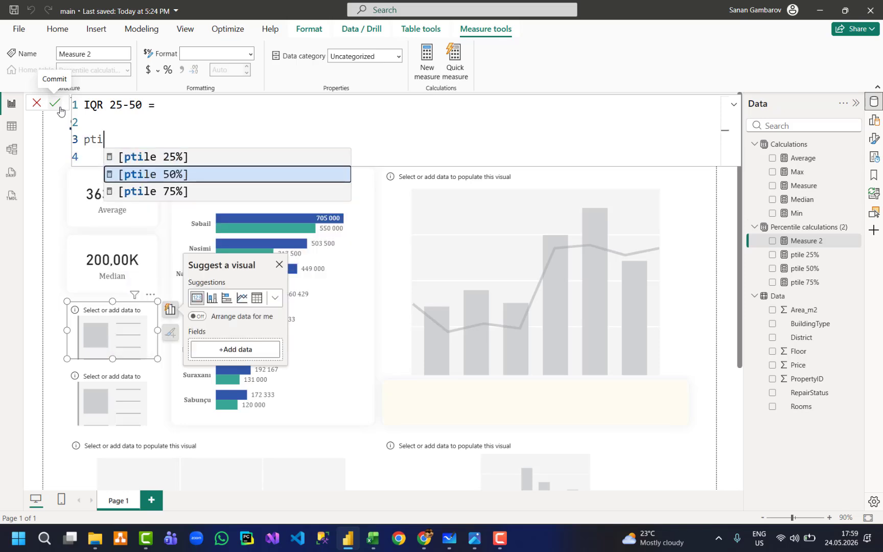
key("Tab")
type("- ")
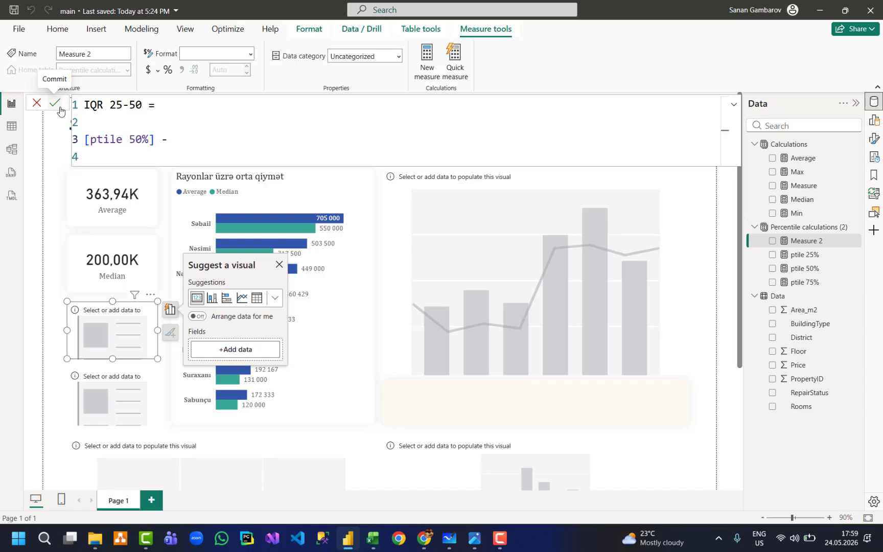
type("ptil")
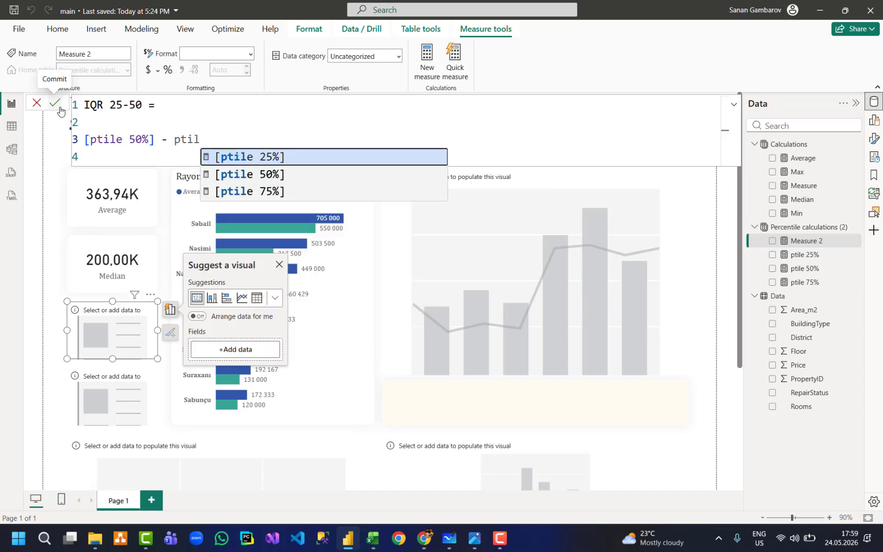
key("Tab")
left_click(56, 102)
Check the IQR 25-50 formula against the Whiteboard sketch, and copy it into a new measure in Percentile calculations (2).
key("alt+Tab")
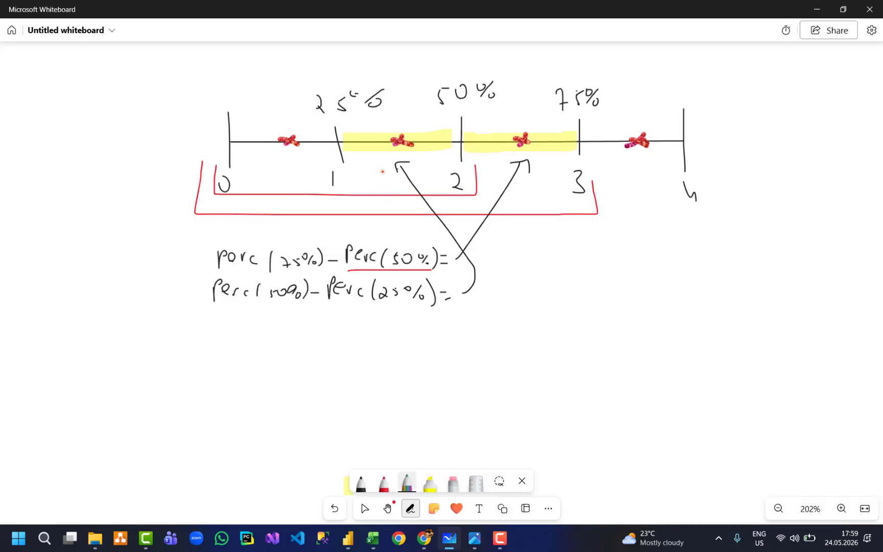
key("alt+Tab")
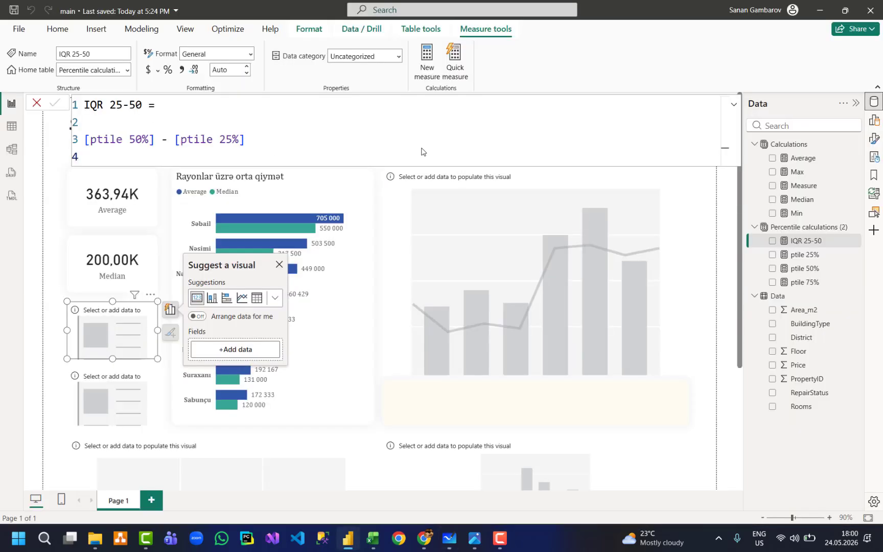
key("alt+Tab")
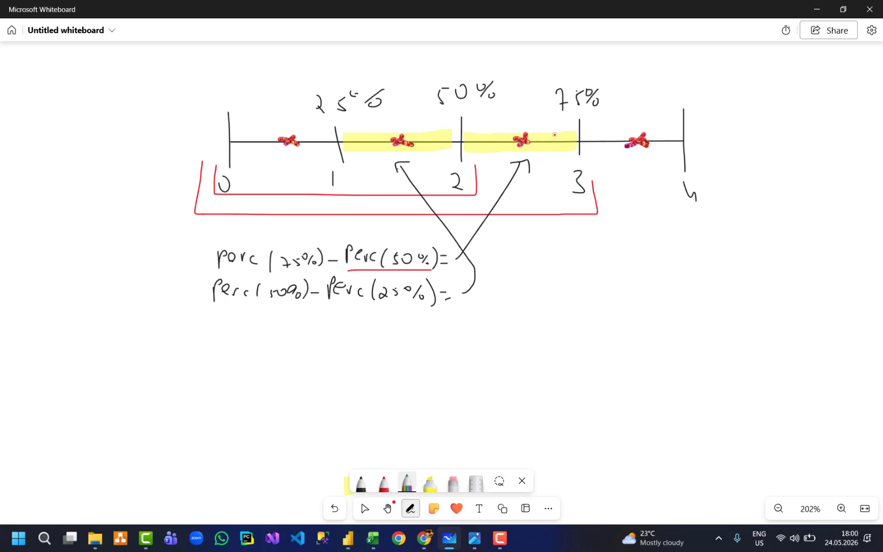
key("alt+Tab")
left_click(259, 142)
key("ctrl+a")
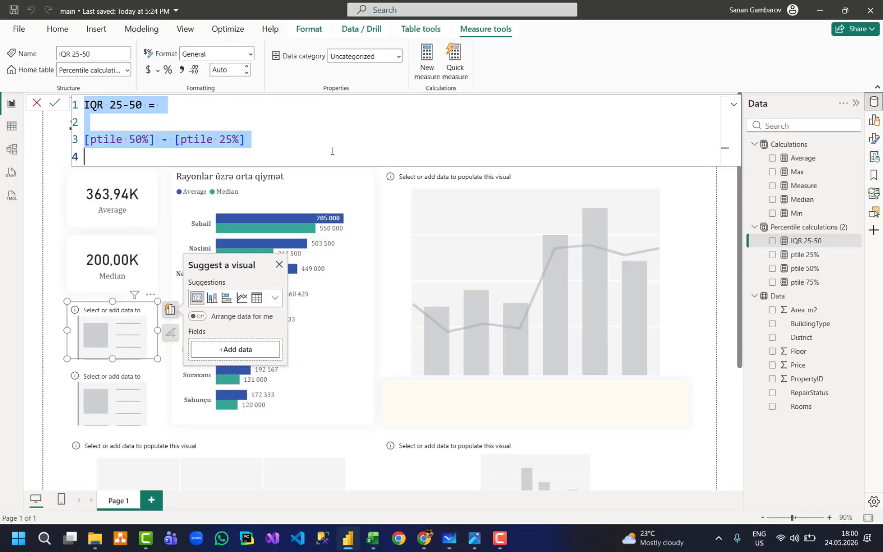
right_click(797, 228)
left_click(784, 248)
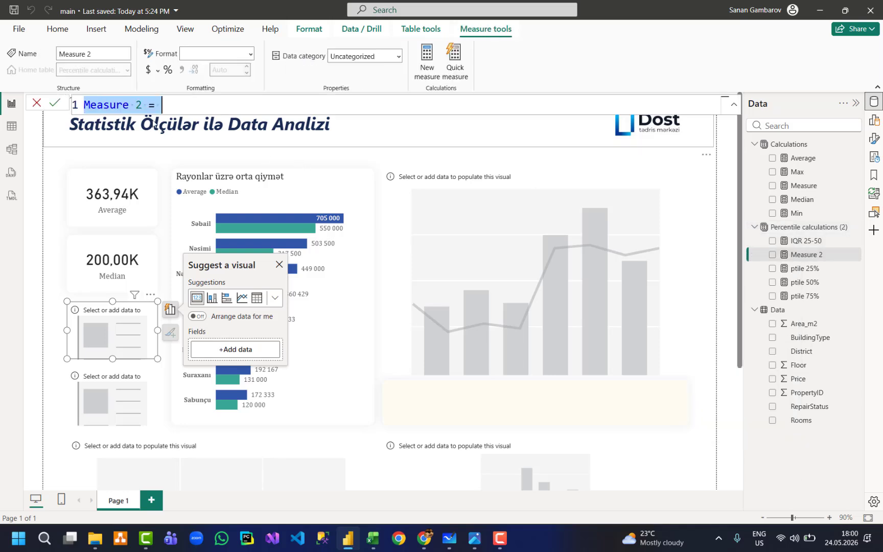
key("ctrl+v")
Change the name in the pasted formula to IQR 50-75.
double_click(120, 108)
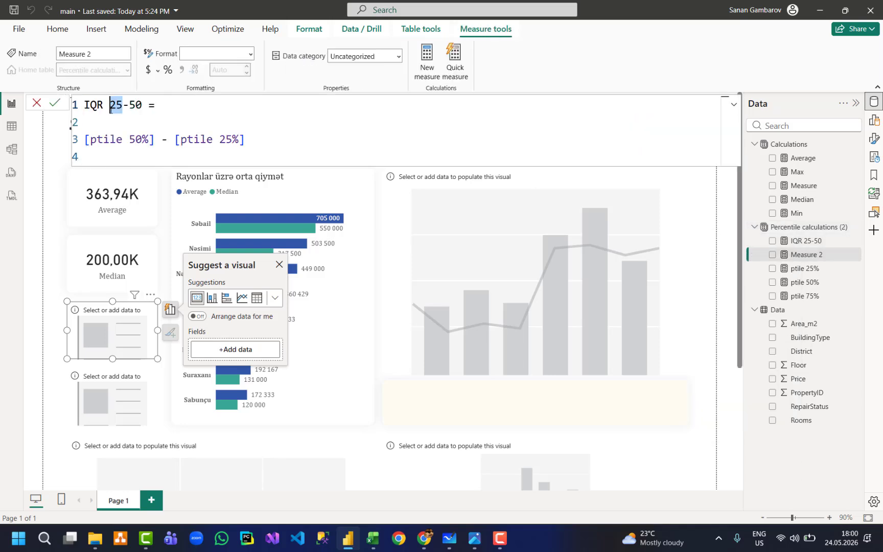
type("50")
key("Right")
key("Right")
key("Right")
key("BackSpace")
key("BackSpace")
type("75")
Change the IQR 50-75 expression to [ptile 75%] - [ptile 50%] and commit the measure.
key("Down")
key("Down")
key("BackSpace")
key("BackSpace")
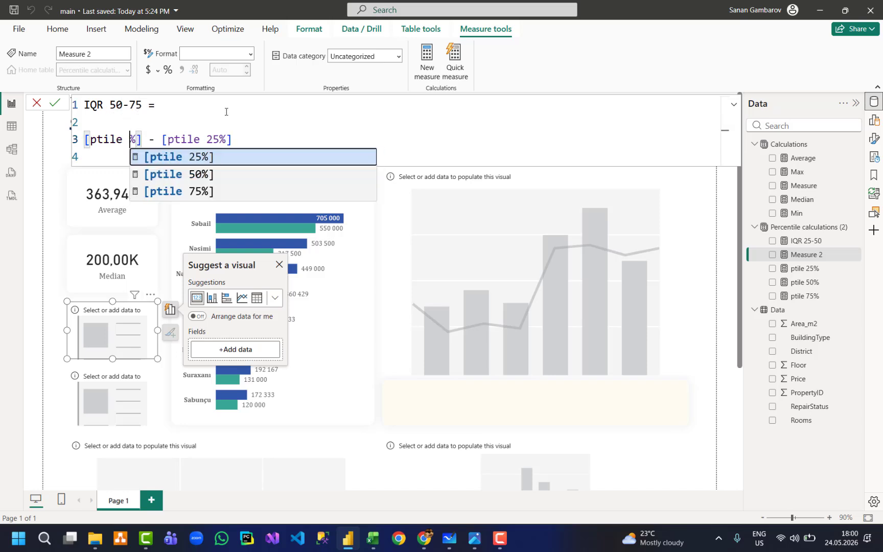
type("75")
left_click(235, 140)
key("BackSpace")
key("BackSpace")
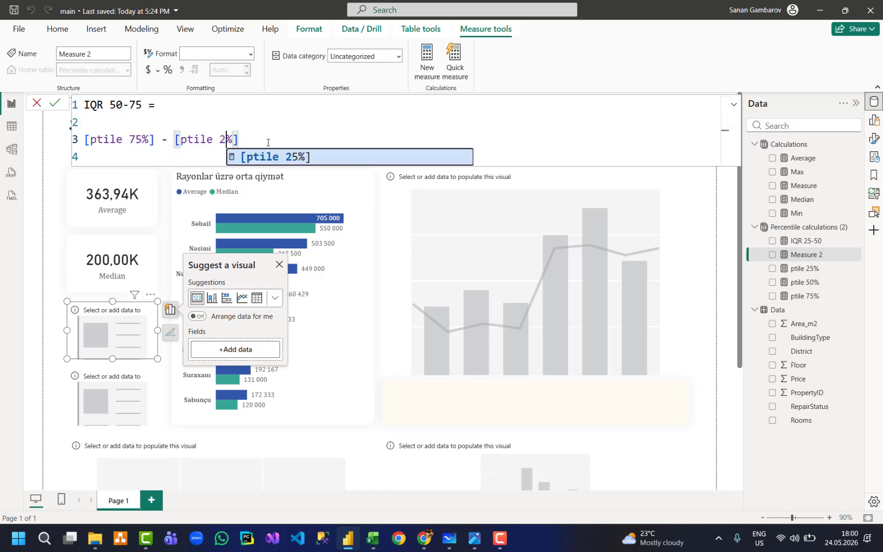
type("50")
left_click(268, 143)
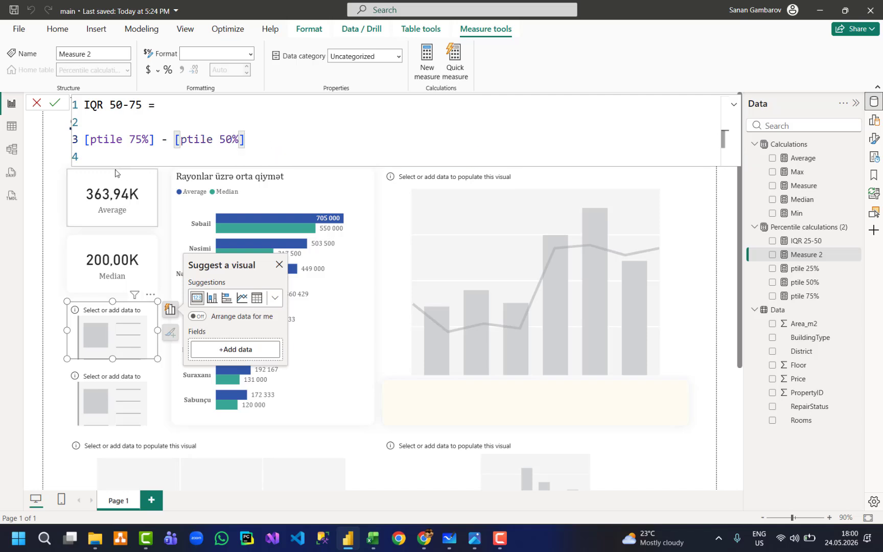
left_click(54, 104)
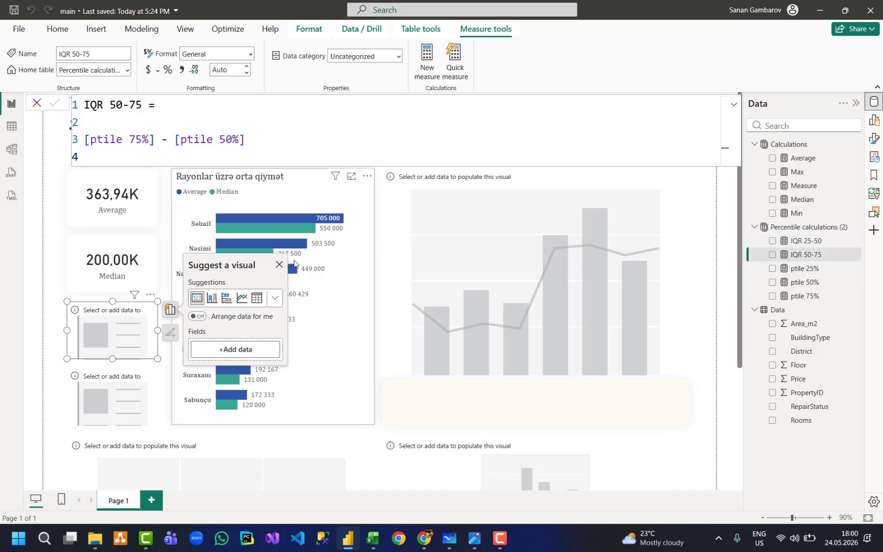
Switch to boxplot sample.png in the image viewer, examine the district price box plot, and return to Power BI.
left_click(714, 200)
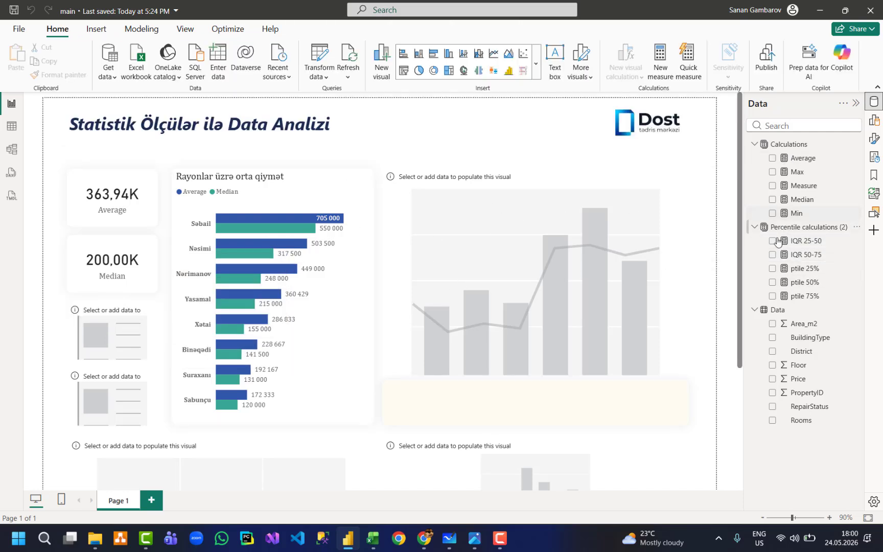
key("alt+Tab")
key("Tab")
key("Tab")
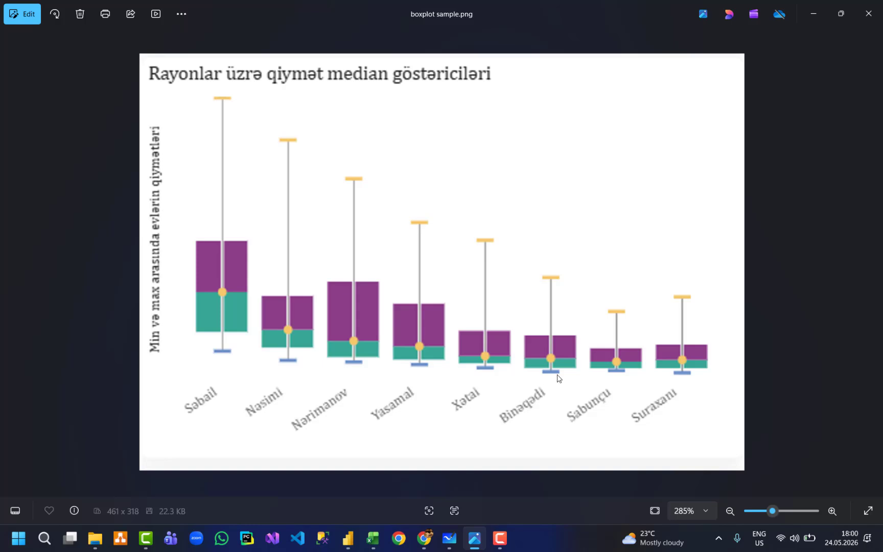
left_click(813, 14)
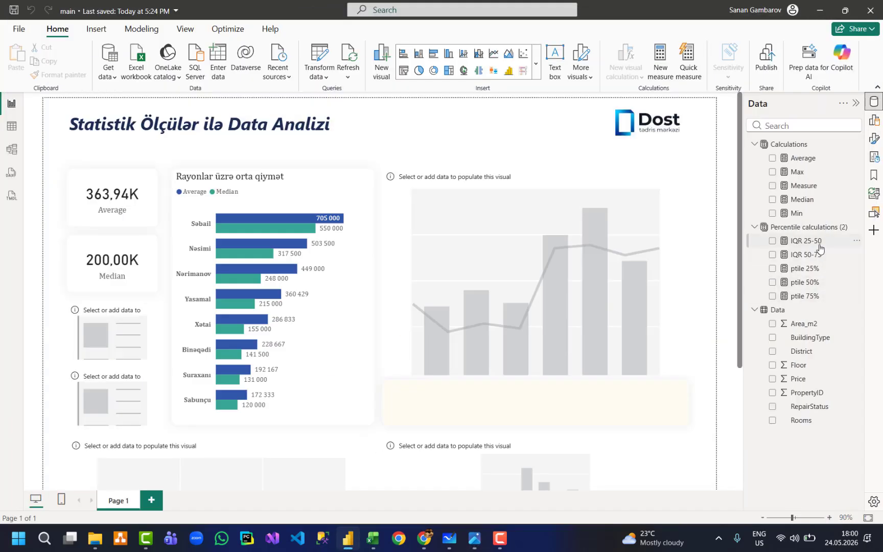
Review the formulas of the IQR and ptile measures in Percentile calculations (2), ending on IQR 25-50.
left_click(820, 247)
left_click(816, 256)
left_click(817, 269)
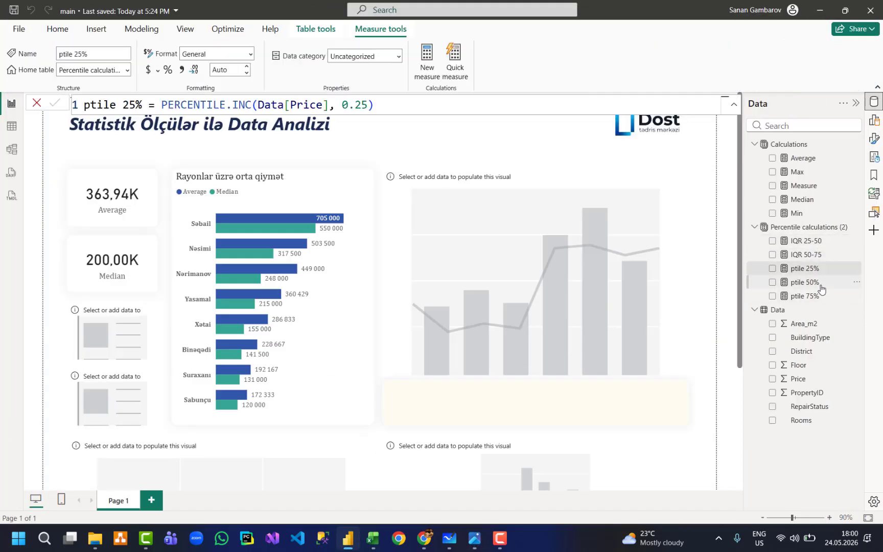
left_click(820, 284)
left_click(819, 242)
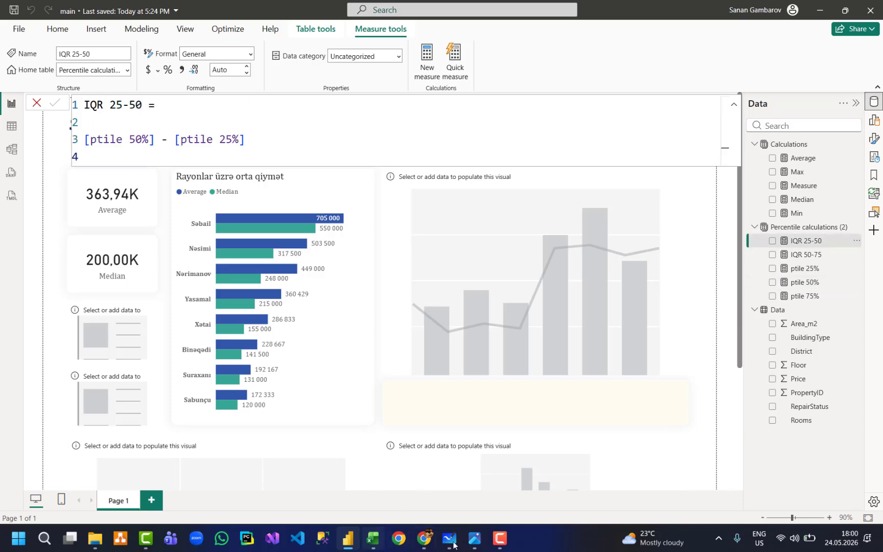
Switch to Excel, look over the INC and EXC percentile table on Sheet4, and return to Power BI.
left_click(373, 538)
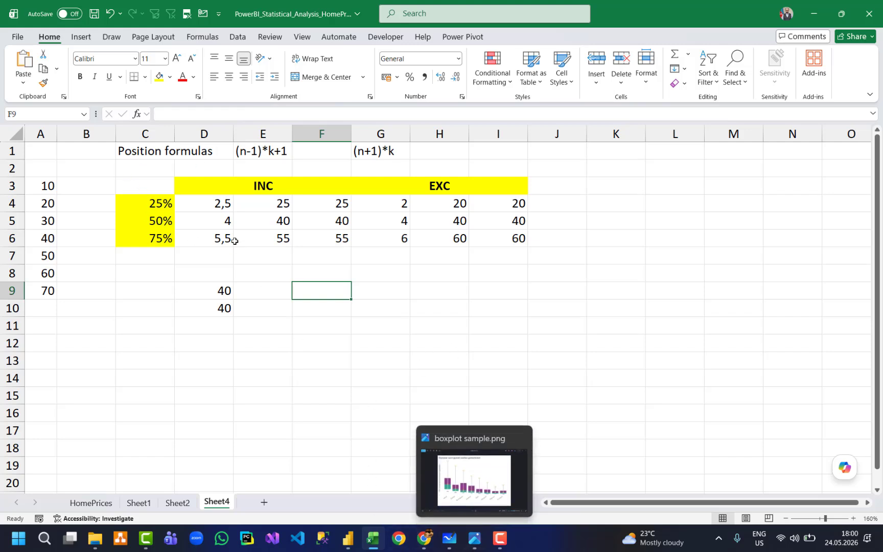
left_click(440, 362)
left_click(279, 361)
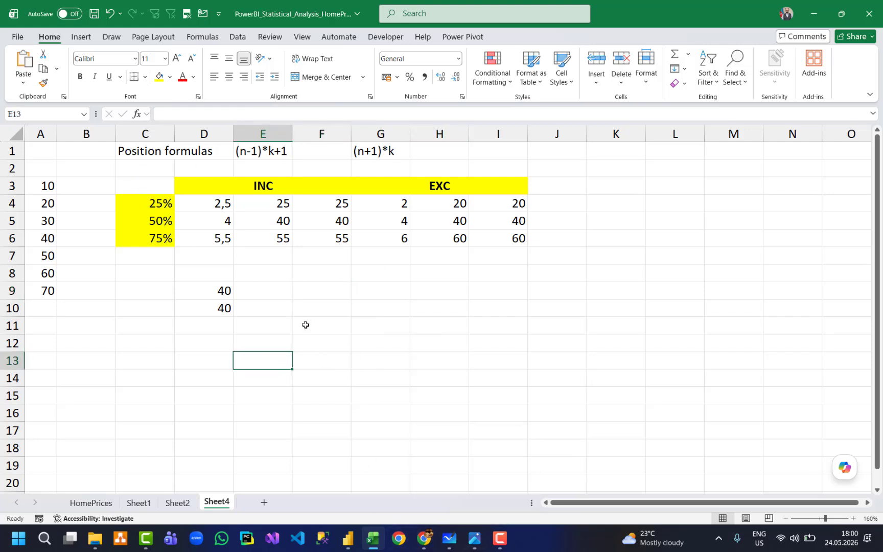
left_click(814, 14)
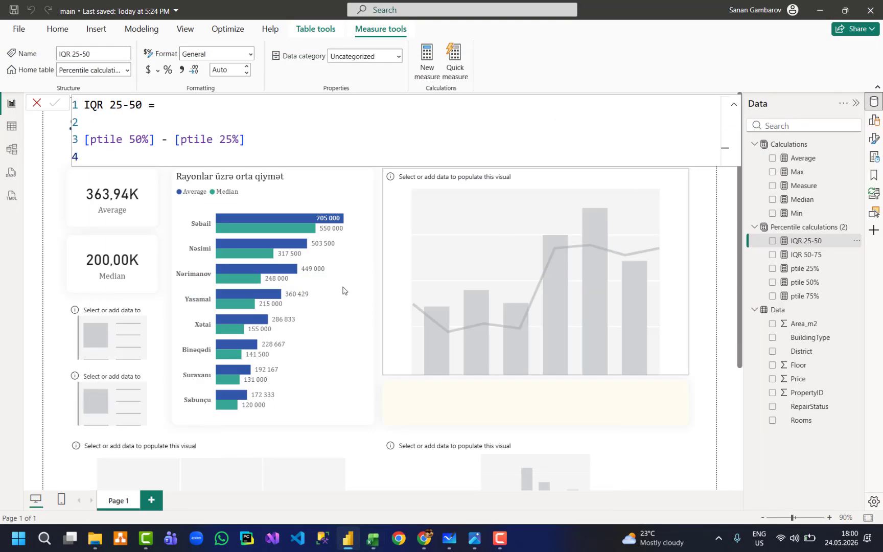
Select the empty combo chart on the report page and consult boxplot sample.png as its reference.
left_click(687, 194)
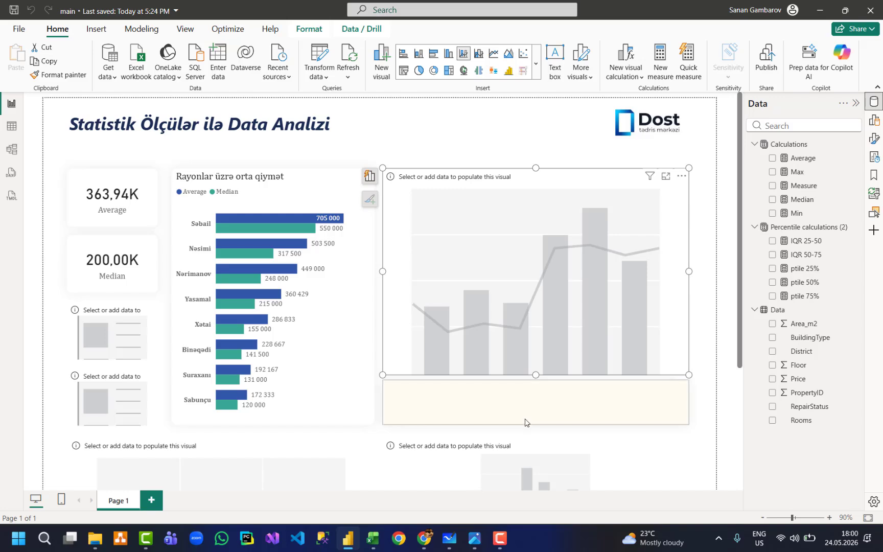
key("alt+Tab")
key("alt+Tab")
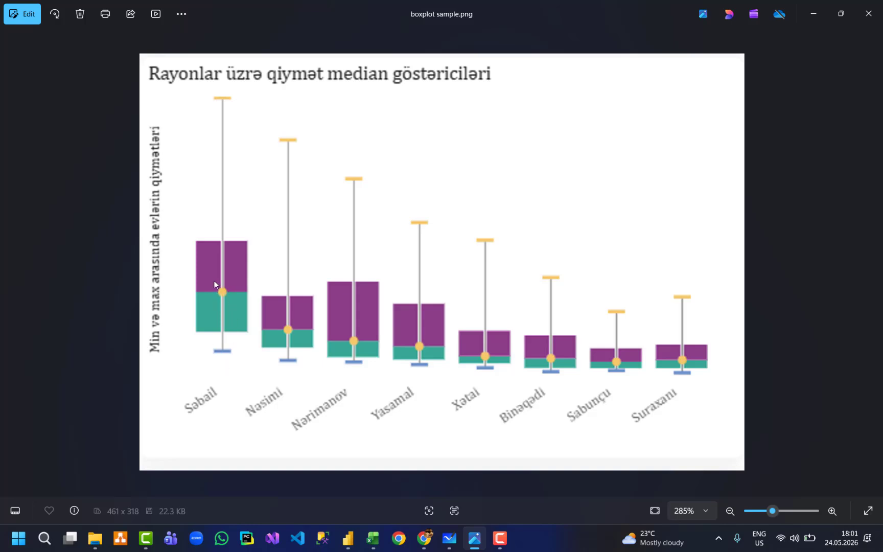
left_click(813, 14)
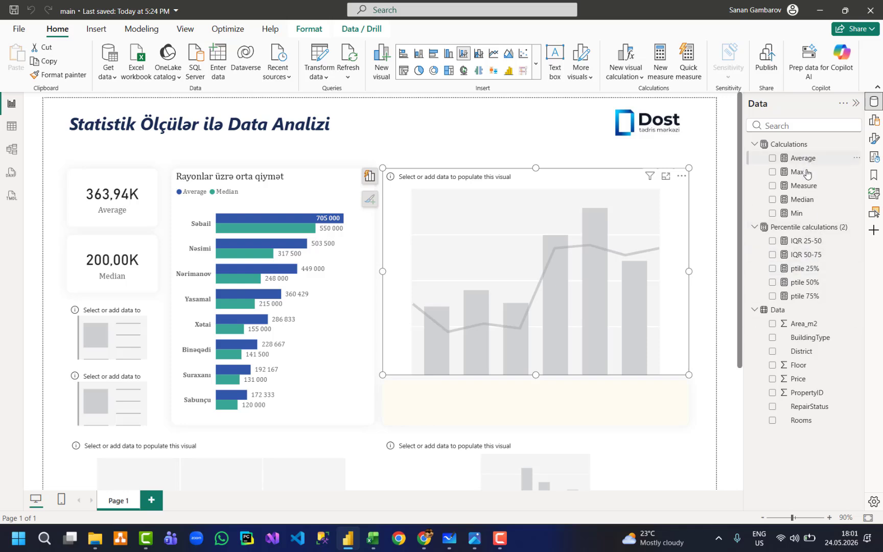
Review the formulas of the Max and Min measures in the Calculations table.
left_click(807, 145)
left_click(811, 174)
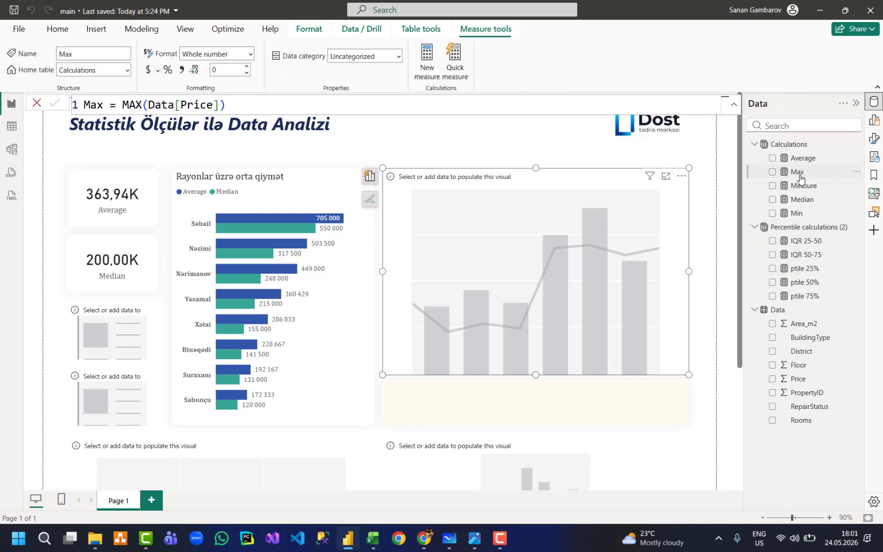
left_click(817, 212)
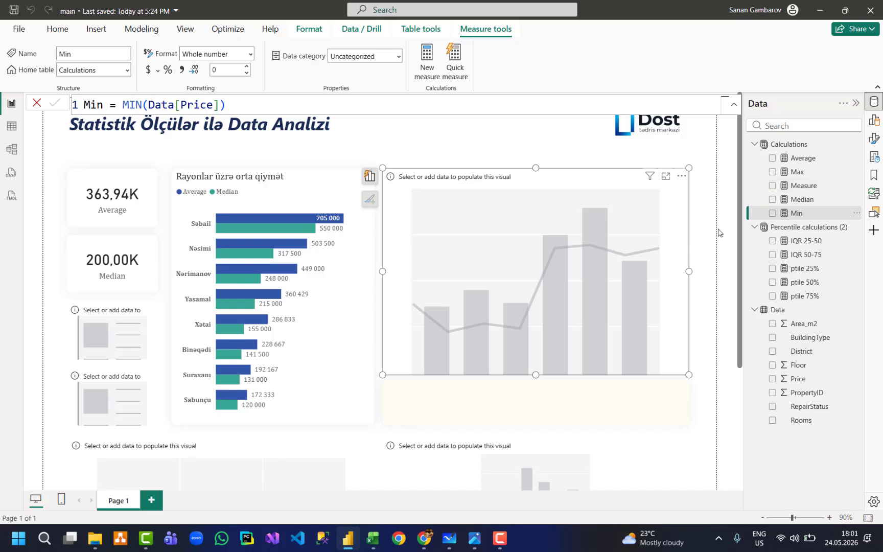
Add the Min, Median and Max measures, in that order, to the empty combo chart's line y-axis.
left_click(370, 175)
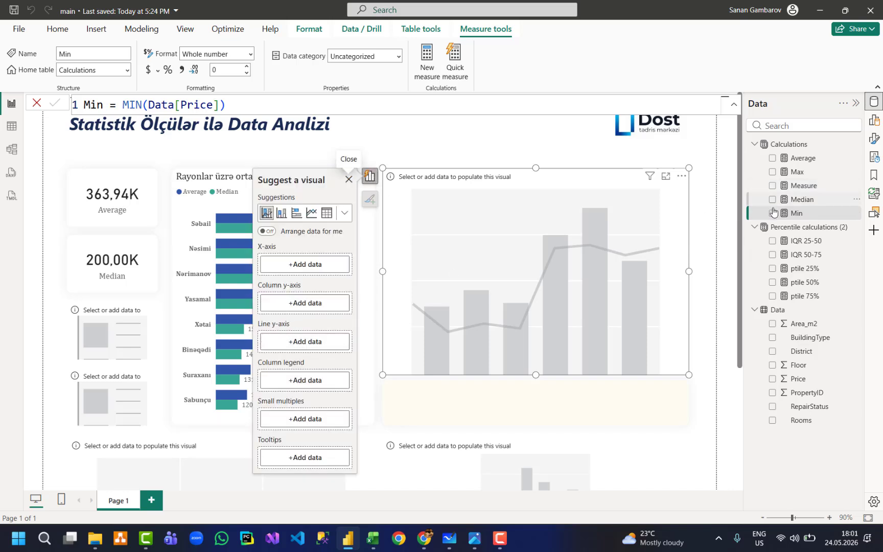
left_click_drag(774, 213, 307, 342)
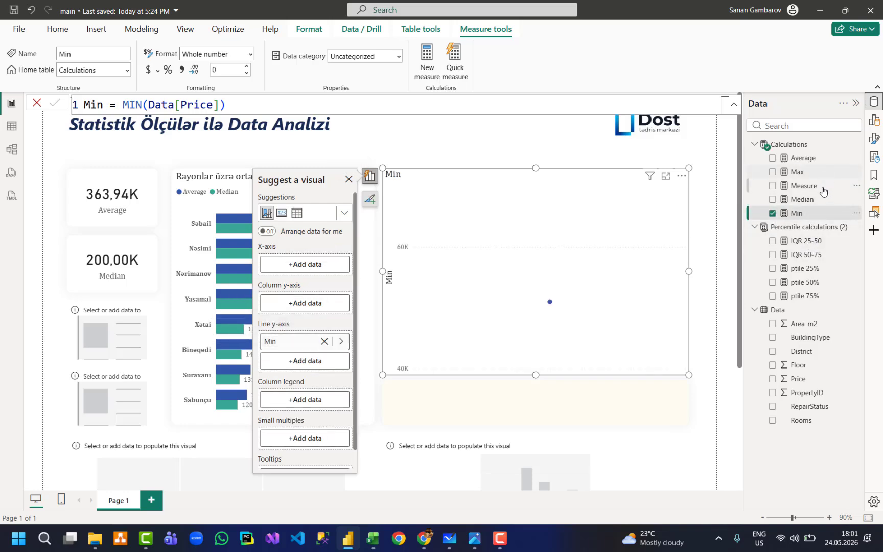
left_click_drag(804, 200, 299, 361)
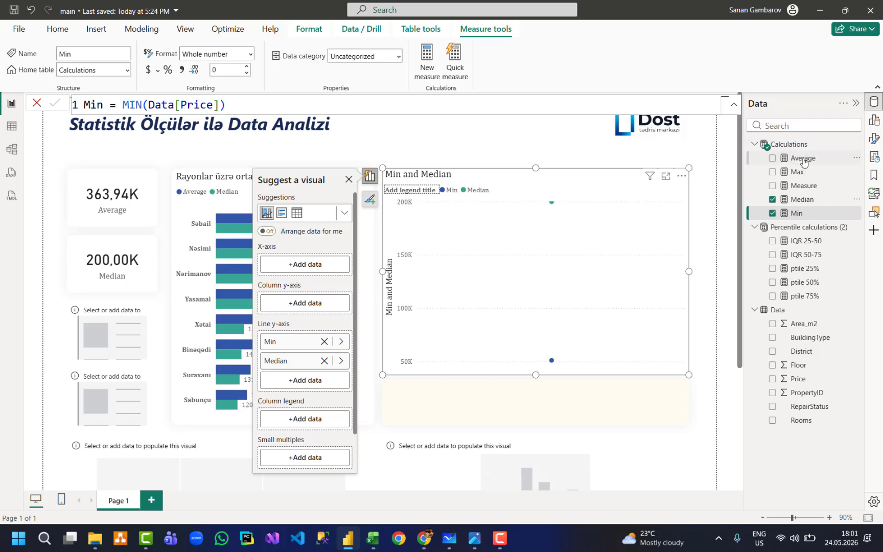
left_click_drag(805, 173, 276, 391)
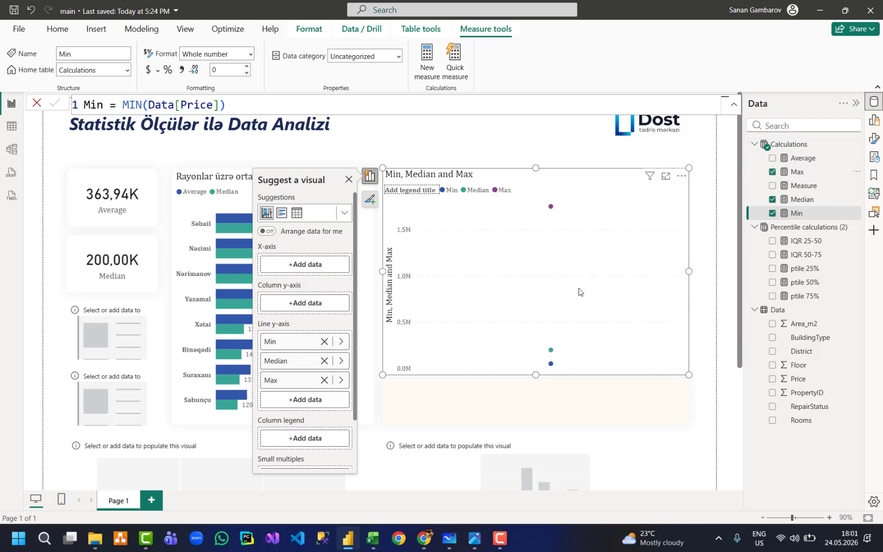
Consult boxplot sample.png in the image viewer, return to Power BI, and put District on the combo chart's X-axis.
key("alt+Tab")
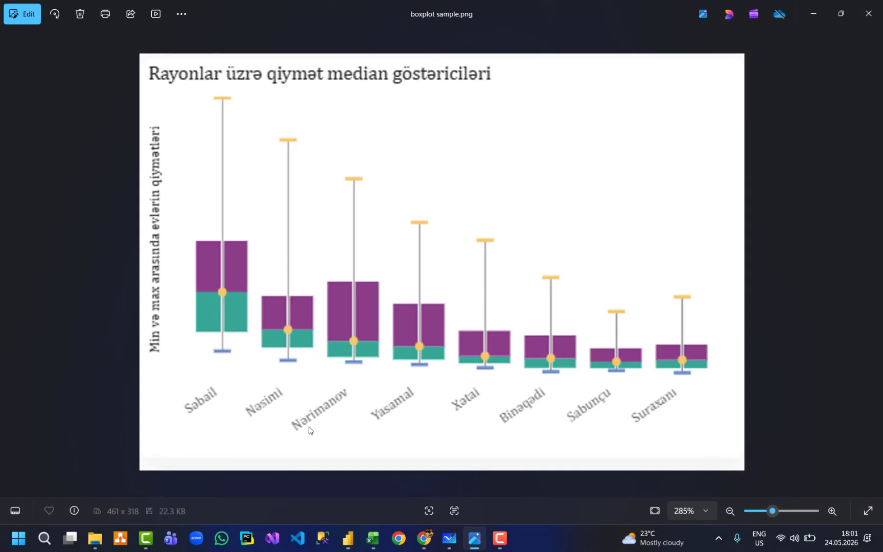
key("alt+Tab")
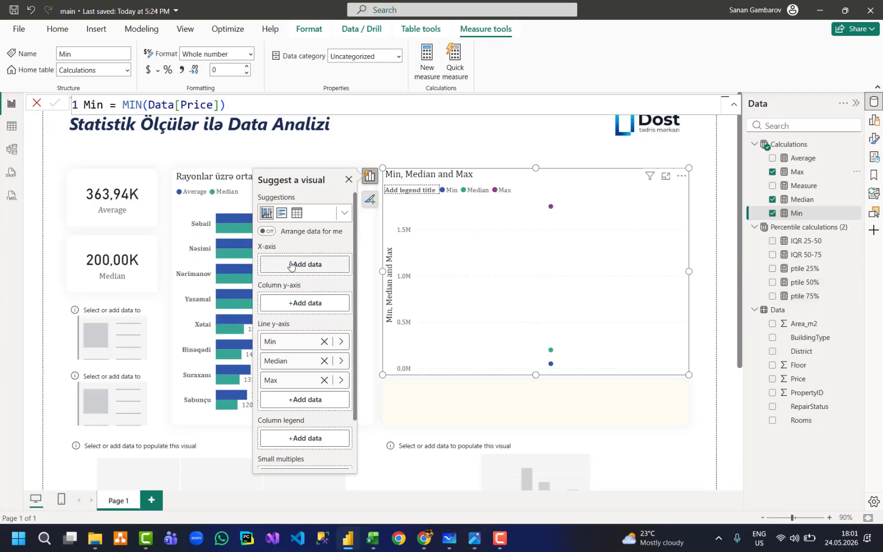
left_click_drag(836, 351, 299, 258)
scroll(511, 245, "down", 2)
scroll(735, 245, "up", 1)
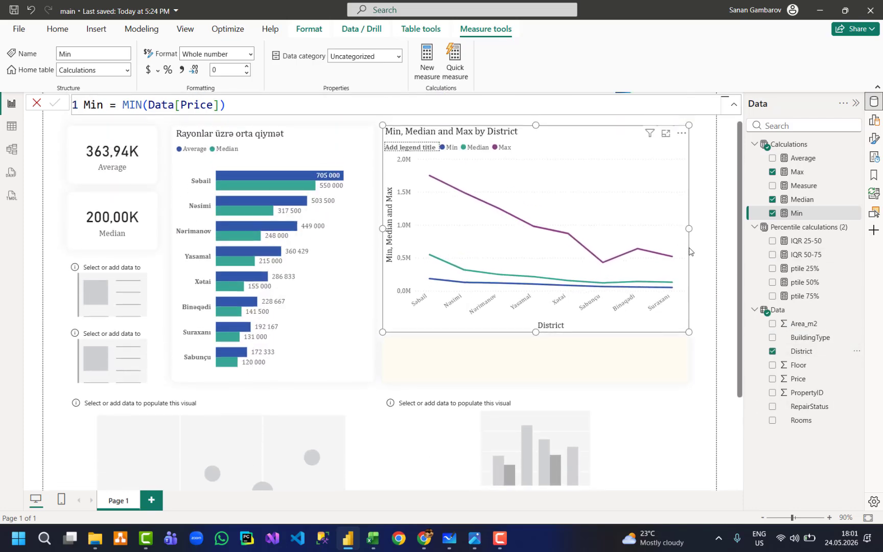
left_click(703, 240)
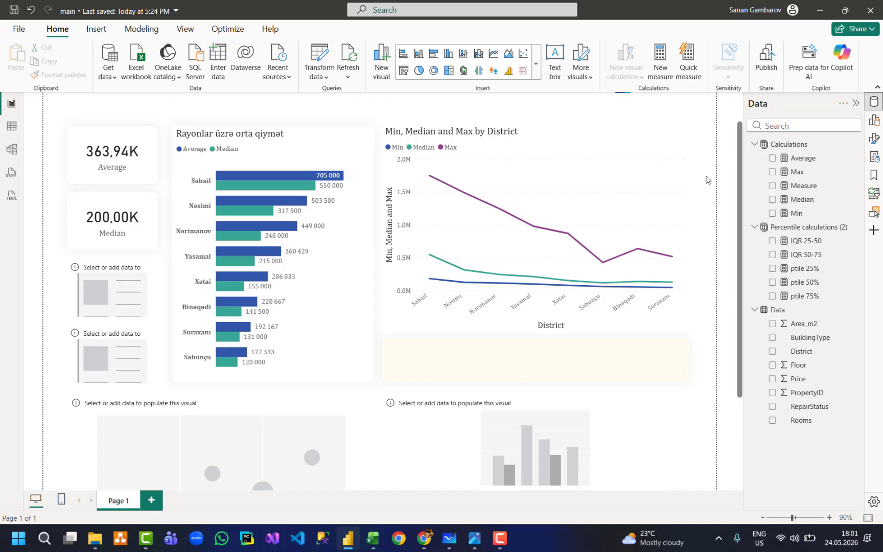
Show markers for all series on the Min, Median and Max by District chart.
scroll(706, 180, "up", 5)
left_click_drag(468, 486, 715, 487)
scroll(714, 348, "down", 1)
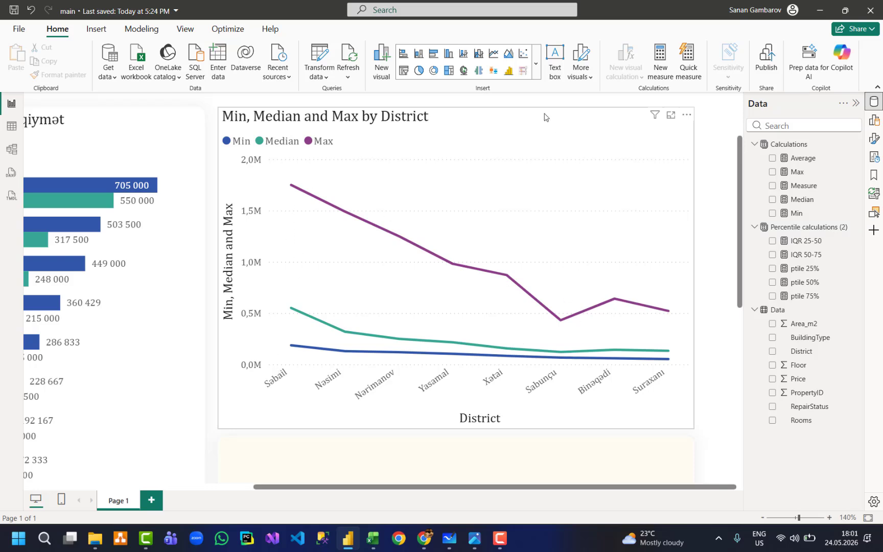
left_click(563, 173)
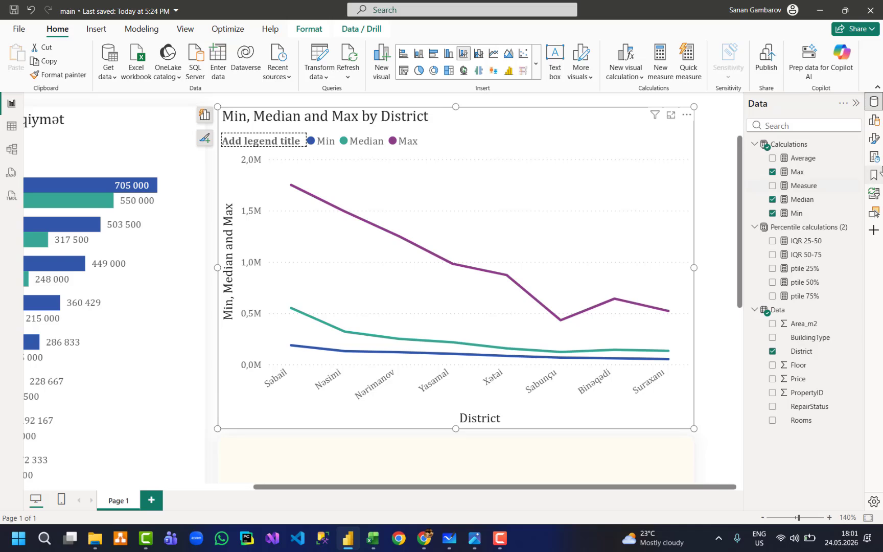
left_click(874, 138)
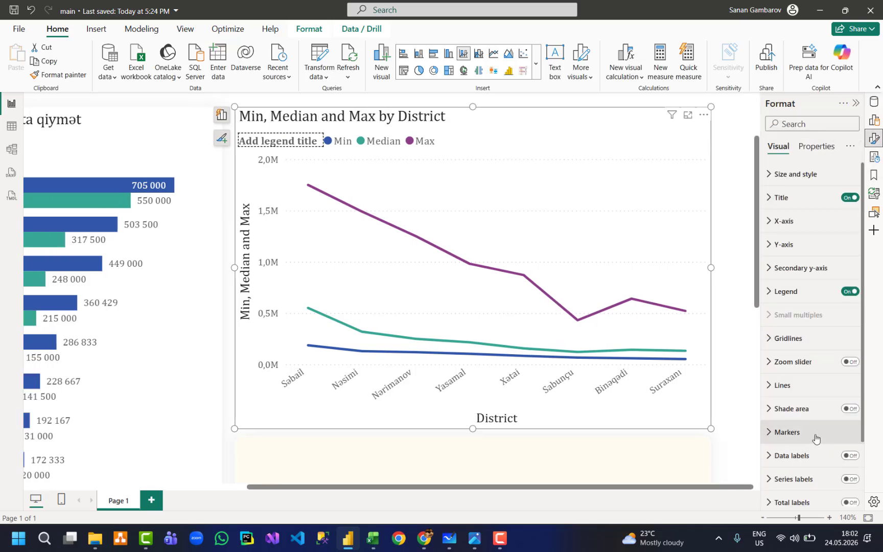
scroll(817, 433, "down", 1)
left_click(805, 374)
scroll(805, 370, "down", 2)
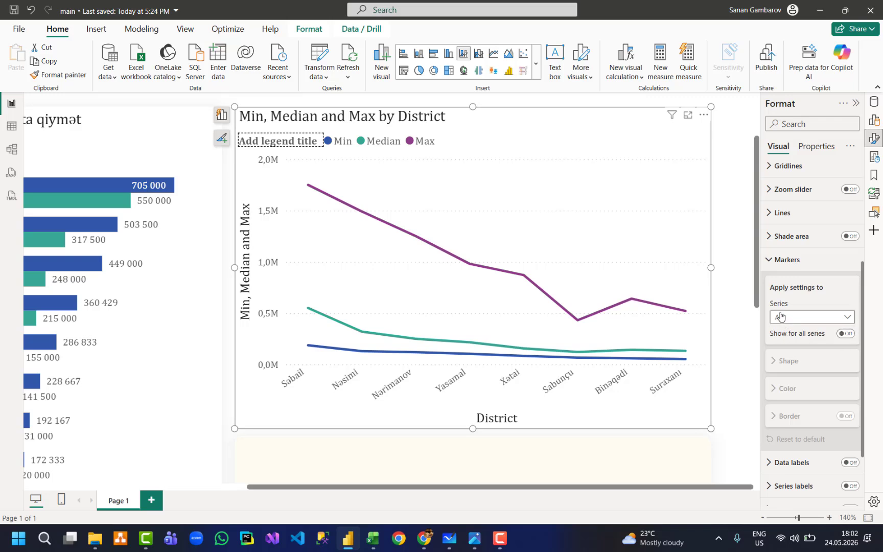
left_click(847, 335)
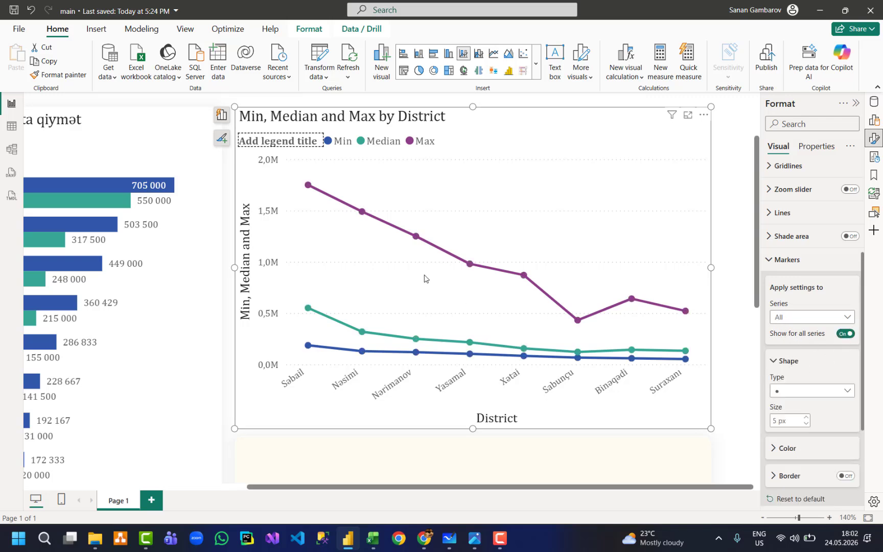
Turn off the title and values of the district chart's Y-axis.
scroll(808, 242, "up", 3)
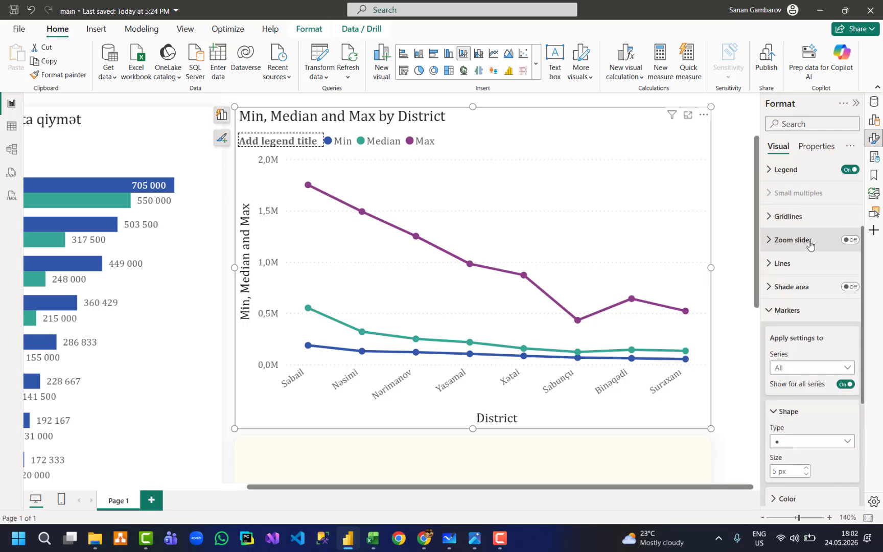
scroll(678, 256, "up", 3)
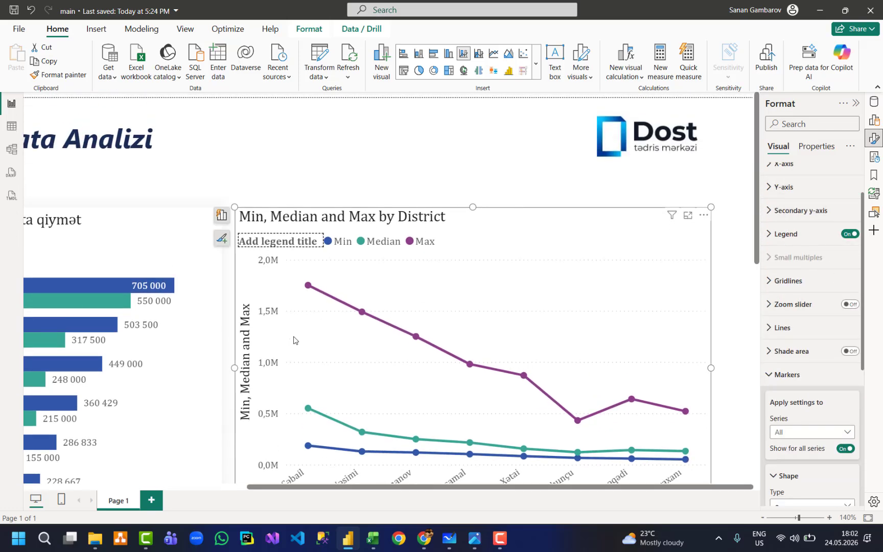
scroll(276, 373, "down", 2)
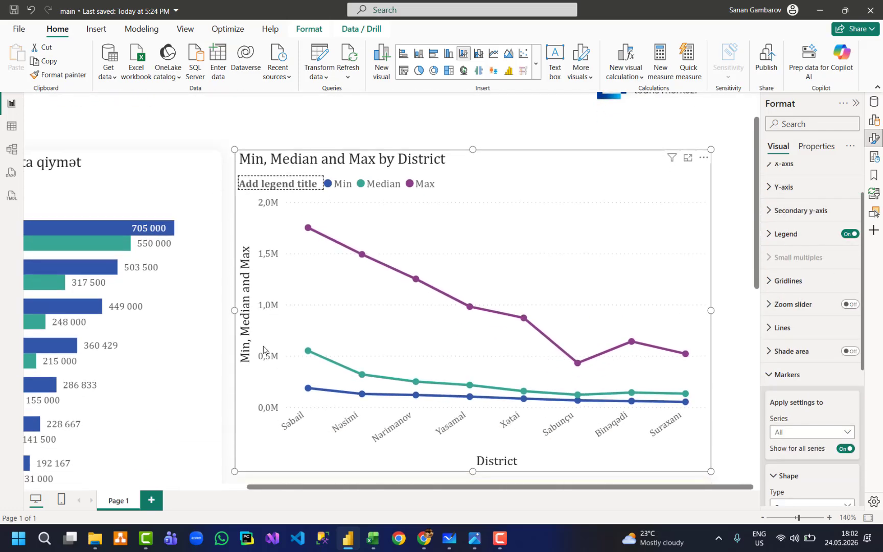
left_click(784, 187)
left_click(844, 362)
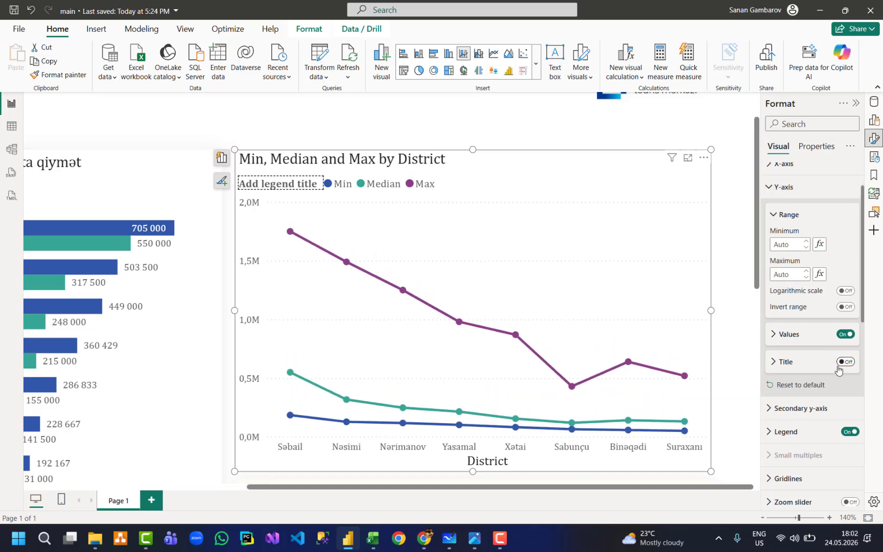
left_click(847, 334)
Turn off the X-axis title and the legend of the district chart.
left_click(797, 171)
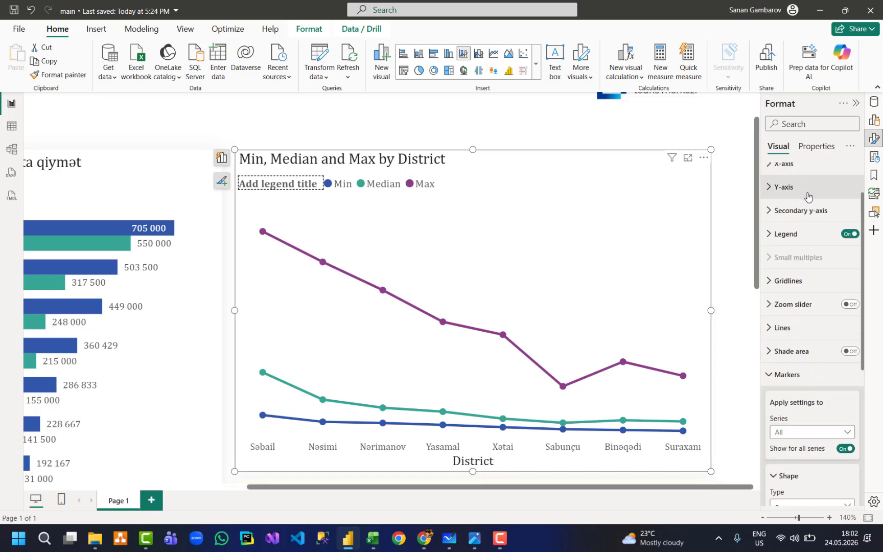
left_click(842, 344)
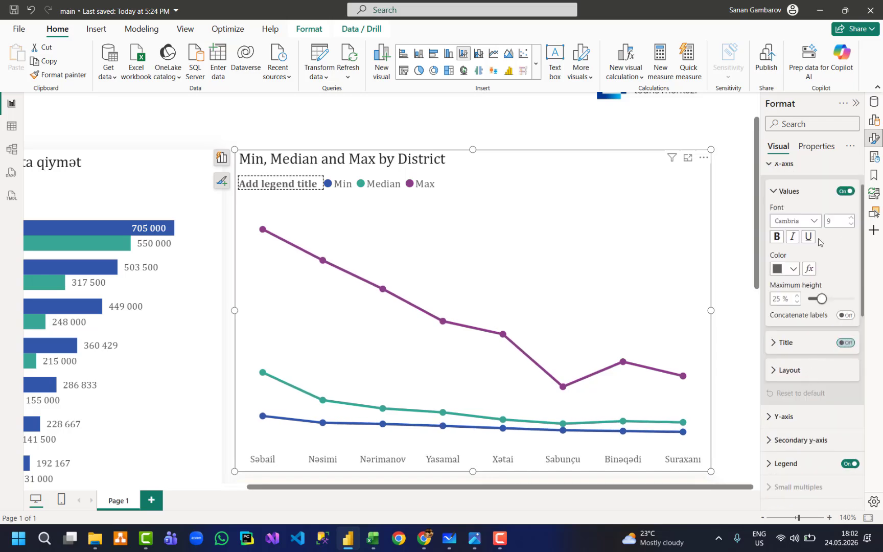
left_click(794, 164)
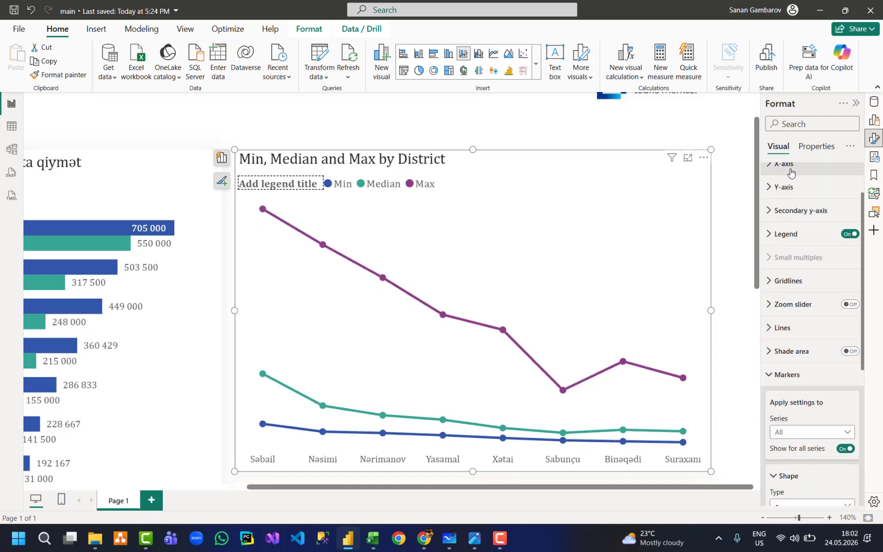
scroll(808, 204, "up", 2)
scroll(808, 203, "up", 1)
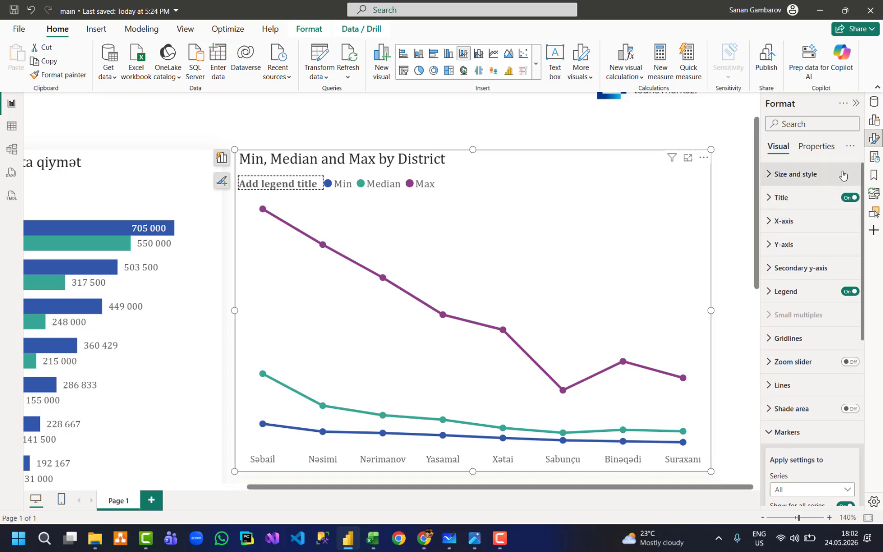
left_click(852, 292)
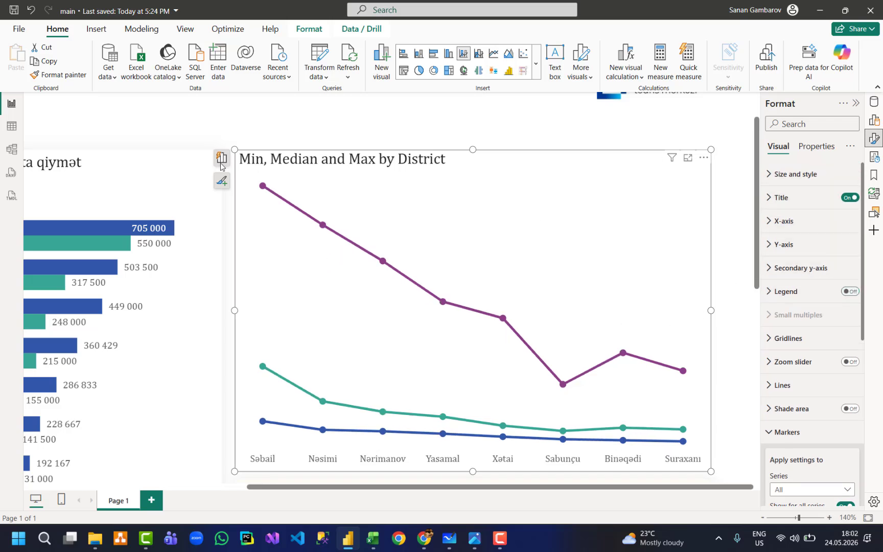
Hide the connecting lines for all series so the district chart shows only its markers.
scroll(801, 357, "down", 2)
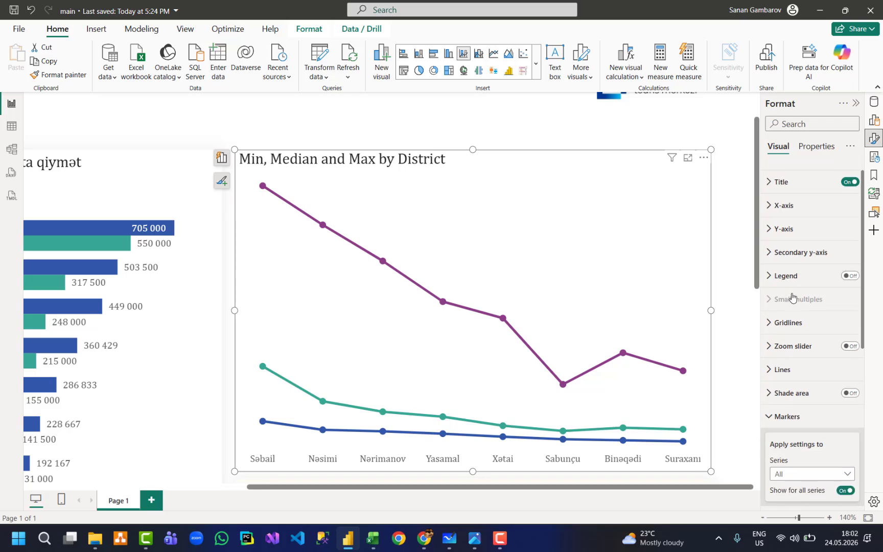
left_click(801, 372)
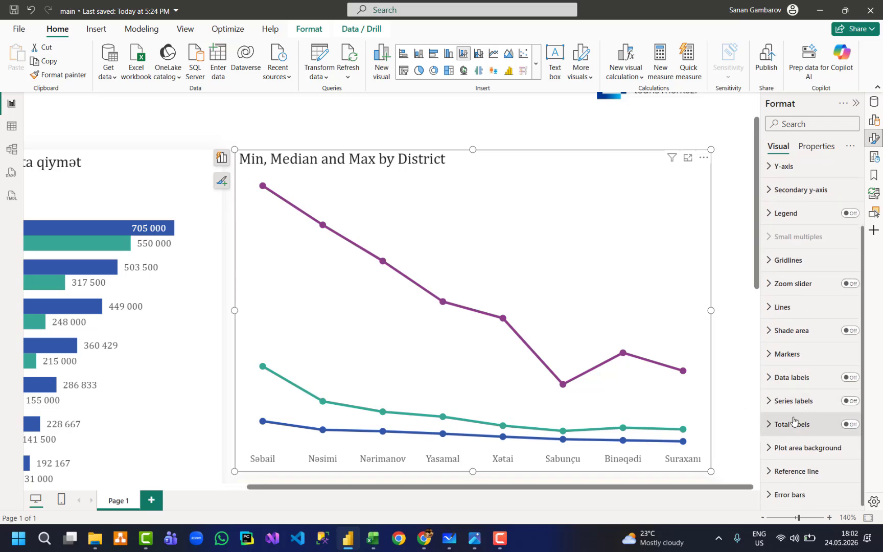
left_click(787, 307)
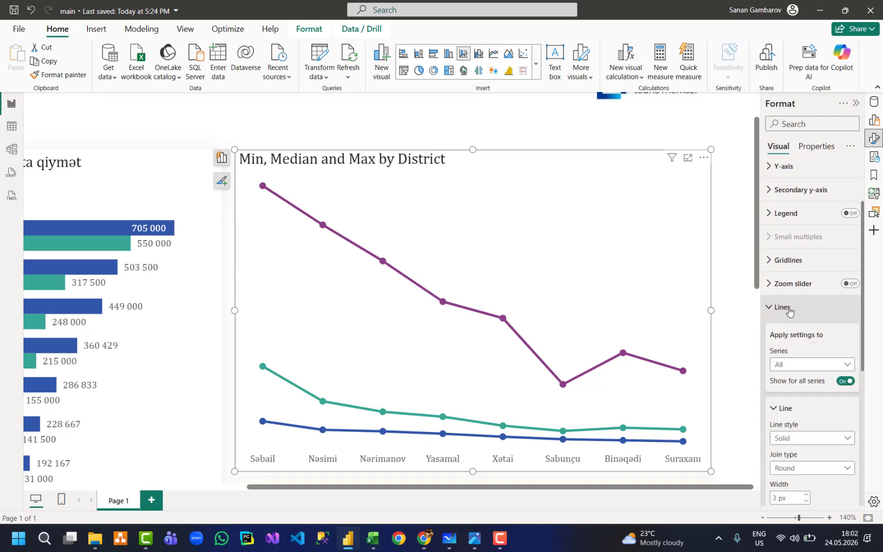
left_click(848, 384)
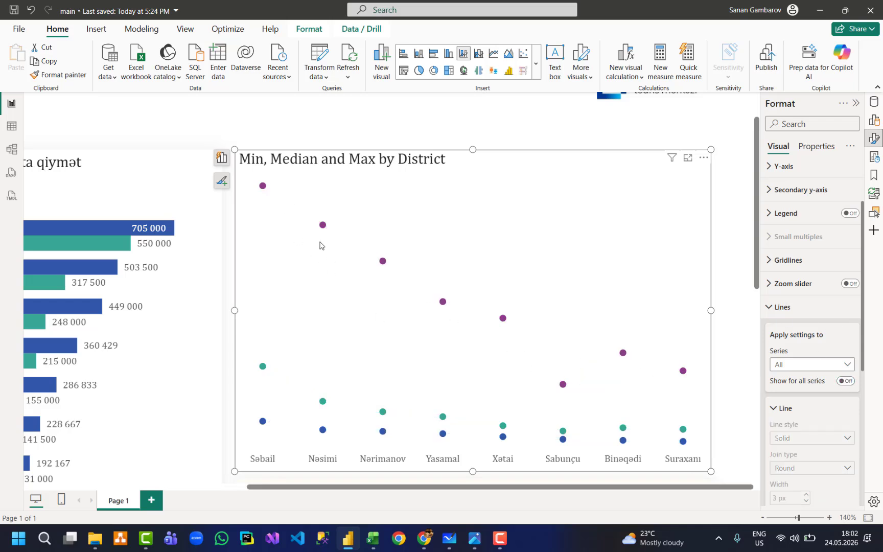
left_click(810, 314)
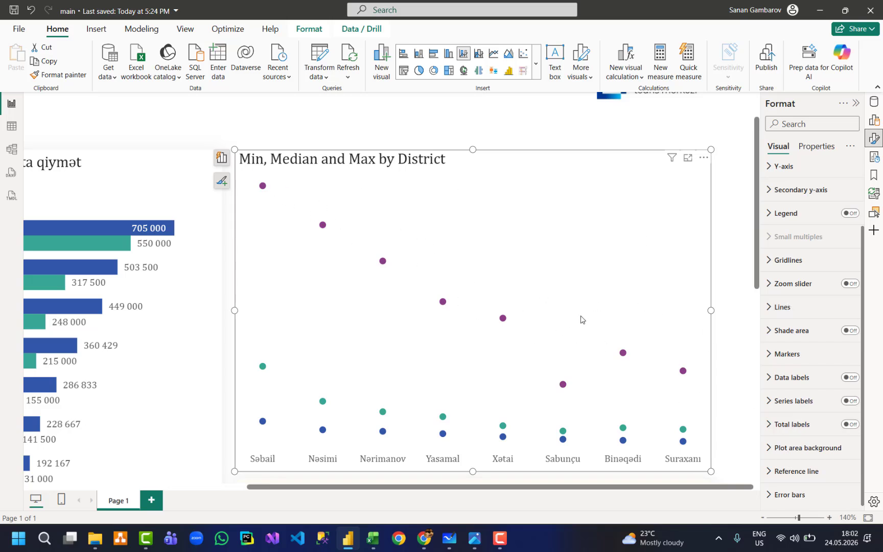
Change the Min series' markers to the long dash shape and set their size to 7 px.
scroll(581, 319, "down", 2)
scroll(310, 225, "up", 2)
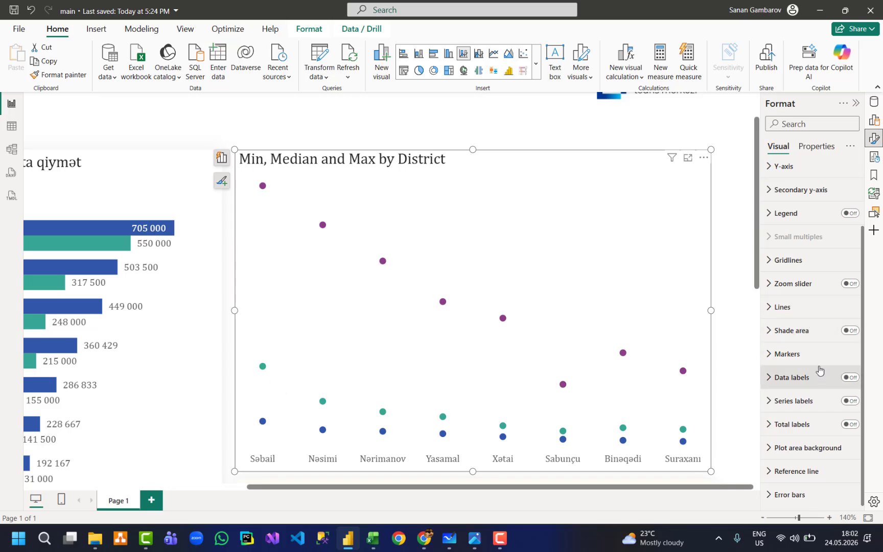
left_click(801, 351)
scroll(807, 297, "down", 3)
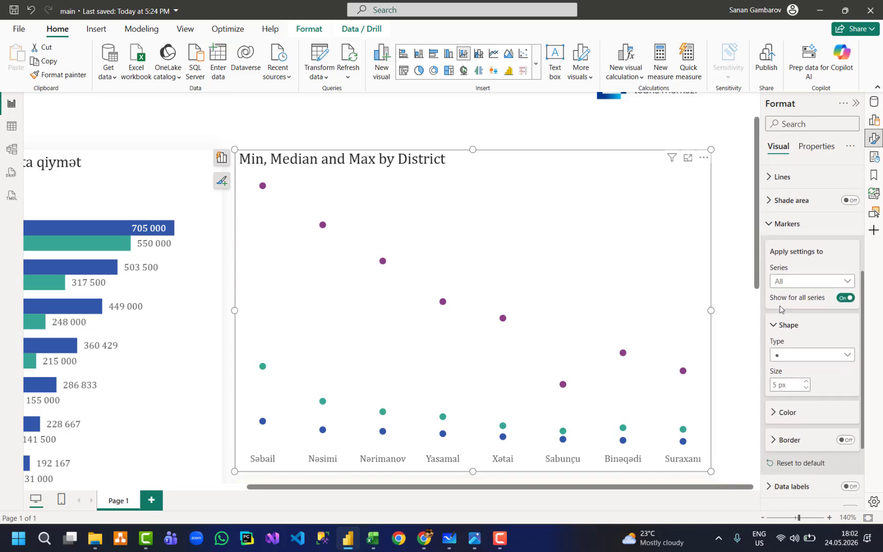
scroll(780, 309, "down", 1)
left_click(787, 240)
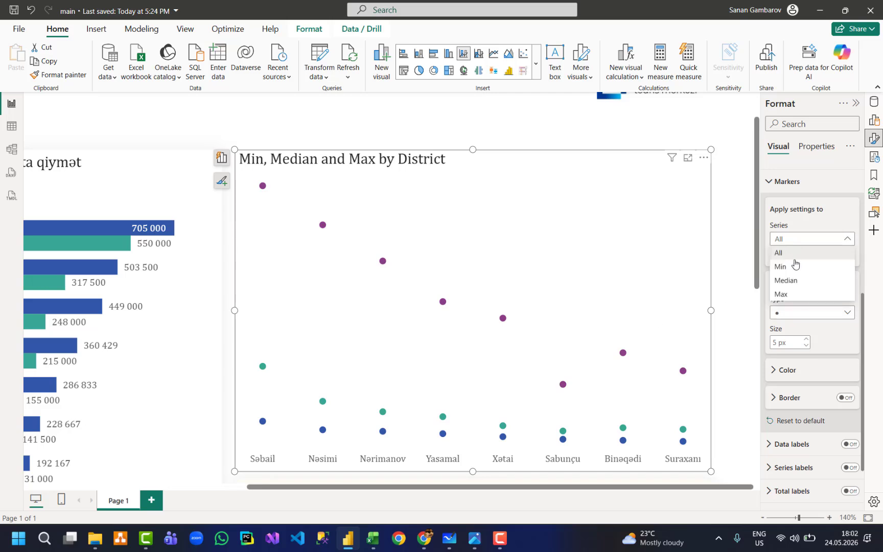
left_click(794, 265)
left_click(808, 313)
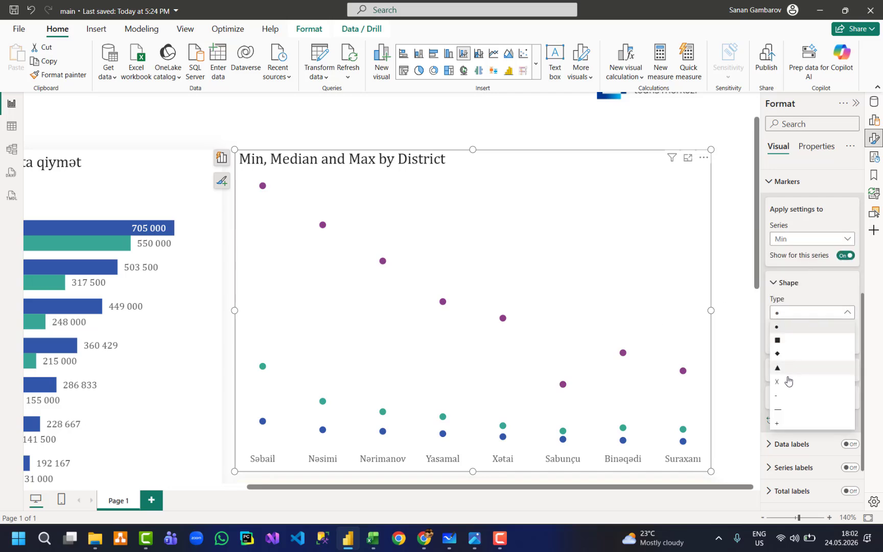
left_click(780, 410)
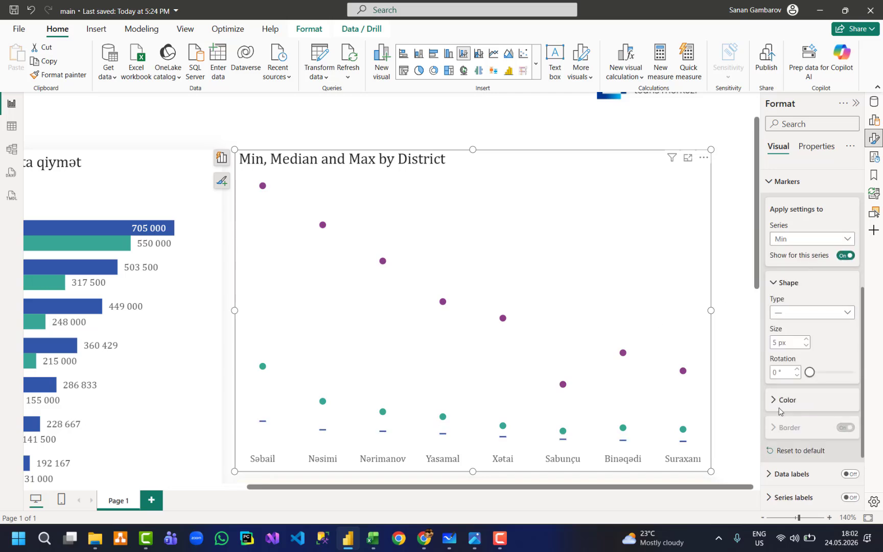
left_click(807, 339)
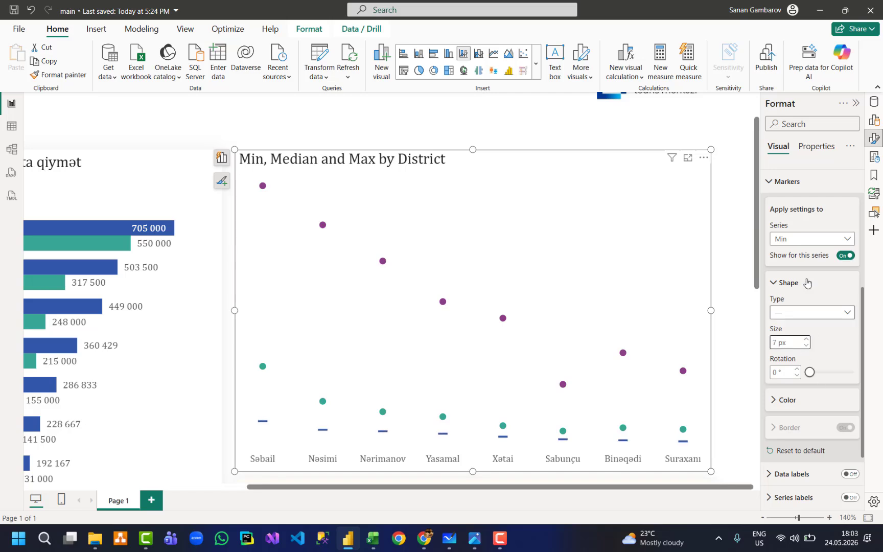
Change the Max series' markers to the long dash shape and set their size to 7 px.
left_click(797, 239)
left_click(798, 295)
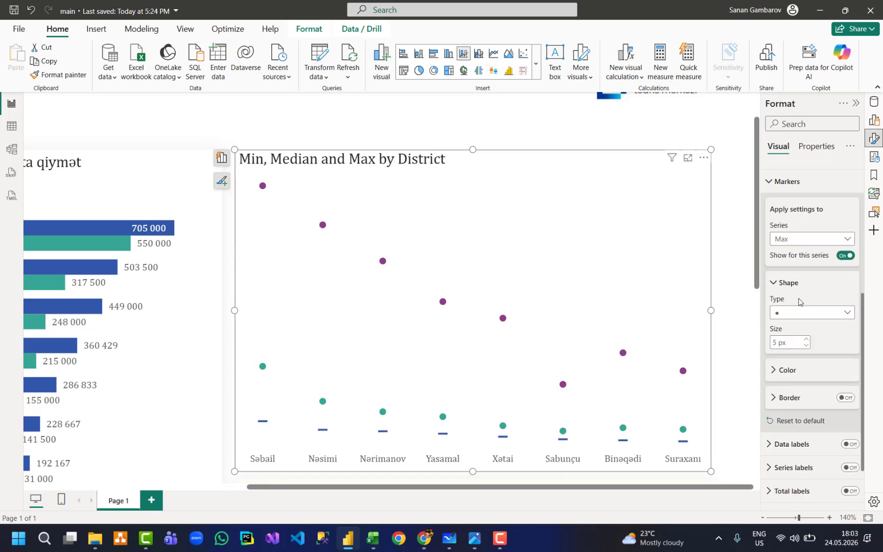
left_click(807, 312)
left_click(777, 410)
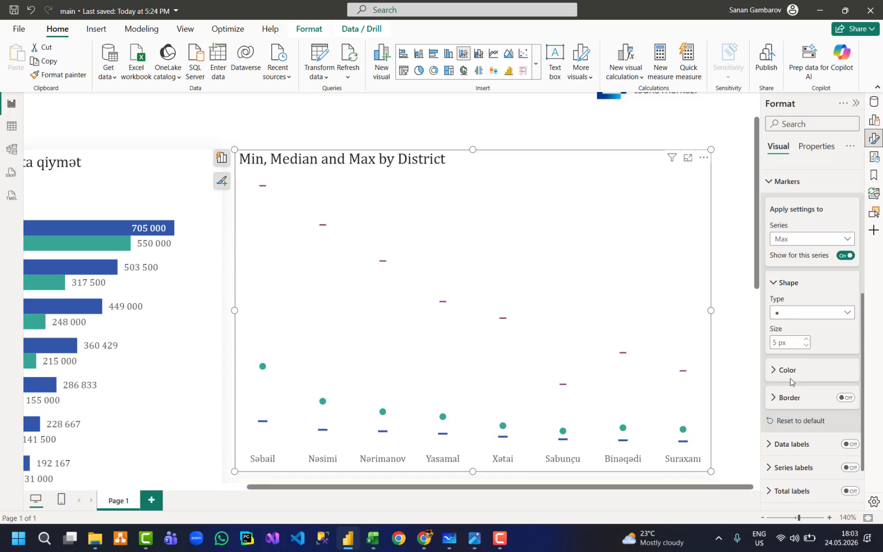
left_click(805, 342)
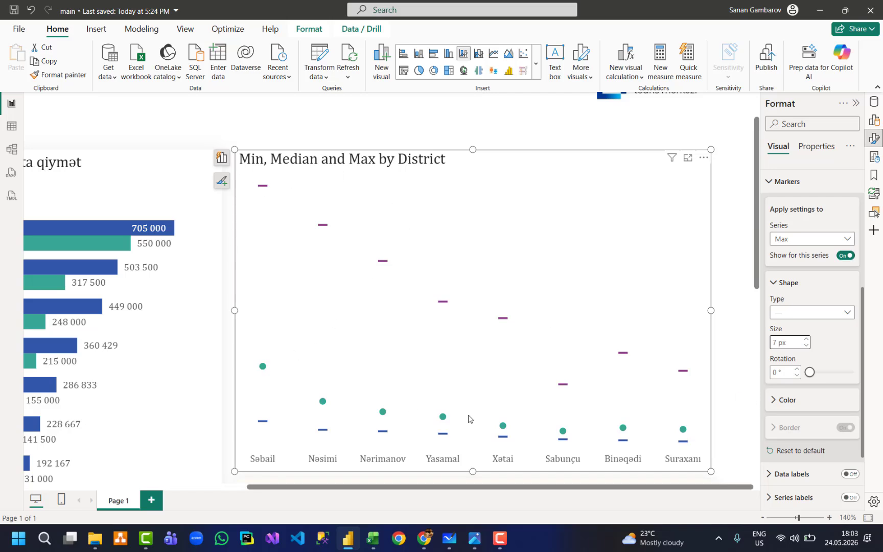
left_click(723, 367)
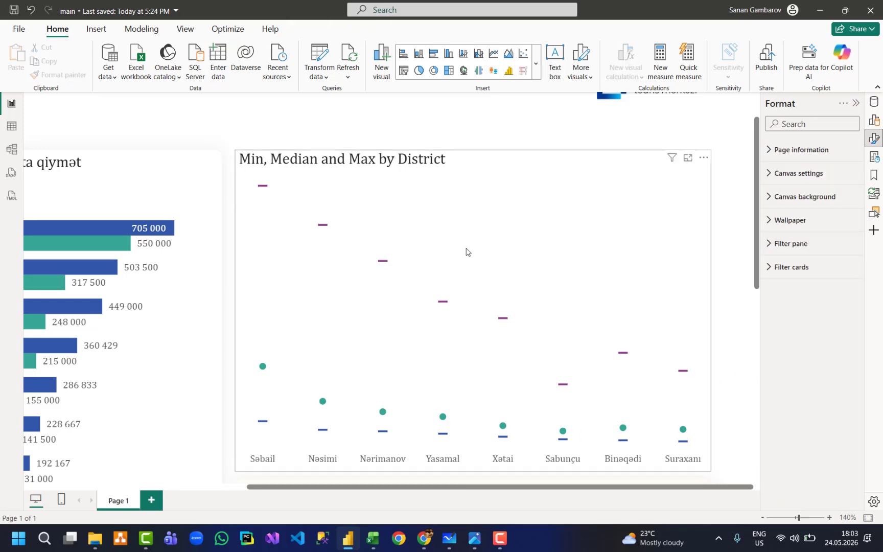
Compare the district chart with the reference image boxplot sample.png in the image viewer, and return to the report.
left_click(353, 160)
key("alt+Tab")
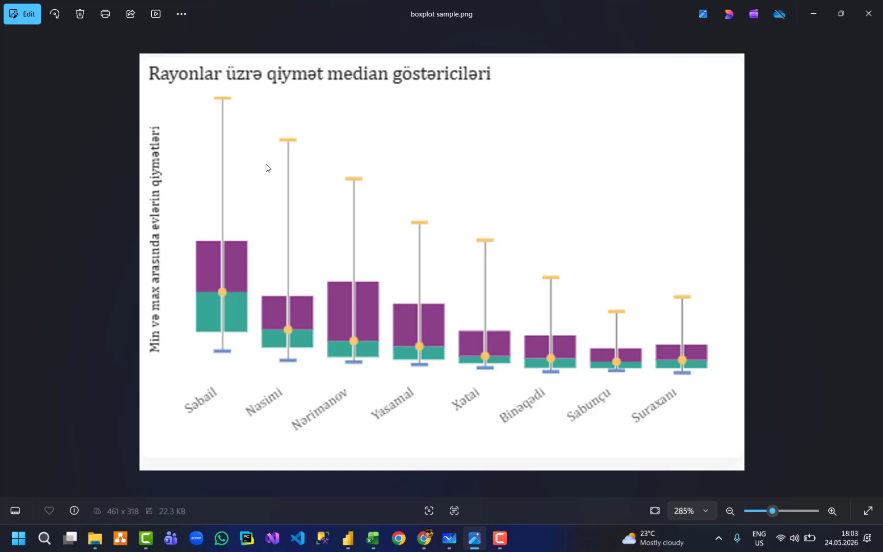
key("alt+Tab")
Assign the Max measure as the upper bound of the Min series' error bars in the district chart.
scroll(821, 361, "down", 3)
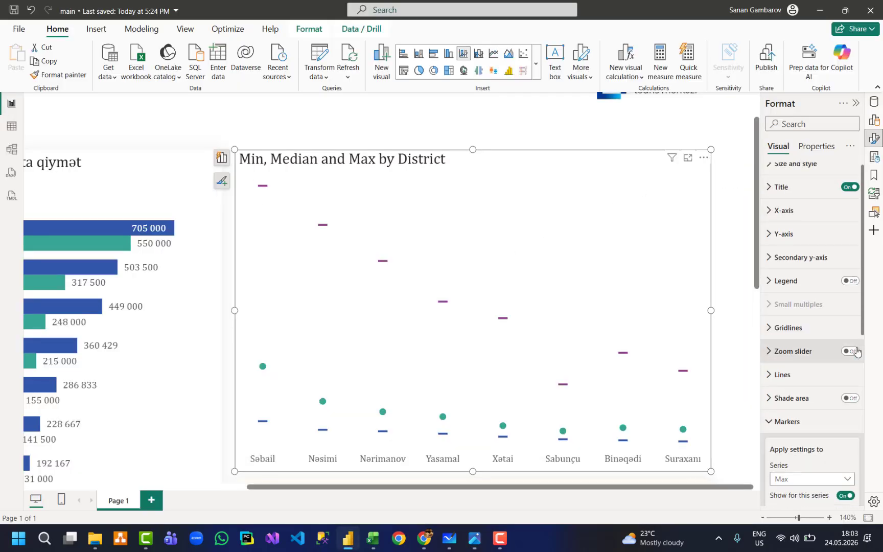
left_click(821, 361)
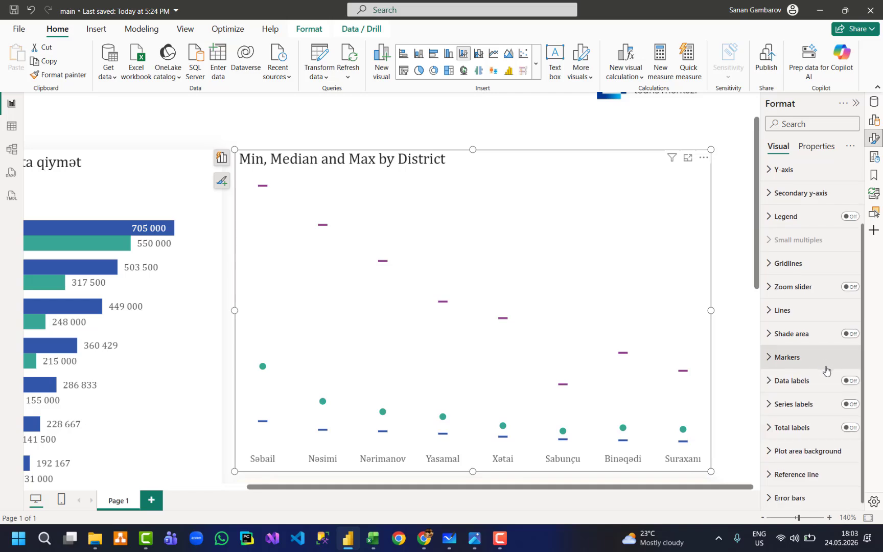
left_click(783, 495)
scroll(810, 450, "down", 5)
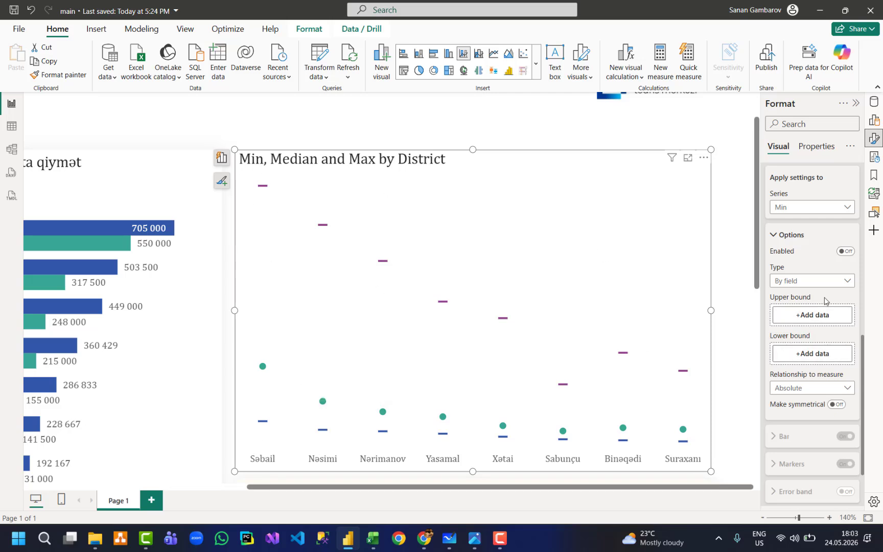
left_click(812, 315)
left_click(659, 222)
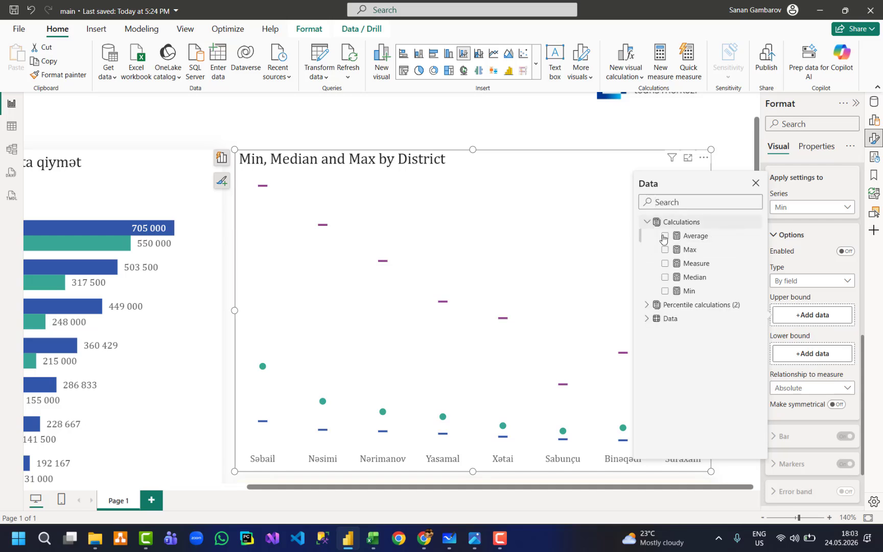
left_click(664, 250)
Assign the Min measure as the error bars' lower bound and enable error bars for the Min series.
left_click(809, 352)
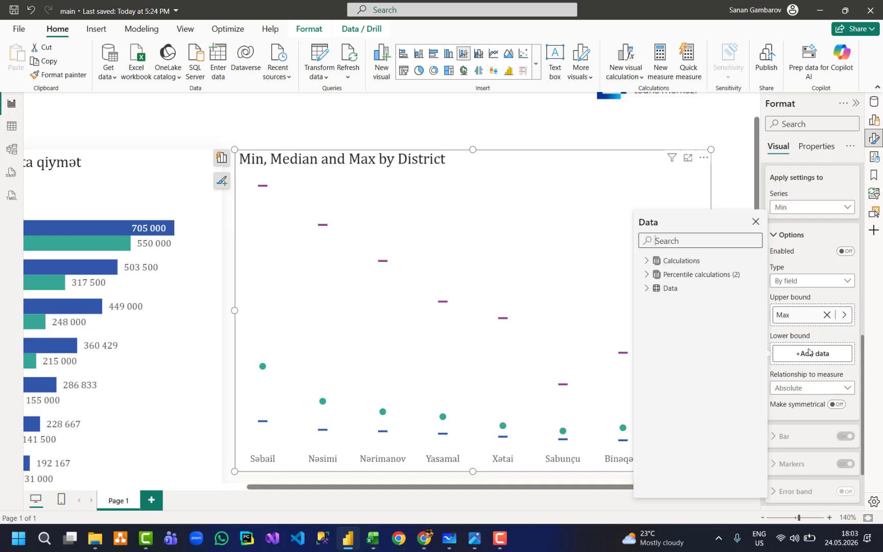
left_click(647, 261)
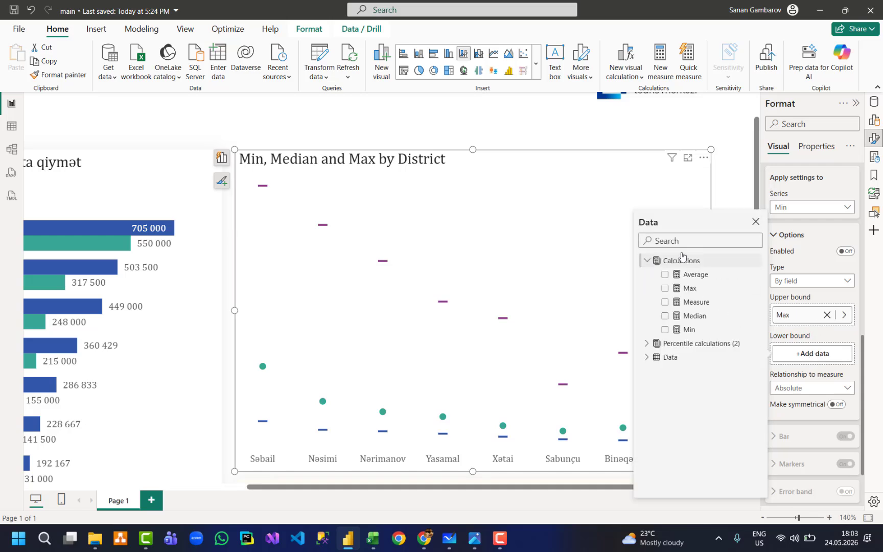
left_click(665, 330)
left_click(829, 335)
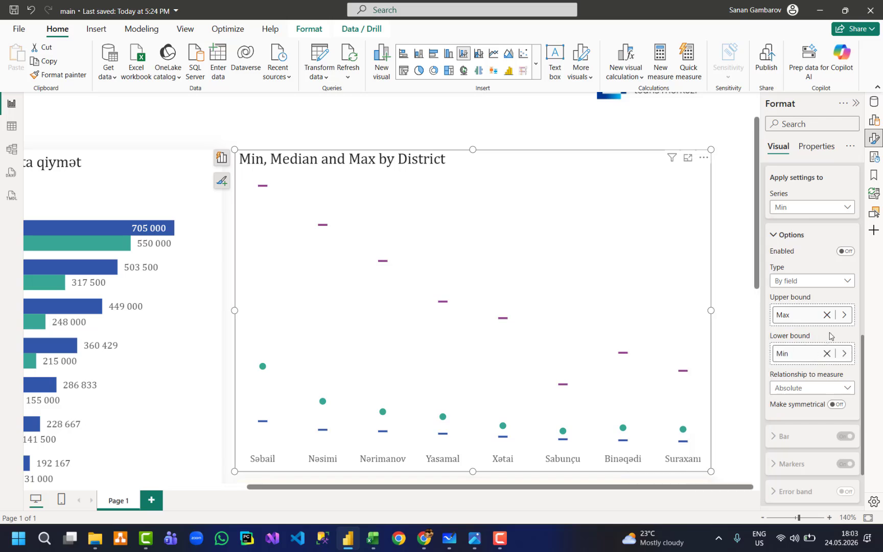
left_click(846, 251)
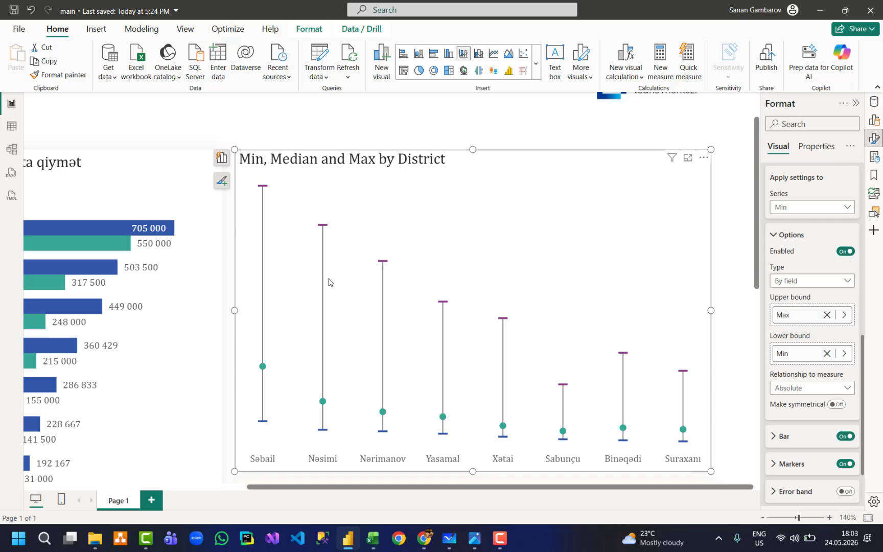
left_click(802, 239)
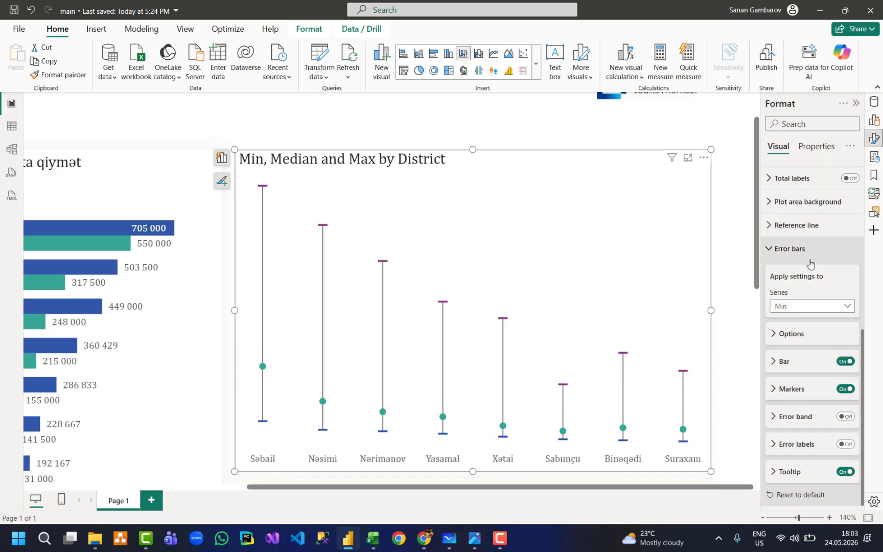
left_click(804, 254)
scroll(833, 256, "up", 2)
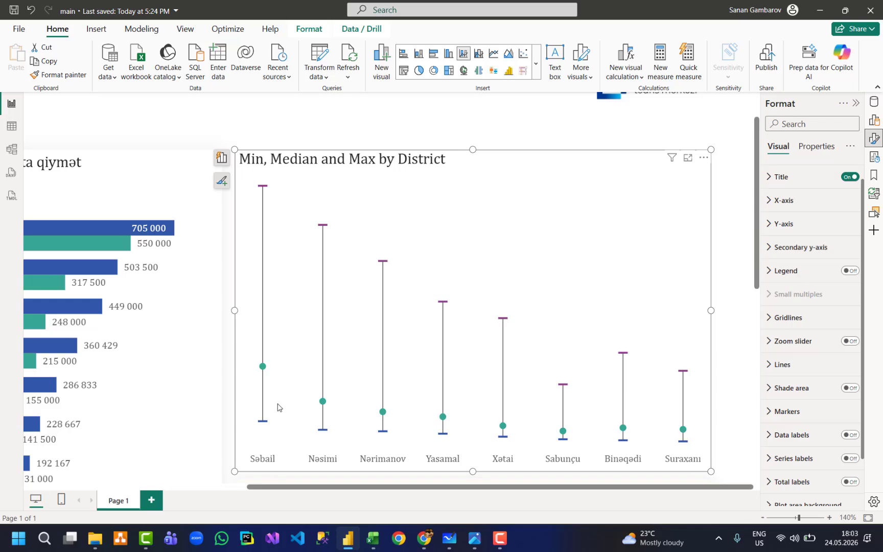
left_click(743, 341)
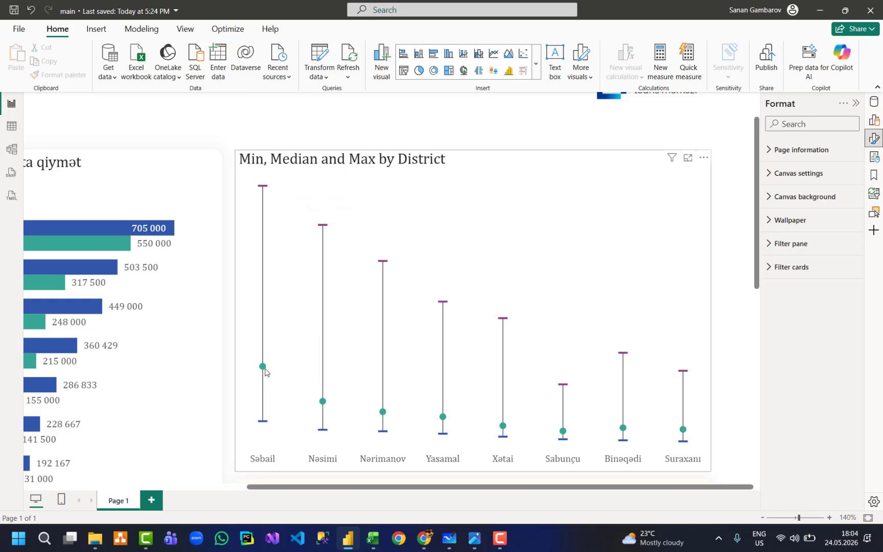
Inspect the Median and Max points of Səbail in the district chart.
mouse_move(264, 369)
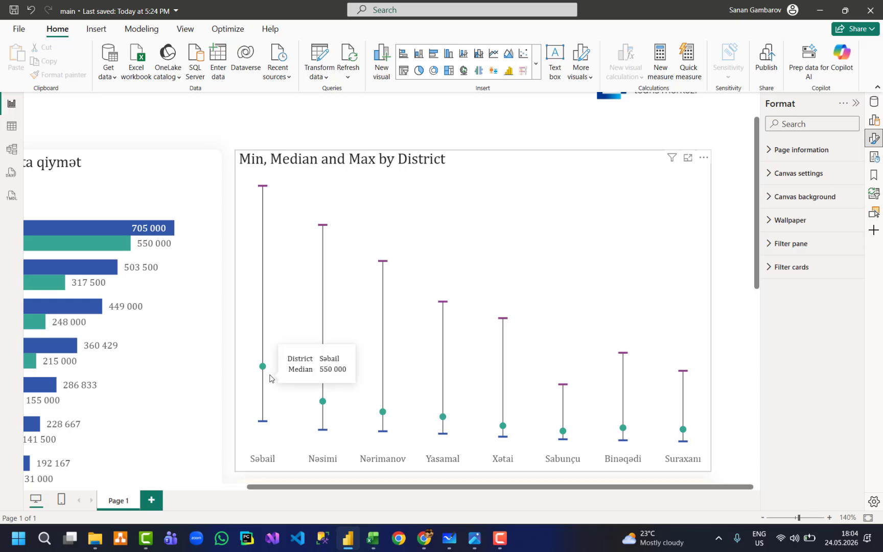
mouse_move(263, 187)
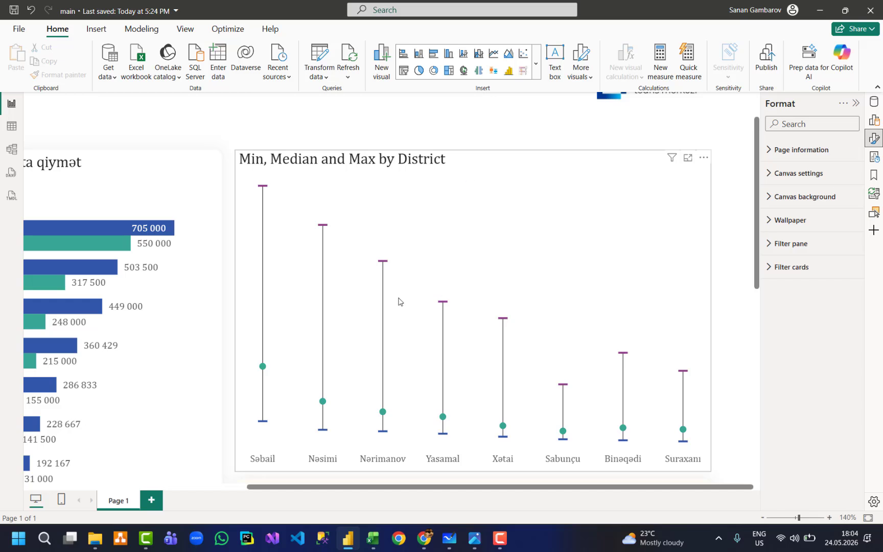
scroll(738, 198, "down", 2)
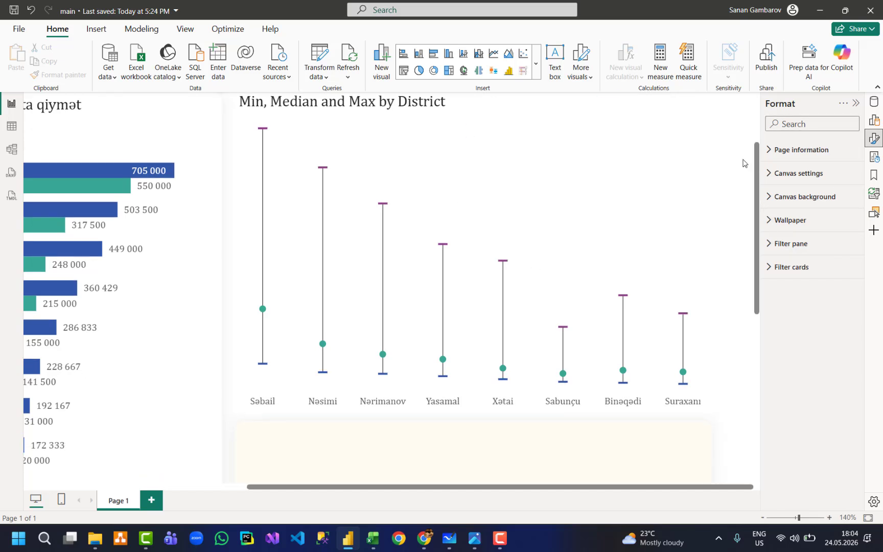
scroll(759, 162, "up", 1)
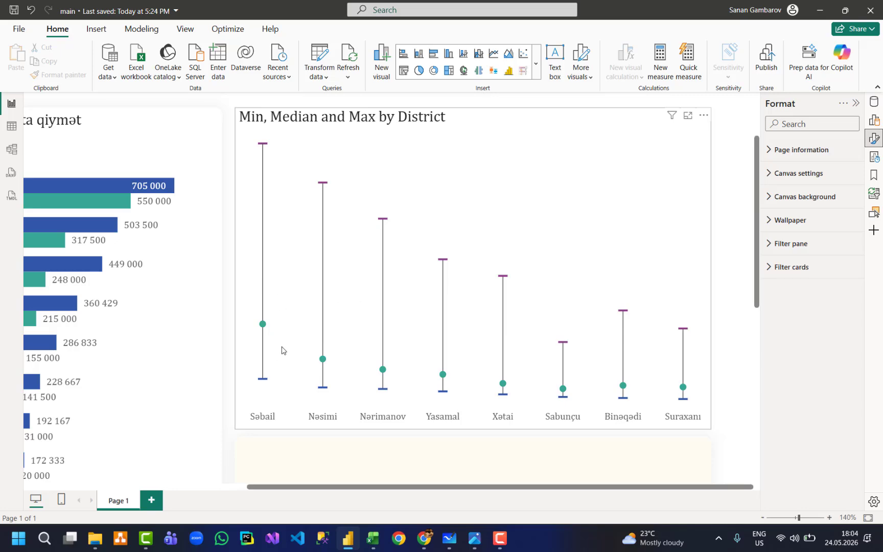
Review the quartile and percentile sketch in Microsoft Whiteboard, and return to the Power BI report.
key("alt+Tab")
key("Tab")
key("Tab")
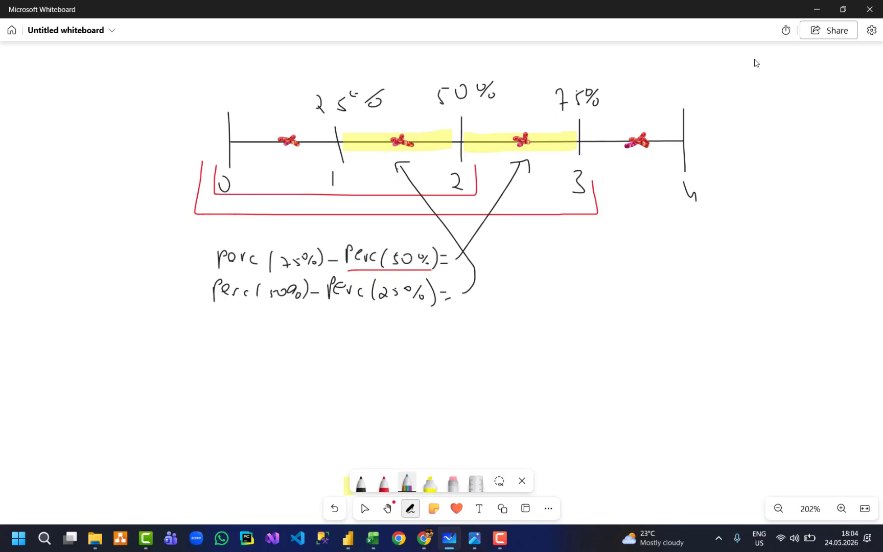
left_click(817, 9)
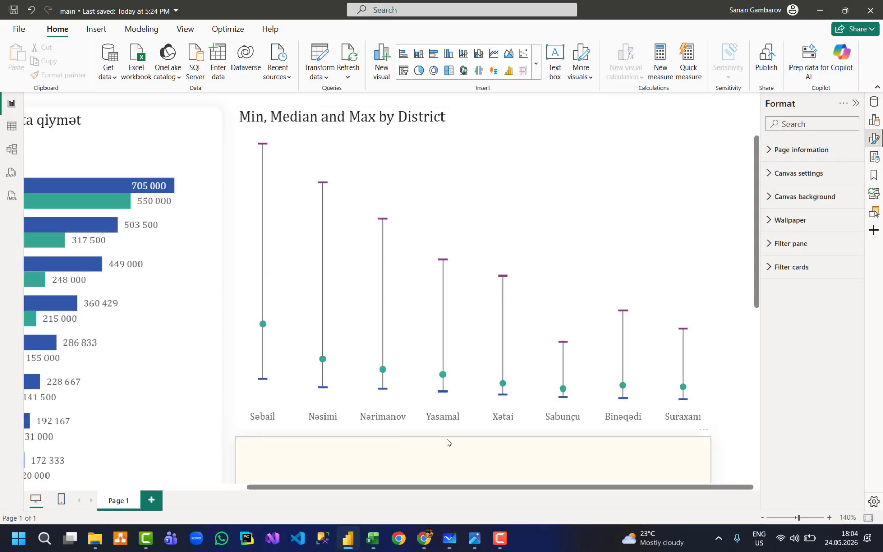
left_click(449, 538)
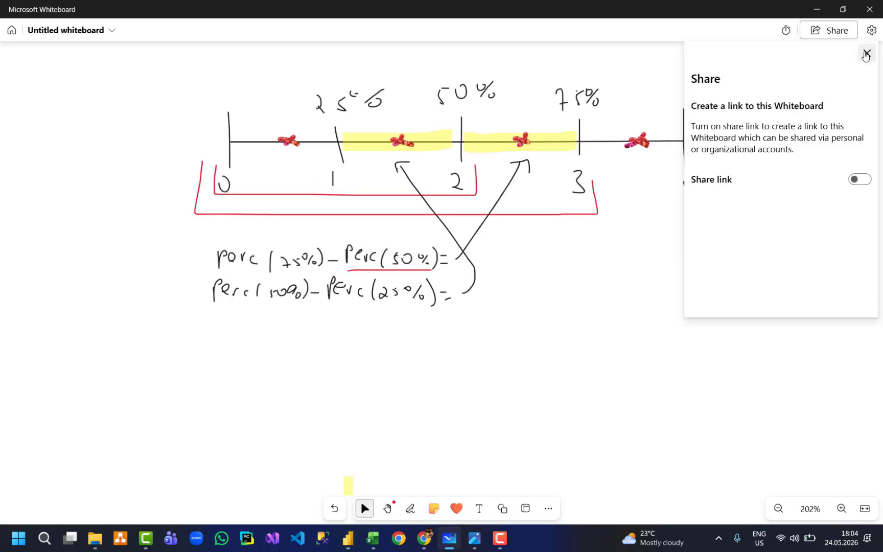
left_click(865, 55)
left_click(817, 9)
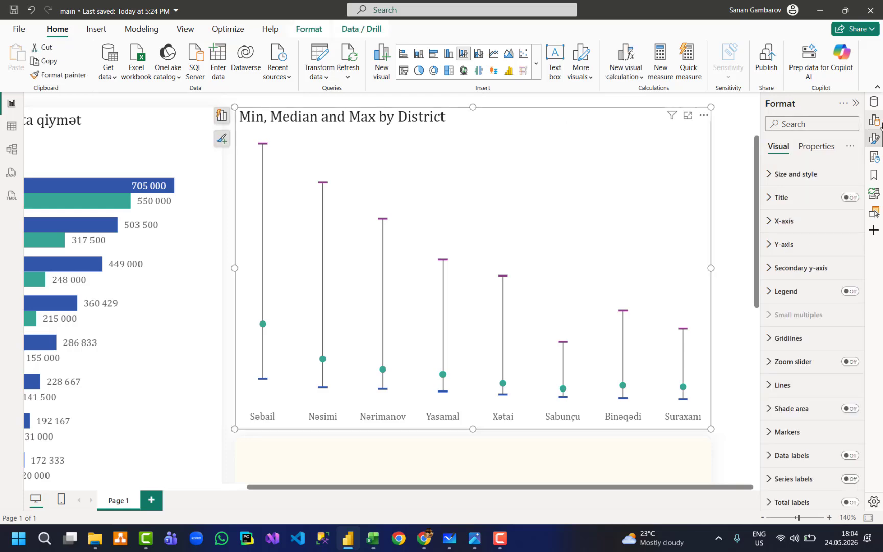
Add the ptile 25% measure to the district chart's column y-axis.
left_click(876, 124)
left_click(879, 107)
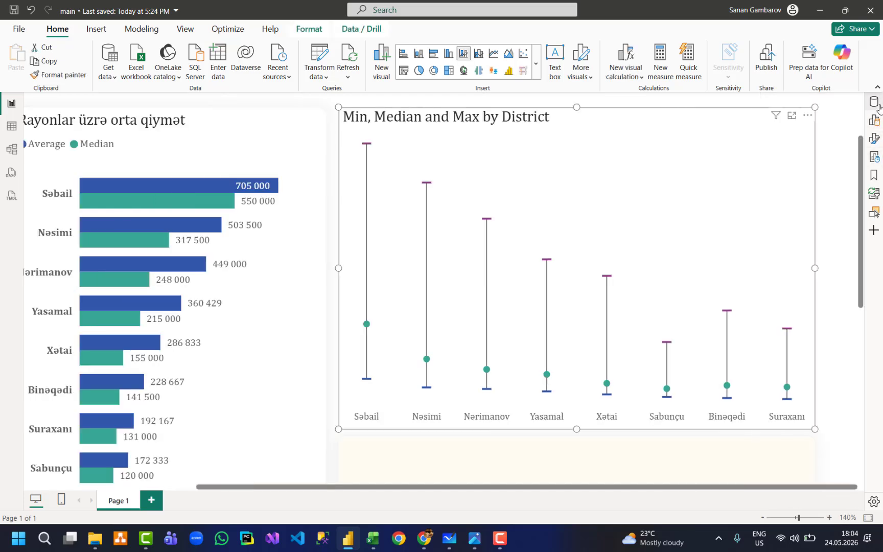
left_click(878, 106)
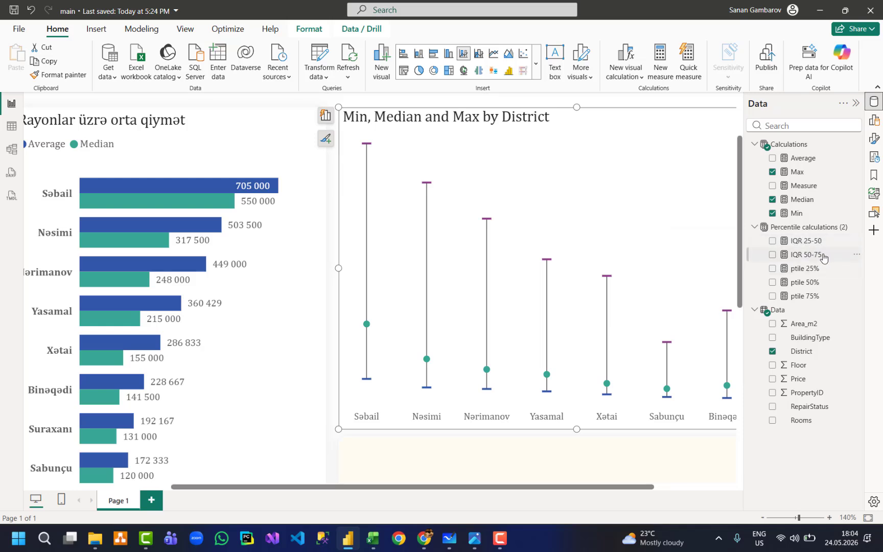
left_click(327, 115)
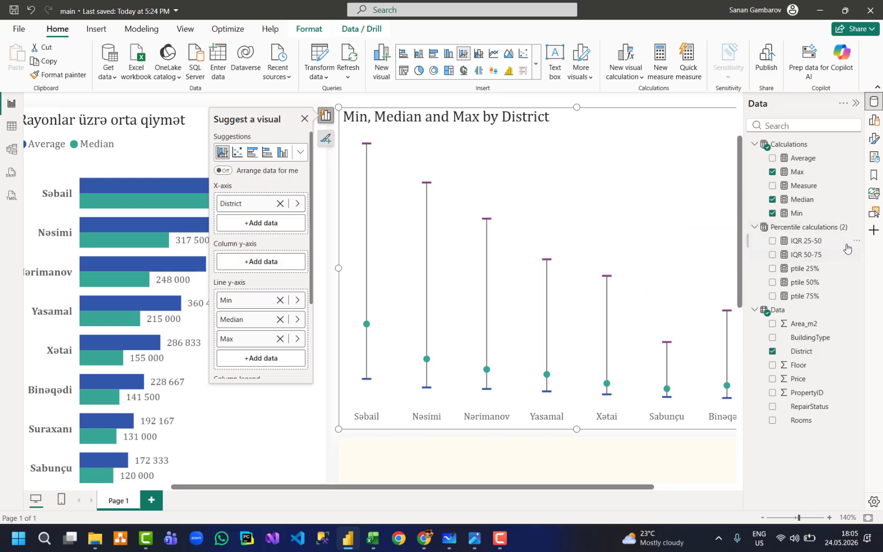
left_click_drag(825, 274, 261, 261)
scroll(296, 321, "down", 1)
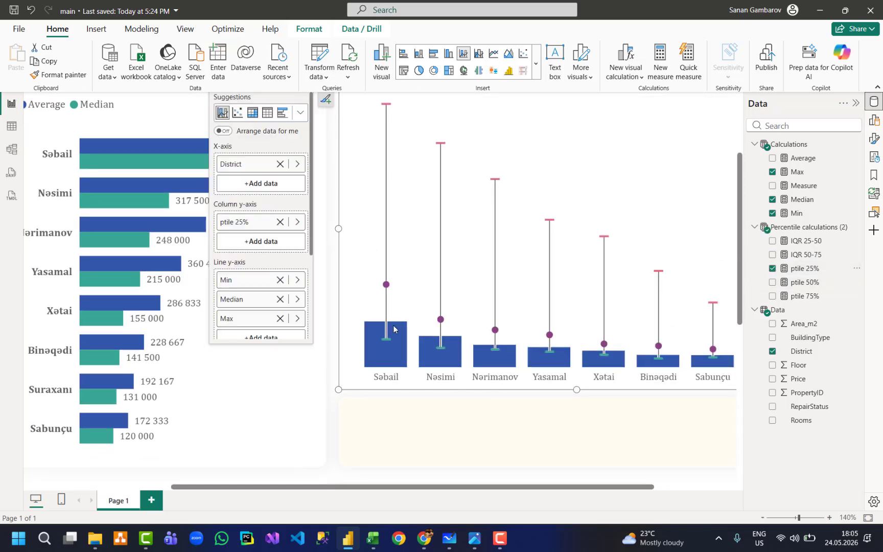
Add the IQR 25-50 and IQR 50-75 measures to the column y-axis, stacked after ptile 25%.
left_click_drag(805, 240, 299, 240)
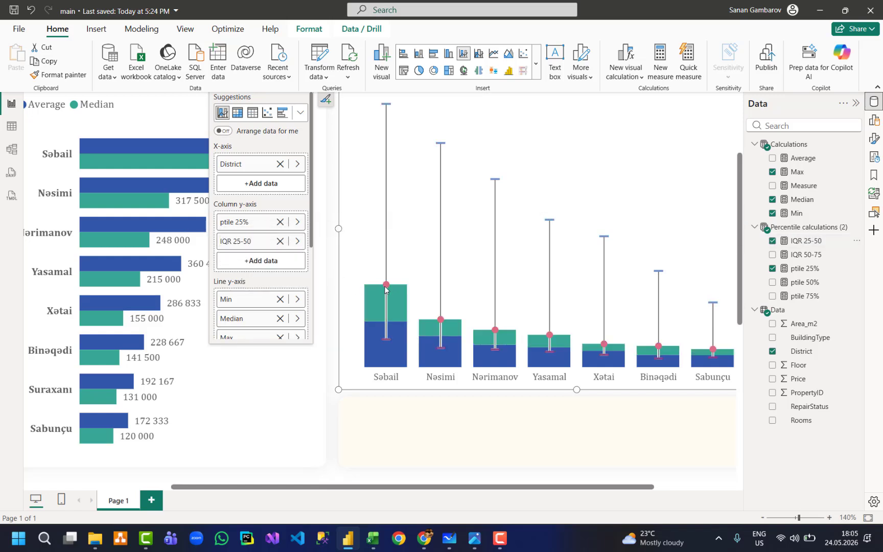
left_click_drag(822, 254, 323, 281)
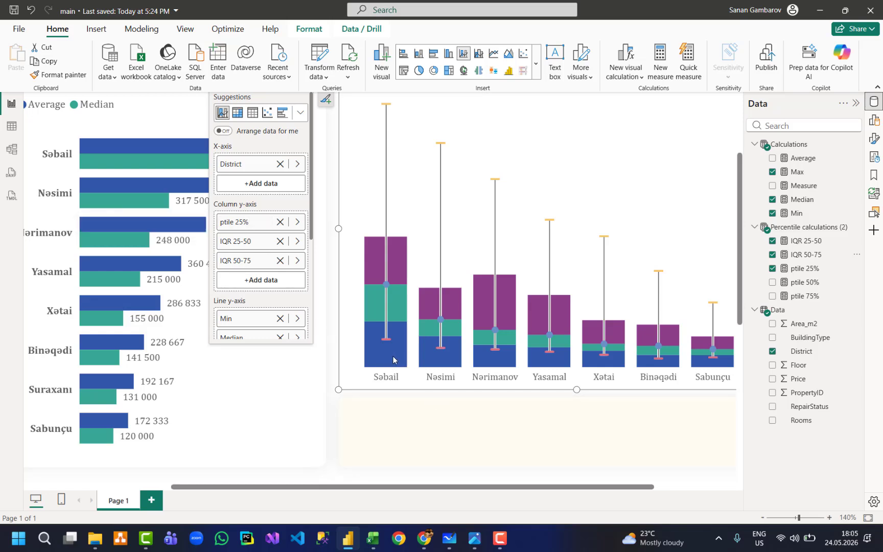
mouse_move(379, 289)
Set the column color of the ptile 25% series to white in the district chart.
left_click(874, 138)
left_click_drag(510, 487, 634, 487)
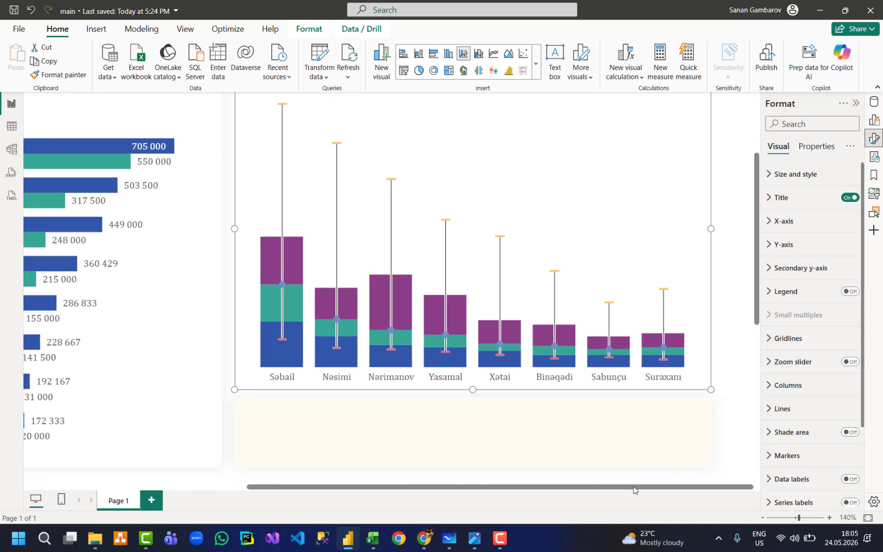
left_click(784, 385)
scroll(787, 332, "down", 3)
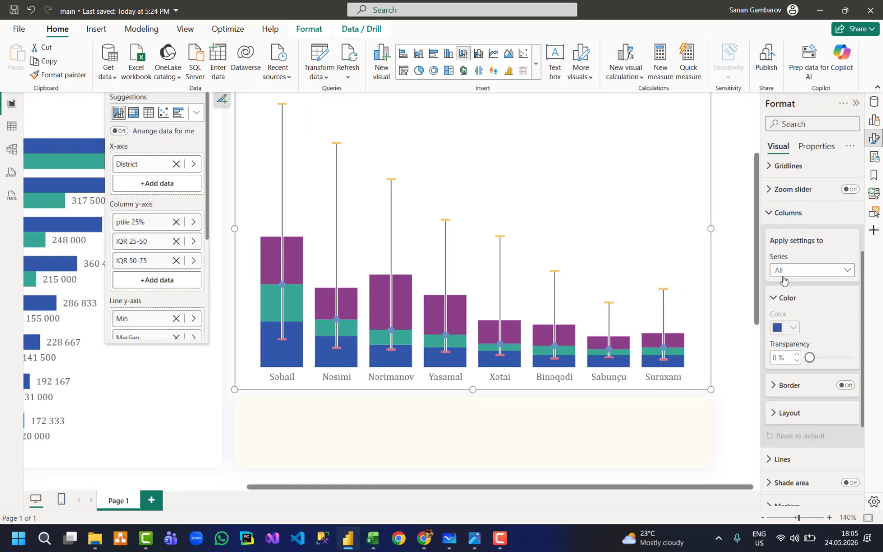
left_click(784, 276)
left_click(786, 298)
left_click(787, 329)
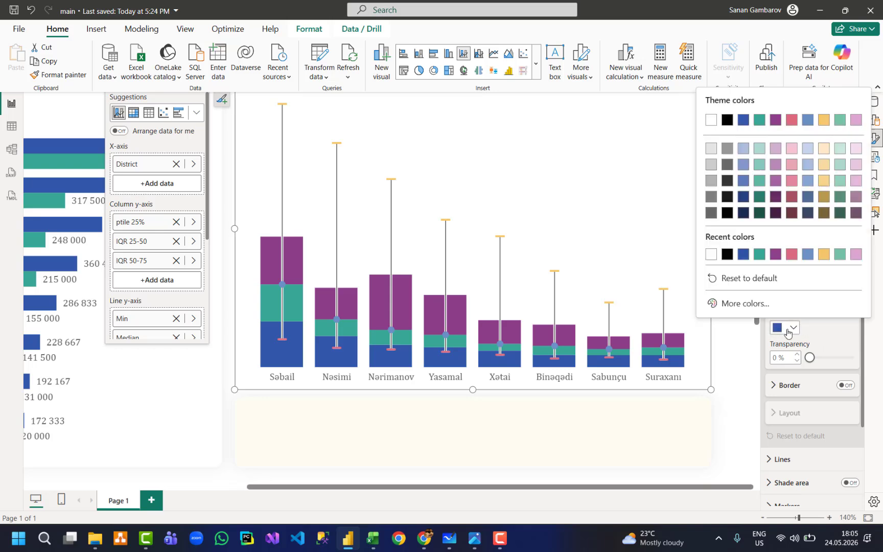
left_click(714, 259)
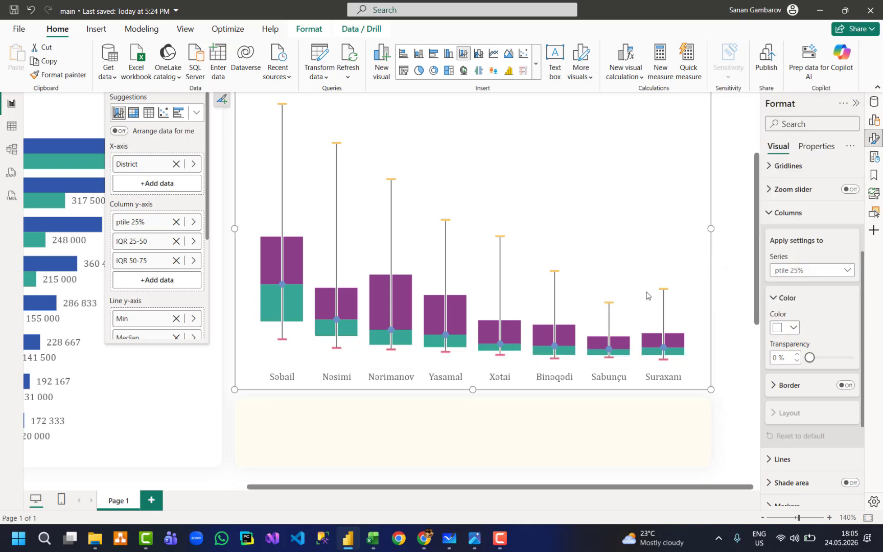
scroll(177, 144, "up", 2)
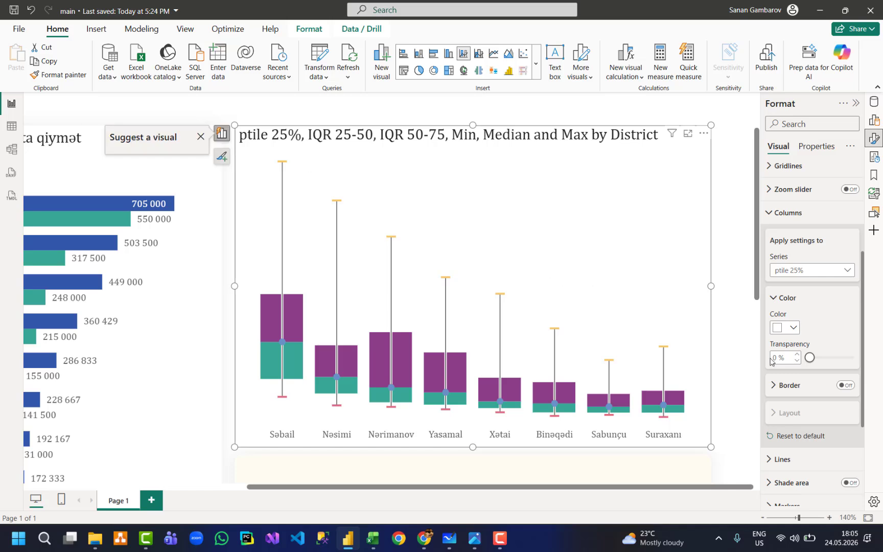
Review the boxplot sample.png reference image, and return to the Power BI report.
left_click(747, 468)
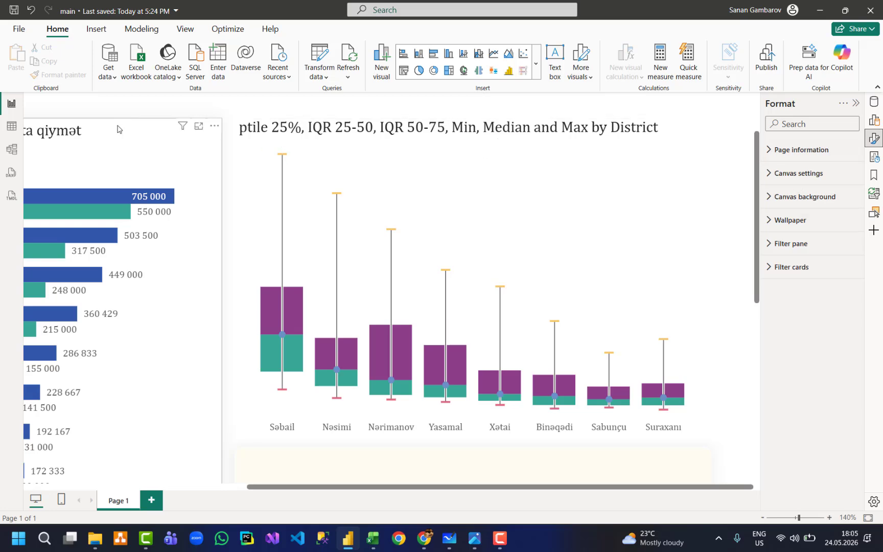
key("alt+Tab")
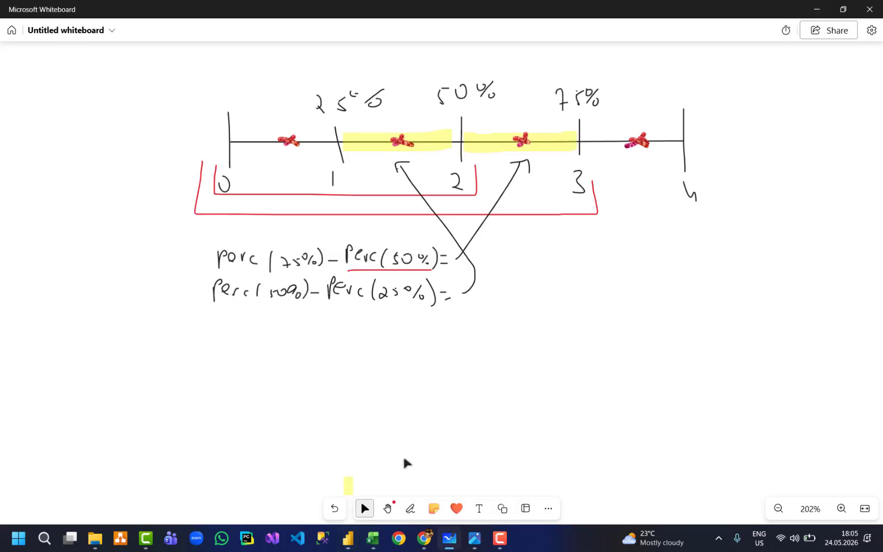
key("alt+Tab")
key("alt+Tab")
left_click(459, 230)
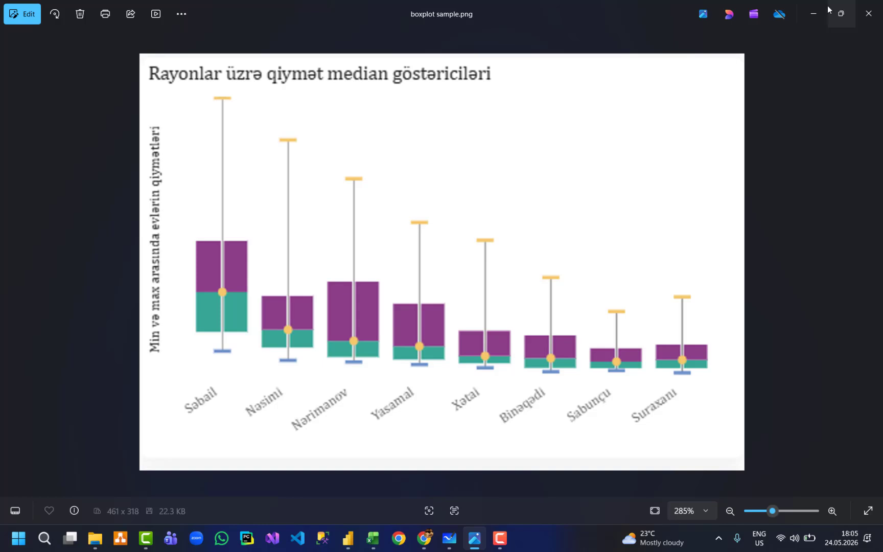
left_click(813, 14)
key("alt+Tab")
key("Tab")
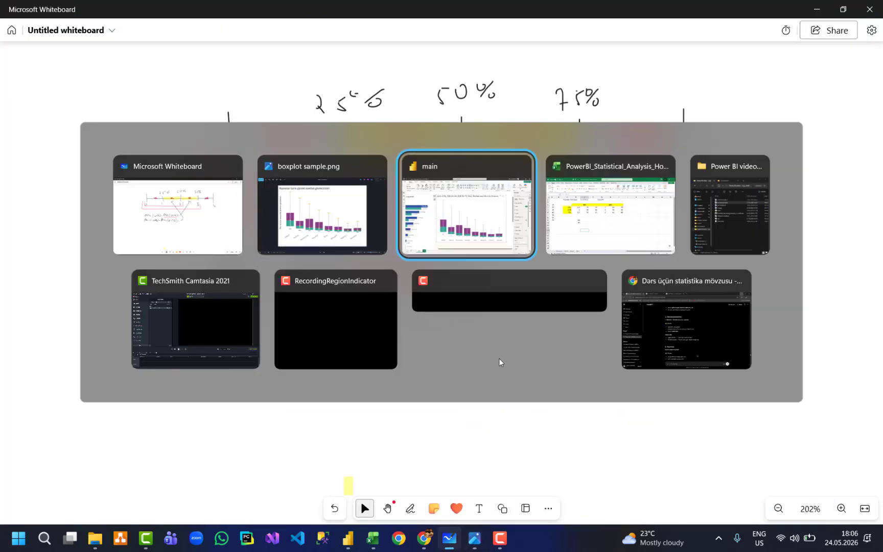
Set the district box-plot chart's title text to "Rayonlar üzrə qiymət median göstəriciləri".
left_click(800, 205)
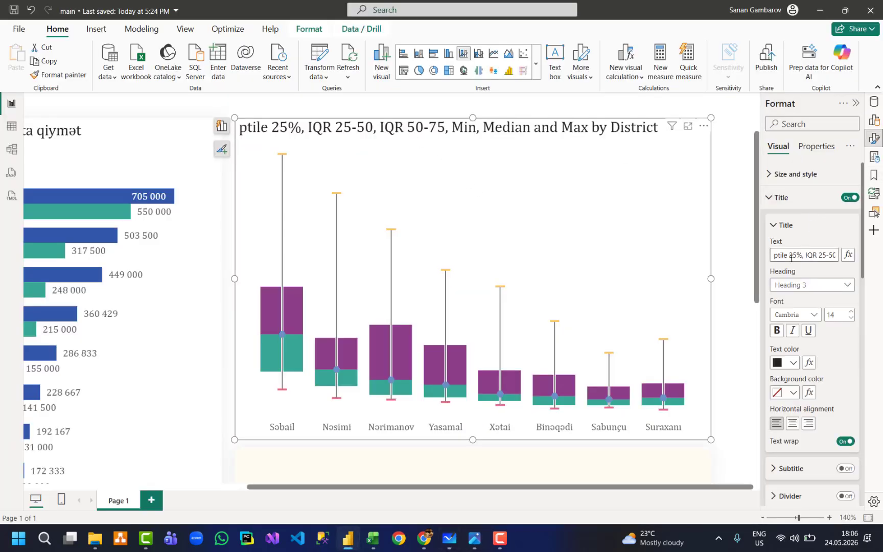
triple_click(818, 254)
type("Ra")
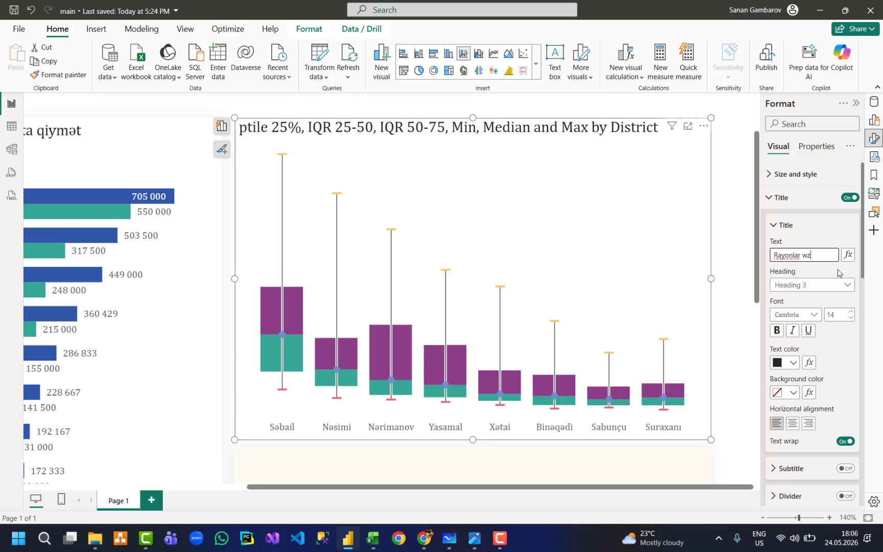
type("yonlar")
key("alt+shift")
type("üzrə qiymət median göstəriciləri")
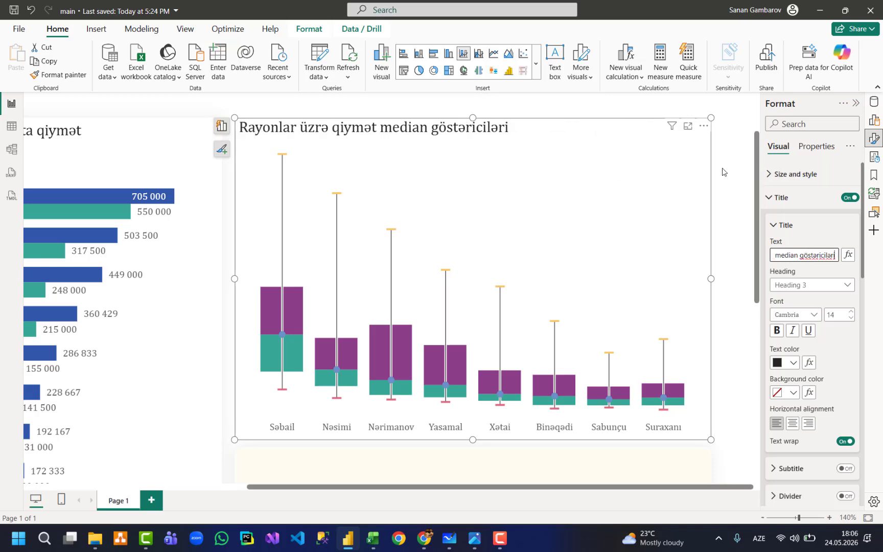
left_click(782, 197)
Turn on the shadow for the district box-plot chart, keeping the Outside offset and Bottom right position.
left_click(795, 174)
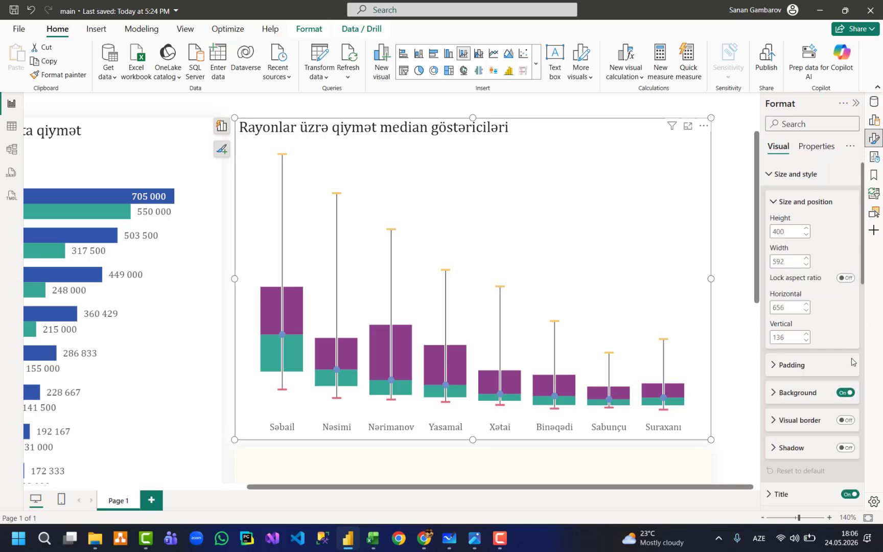
scroll(844, 300, "down", 3)
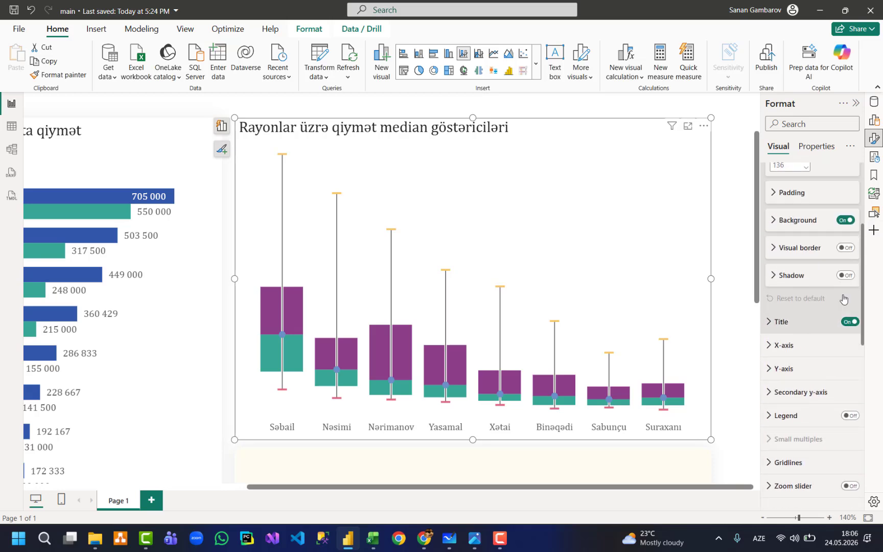
left_click(844, 276)
scroll(817, 279, "down", 1)
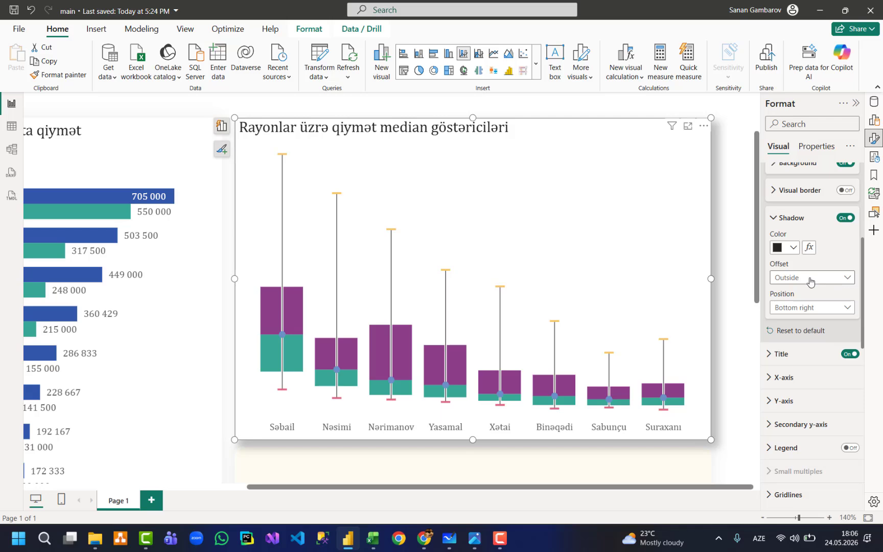
left_click(807, 278)
left_click(807, 266)
left_click(816, 307)
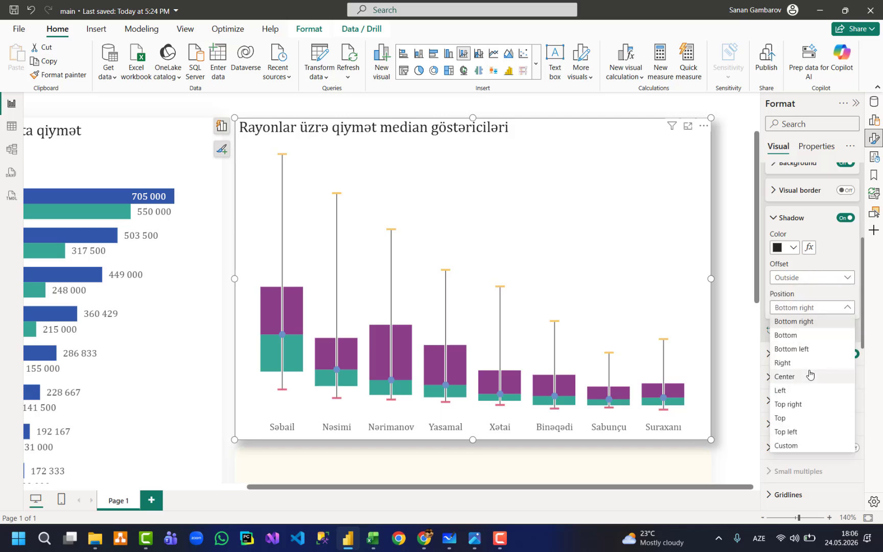
key("Escape")
Set the box-plot chart's shadow color to a light gray theme shade.
left_click(786, 247)
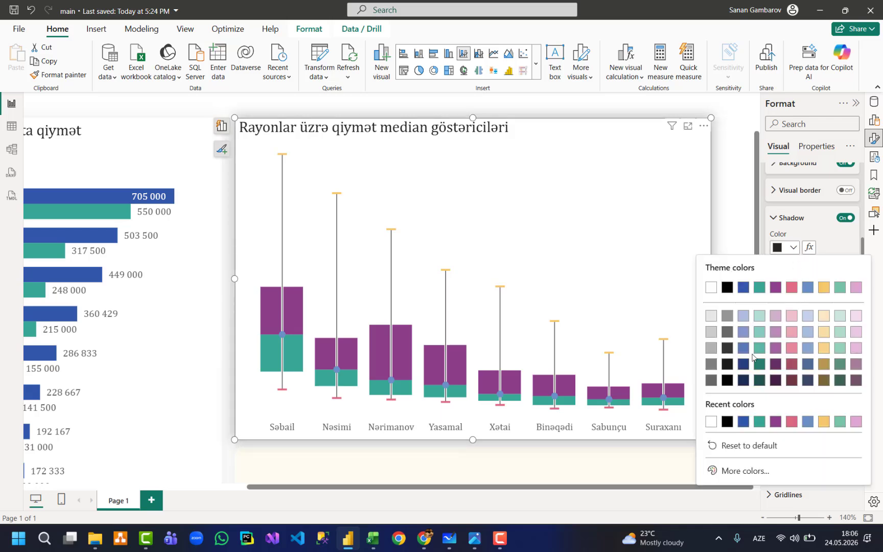
left_click(712, 349)
left_click(782, 248)
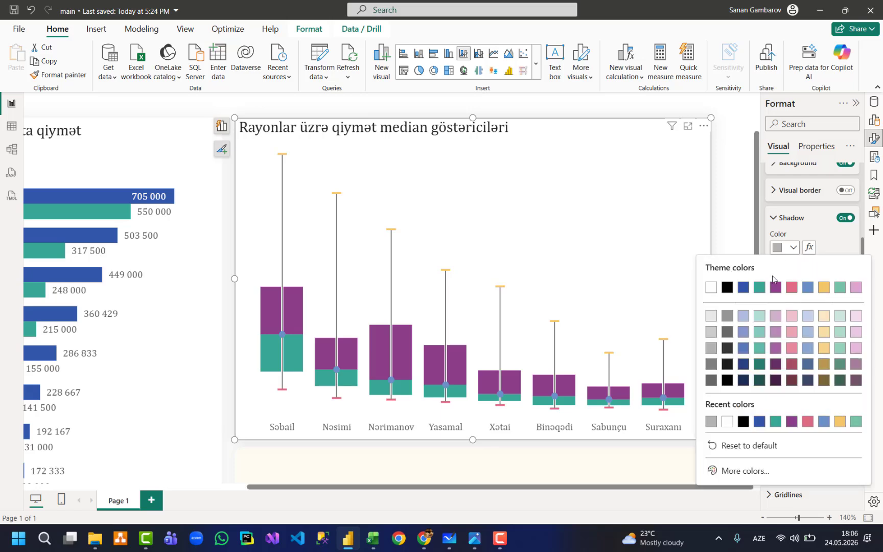
left_click(713, 322)
left_click(731, 262)
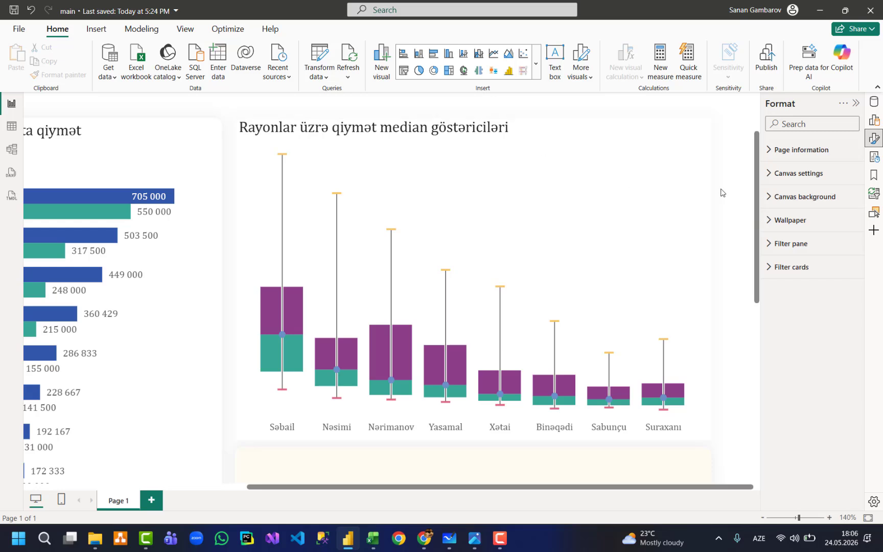
Examine the price ranges, medians and IQR values of the individual districts in the box-plot chart.
scroll(738, 204, "down", 2)
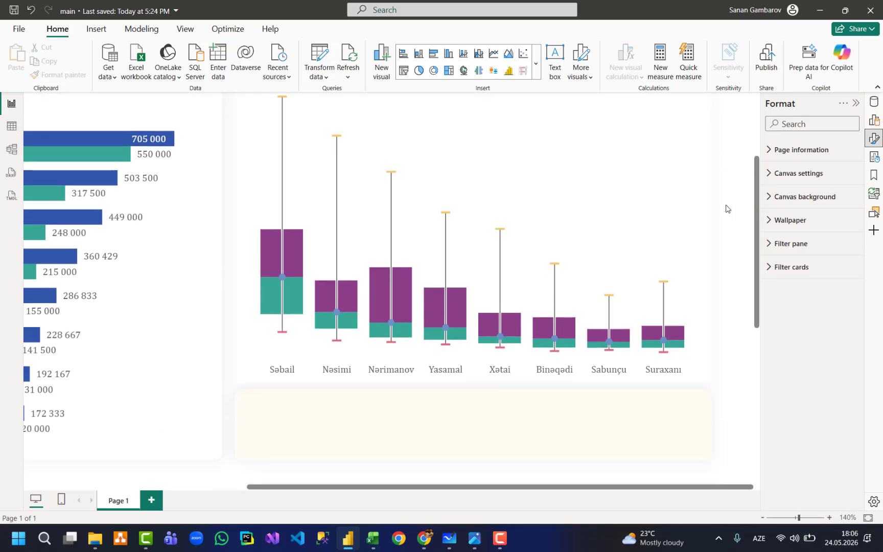
mouse_move(641, 357)
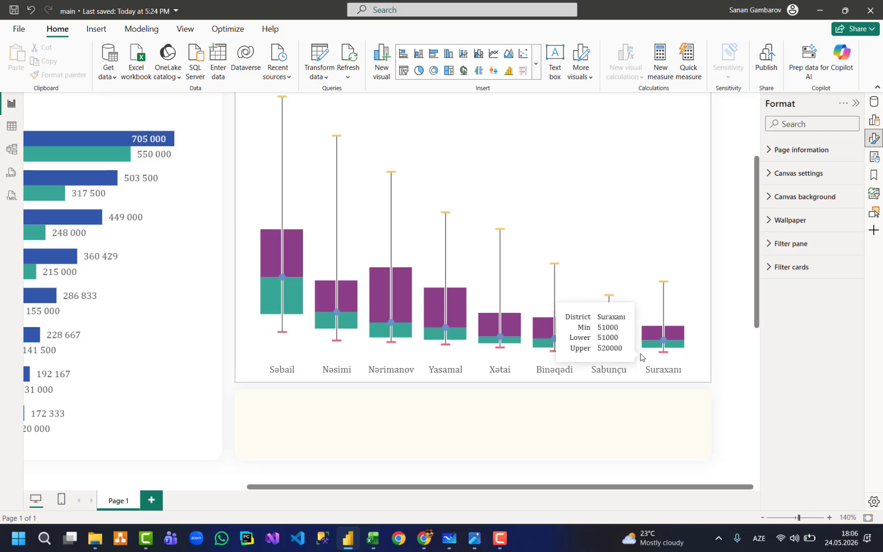
scroll(414, 384, "up", 2)
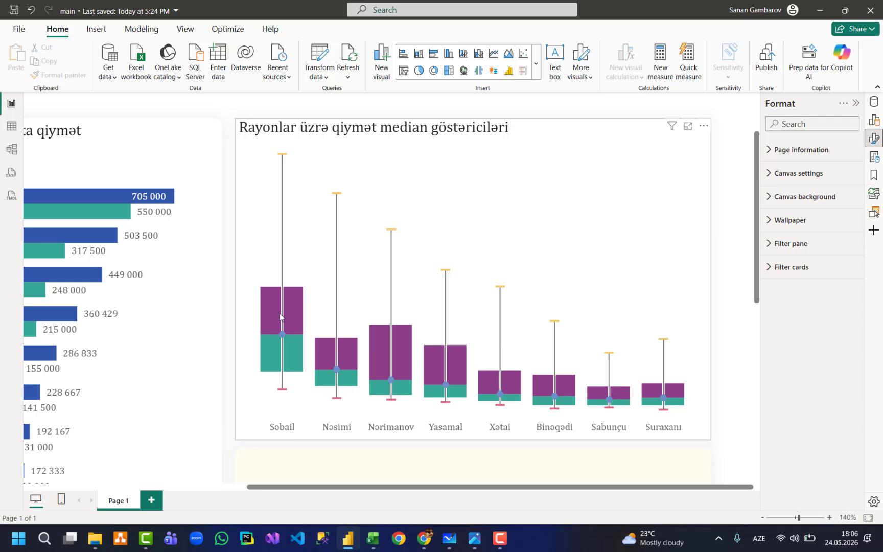
mouse_move(280, 317)
mouse_move(615, 401)
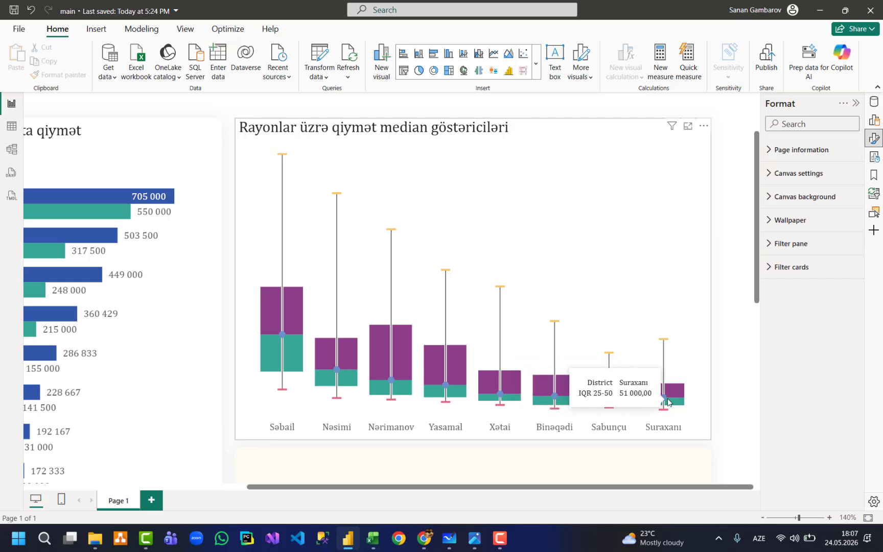
mouse_move(679, 402)
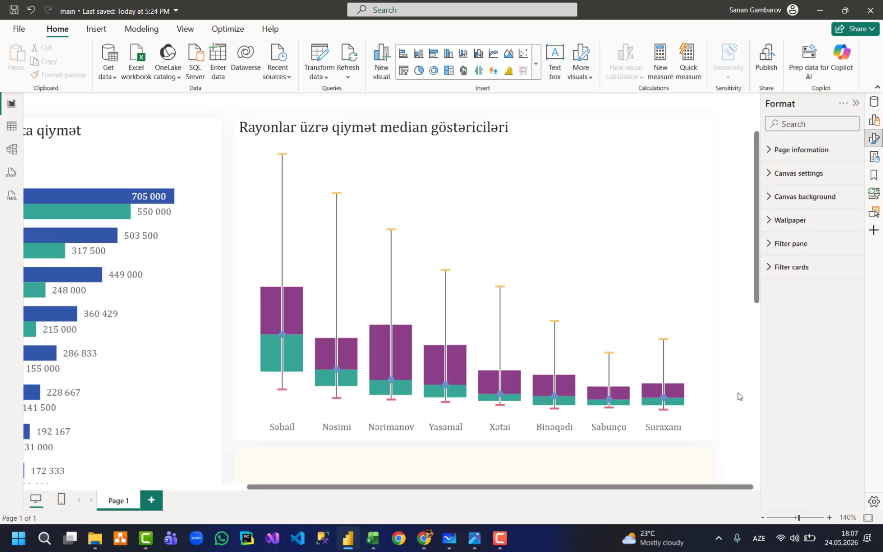
Compare the average and median prices by district in the "Rayonlar üzrə orta qiymət" bar chart with the box-plot chart.
scroll(194, 406, "down", 3)
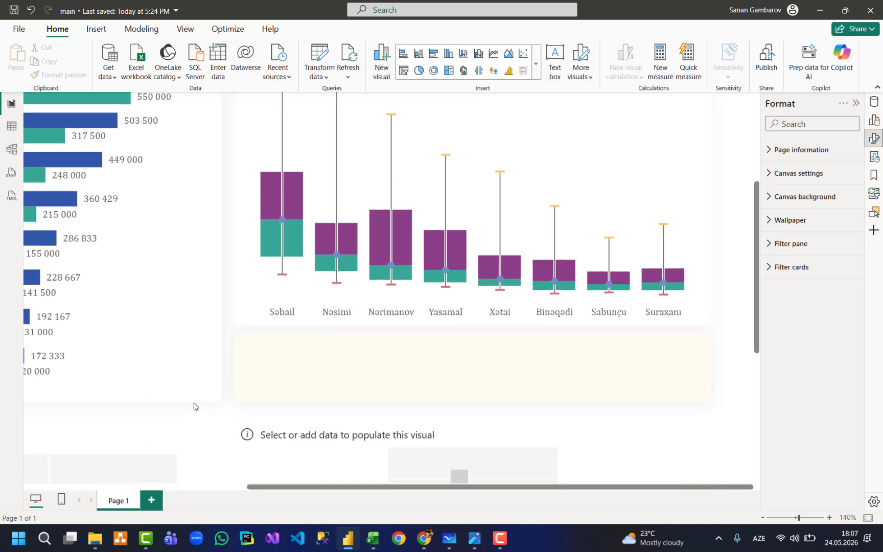
left_click_drag(309, 487, 171, 498)
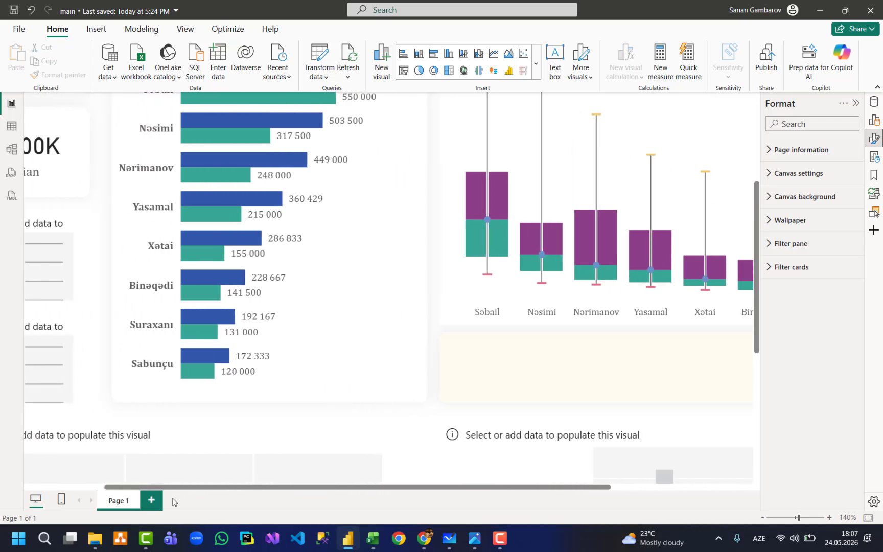
scroll(193, 321, "up", 2)
scroll(216, 162, "down", 3)
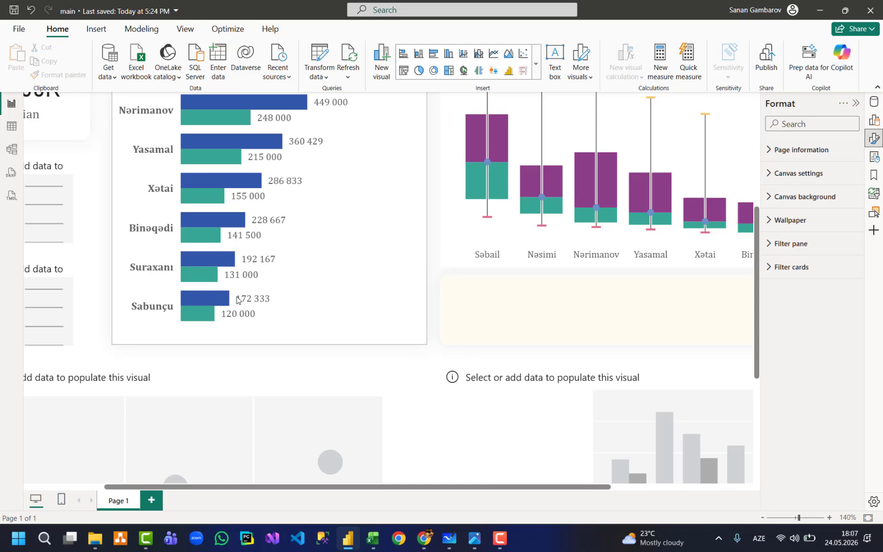
scroll(243, 299, "up", 4)
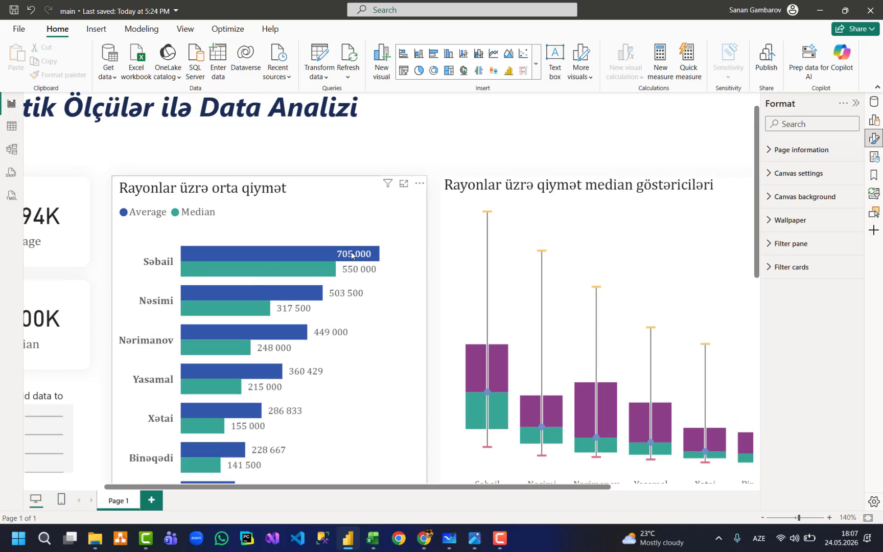
scroll(214, 237, "down", 2)
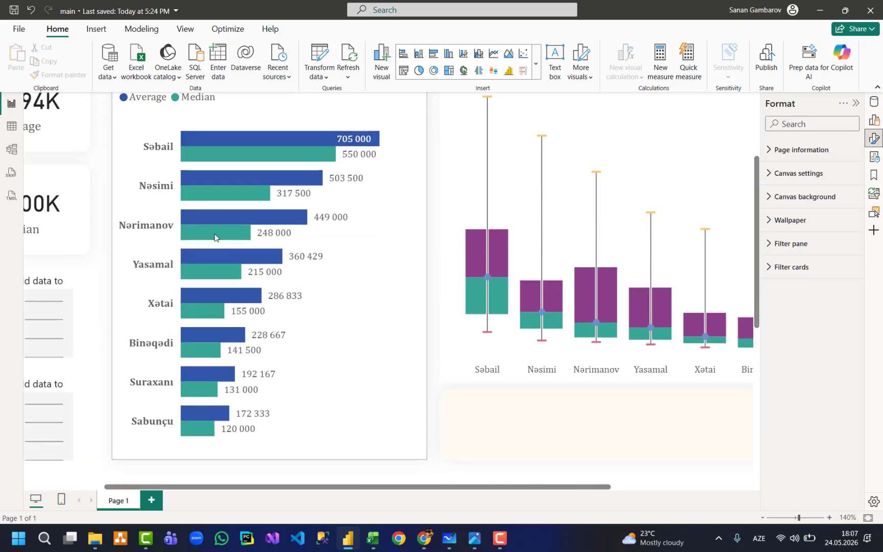
scroll(351, 230, "down", 2)
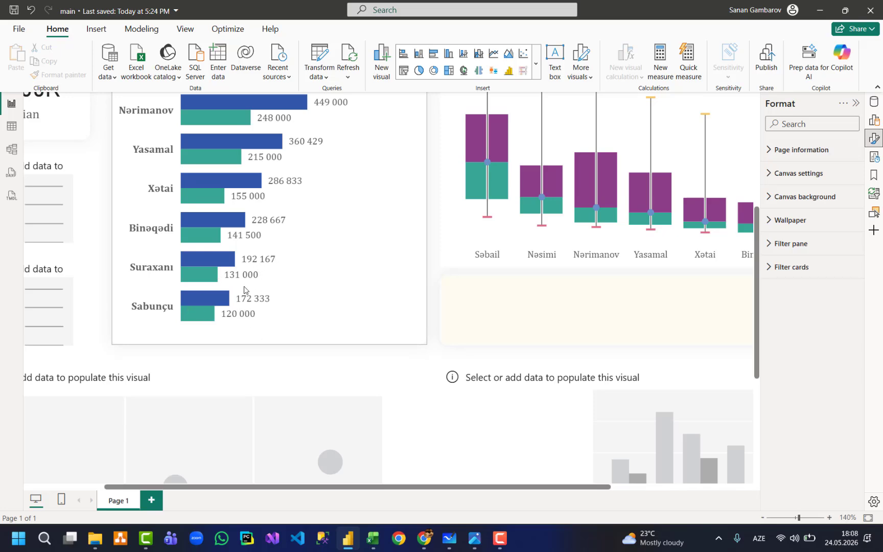
scroll(243, 290, "up", 3)
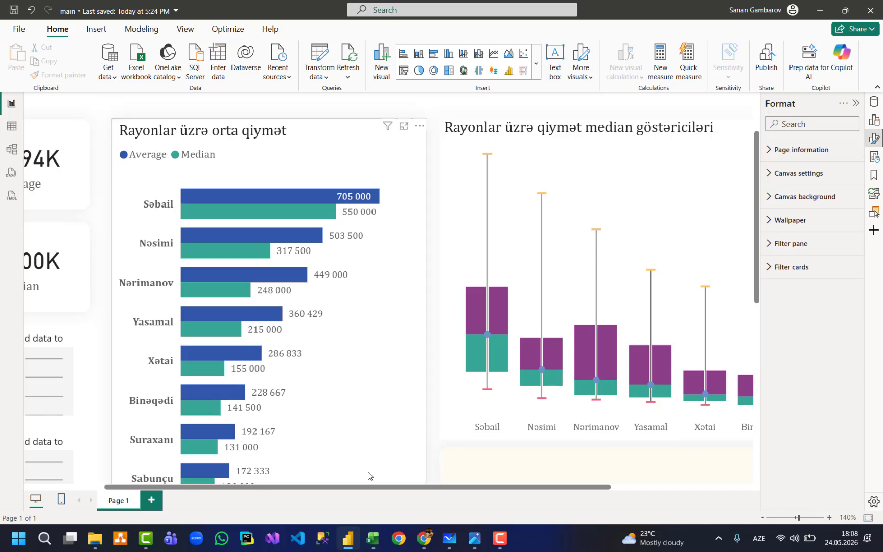
Begin the explanation in the empty text box below the box-plot chart with "Vizual rayonlar üzrə ev qiymətlərinin yayılmasını".
scroll(367, 475, "right", 5)
scroll(508, 333, "down", 2)
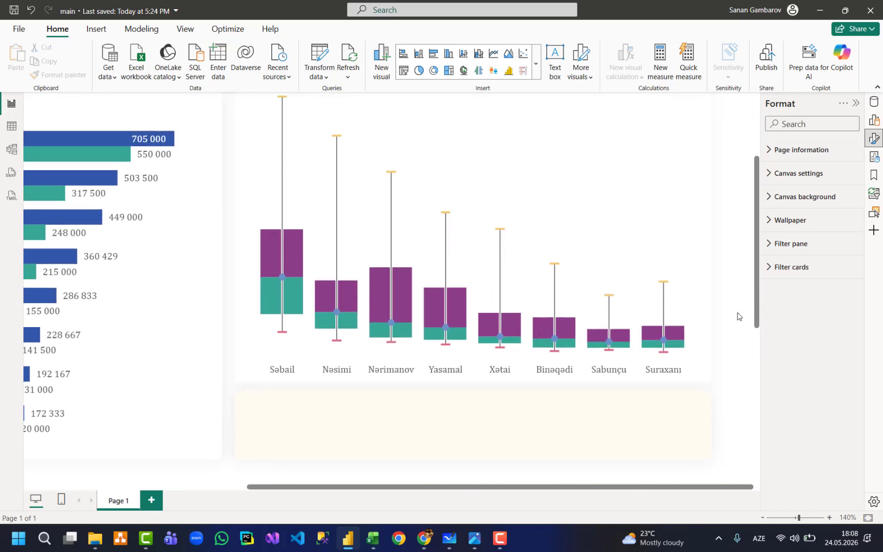
scroll(739, 312, "up", 1)
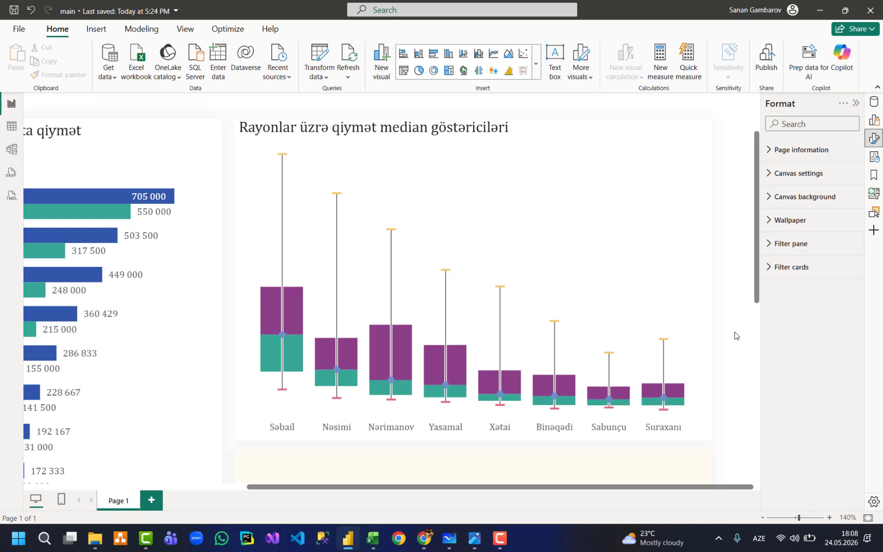
scroll(738, 336, "down", 2)
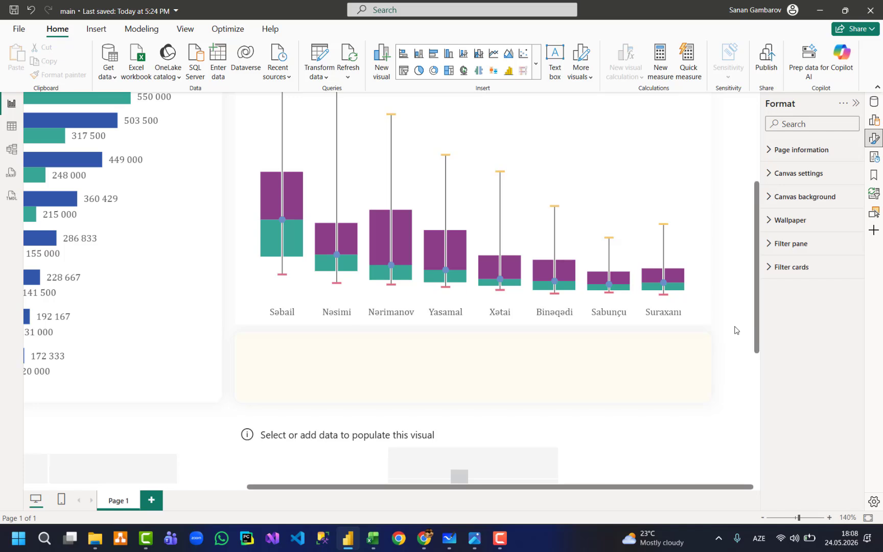
scroll(680, 327, "up", 2)
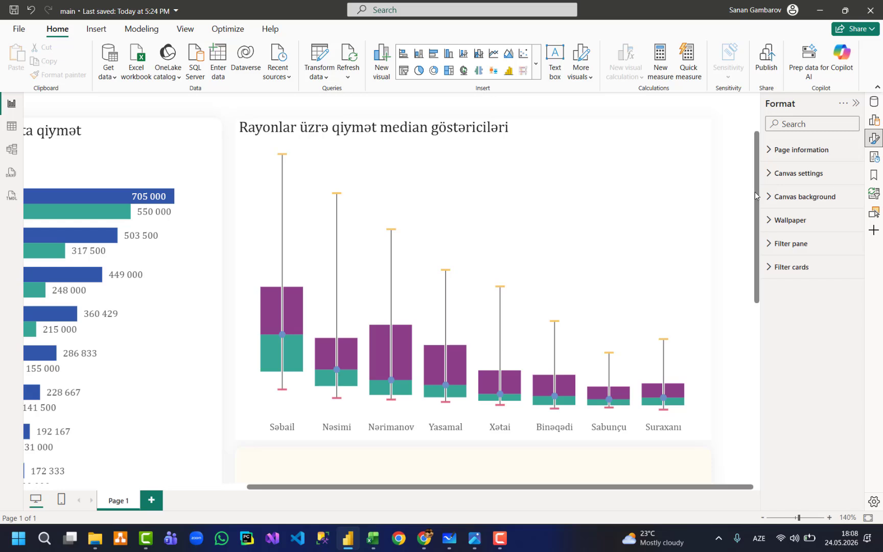
scroll(736, 148, "down", 2)
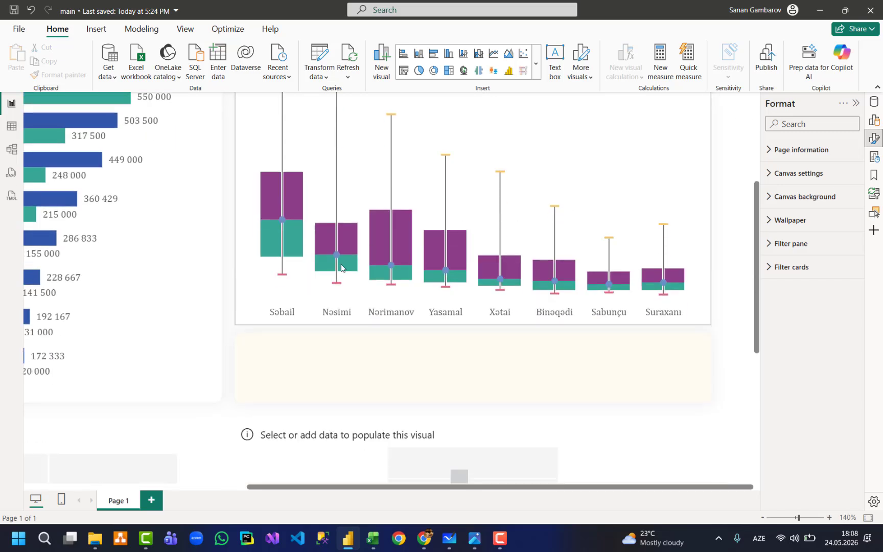
left_click(282, 339)
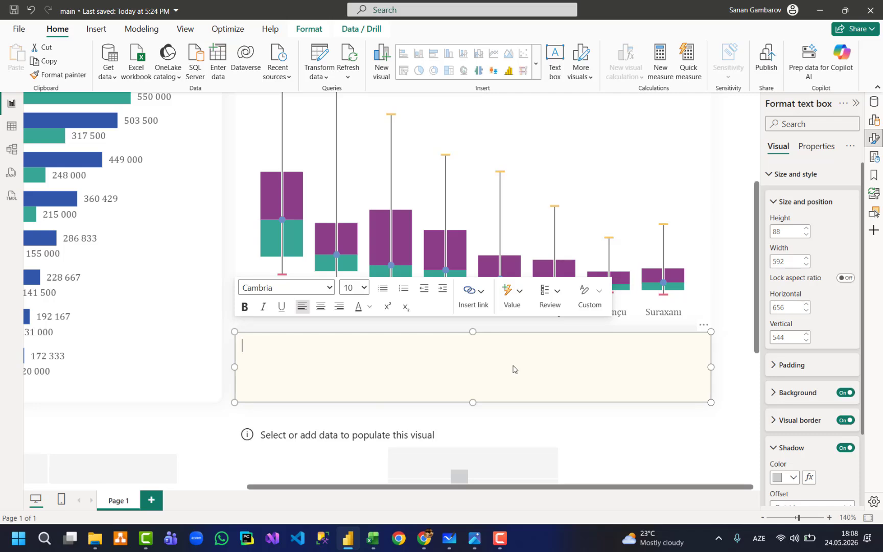
type("Vizual rayonlar ü")
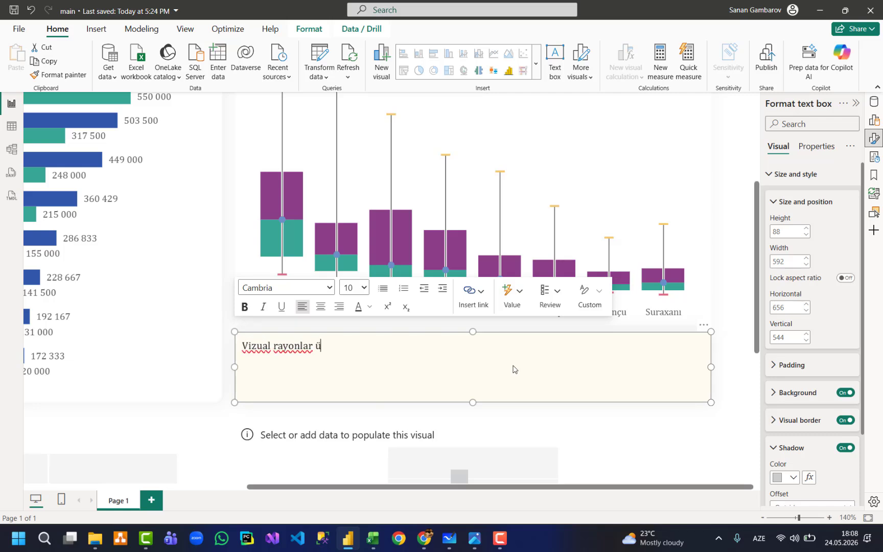
type("zrə ev qiymətlər")
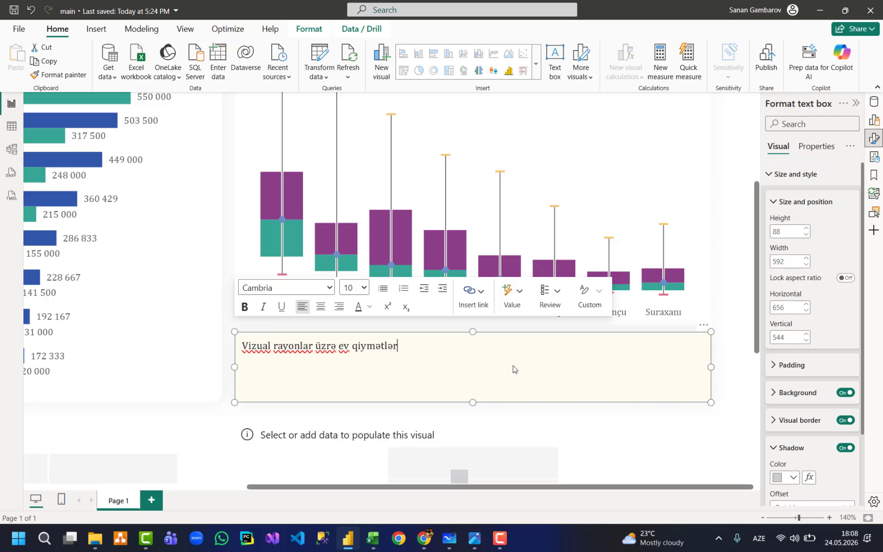
type("inin yayılmasını")
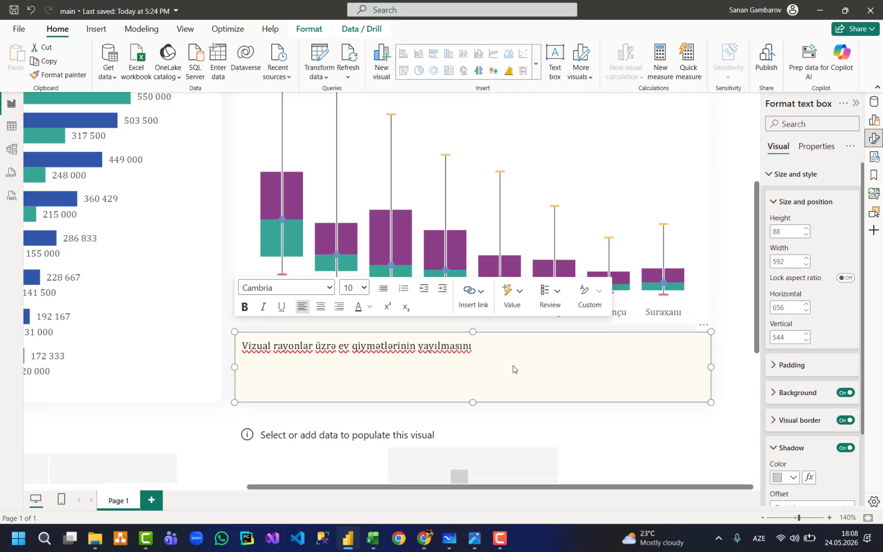
Complete the text box's first sentence with ", median dəyərlərini və dəyişiklərini müqayisə etməyə imkan verir.".
type(", median dəyərlərinin")
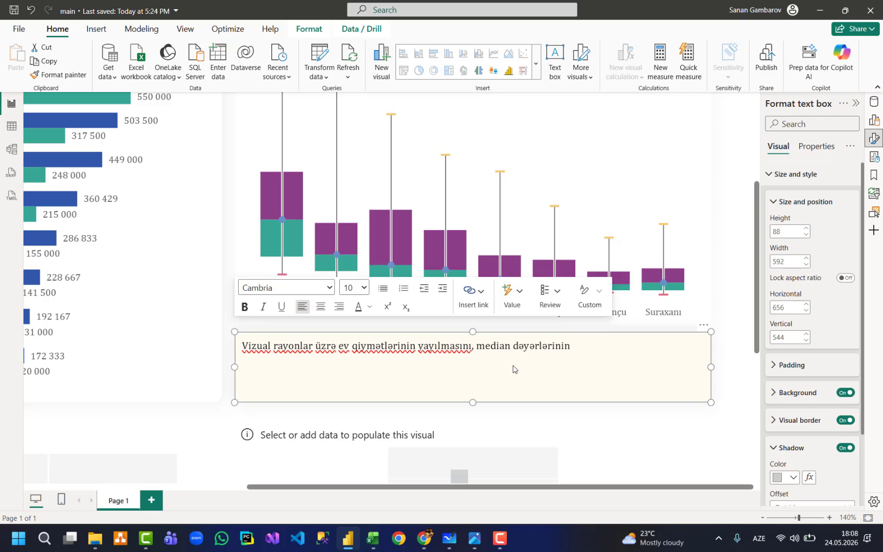
key("BackSpace")
type(" və dəyişiklərini")
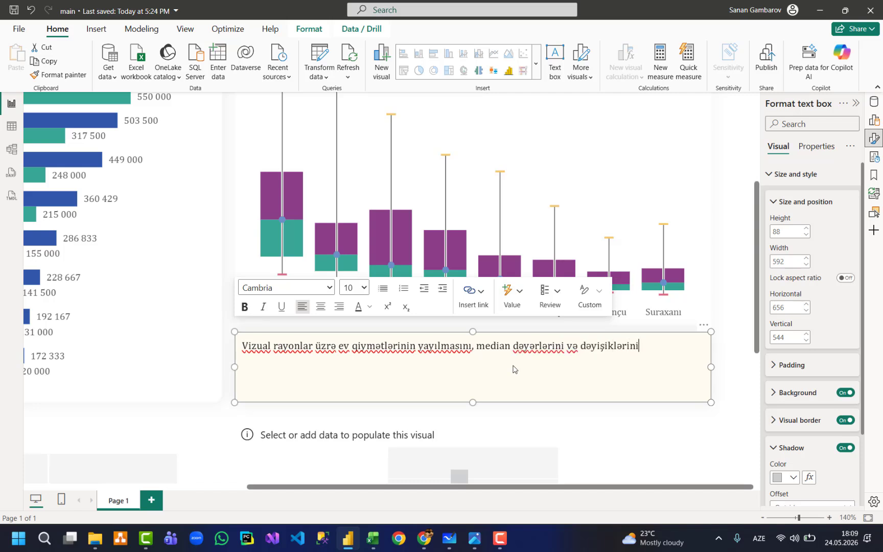
type(" müqayis")
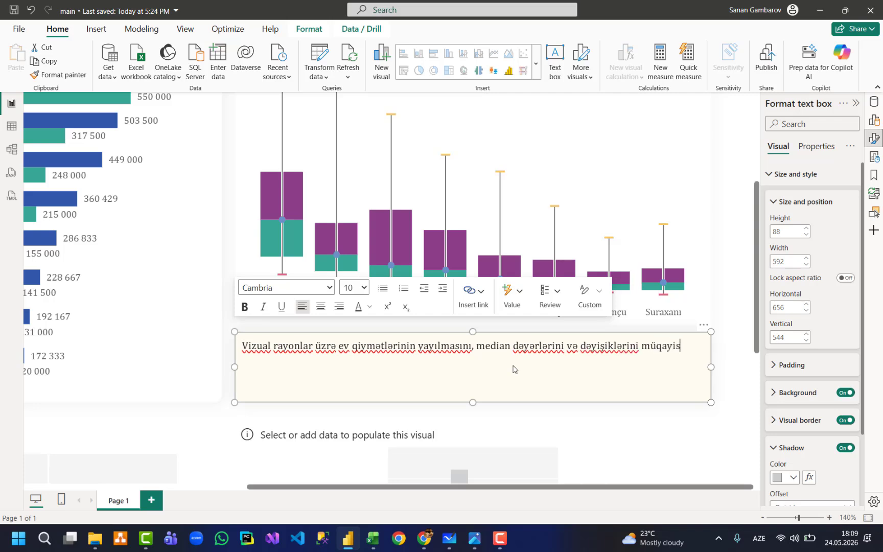
type("ə")
type("et etməyə")
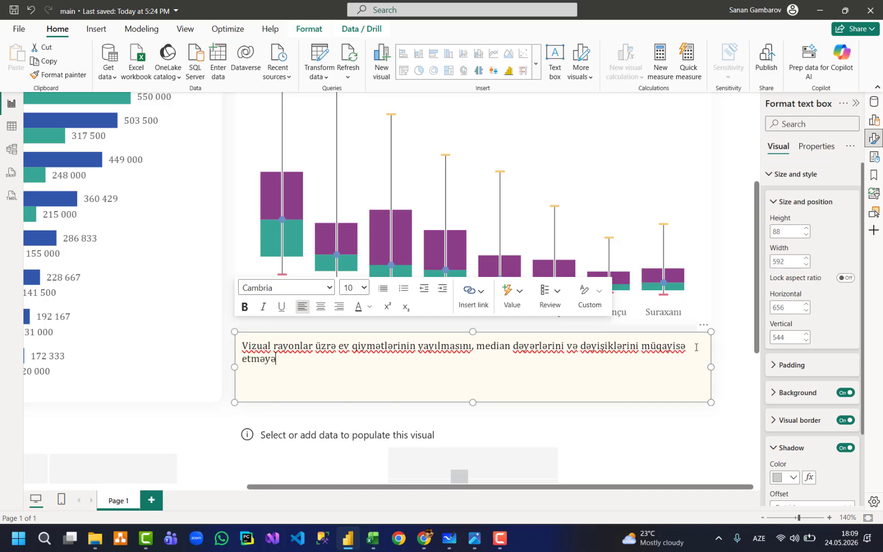
type(" imkan verirş")
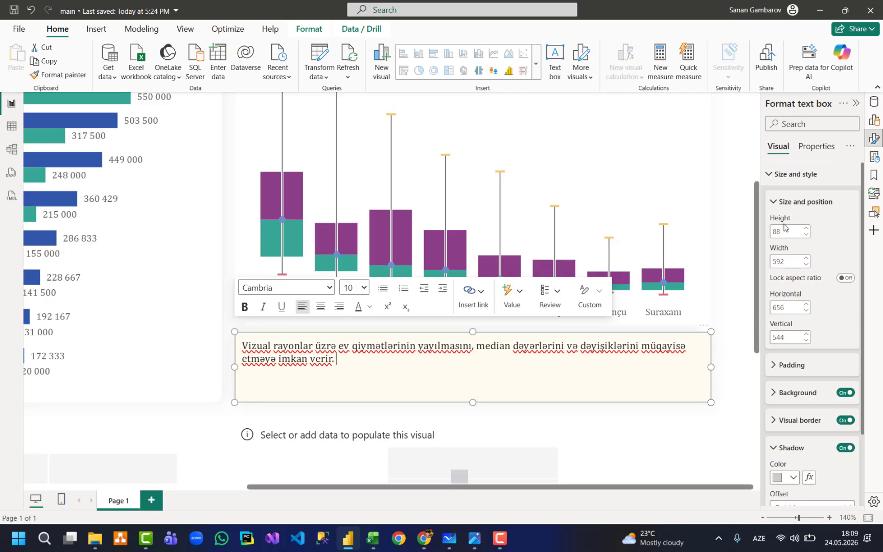
Add a second sentence to the text box: "Qutunun hündür olması qiymətlərin daha geniş aralıqda dəyişdiyini göstərir.".
type("Qut")
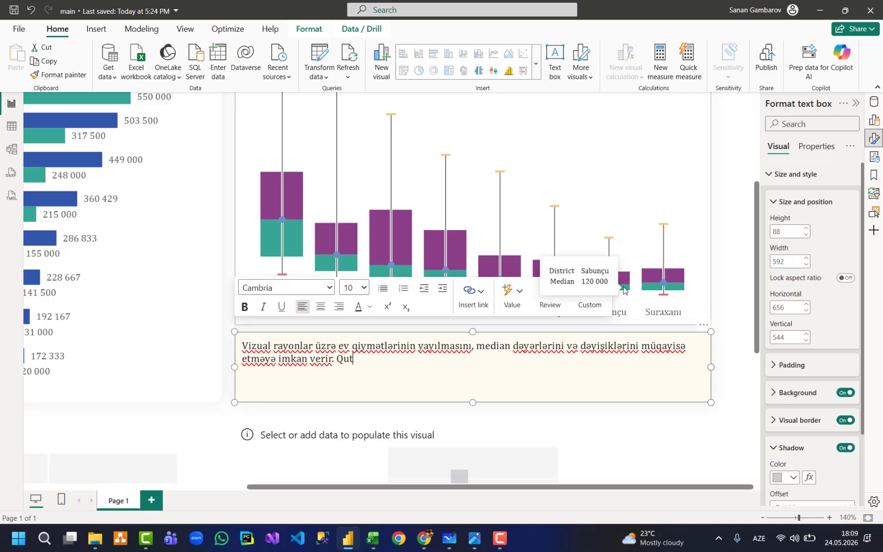
type("unun hündür ")
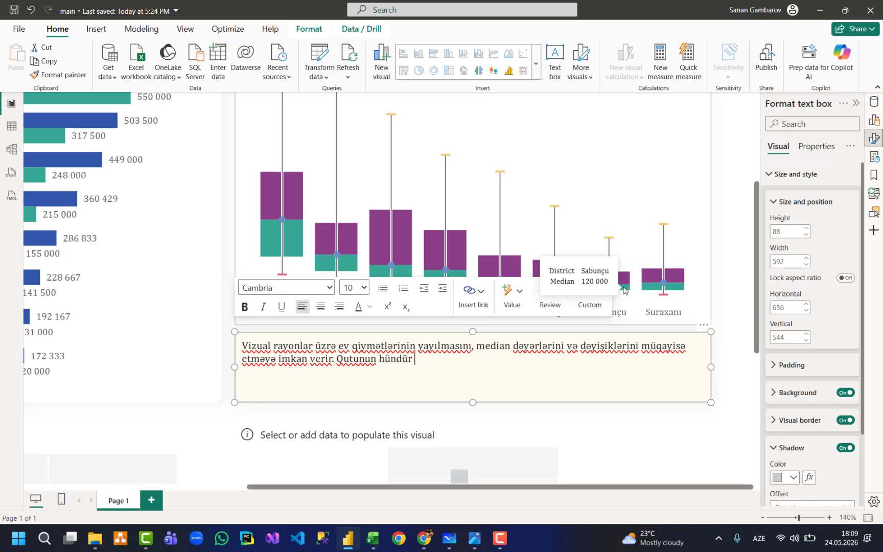
type("olması qiymətlərin ")
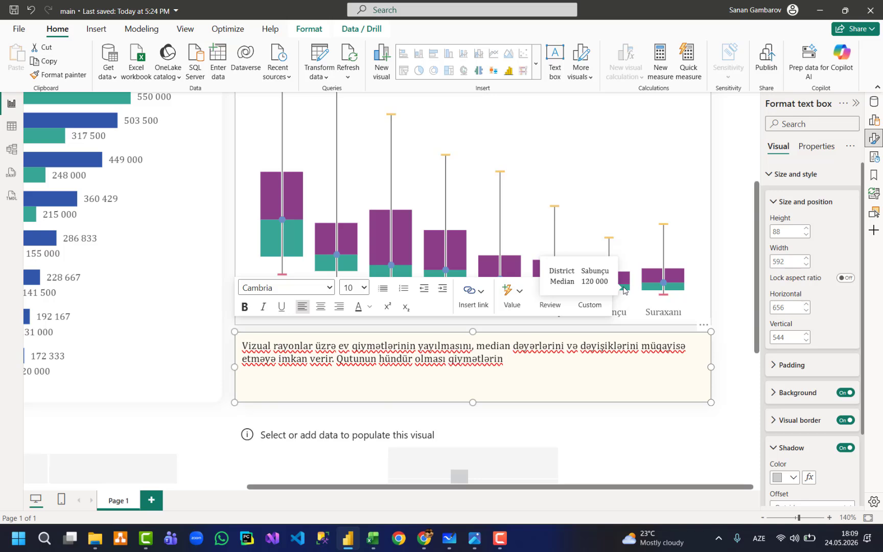
type("daha geniş aralıqda dəy")
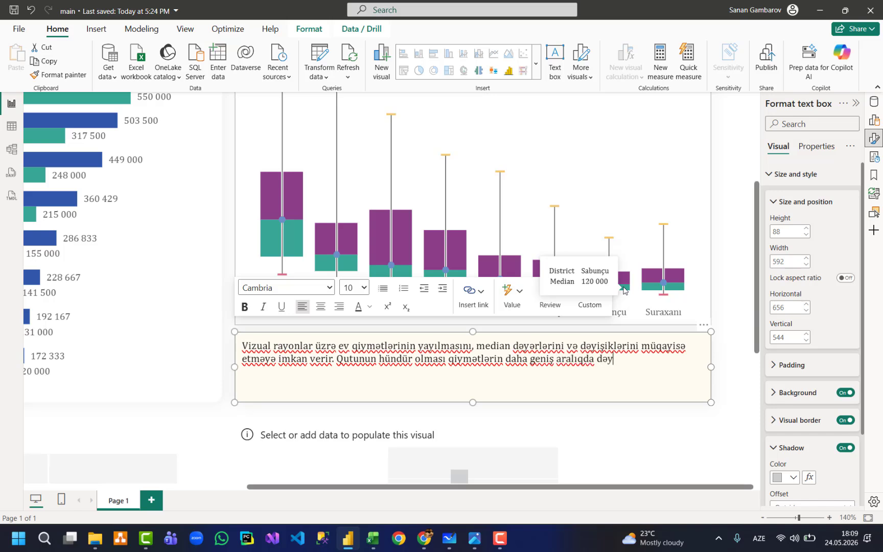
type("işdiyini göstərir.")
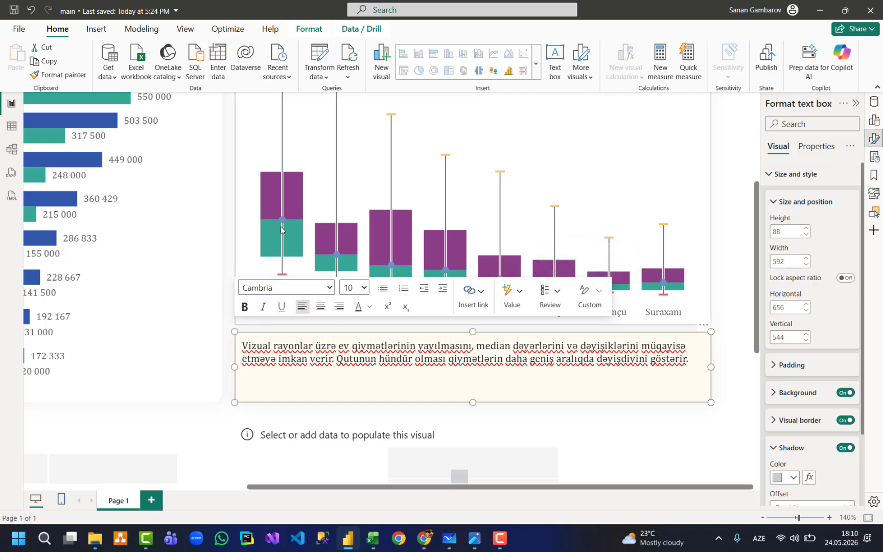
Start a third line in the text box with "Median nöqtəsi isə rayon".
key("Return")
type("Median nöq")
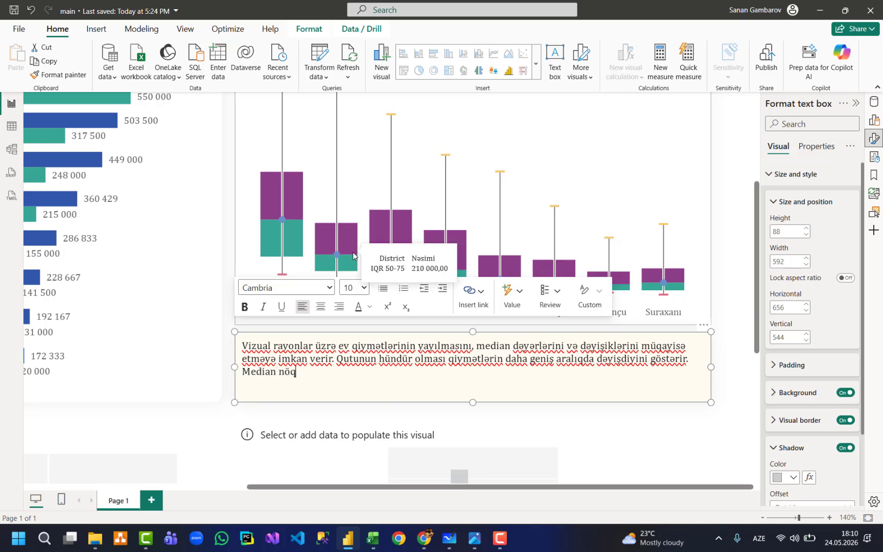
type("təsi isə rayon")
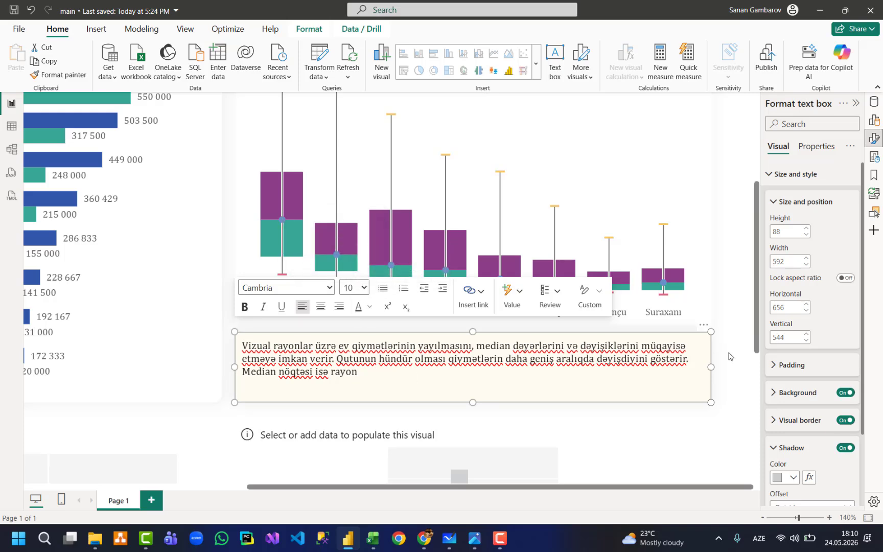
Check the overall Average and Median price cards against the district charts.
scroll(637, 343, "down", 2)
scroll(495, 445, "up", 1)
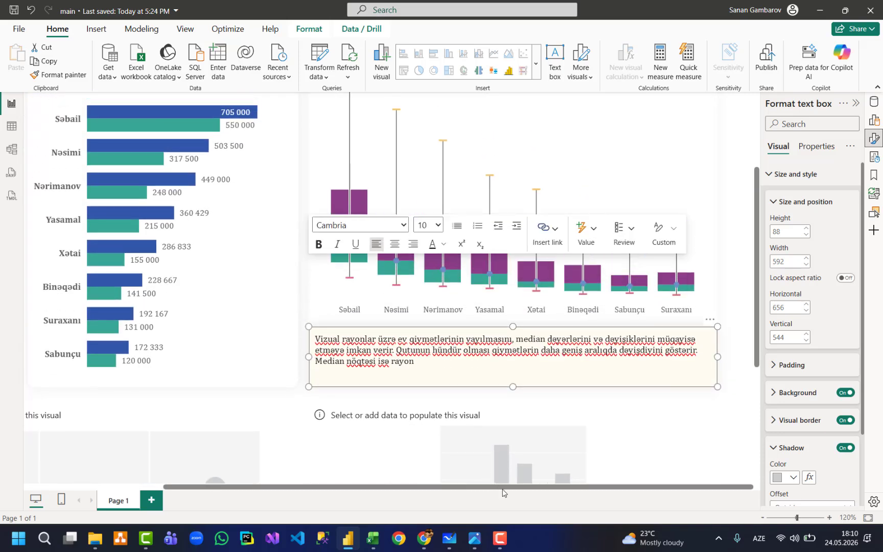
left_click_drag(502, 489, 343, 491)
scroll(53, 191, "up", 3)
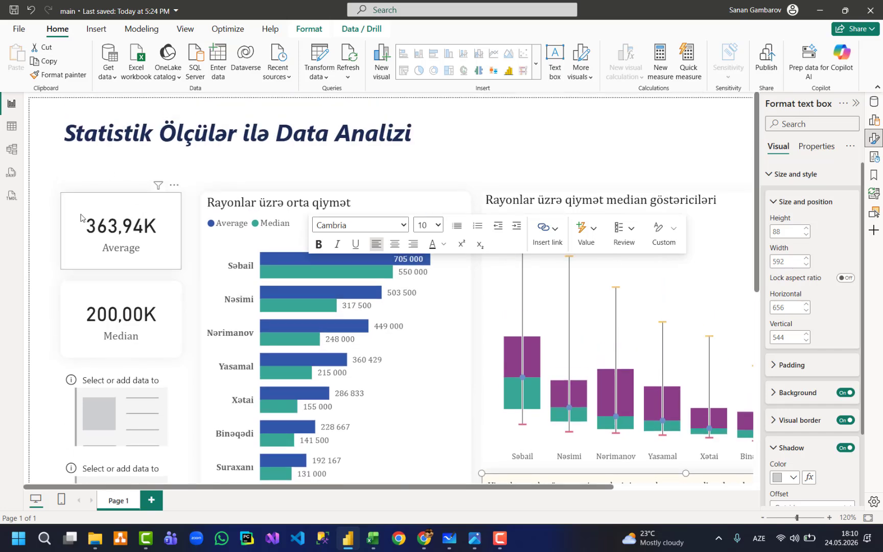
left_click_drag(53, 191, 189, 380)
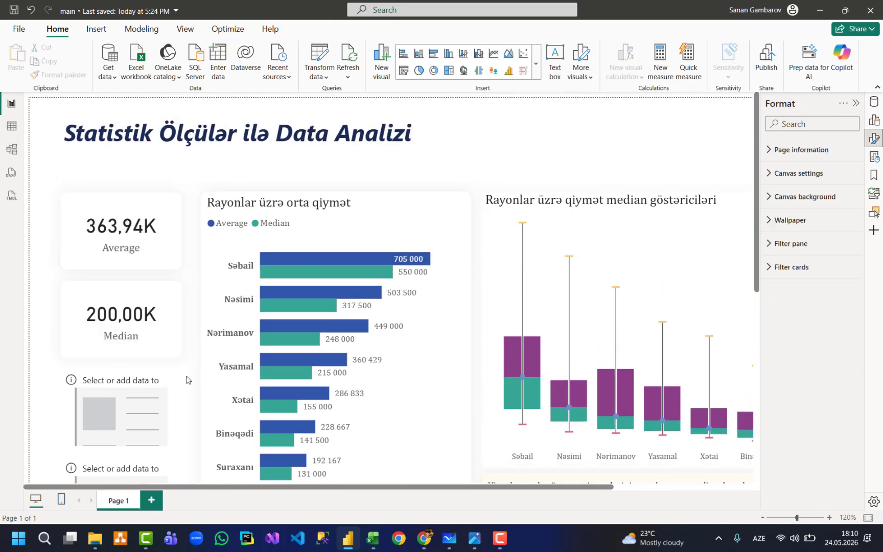
scroll(288, 362, "down", 1)
scroll(288, 362, "down", 2)
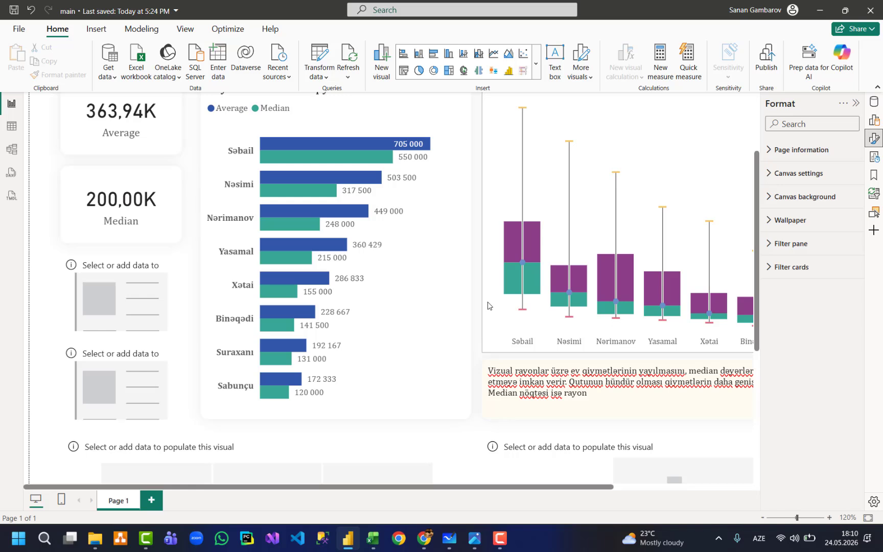
Complete the third line of the text box with "üzrə tipik ev qiymətini ifadə edir".
left_click_drag(479, 485, 659, 493)
left_click(462, 407)
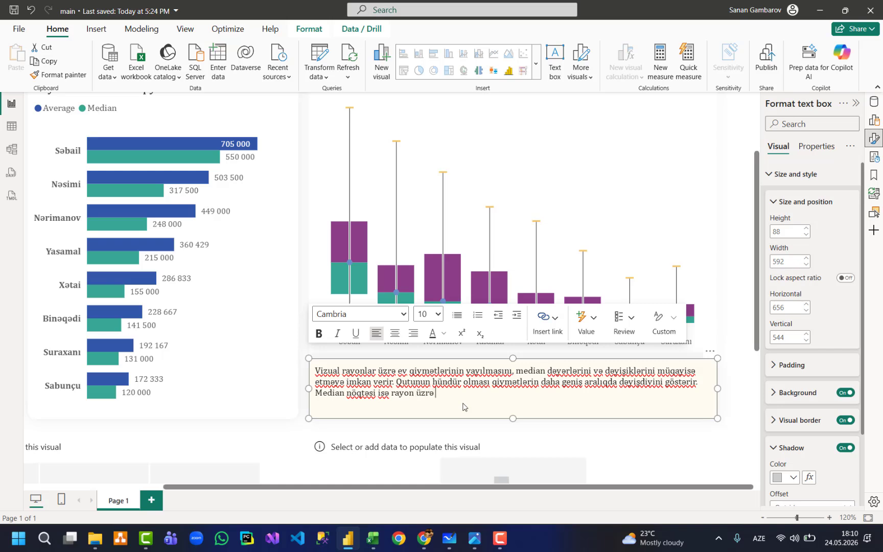
type("tipik ev qiymtətini if")
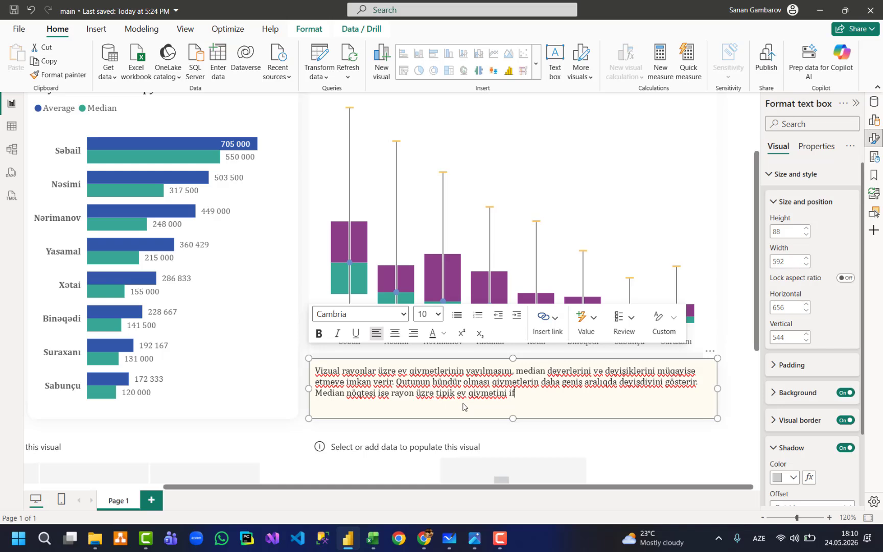
type("adə edir")
left_click(730, 363)
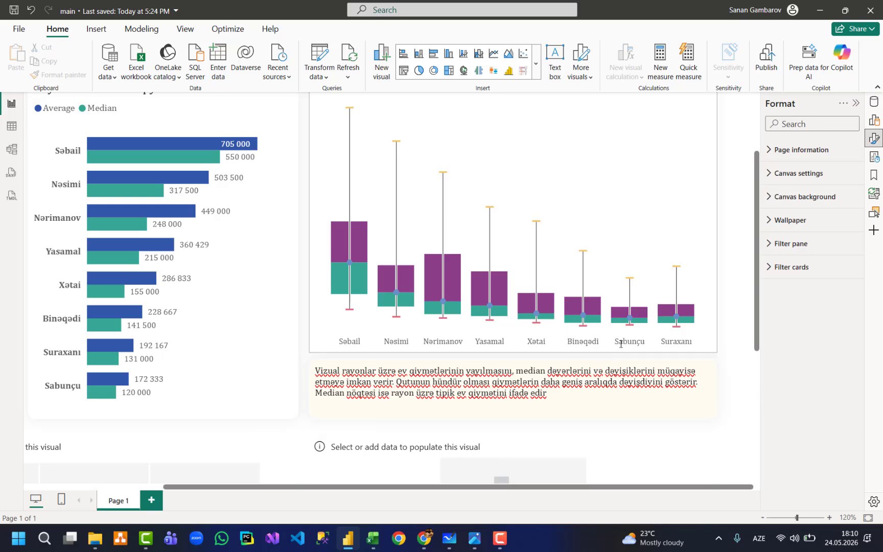
Review the box-plot chart and its explanatory text box within the whole report page.
scroll(621, 354, "down", 2, "ctrl")
scroll(621, 353, "down", 2, "ctrl")
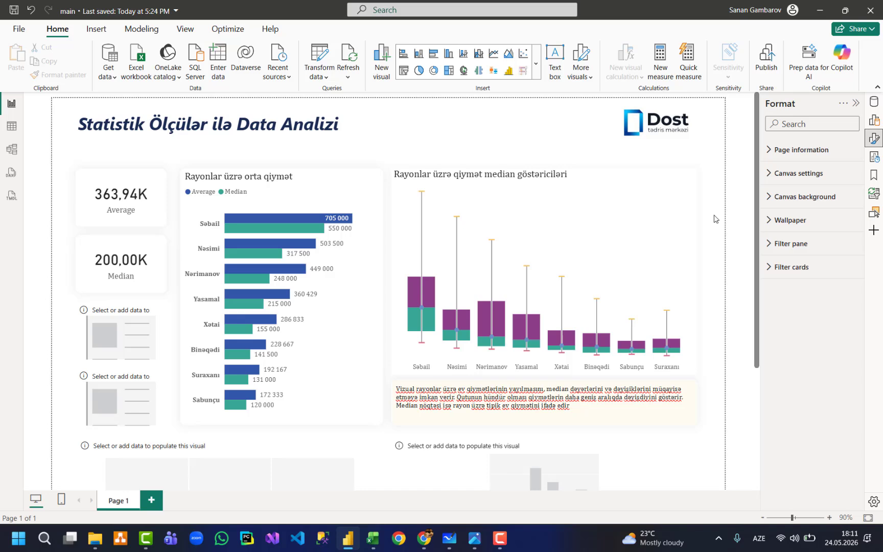
left_click_drag(713, 368, 376, 434)
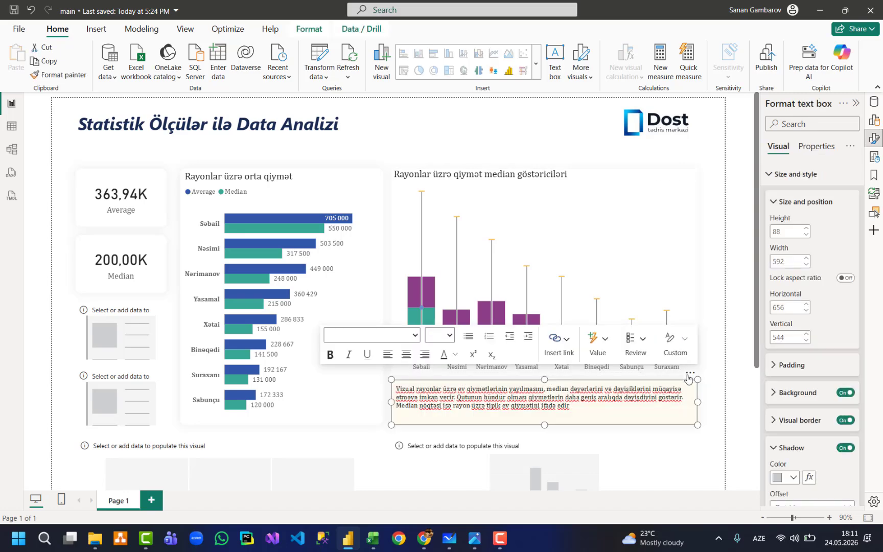
left_click(712, 391)
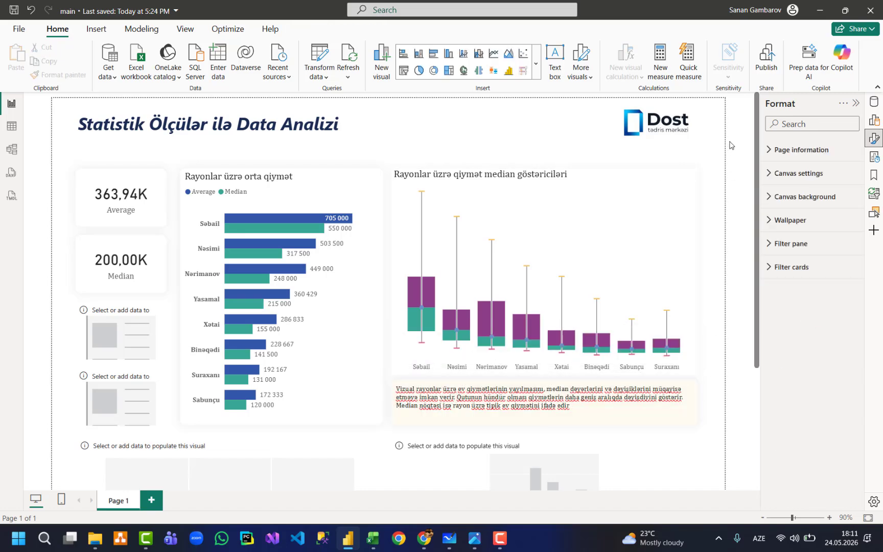
left_click_drag(716, 160, 360, 395)
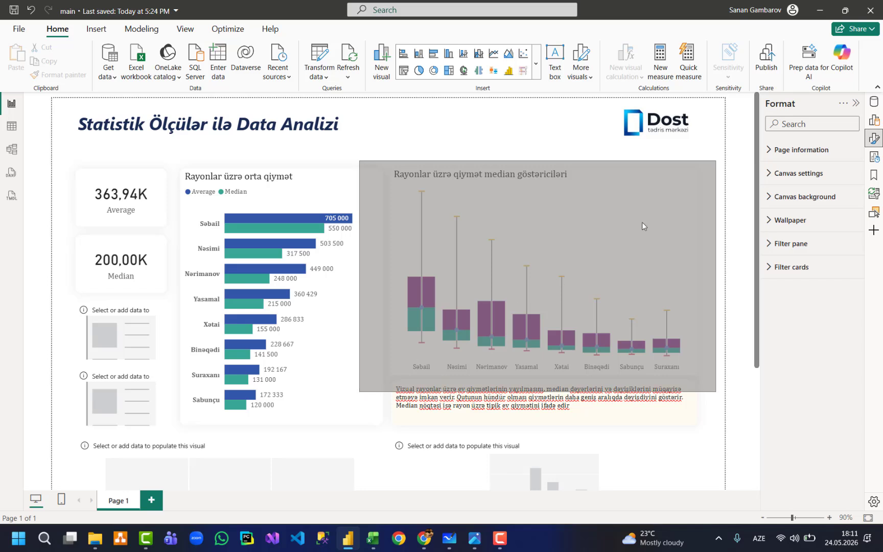
left_click_drag(643, 226, 643, 227)
left_click(717, 187)
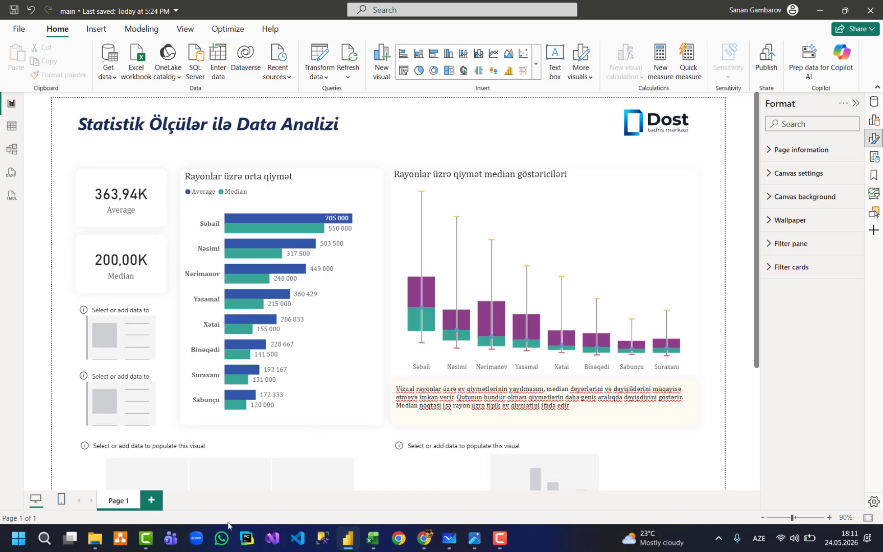
Switch to the Excel statistical analysis workbook and examine the INC and EXC percentile table on Sheet4.
mouse_move(375, 539)
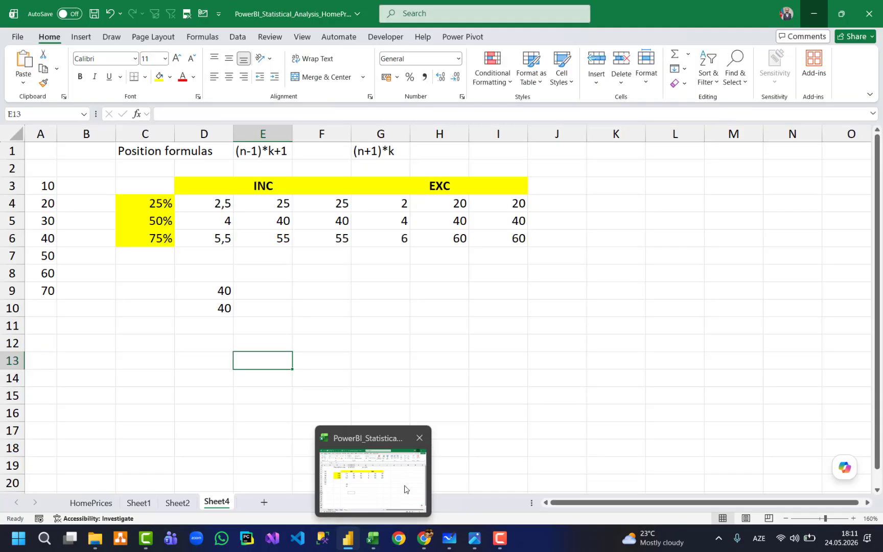
left_click(396, 486)
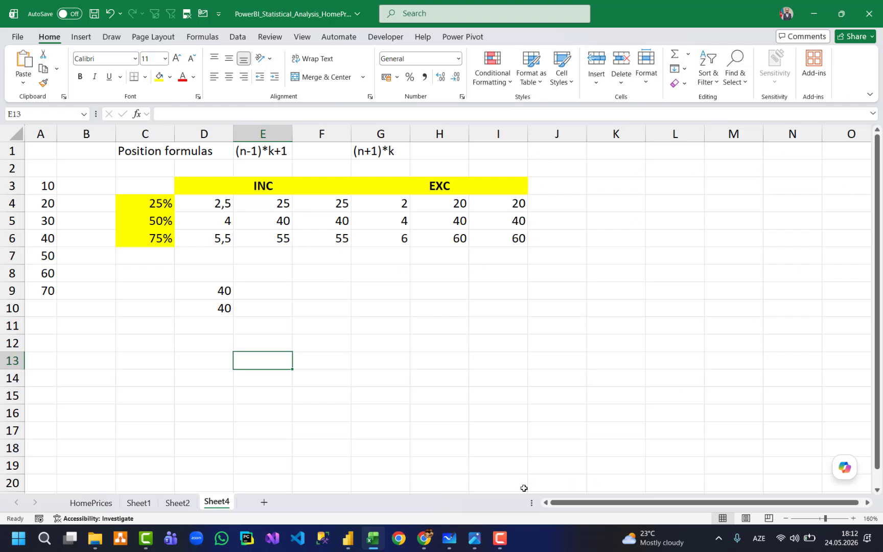
Switch to Microsoft Whiteboard and examine the percentile number lines, the INC and EXC position formulas and the interquartile difference sketch.
mouse_move(452, 539)
left_click(452, 486)
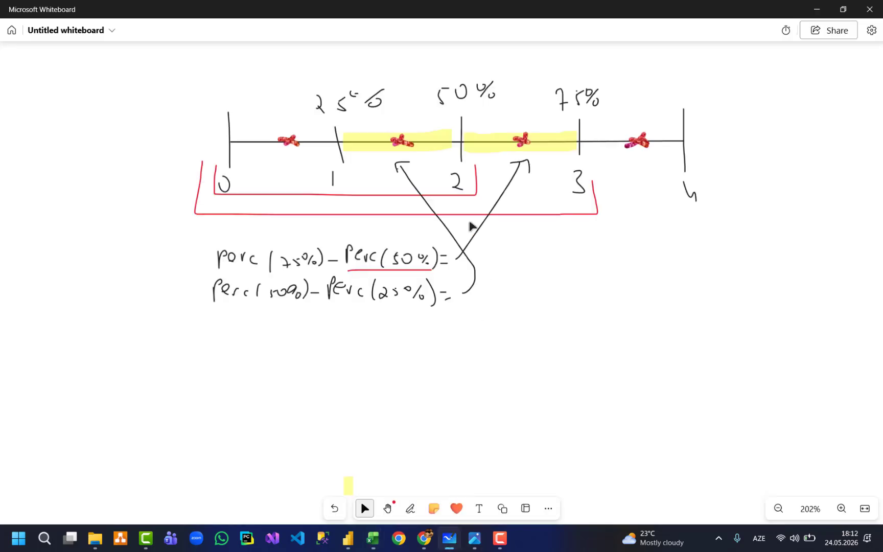
scroll(464, 118, "left", 15)
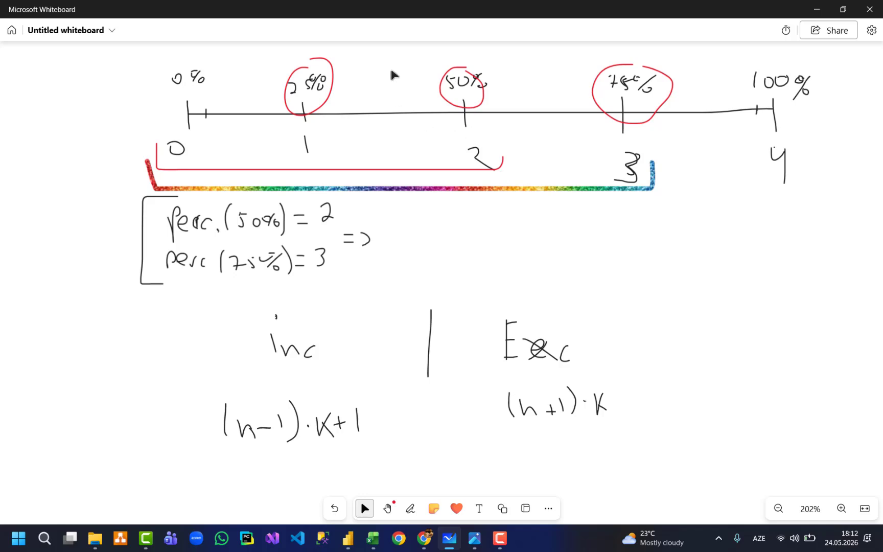
scroll(465, 126, "right", 2)
scroll(465, 127, "up", 1)
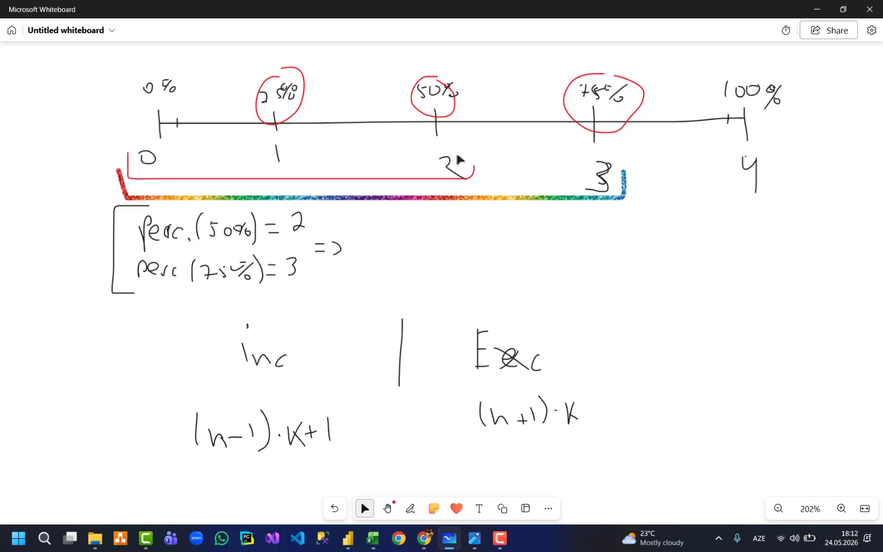
scroll(592, 292, "right", 10)
scroll(440, 292, "right", 3)
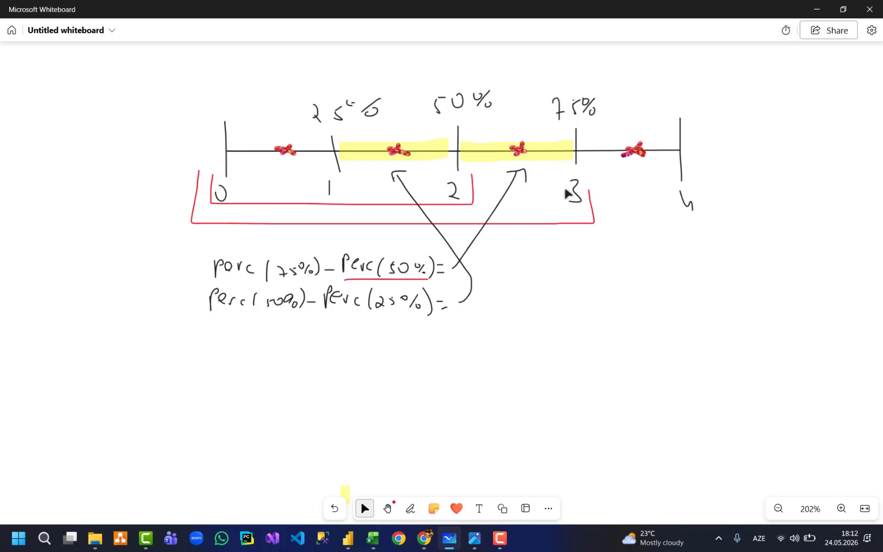
left_click(817, 9)
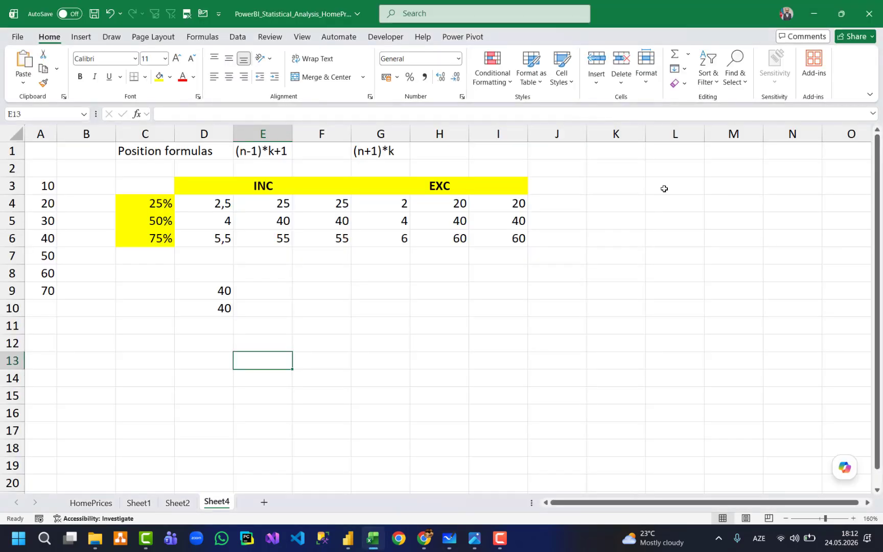
Switch to the Power BI report and examine the box-plot chart's assigned axis fields and its district box and whisker values.
left_click(348, 538)
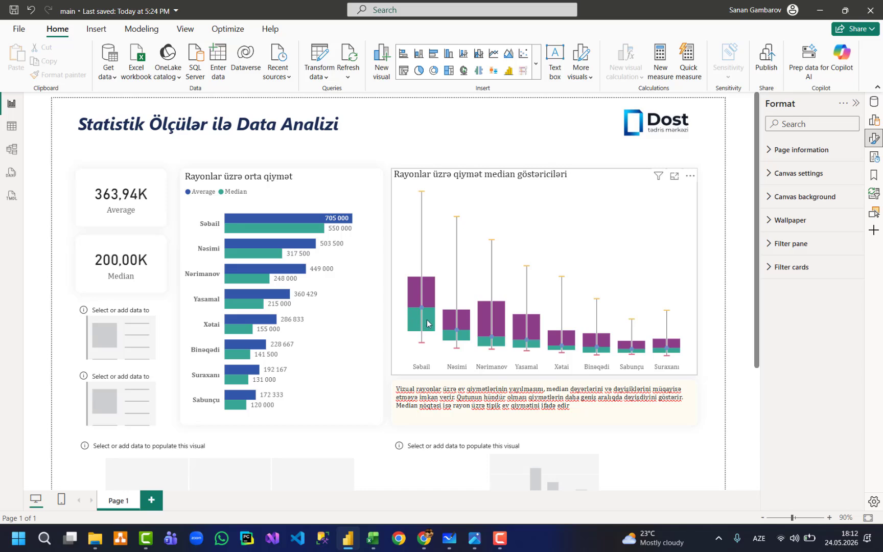
mouse_move(432, 304)
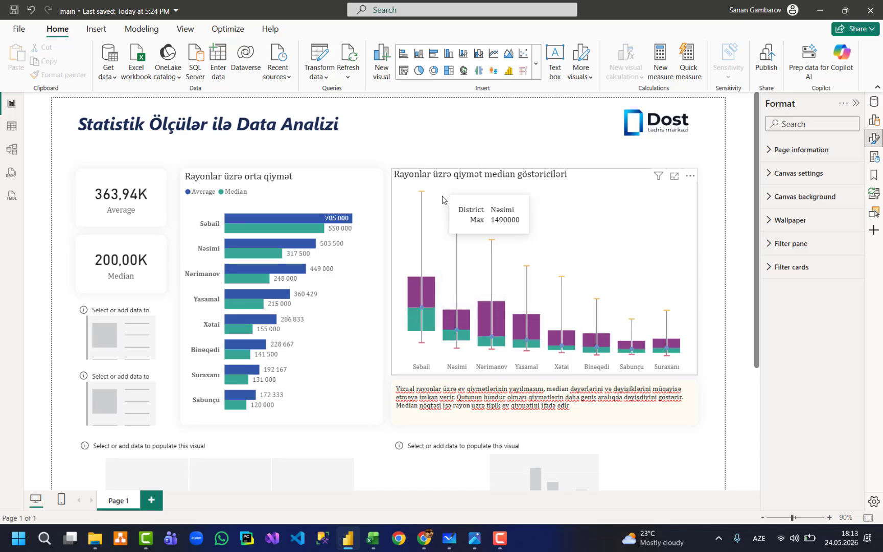
left_click(612, 180)
left_click(775, 182)
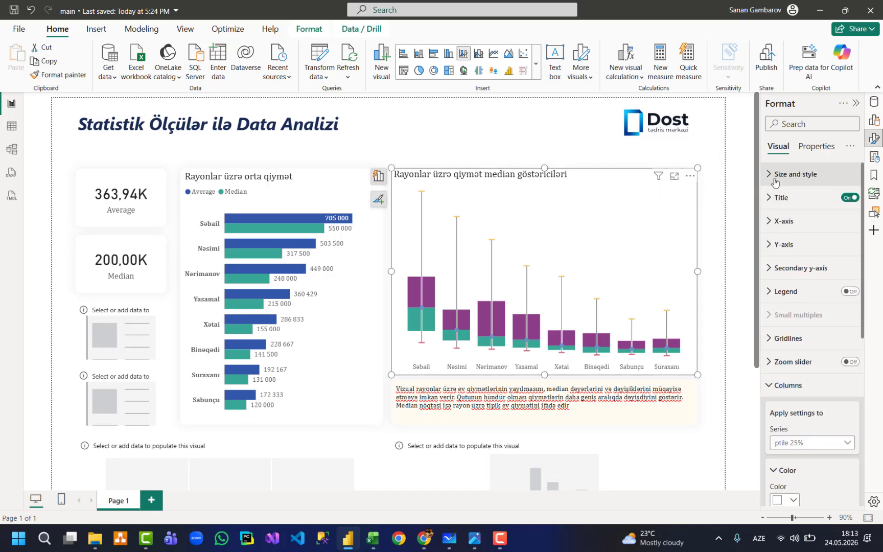
left_click(789, 385)
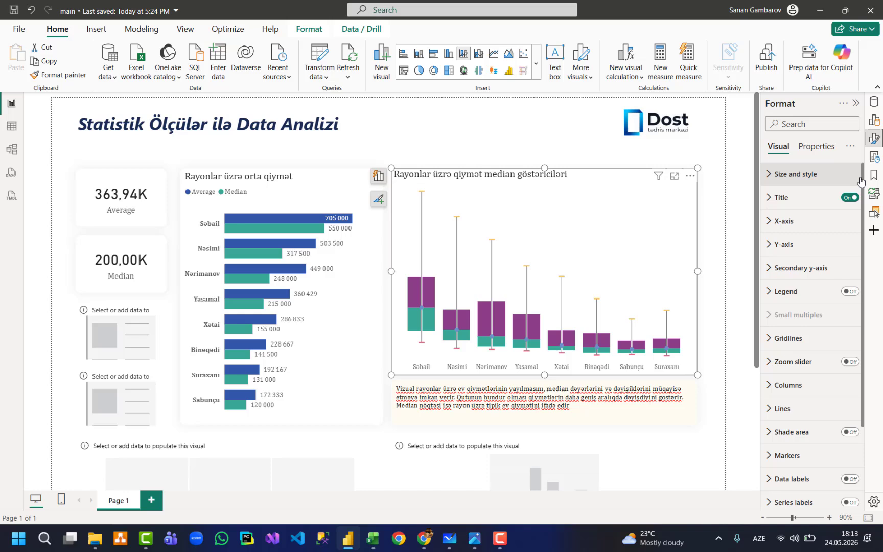
left_click(875, 122)
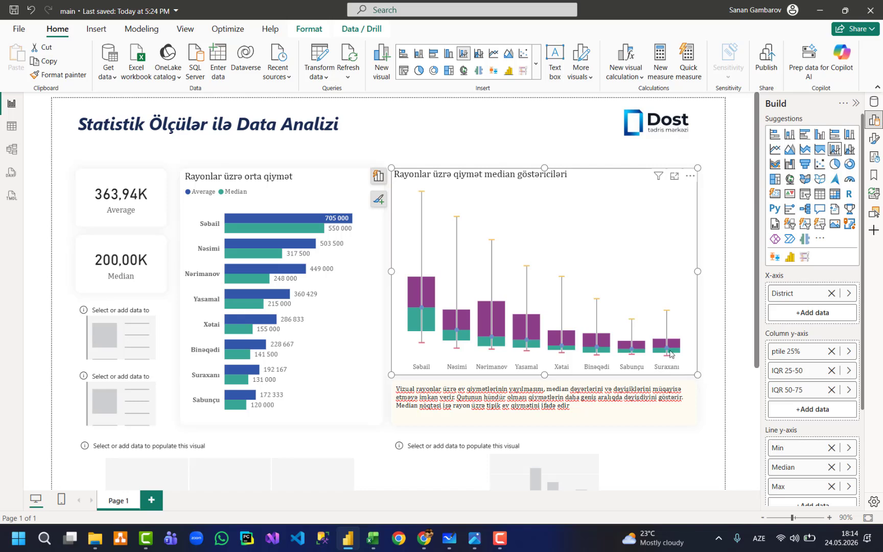
mouse_move(670, 353)
left_click(707, 336)
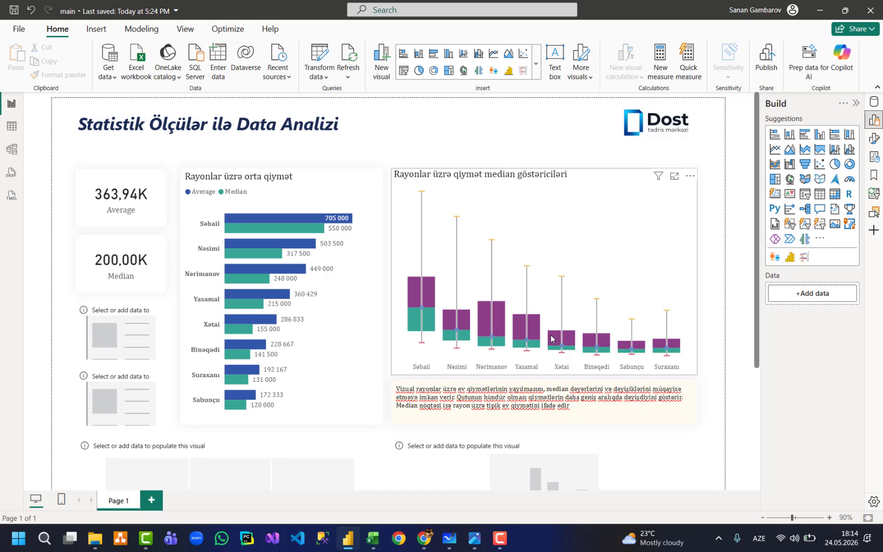
mouse_move(551, 339)
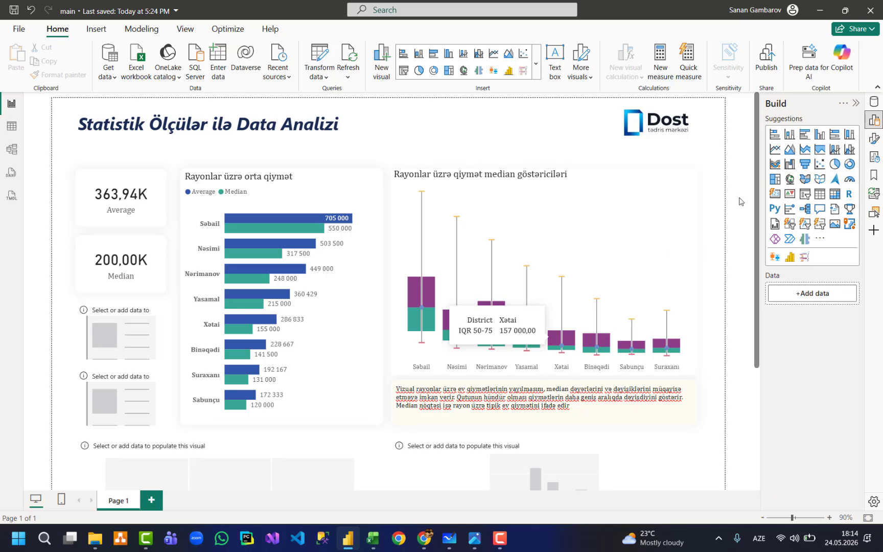